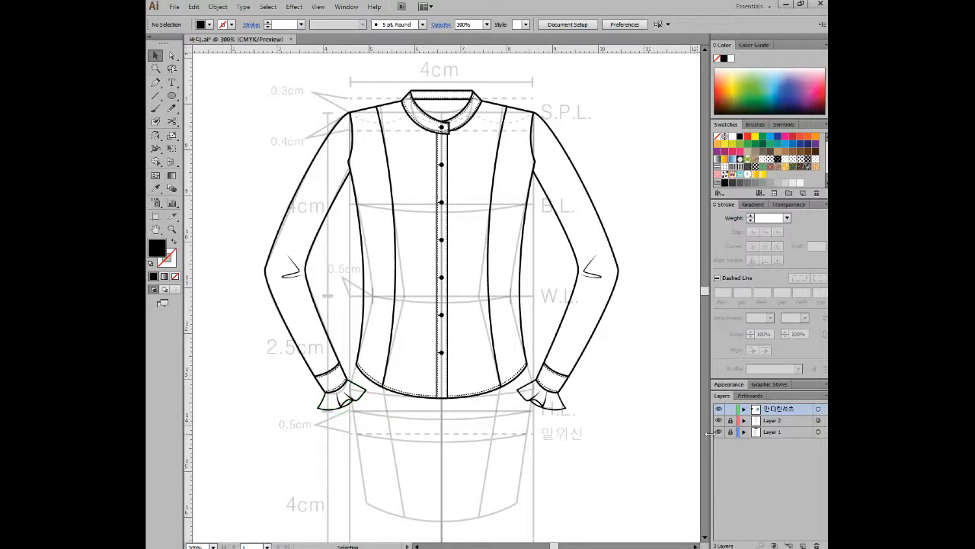
# Toggle the visibility of the 만다린셔츠 layer to check which artwork it holds.
pyautogui.click(719, 410)
pyautogui.click(719, 409)
pyautogui.click(719, 409)
pyautogui.click(719, 409)
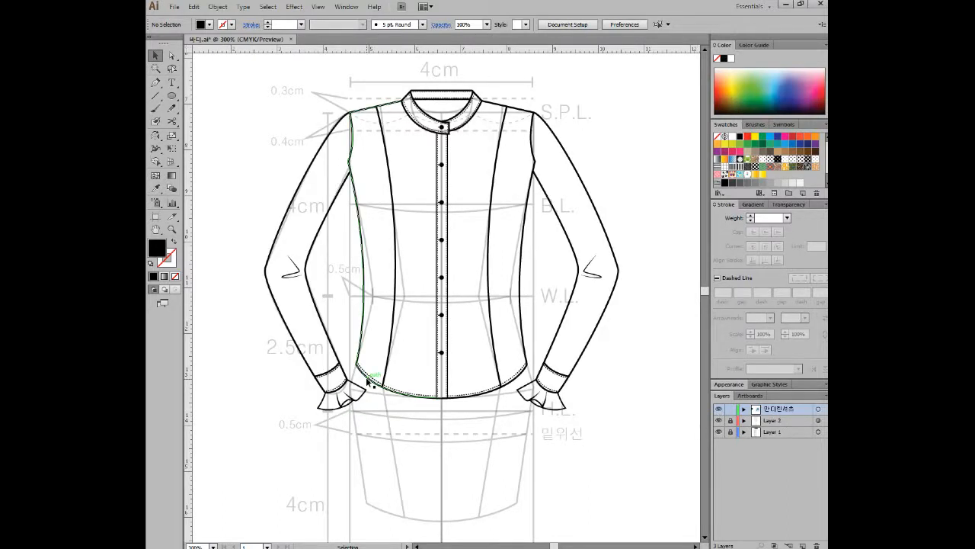
pyautogui.click(155, 55)
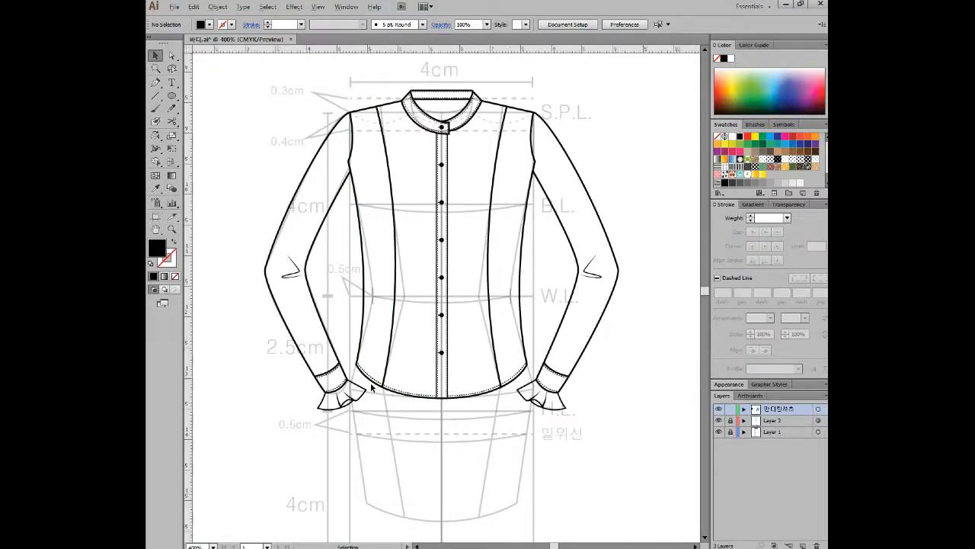
# Select the ruffles on both sleeve cuffs and remove them from the shirt.
pyautogui.scroll(2, 372, 388)
pyautogui.scroll(-5, 372, 388)
pyautogui.click(357, 268)
pyautogui.hscroll(5, 427, 328)
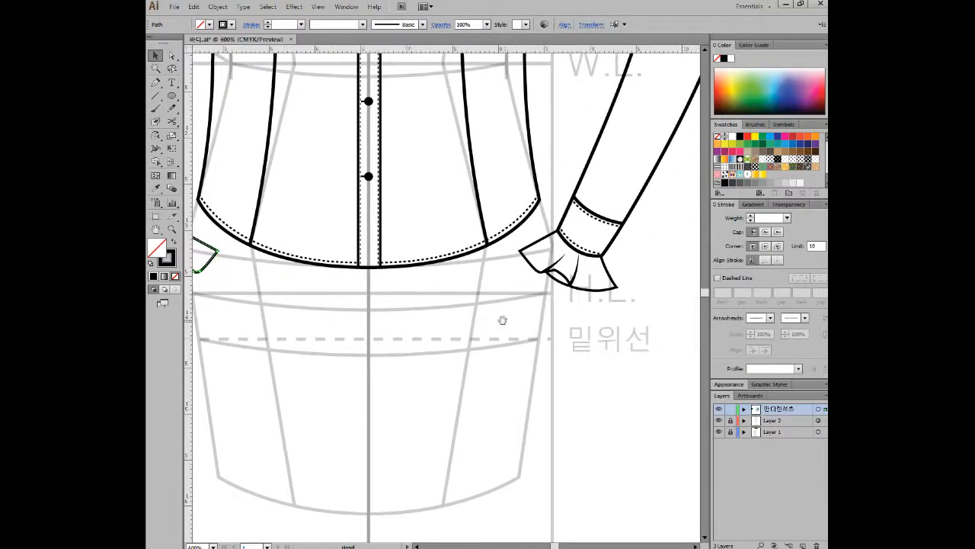
pyautogui.keyDown('shift'); pyautogui.click(560, 275); pyautogui.keyUp('shift')
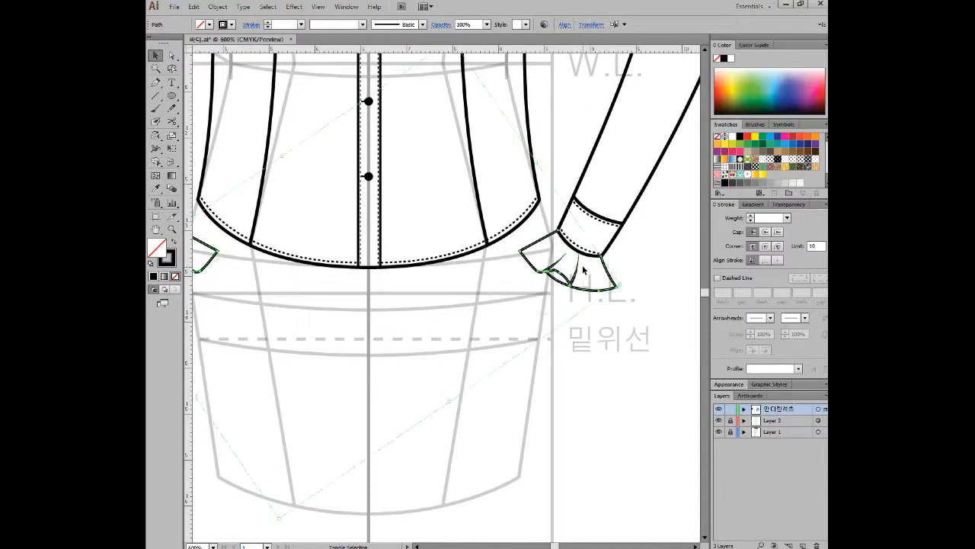
pyautogui.hscroll(-6, 391, 308)
pyautogui.moveTo(357, 316); pyautogui.dragTo(414, 266)
pyautogui.hscroll(7, 564, 326)
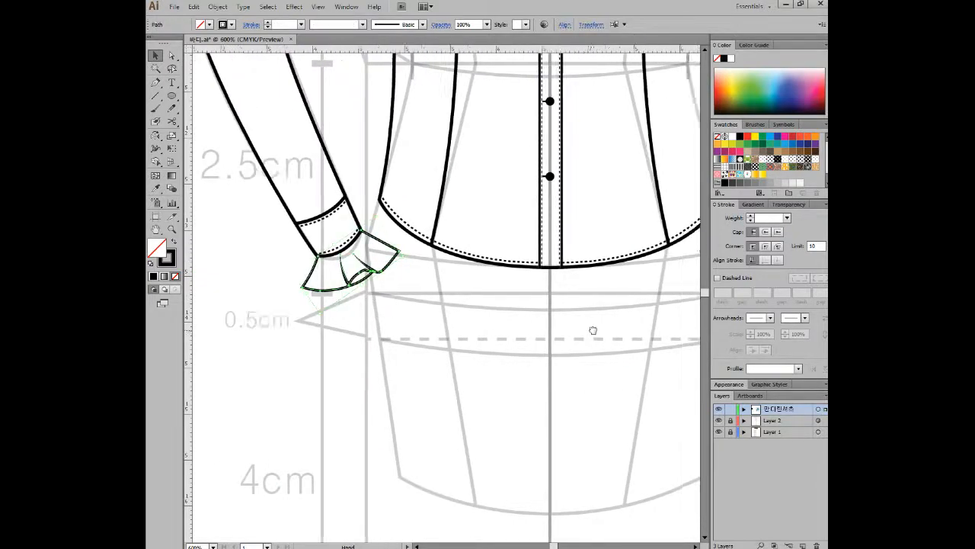
pyautogui.moveTo(460, 320); pyautogui.dragTo(596, 264)
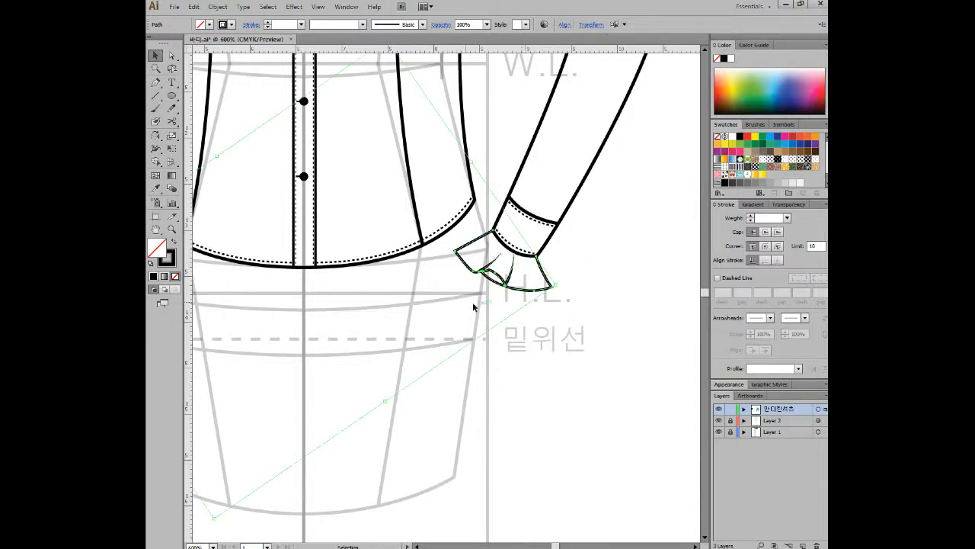
pyautogui.scroll(-2, 383, 278)
pyautogui.moveTo(381, 277); pyautogui.dragTo(429, 359)
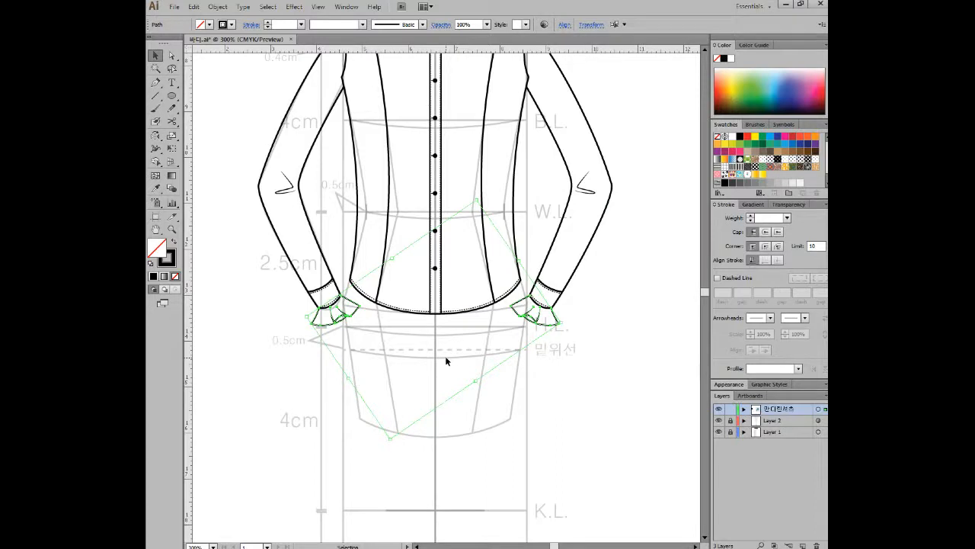
pyautogui.press('ctrl')
pyautogui.press('Delete')
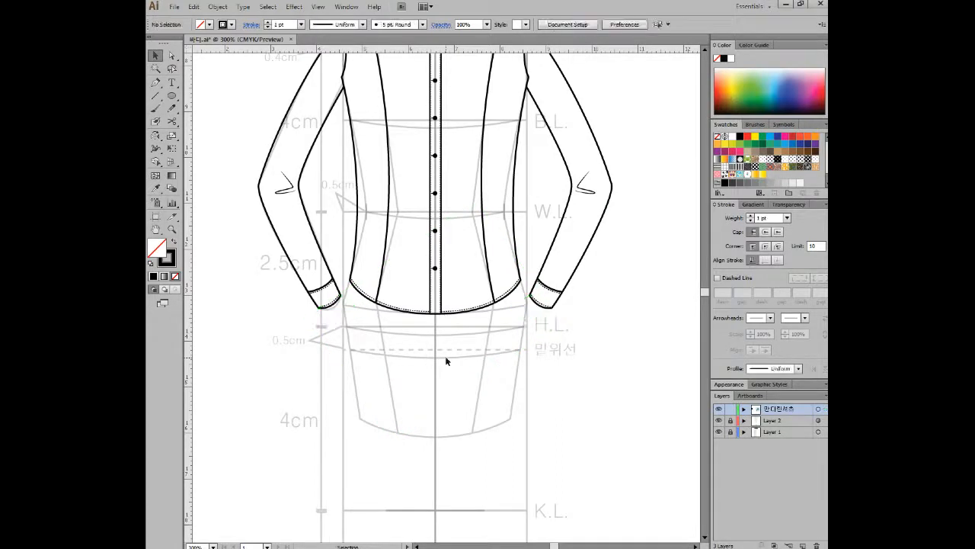
# Put the removed ruffles back in place on both sleeve cuffs and deselect them.
pyautogui.press('space')
pyautogui.moveTo(546, 206); pyautogui.dragTo(539, 308)
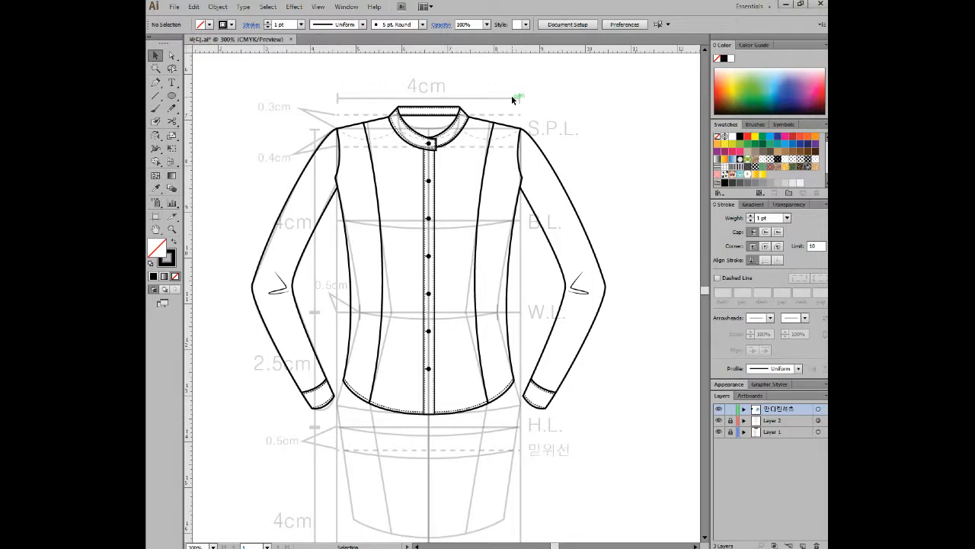
pyautogui.press('a')
pyautogui.hotkey('ctrl', 'f')
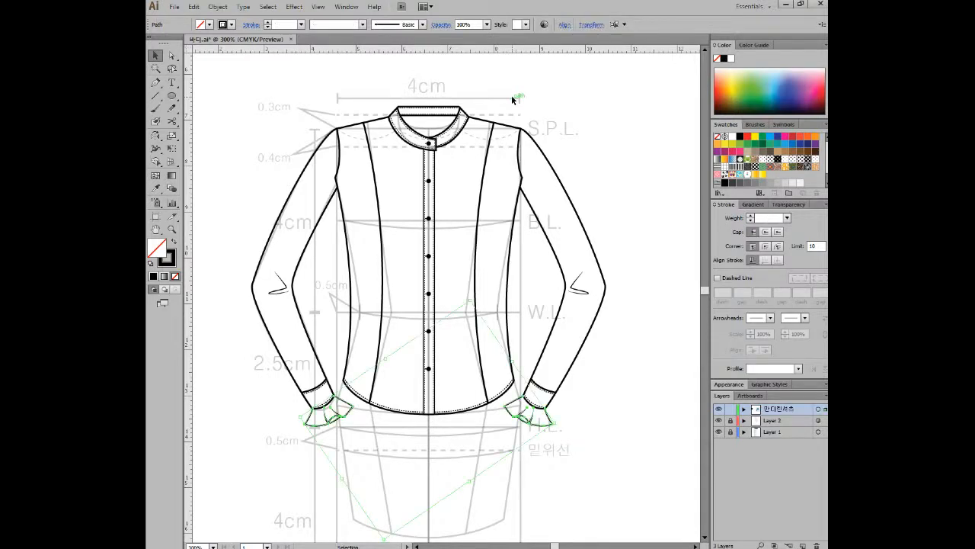
pyautogui.click(590, 182)
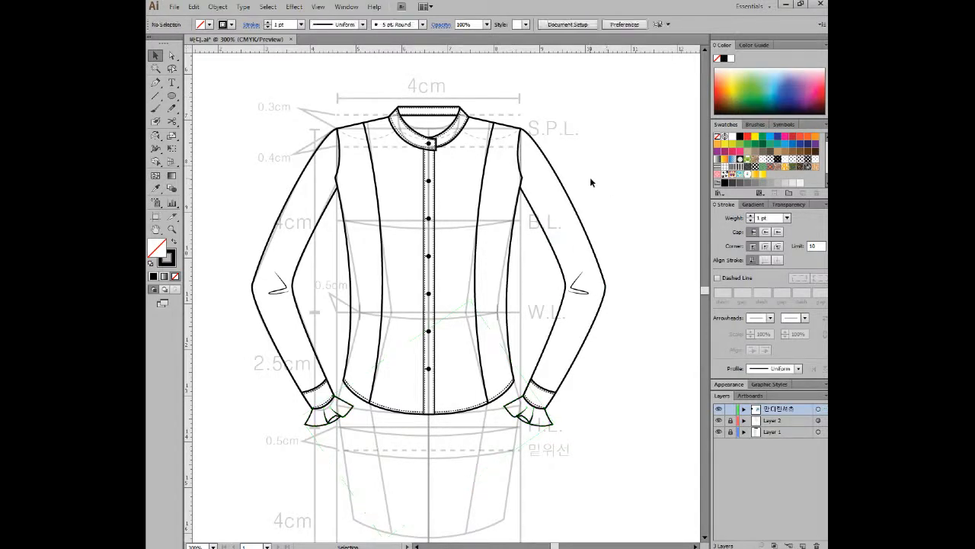
# Select the whole shirt drawing and create a new layer named 러플셔츠 above the 만다린셔츠 layer.
pyautogui.moveTo(213, 75); pyautogui.dragTo(634, 500)
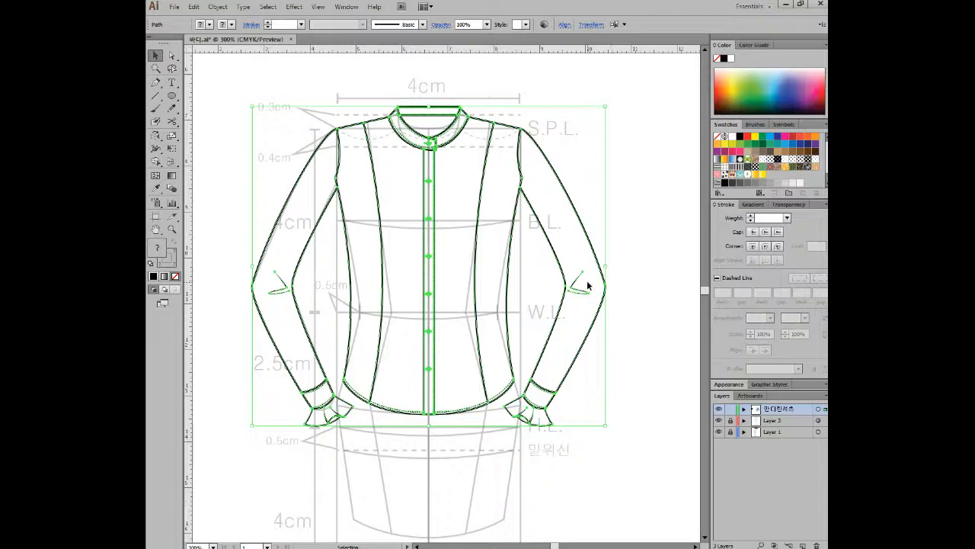
pyautogui.press('a')
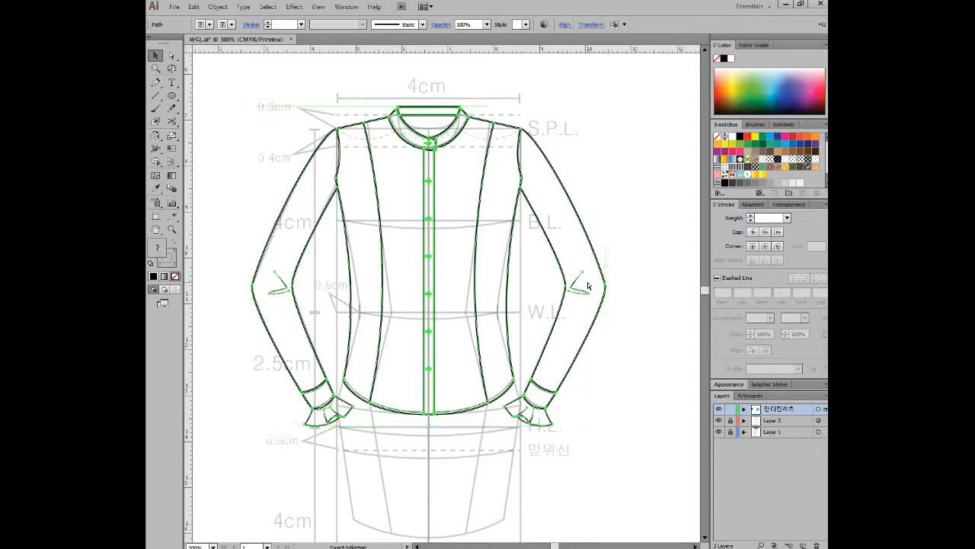
pyautogui.press('v')
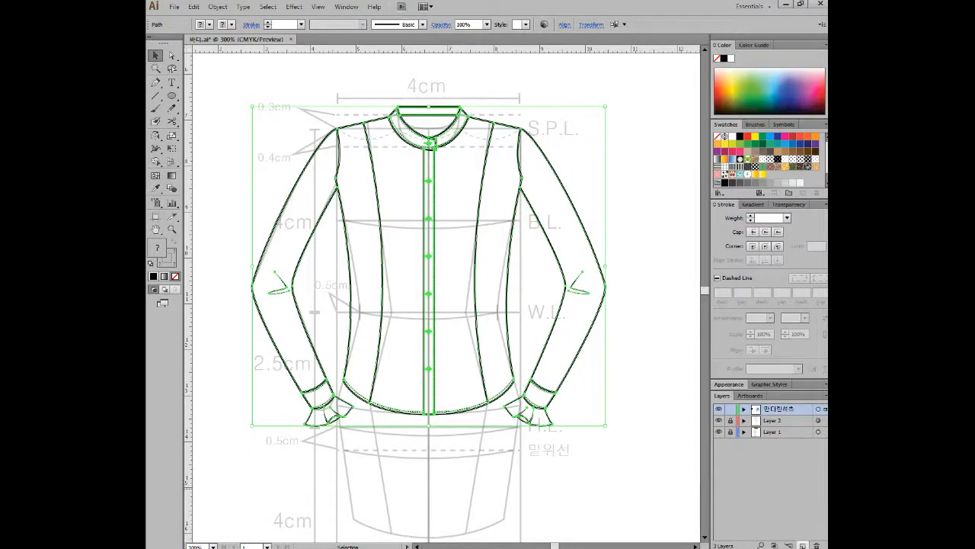
pyautogui.click(803, 545)
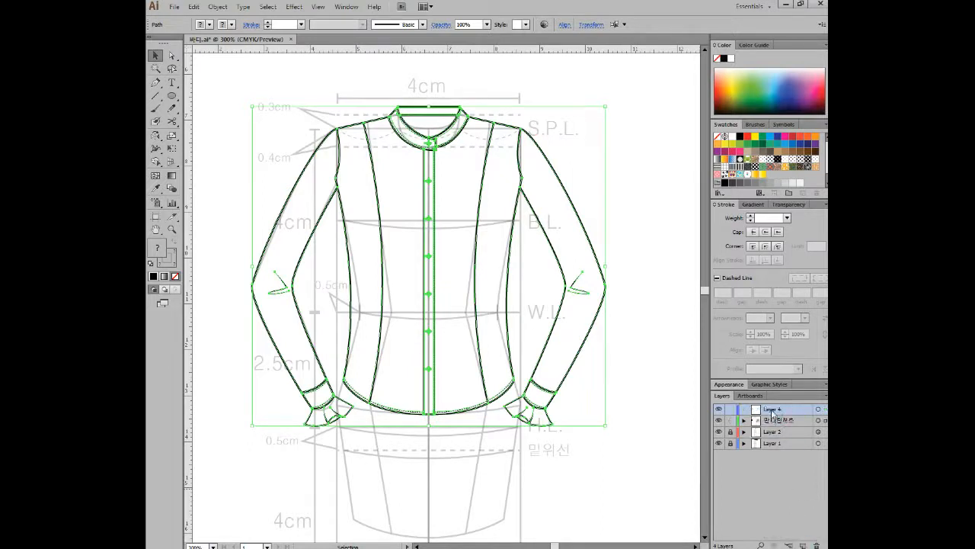
pyautogui.doubleClick(772, 410)
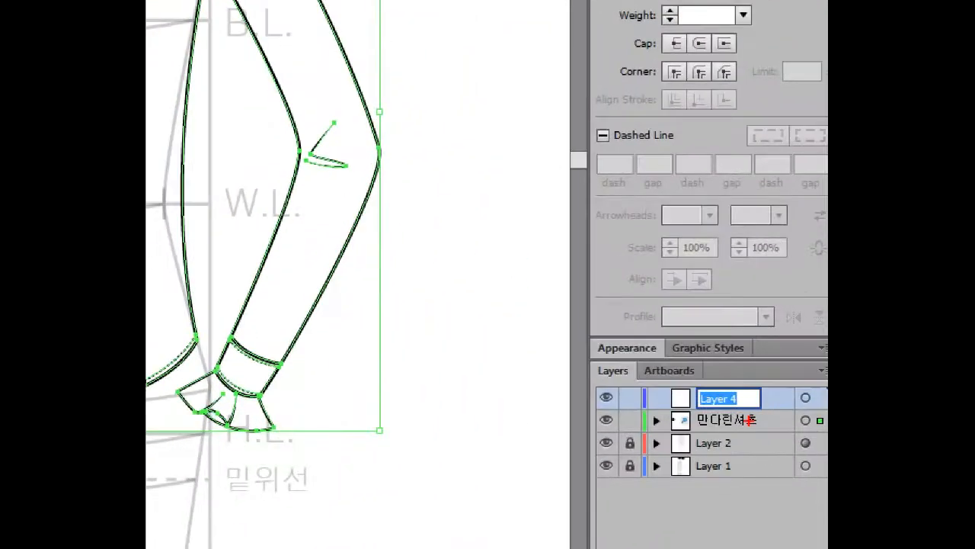
pyautogui.press('Return')
pyautogui.doubleClick(773, 409)
pyautogui.write('4')
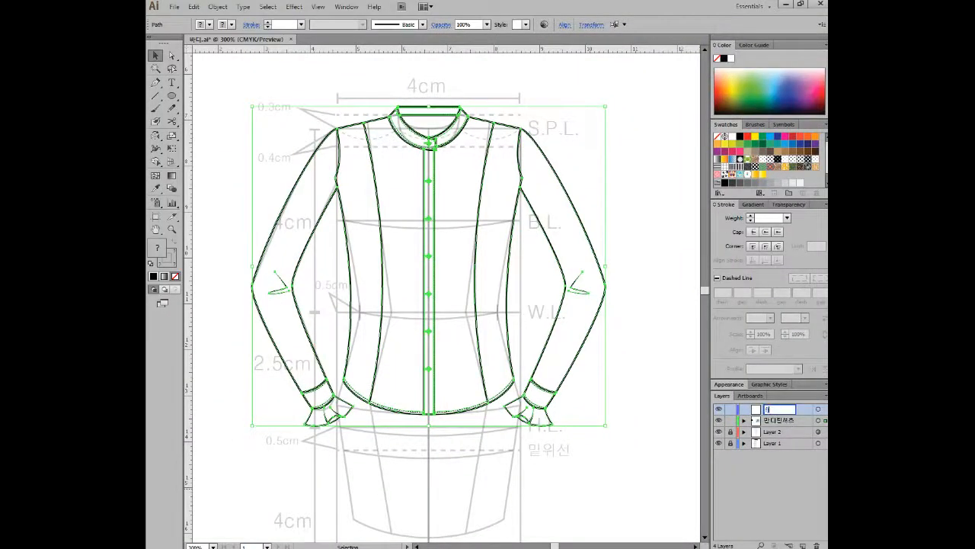
pyautogui.write('도식세탁')
pyautogui.press('Return')
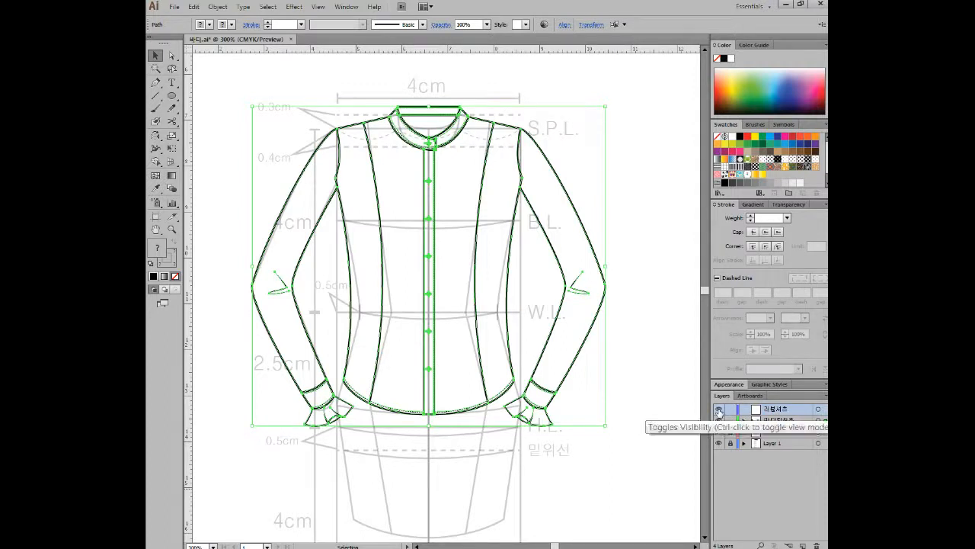
# Paste a copy of the whole shirt in place on the 러플셔츠 layer.
pyautogui.click(719, 410)
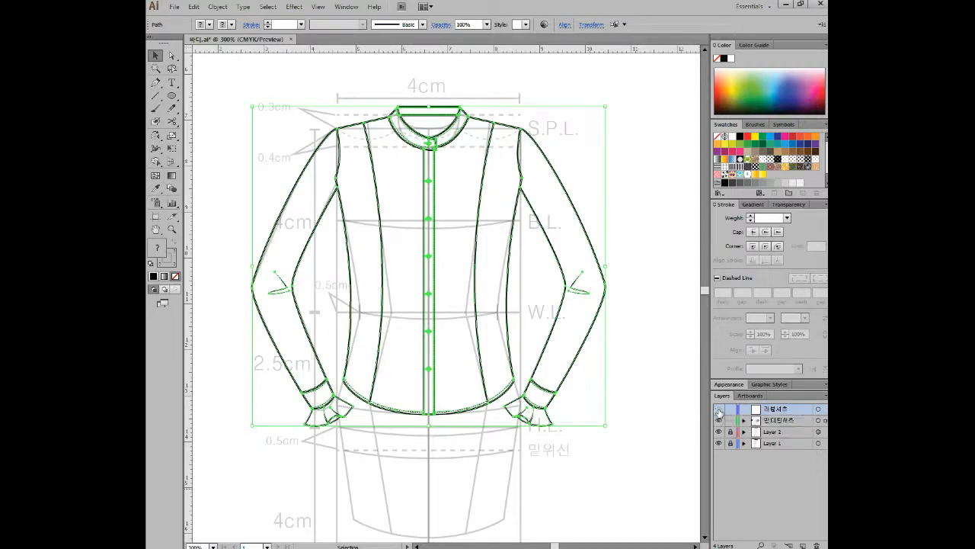
pyautogui.click(719, 410)
pyautogui.click(819, 409)
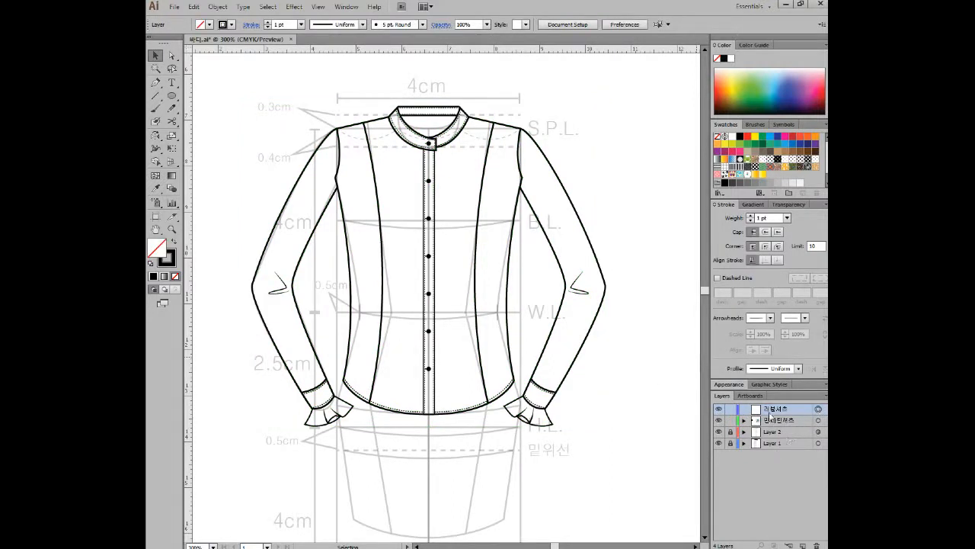
pyautogui.hotkey('ctrl', 'a')
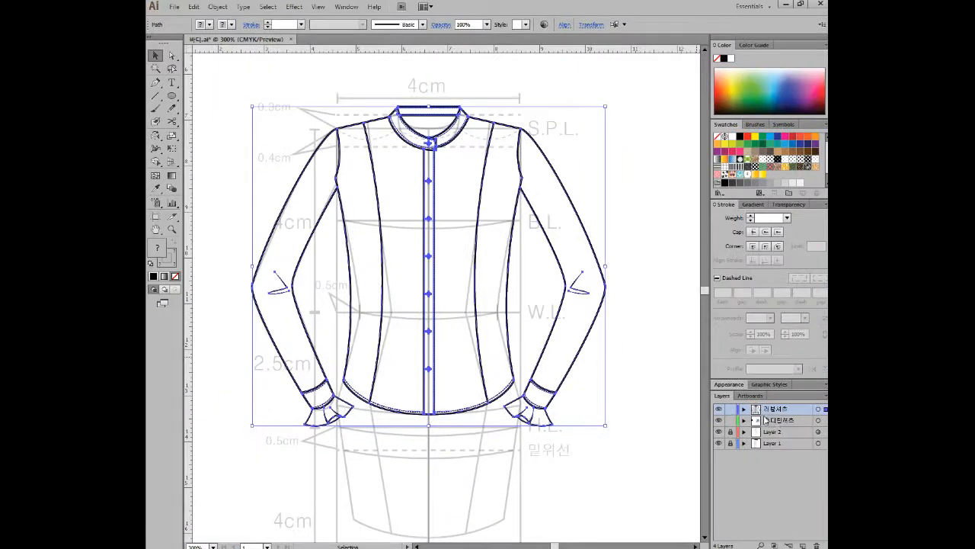
# Hide the 러플셔츠 layer and make 만다린셔츠 the active layer.
pyautogui.click(720, 410)
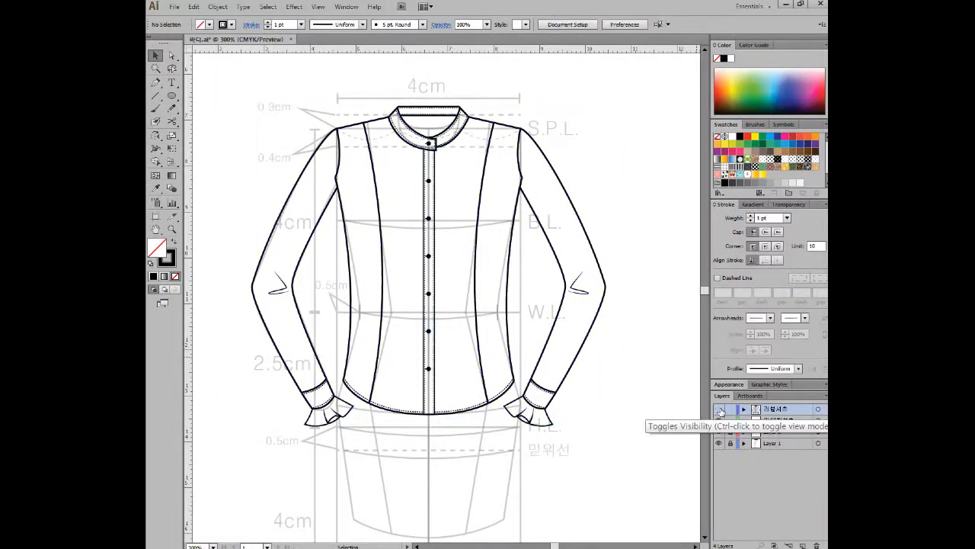
pyautogui.click(719, 410)
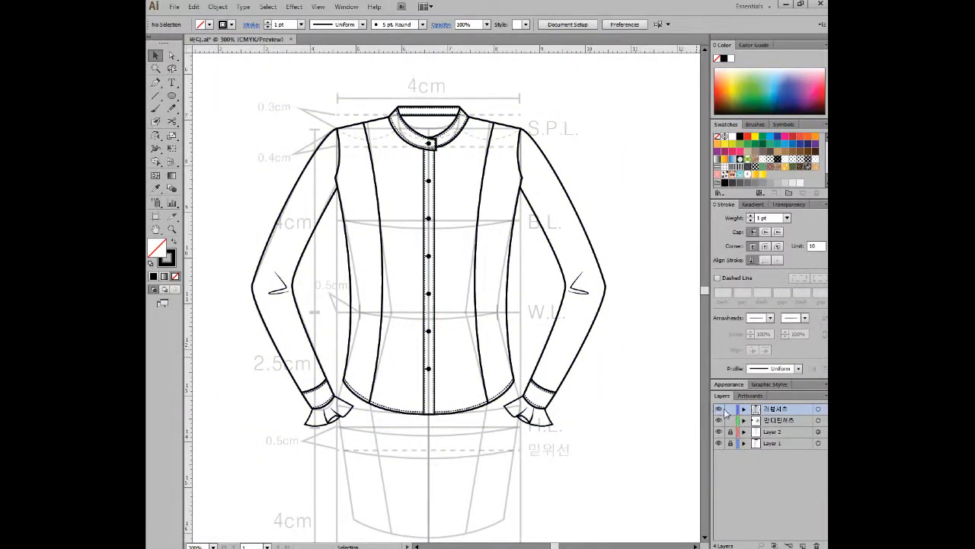
pyautogui.click(719, 410)
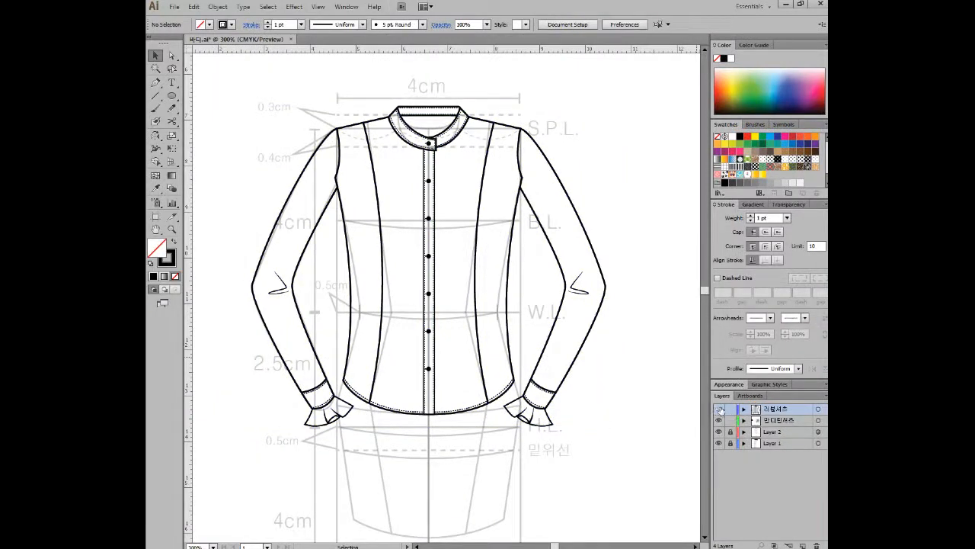
pyautogui.click(787, 424)
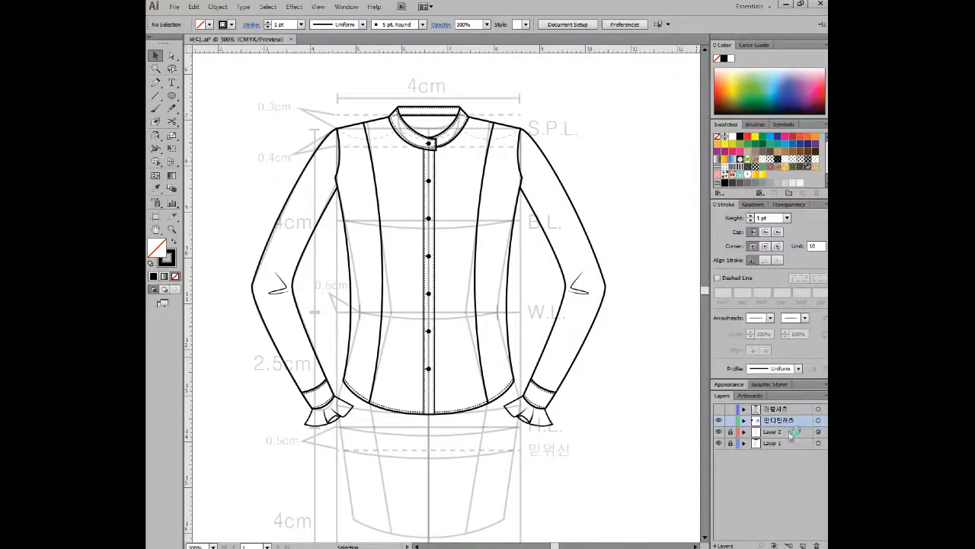
# Delete the ruffles from both sleeve cuffs on the 만다린셔츠 layer.
pyautogui.click(157, 108)
pyautogui.click(353, 415)
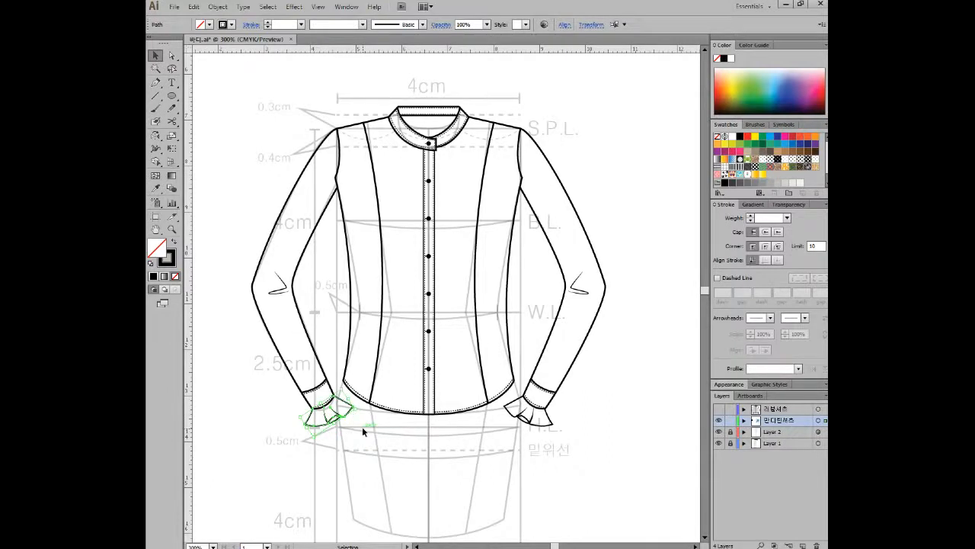
pyautogui.press('Delete')
pyautogui.moveTo(481, 447); pyautogui.dragTo(565, 410)
pyautogui.press('Delete')
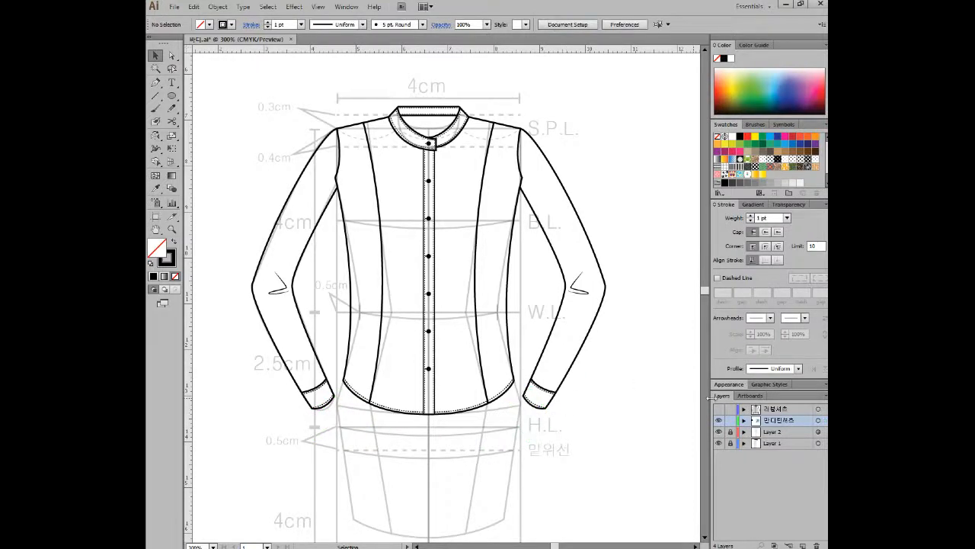
# Toggle the visibility of the 러플셔츠 layer to compare the ruffled and plain cuff versions of the shirt.
pyautogui.click(718, 409)
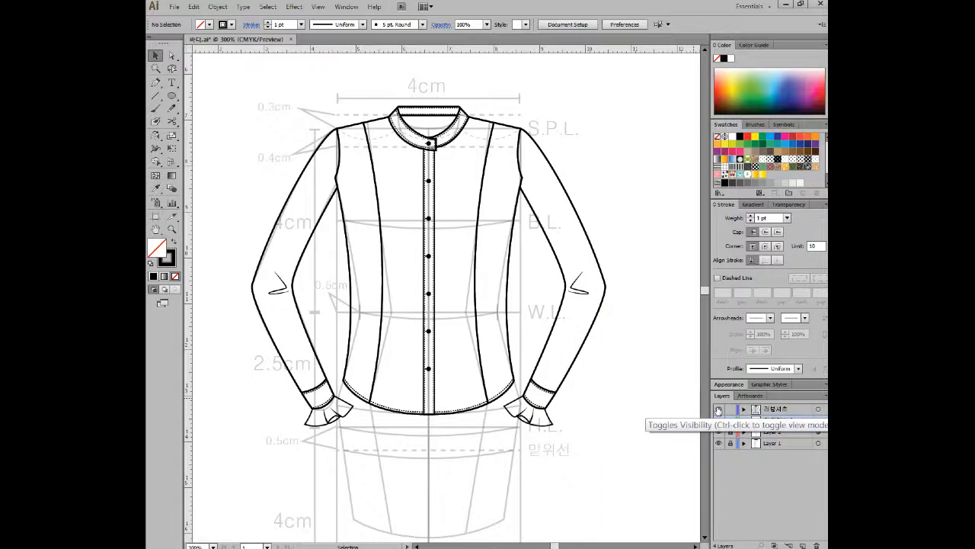
pyautogui.click(718, 409)
pyautogui.click(718, 409)
pyautogui.click(718, 409)
pyautogui.click(717, 410)
pyautogui.click(718, 409)
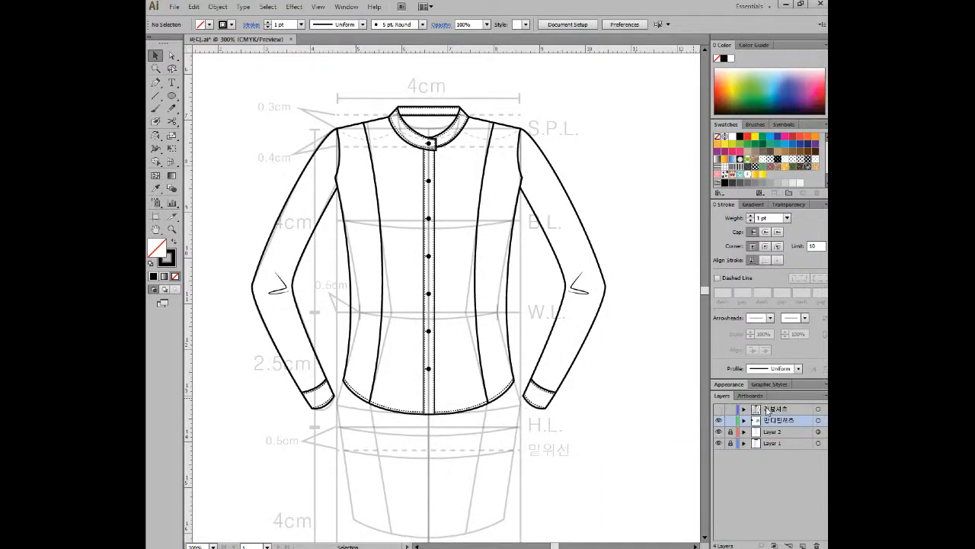
pyautogui.click(720, 410)
pyautogui.click(720, 410)
pyautogui.click(720, 410)
pyautogui.click(720, 411)
pyautogui.click(720, 411)
pyautogui.click(720, 411)
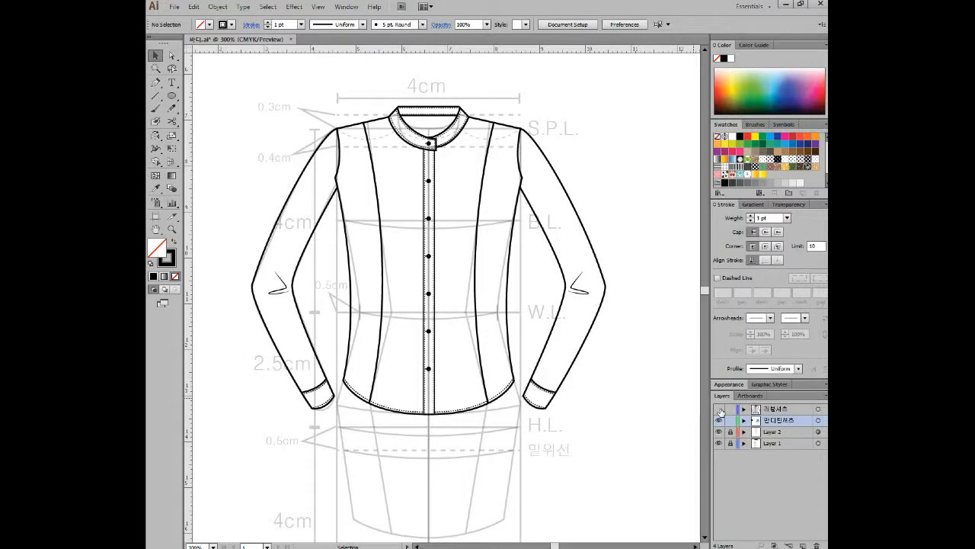
pyautogui.hotkey('ctrl', '-')
pyautogui.hotkey('ctrl', '-')
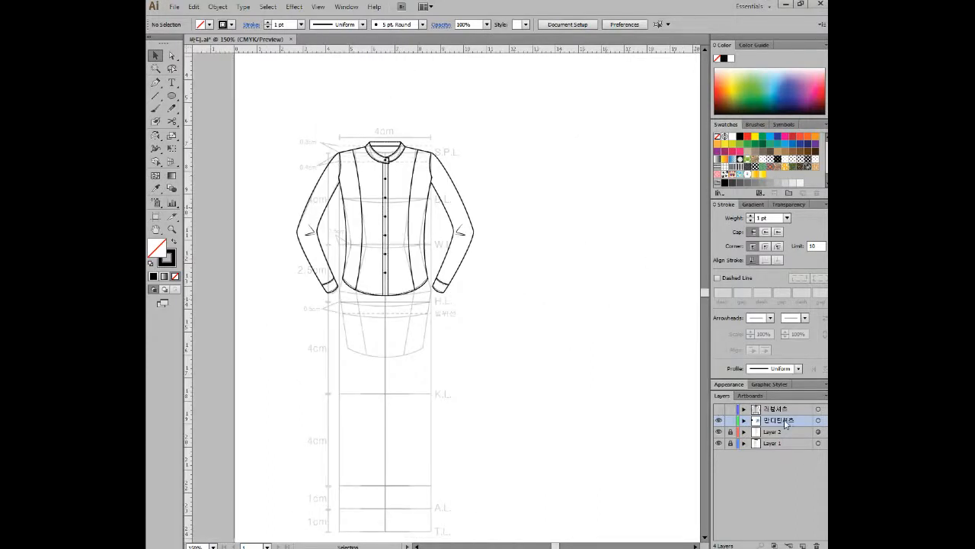
pyautogui.click(718, 409)
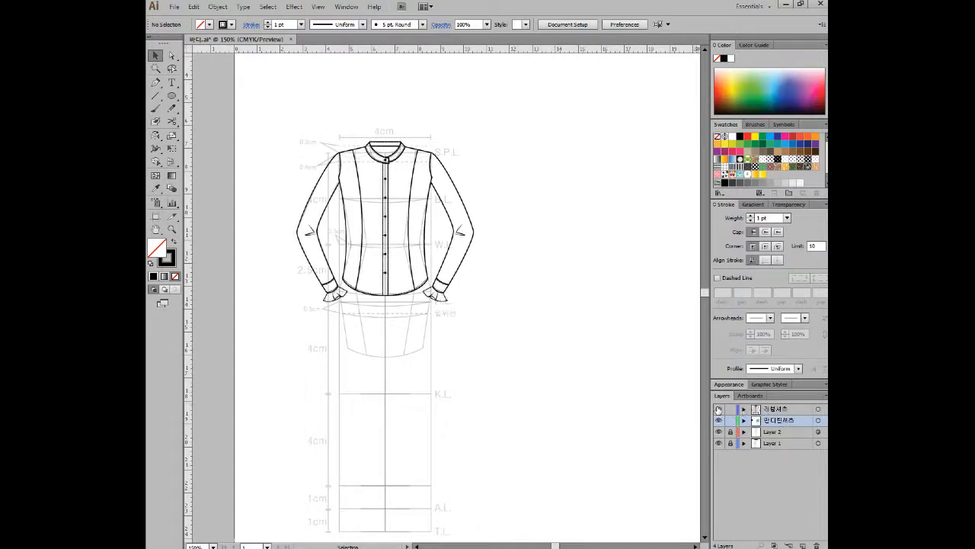
pyautogui.click(718, 409)
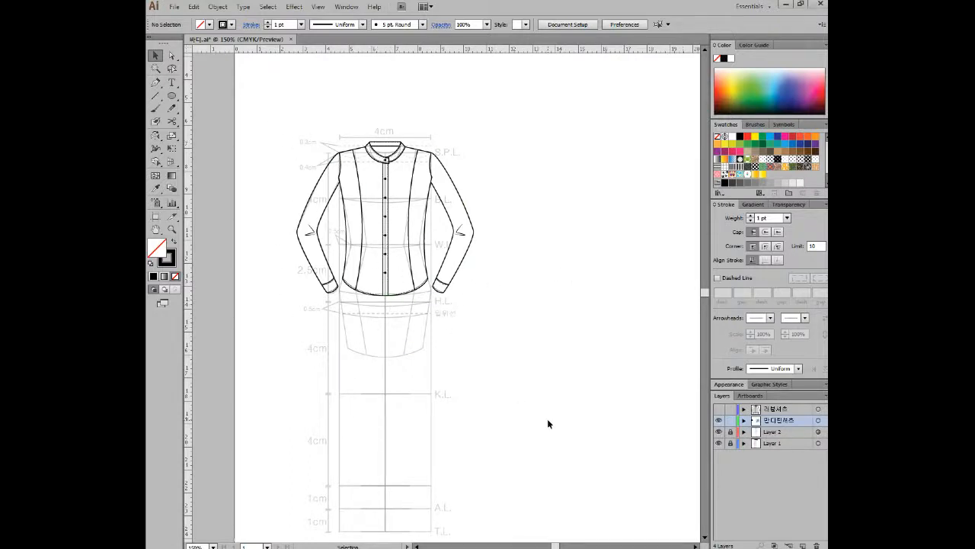
# Copy the whole plain-cuff shirt twice beside the original, one copy level with it and one directly below that copy.
pyautogui.moveTo(257, 107); pyautogui.dragTo(546, 376)
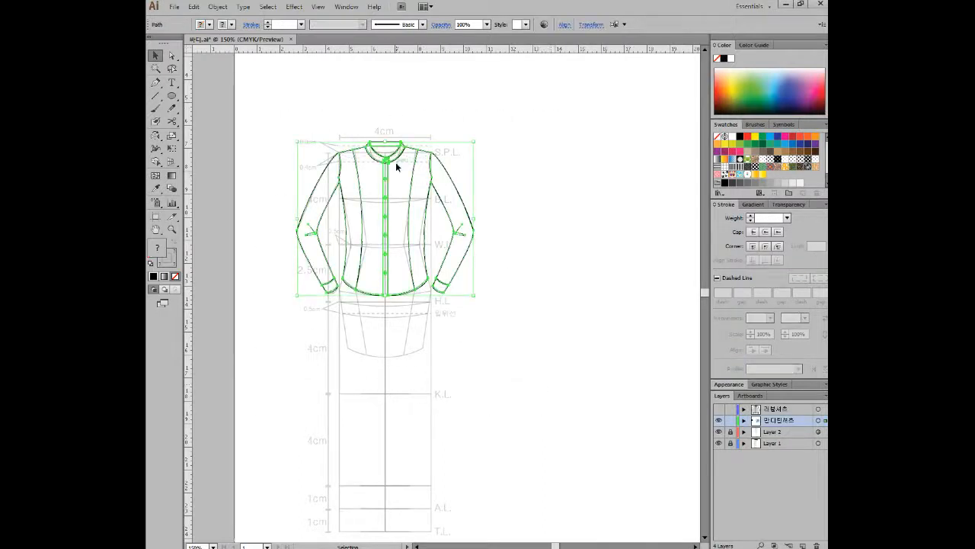
pyautogui.moveTo(387, 162); pyautogui.dragTo(485, 135)
pyautogui.hotkey('ctrl', 'z')
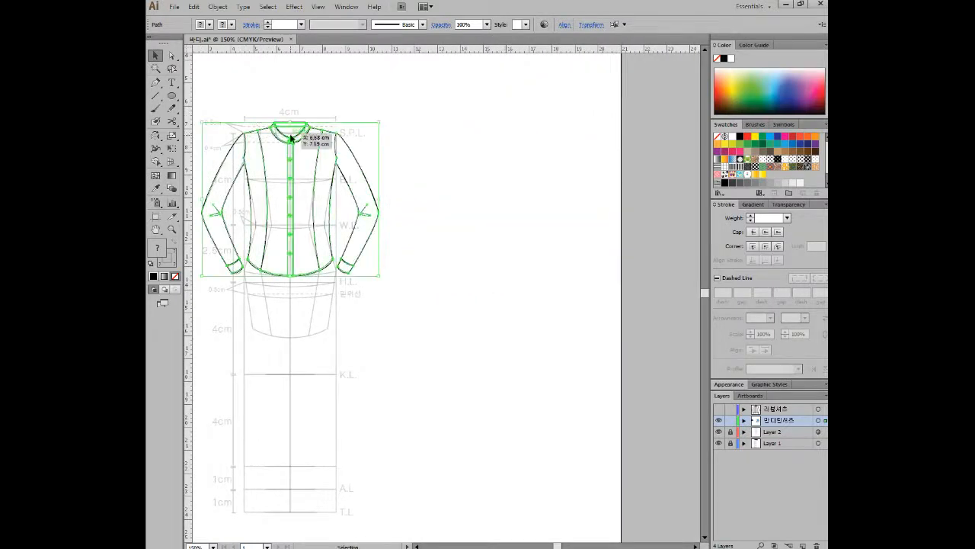
pyautogui.moveTo(291, 141); pyautogui.dragTo(522, 352)
pyautogui.click(627, 306)
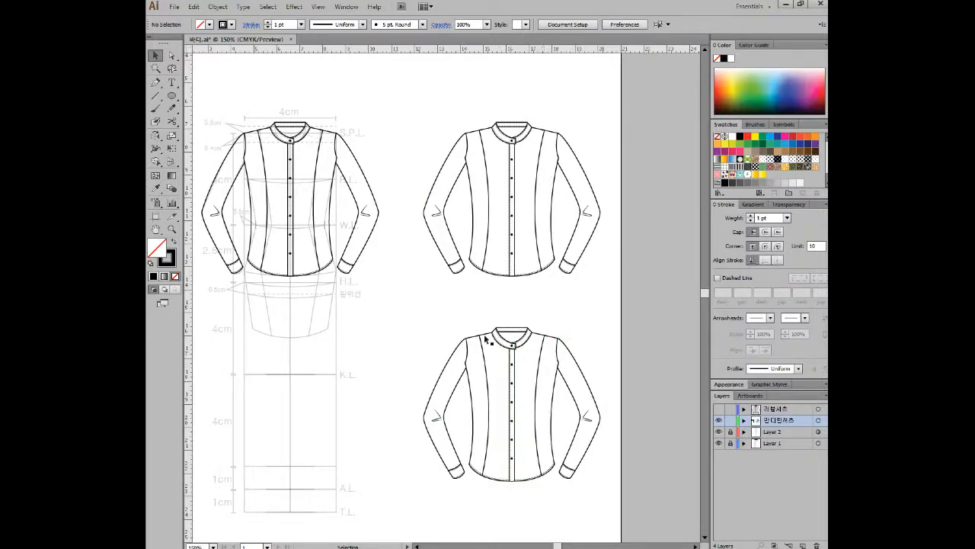
# Make 러플셔츠 the active layer, hide the 만다린셔츠 layer and show the 러플셔츠 layer.
pyautogui.scroll(3, 516, 362)
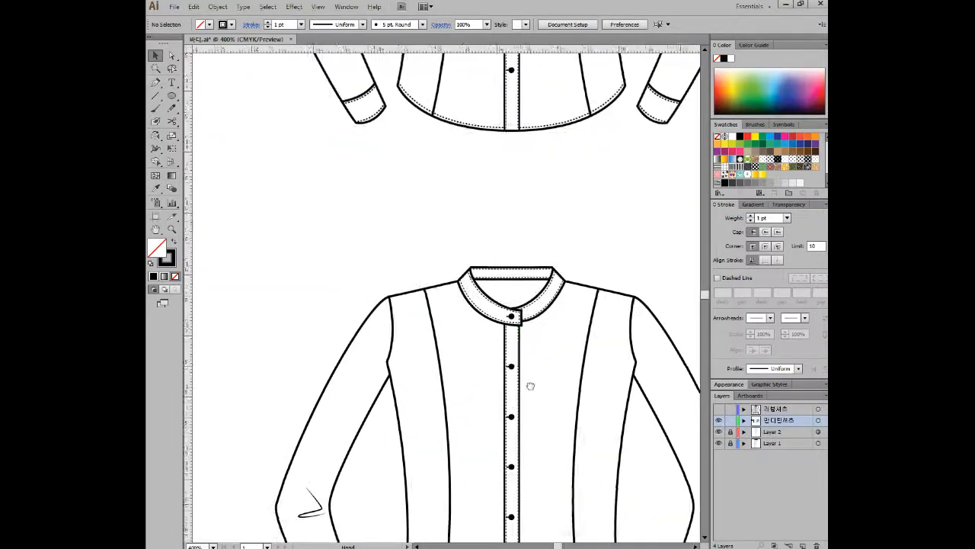
pyautogui.scroll(-3, 516, 362)
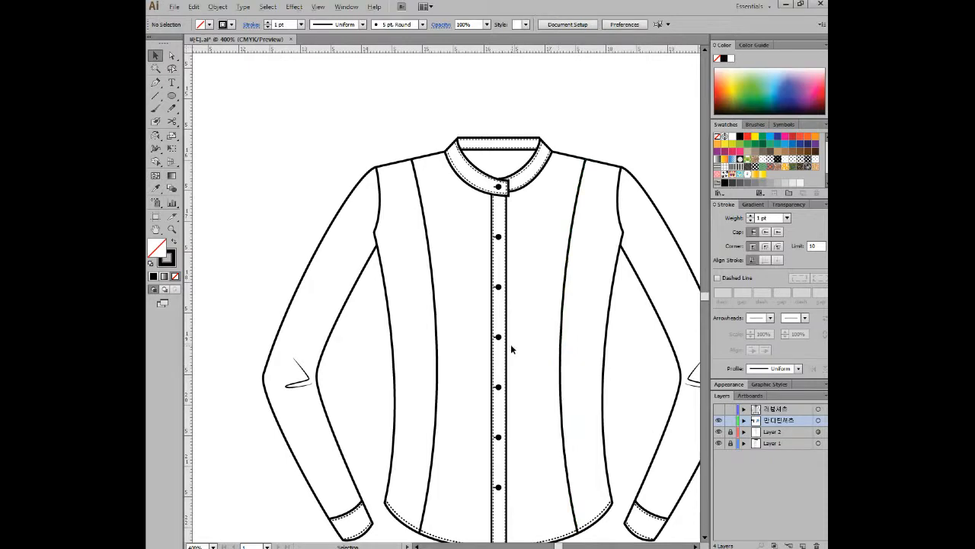
pyautogui.scroll(-3, 512, 344)
pyautogui.moveTo(527, 293); pyautogui.dragTo(524, 329)
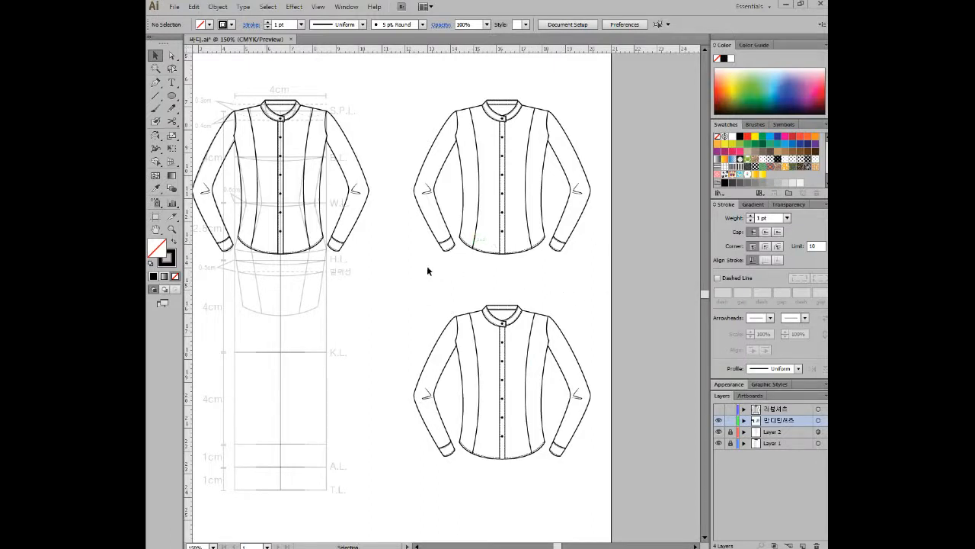
pyautogui.click(785, 411)
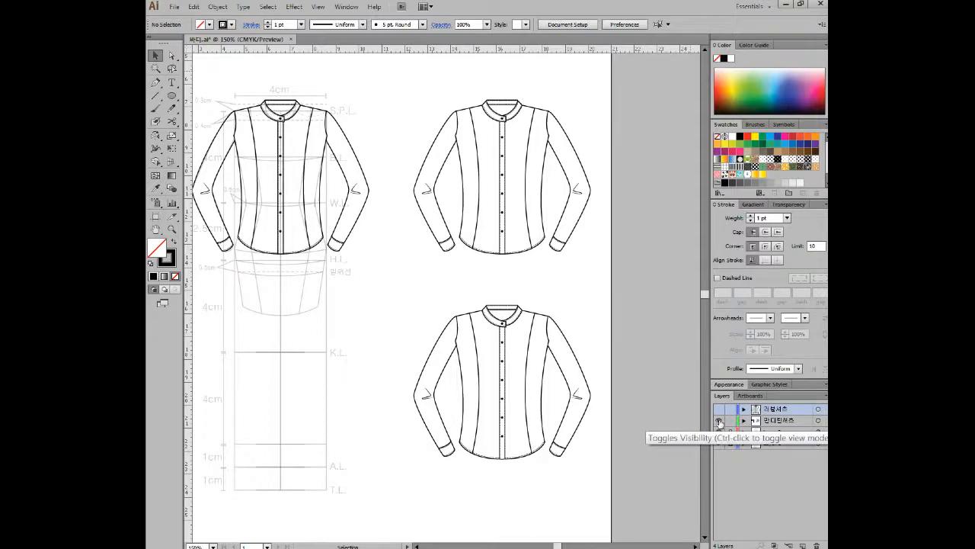
pyautogui.click(718, 420)
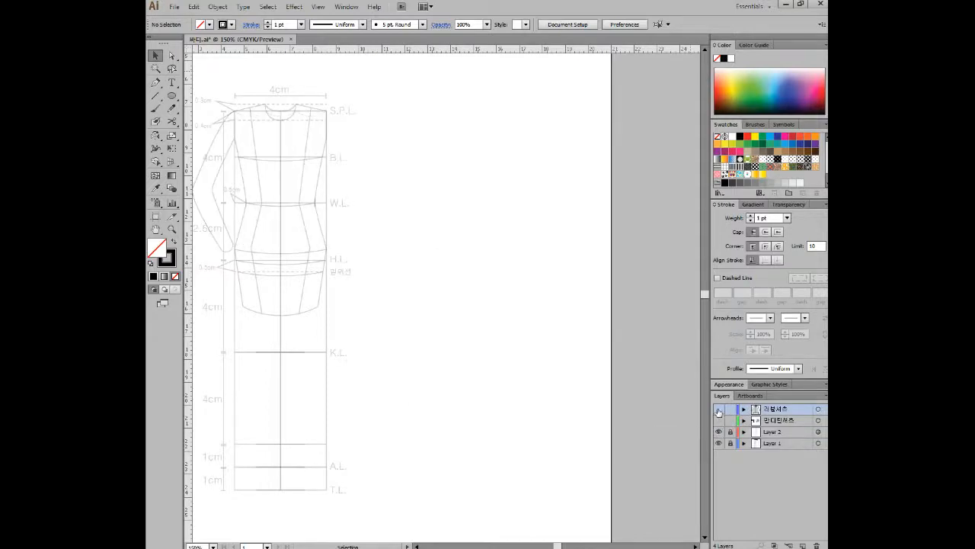
pyautogui.click(718, 409)
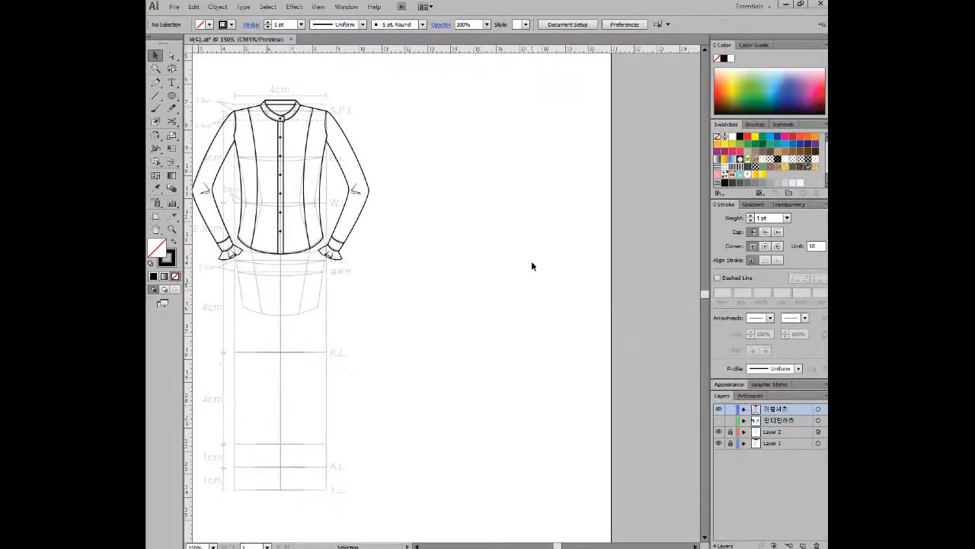
# Check the reference files in the 1020 folder, then return to the ruffled-cuff shirt drawing.
pyautogui.press('space')
pyautogui.moveTo(394, 212); pyautogui.dragTo(533, 251)
pyautogui.keyDown('alt'); pyautogui.scroll(2, 439, 183); pyautogui.keyUp('alt')
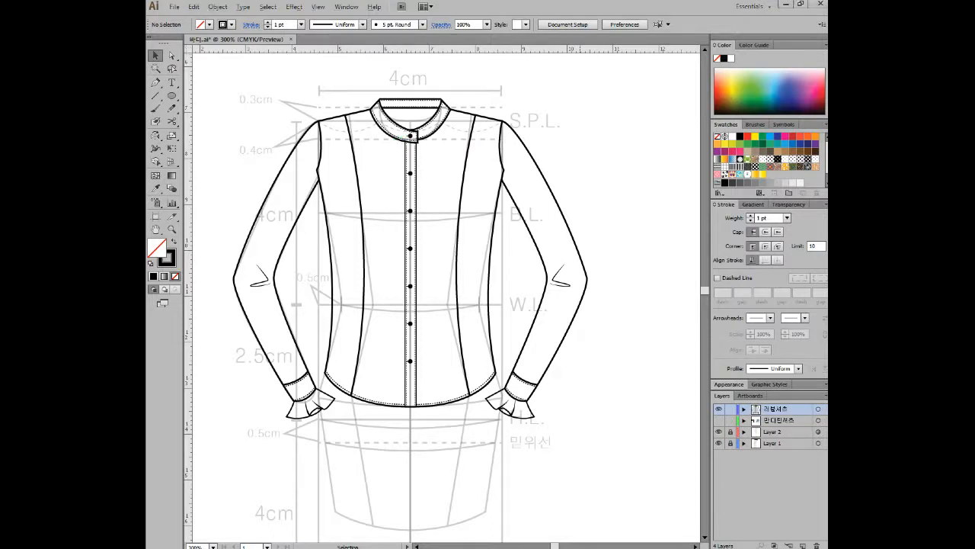
pyautogui.moveTo(828, 136); pyautogui.dragTo(577, 136)
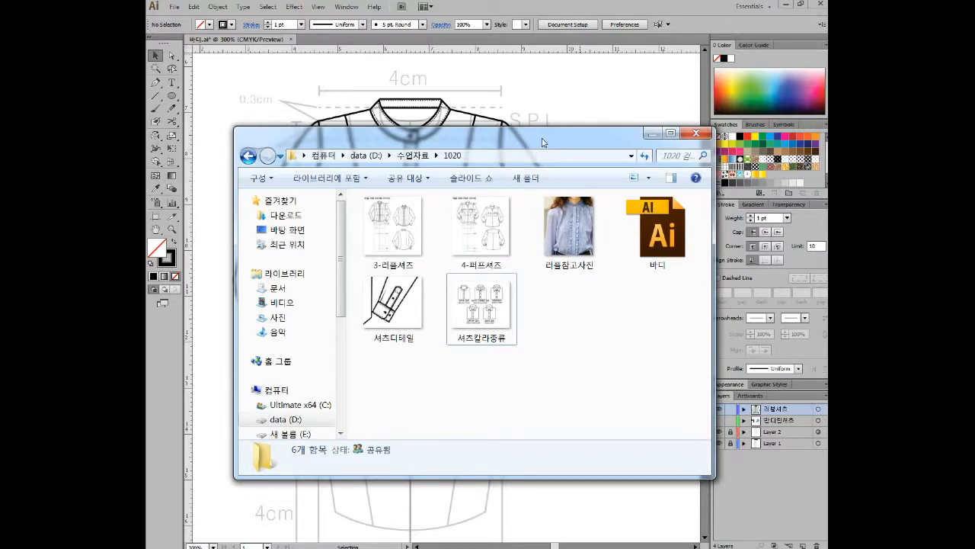
pyautogui.click(653, 133)
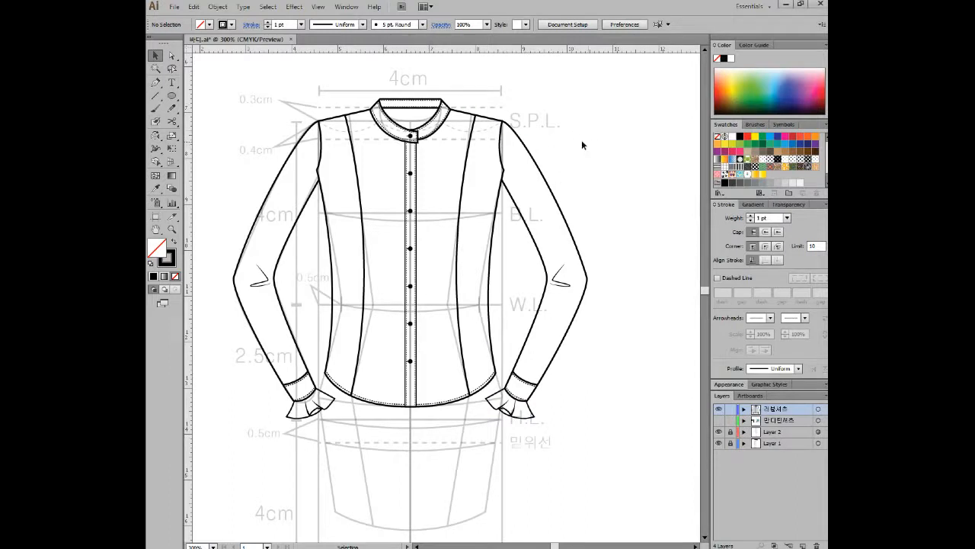
# Place the 러플참고사진 image on the 러플셔츠 layer and move it clear of the shirt's sleeve.
pyautogui.moveTo(590, 209); pyautogui.dragTo(464, 223)
pyautogui.moveTo(583, 228); pyautogui.dragTo(410, 231)
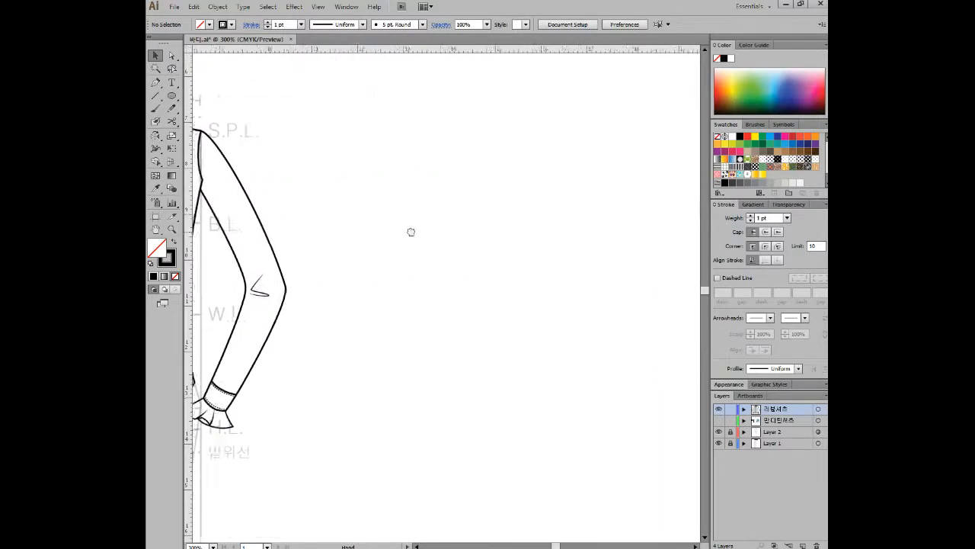
pyautogui.moveTo(542, 237); pyautogui.dragTo(402, 228)
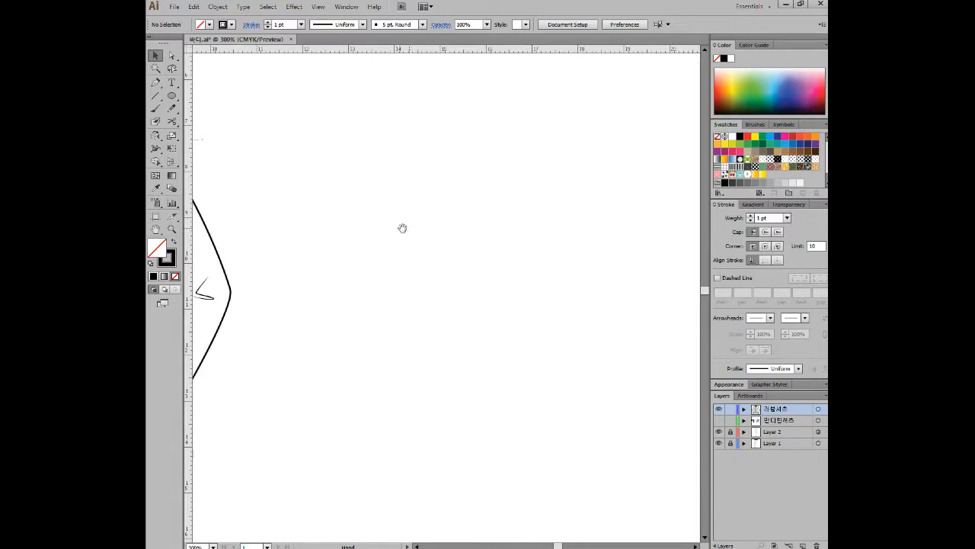
pyautogui.scroll(-1, 486, 251)
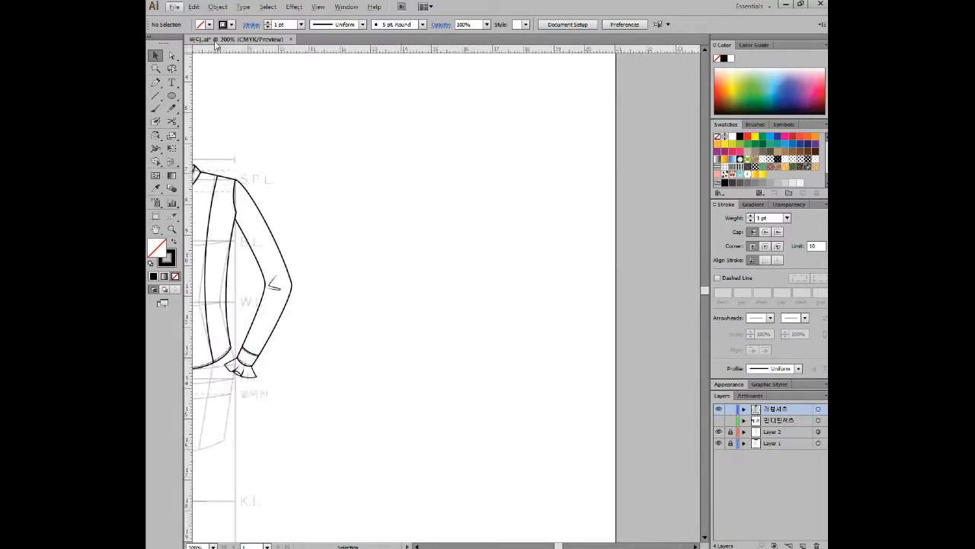
pyautogui.click(173, 7)
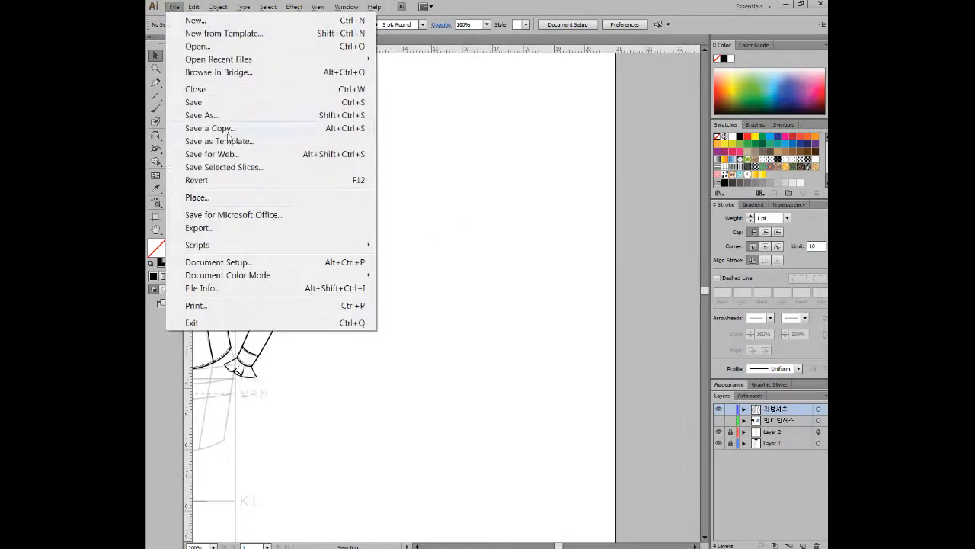
pyautogui.click(228, 202)
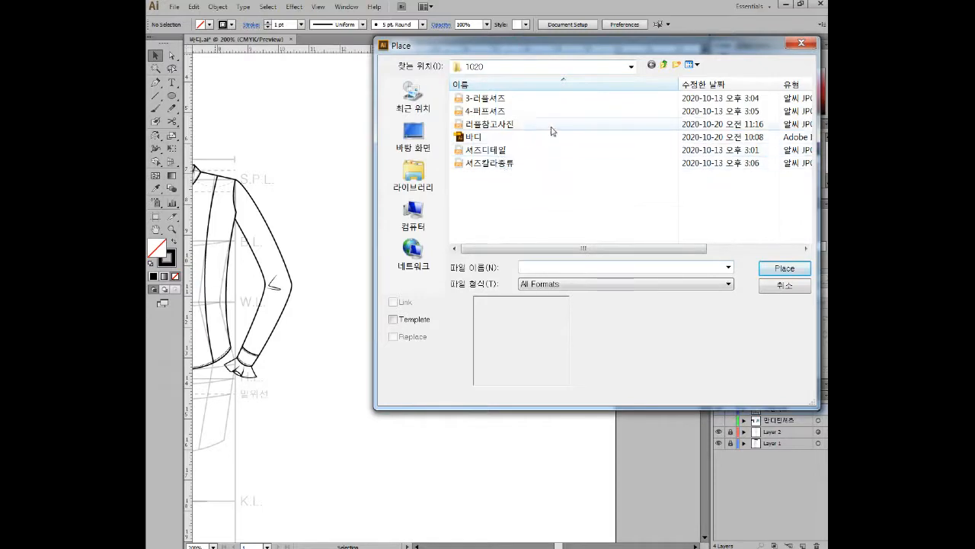
pyautogui.doubleClick(503, 125)
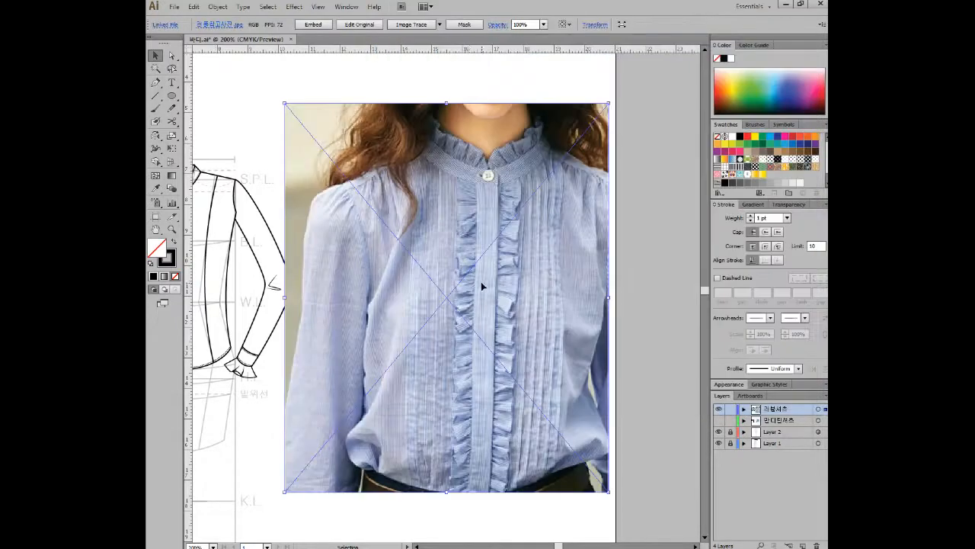
pyautogui.moveTo(501, 302); pyautogui.dragTo(526, 304)
# Examine the collar and front placket ruffles in the placed photo up close and compare the photo with the shirt drawing.
pyautogui.scroll(2, 507, 172)
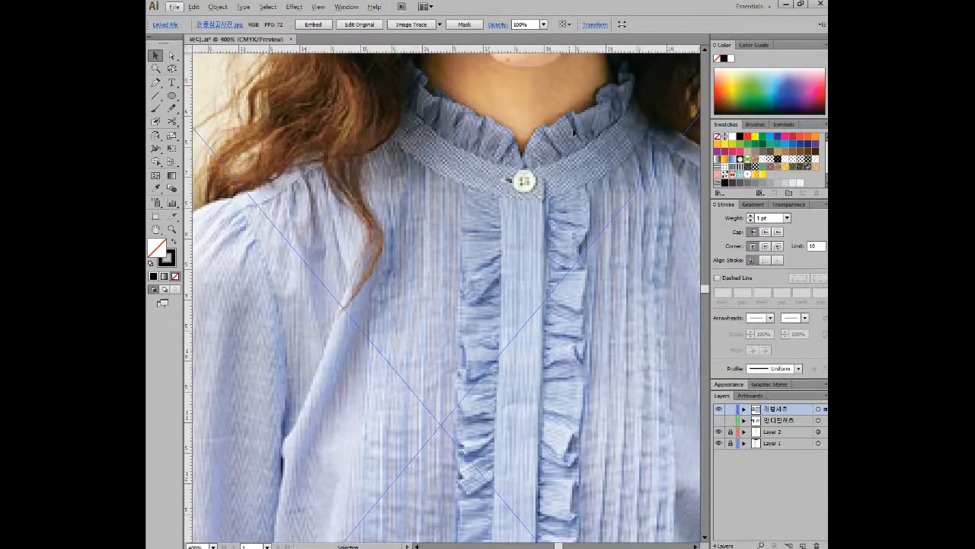
pyautogui.moveTo(580, 411); pyautogui.dragTo(579, 397)
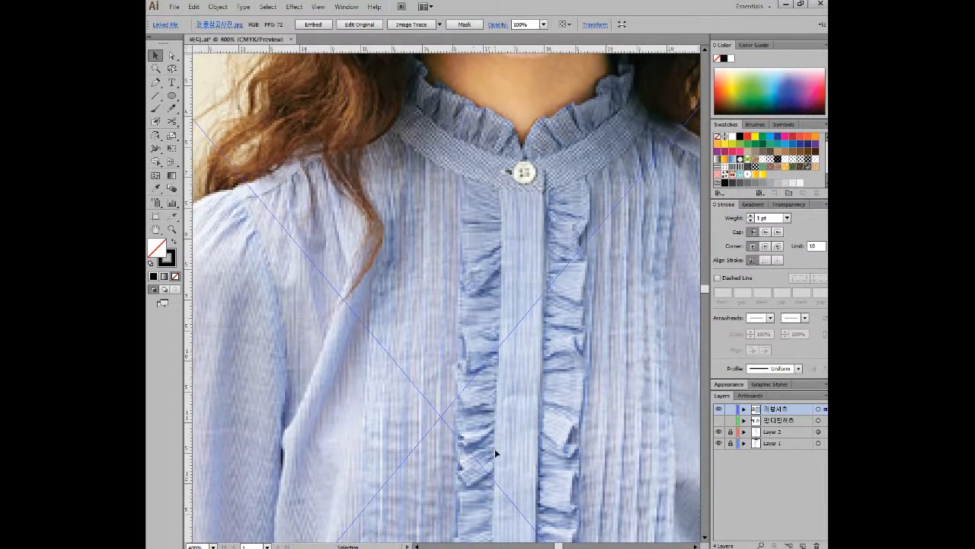
pyautogui.hotkey('ctrl', '-')
pyautogui.hotkey('ctrl', '-')
pyautogui.moveTo(498, 449)
pyautogui.mouseDown()
pyautogui.moveTo(456, 347)
pyautogui.moveTo(465, 340)
pyautogui.mouseUp()
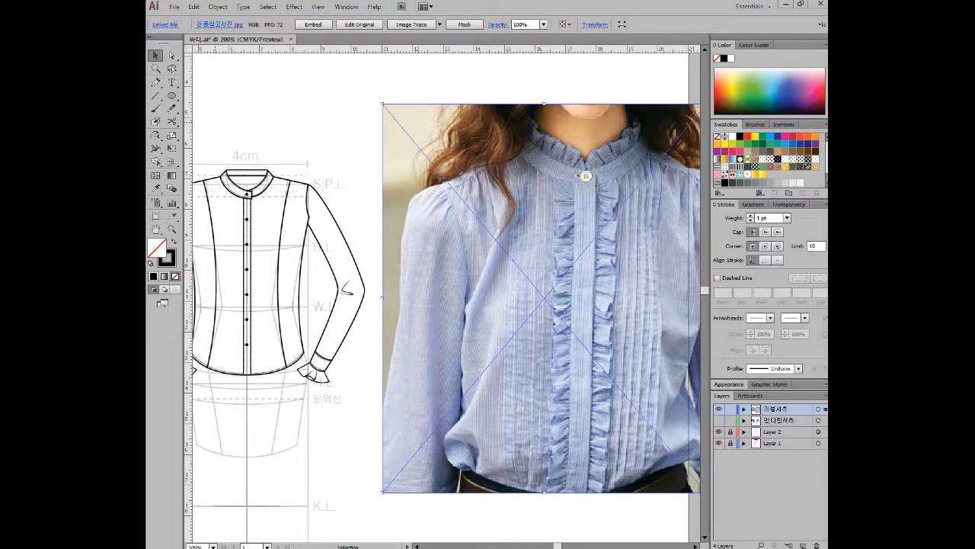
# Switch to Chrome and browse the 러플셔츠 image results, viewing the pink Gucci silk shirt and the Shop New York ruffled blouse.
pyautogui.hotkey('alt', 'Tab')
pyautogui.doubleClick(416, 133)
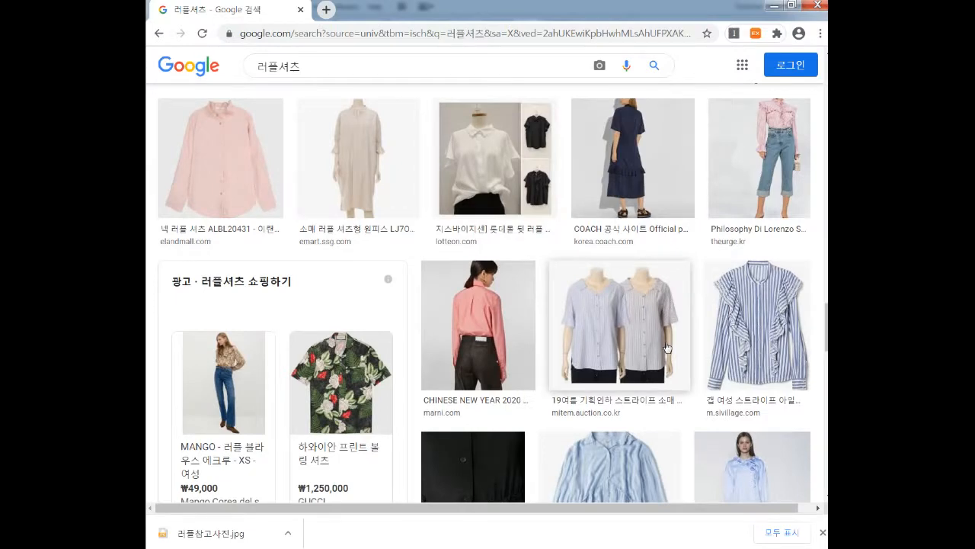
pyautogui.scroll(3, 667, 347)
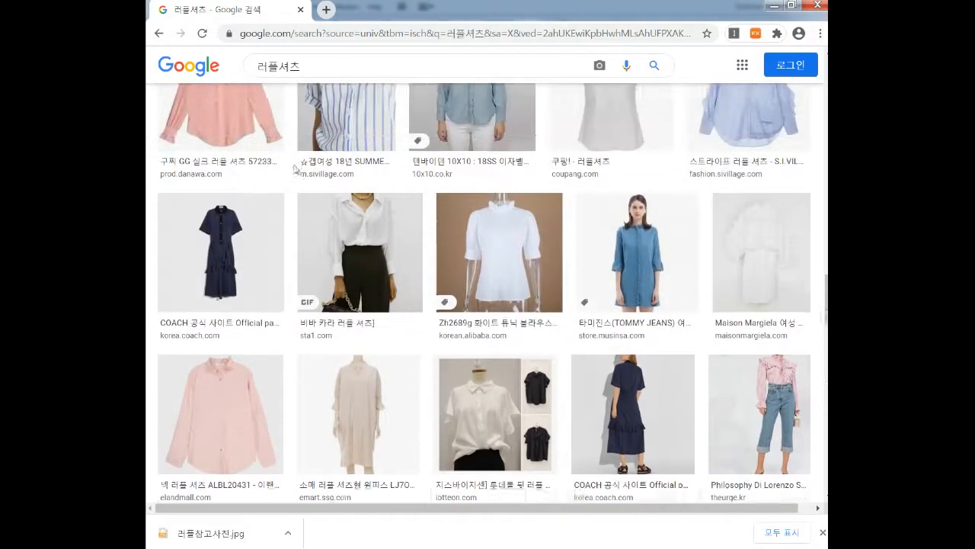
pyautogui.scroll(3, 295, 168)
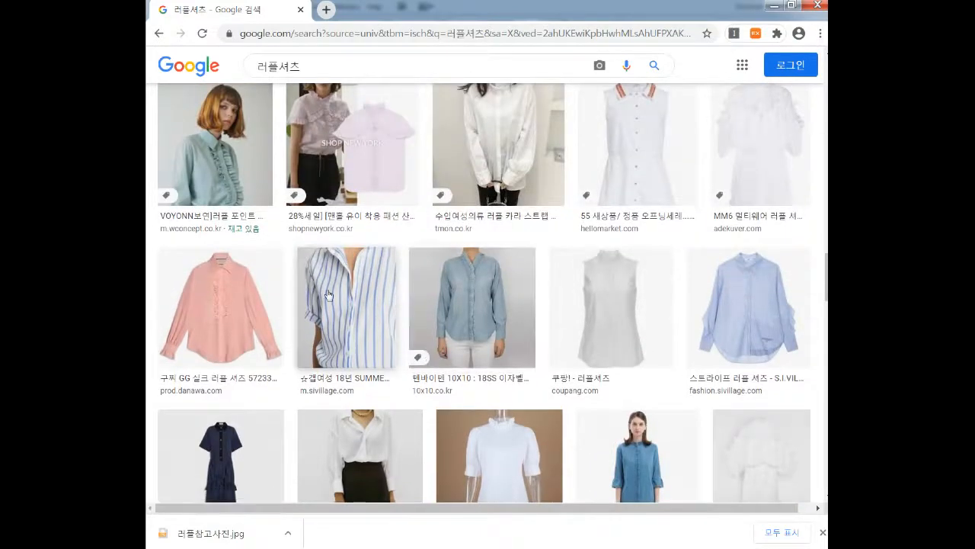
pyautogui.click(221, 318)
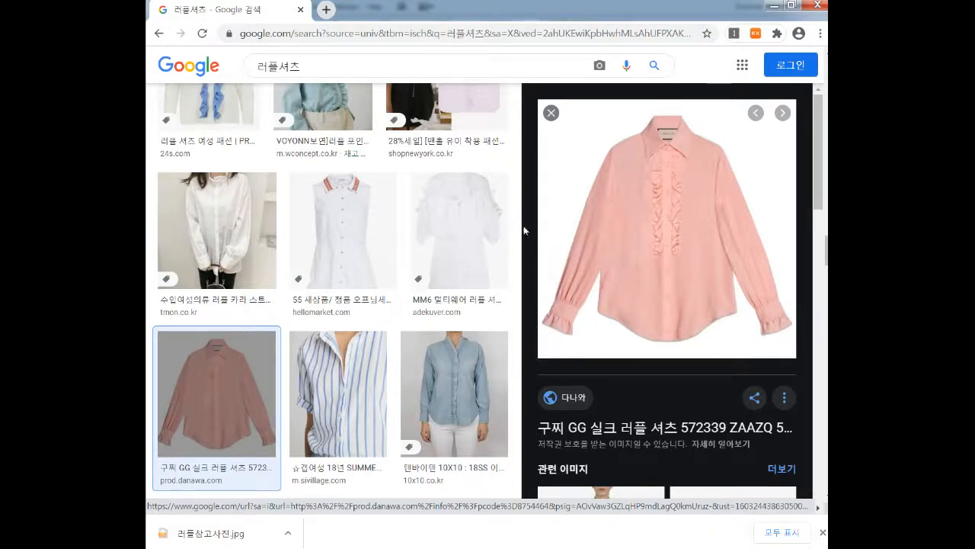
pyautogui.scroll(2, 464, 267)
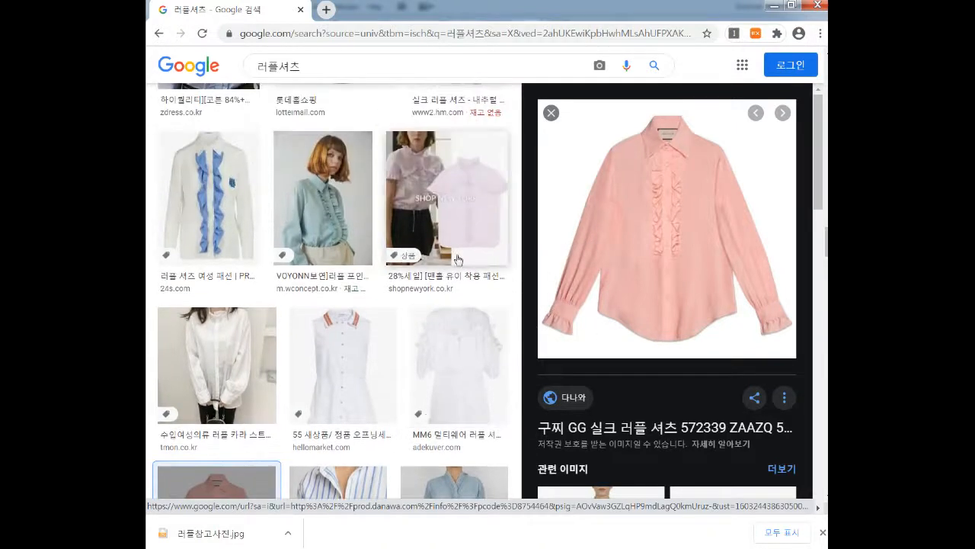
pyautogui.click(433, 188)
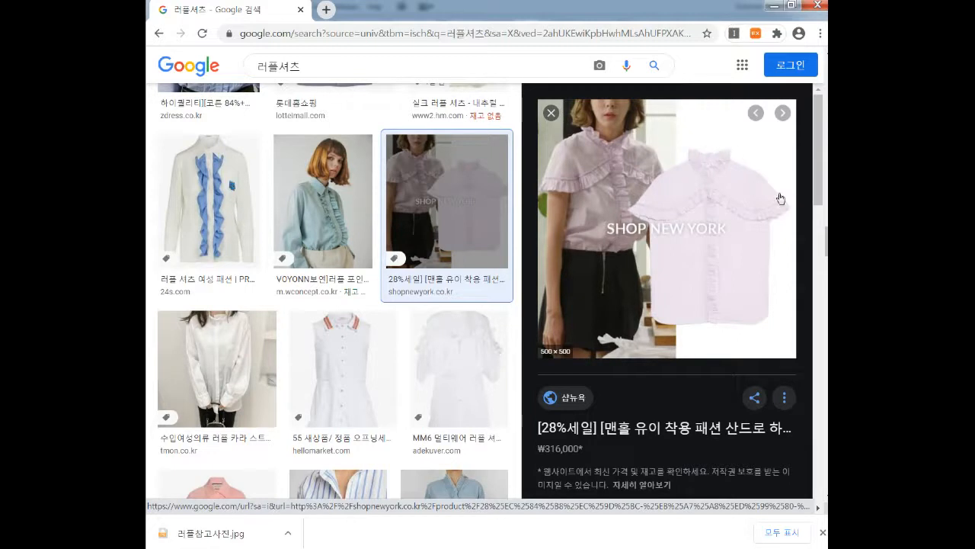
pyautogui.click(267, 473)
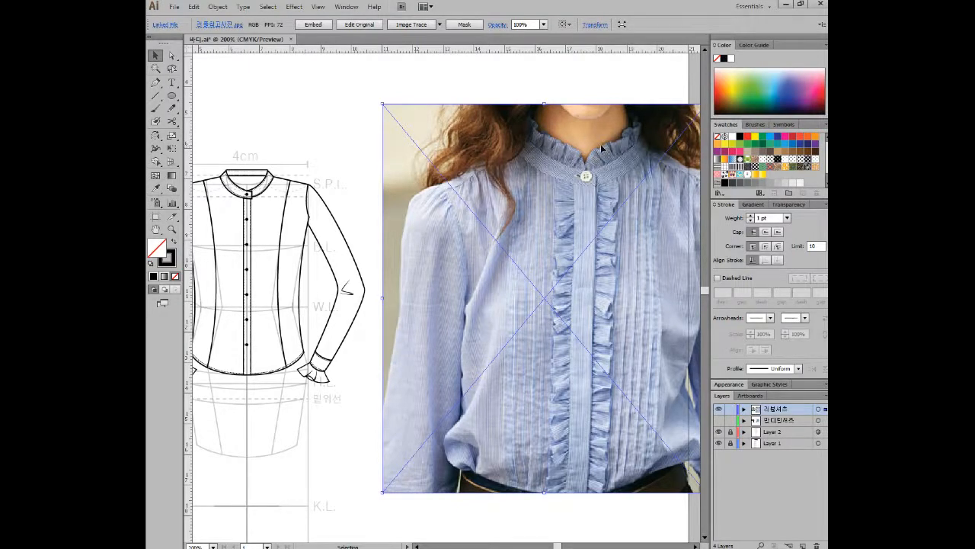
# Set the placed photo's opacity to 50%, shift it slightly away from the shirt drawing and deselect it.
pyautogui.moveTo(590, 271); pyautogui.dragTo(503, 270)
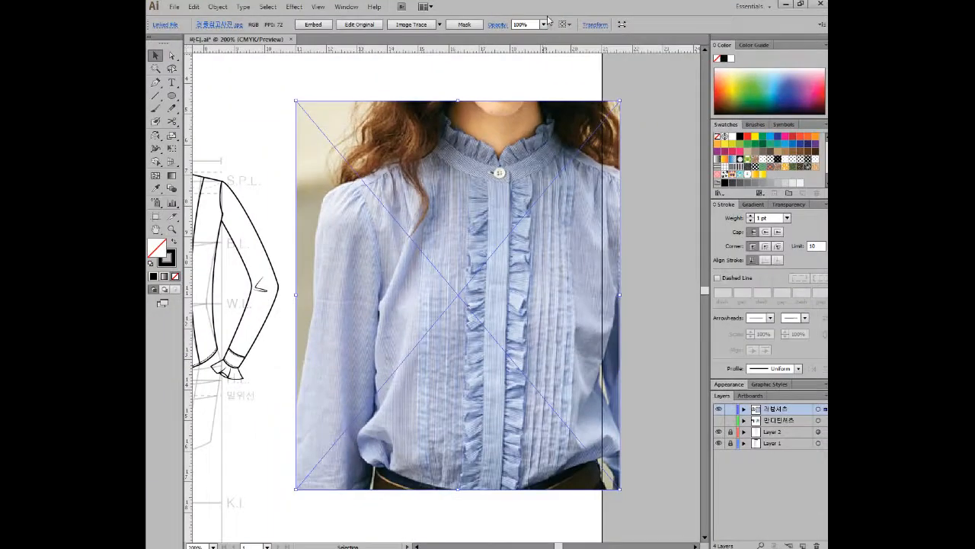
pyautogui.click(549, 51)
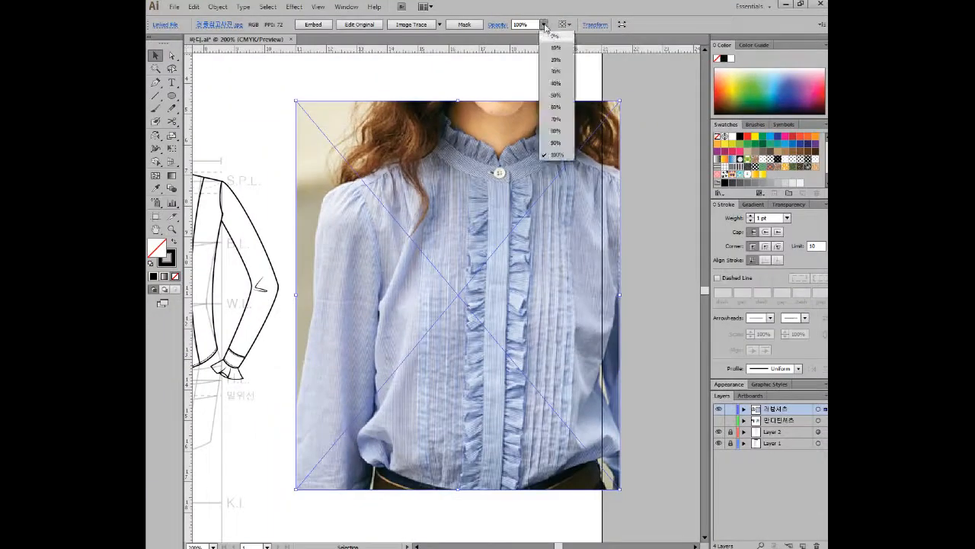
pyautogui.click(554, 95)
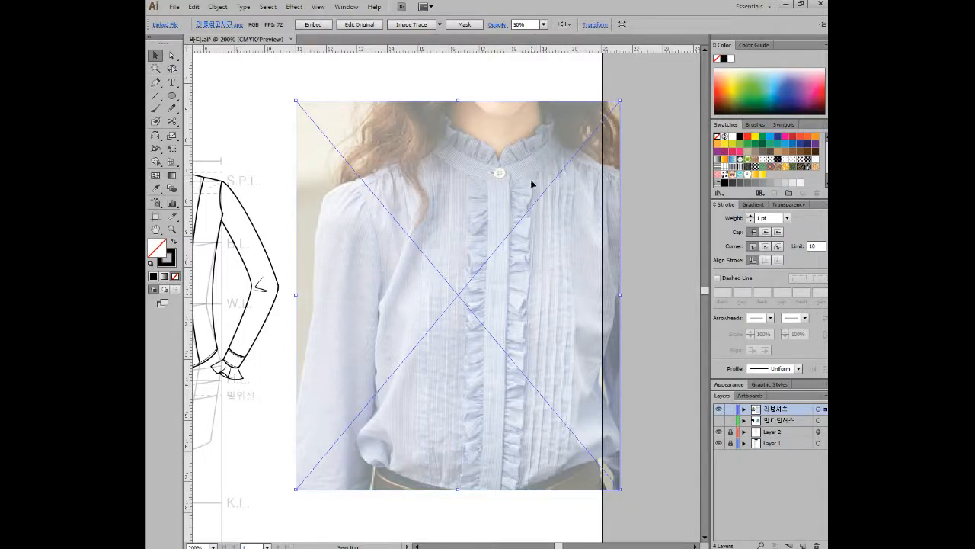
pyautogui.moveTo(532, 184)
pyautogui.mouseDown()
pyautogui.moveTo(522, 196)
pyautogui.moveTo(539, 184)
pyautogui.mouseUp()
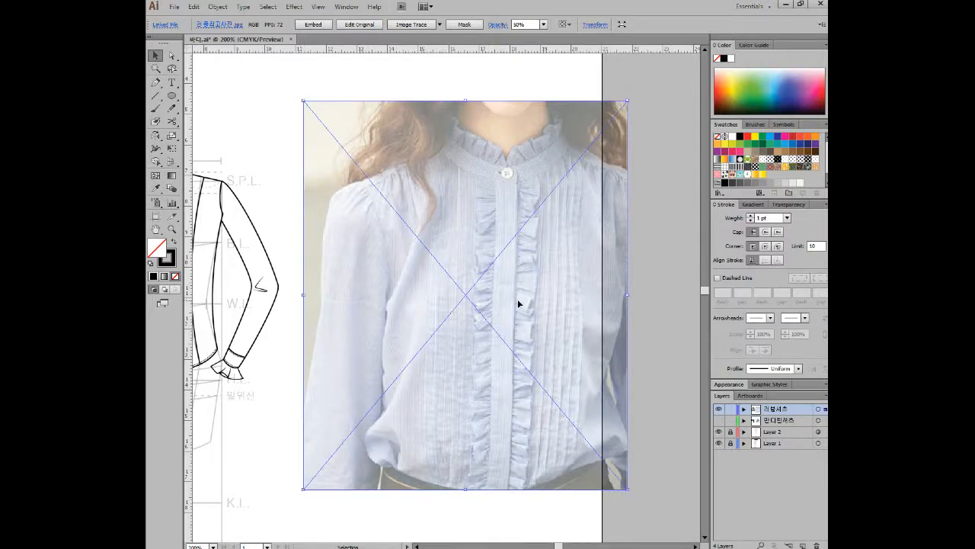
pyautogui.press('a')
pyautogui.hotkey('ctrl', 'shift', 'a')
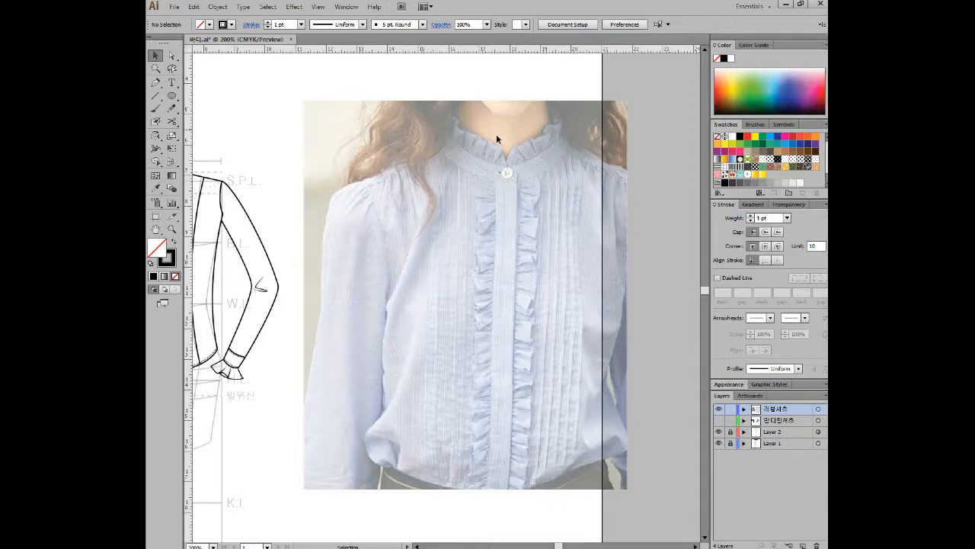
# Trace the wavy outer edge of the collar ruffle with the Pen tool, from the front button up the right side of the neck.
pyautogui.scroll(3, 509, 174)
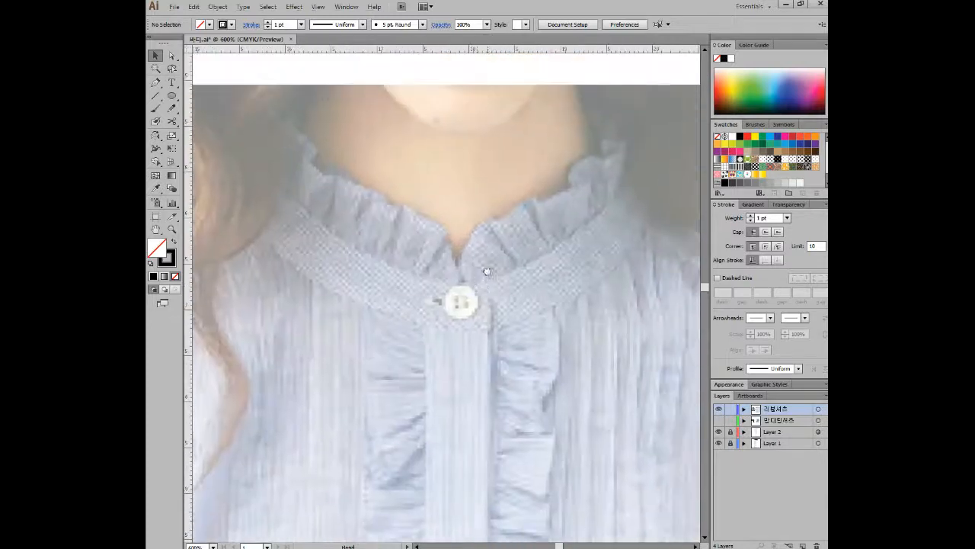
pyautogui.click(155, 82)
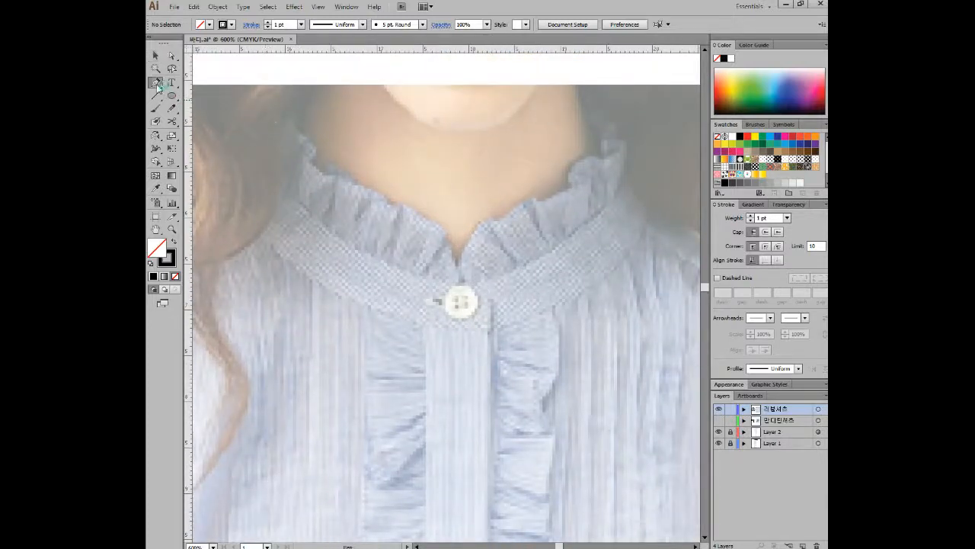
pyautogui.click(460, 281)
pyautogui.moveTo(487, 219); pyautogui.dragTo(545, 198)
pyautogui.click(488, 219)
pyautogui.press('ctrl')
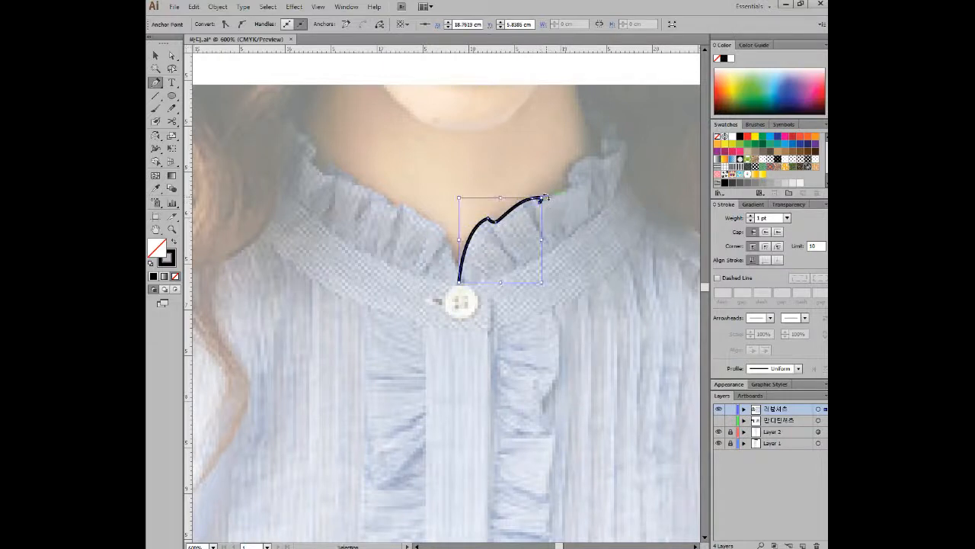
pyautogui.click(540, 201)
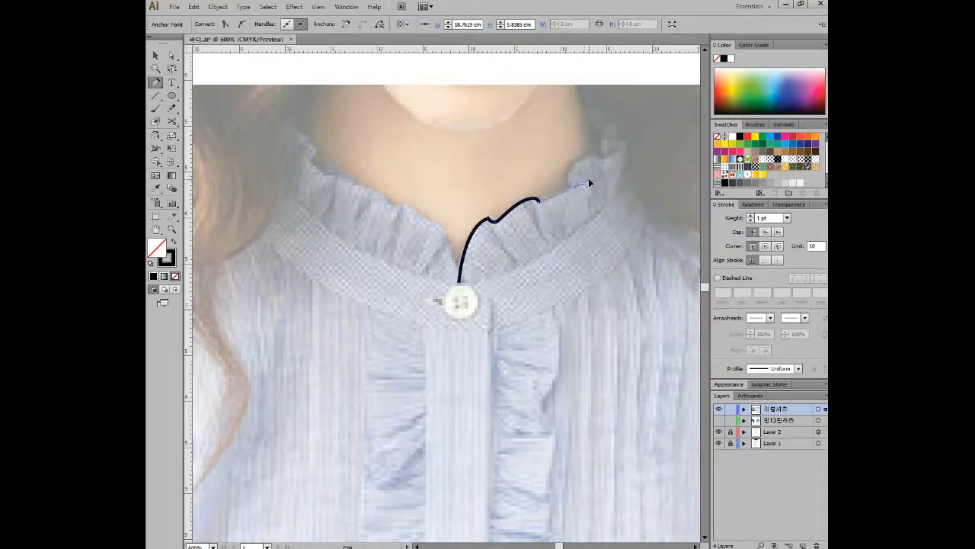
pyautogui.moveTo(572, 170); pyautogui.dragTo(583, 115)
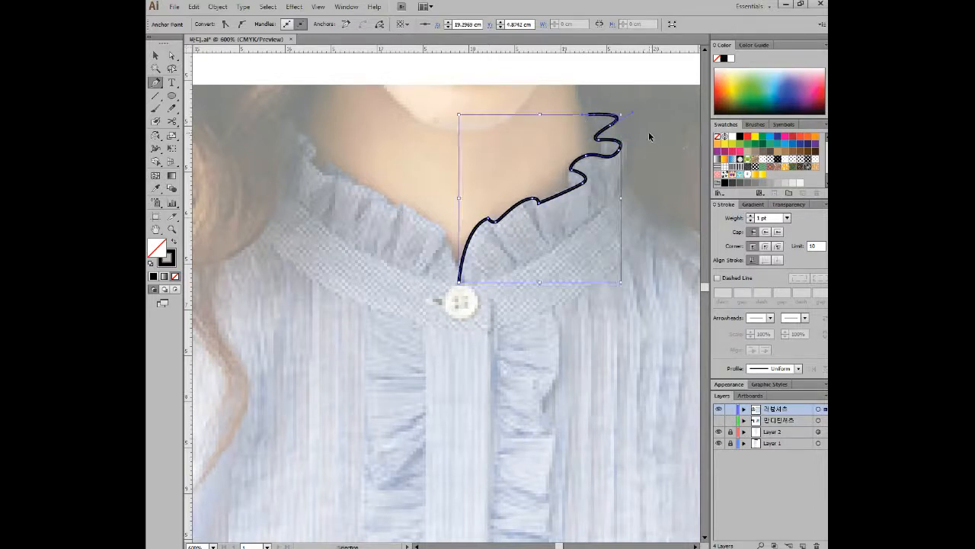
pyautogui.keyDown('ctrl'); pyautogui.click(653, 135); pyautogui.keyUp('ctrl')
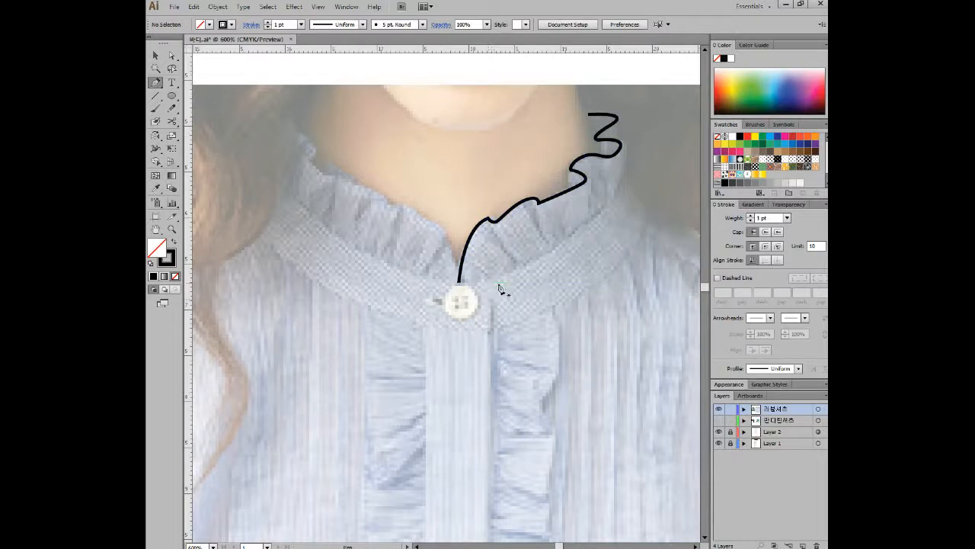
# Draw two short fold lines with the Pen tool at the neck-side end of the traced ruffle edge.
pyautogui.moveTo(621, 149); pyautogui.dragTo(618, 195)
pyautogui.click(617, 189)
pyautogui.keyDown('ctrl'); pyautogui.click(624, 209); pyautogui.keyUp('ctrl')
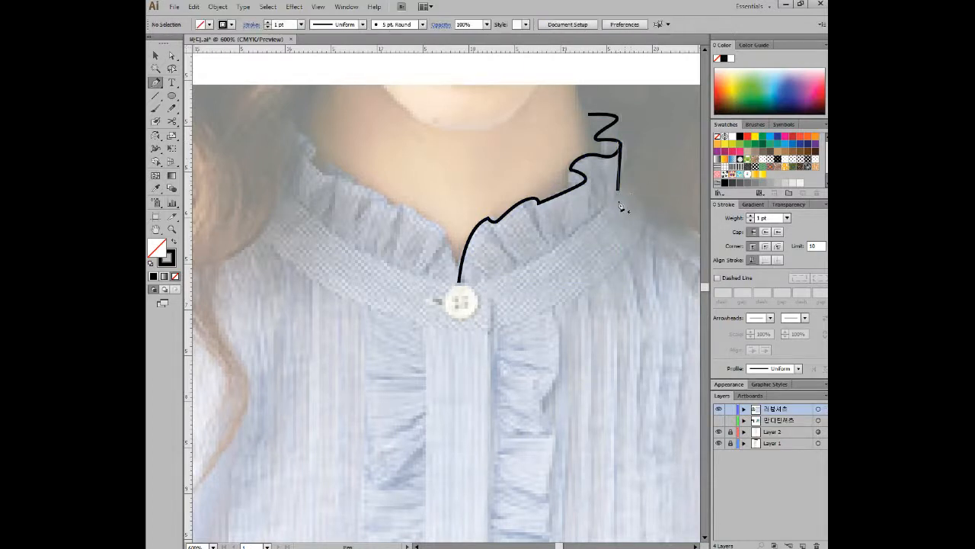
pyautogui.moveTo(620, 131); pyautogui.dragTo(618, 143)
pyautogui.keyDown('ctrl'); pyautogui.click(647, 129); pyautogui.keyUp('ctrl')
# Draw the remaining fold lines running from the dips and peaks of the ruffle edge toward the collar band.
pyautogui.moveTo(494, 220); pyautogui.dragTo(519, 267)
pyautogui.keyDown('ctrl'); pyautogui.click(563, 239); pyautogui.keyUp('ctrl')
pyautogui.moveTo(526, 203); pyautogui.dragTo(547, 243)
pyautogui.moveTo(585, 181); pyautogui.dragTo(582, 219)
pyautogui.click(587, 207)
pyautogui.keyDown('ctrl'); pyautogui.click(596, 162); pyautogui.keyUp('ctrl')
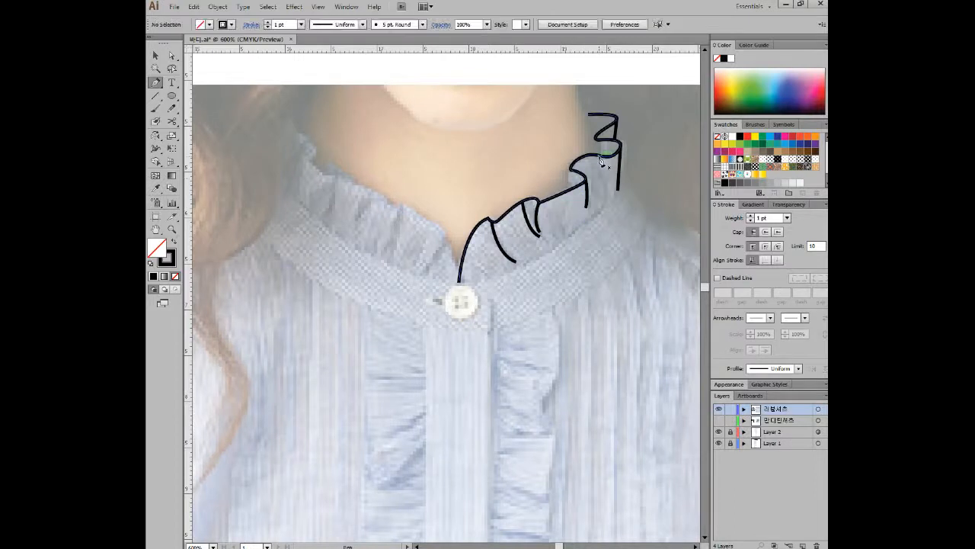
pyautogui.click(596, 159)
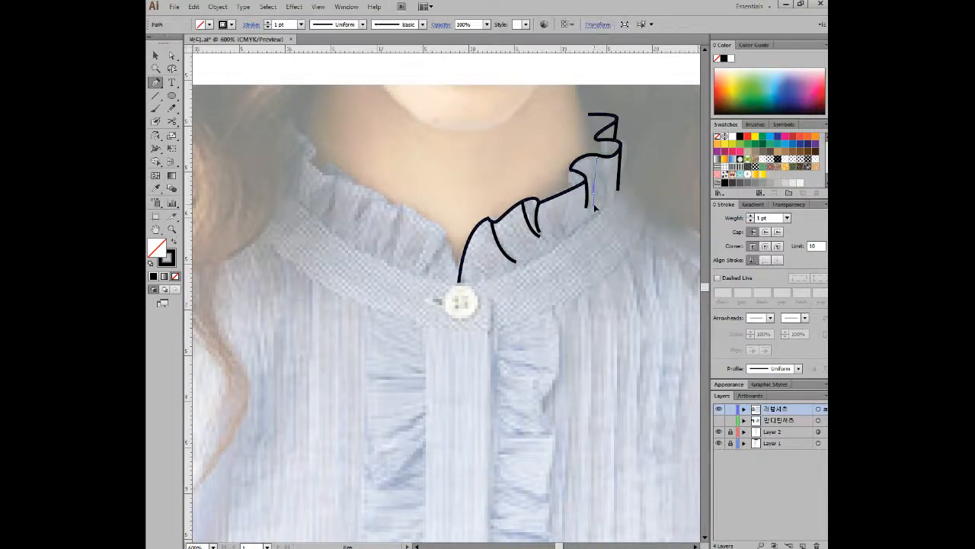
pyautogui.click(592, 197)
pyautogui.keyDown('ctrl'); pyautogui.click(588, 267); pyautogui.keyUp('ctrl')
# Select the ruffle's fold lines together and apply a width profile that tapers to a point at one end.
pyautogui.click(155, 55)
pyautogui.moveTo(597, 170); pyautogui.dragTo(597, 167)
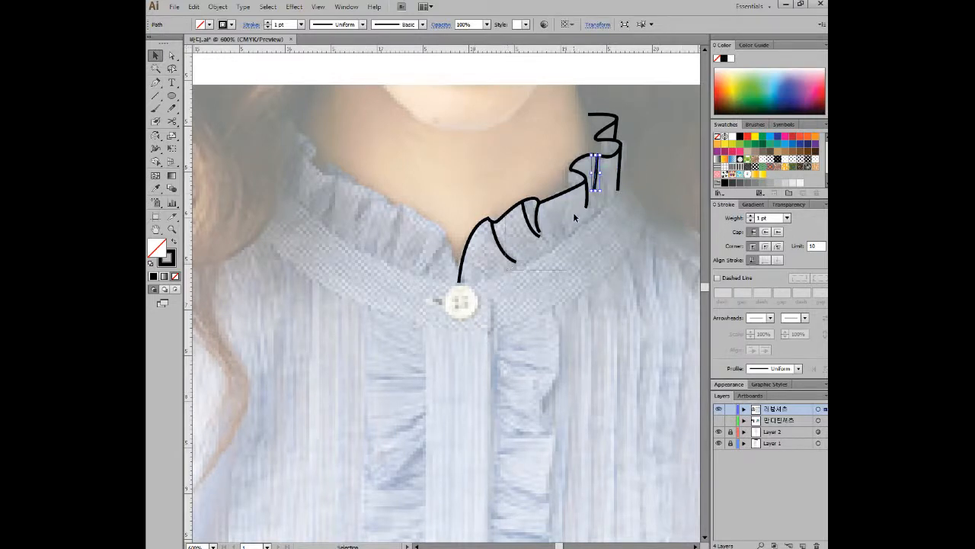
pyautogui.keyDown('shift'); pyautogui.click(596, 181); pyautogui.keyUp('shift')
pyautogui.keyDown('shift'); pyautogui.click(618, 183); pyautogui.keyUp('shift')
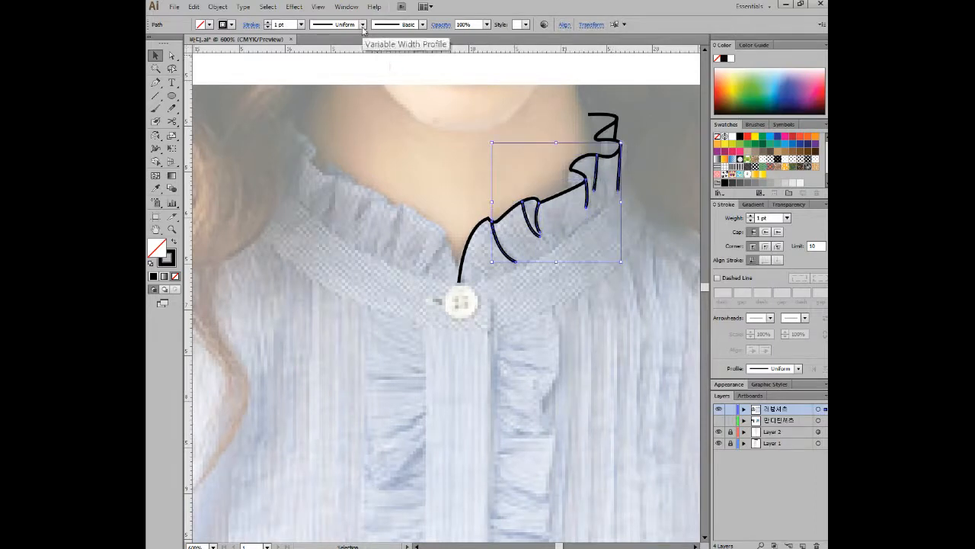
pyautogui.click(361, 24)
pyautogui.click(342, 108)
pyautogui.click(623, 312)
# Move the traced ruffle from the photo onto the shirt drawing and scale it down to fit the right half of the collar opening.
pyautogui.scroll(-2, 573, 289)
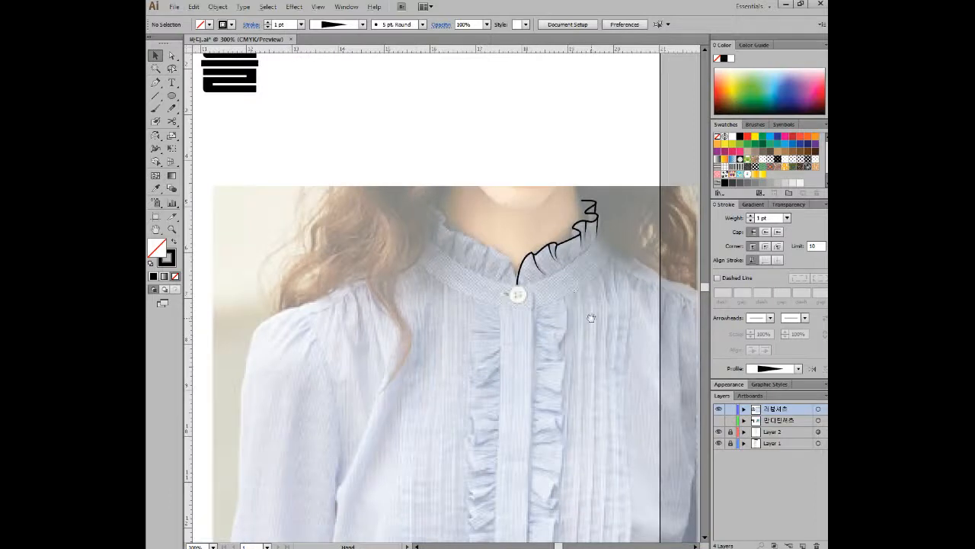
pyautogui.scroll(-1, 615, 268)
pyautogui.click(547, 191)
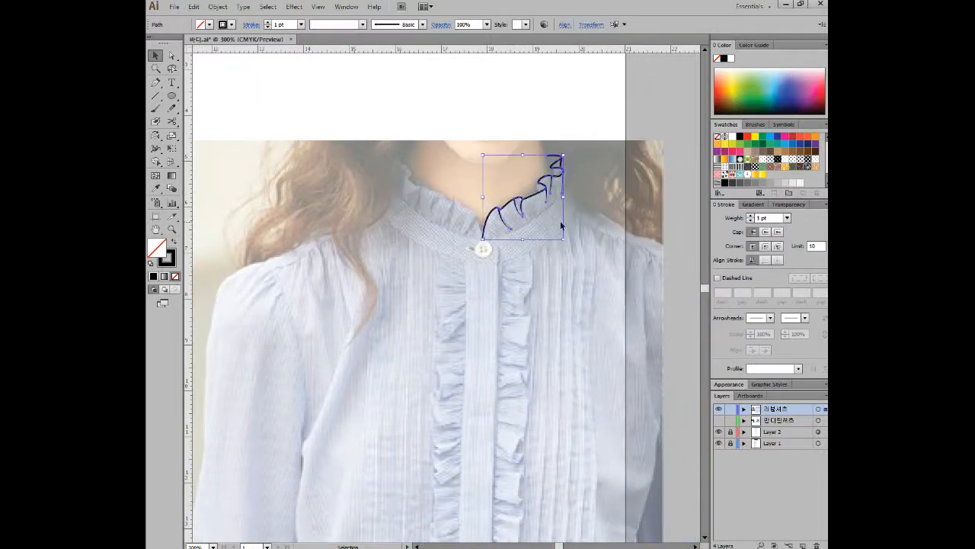
pyautogui.moveTo(537, 197); pyautogui.dragTo(277, 218)
pyautogui.moveTo(222, 257); pyautogui.dragTo(619, 227)
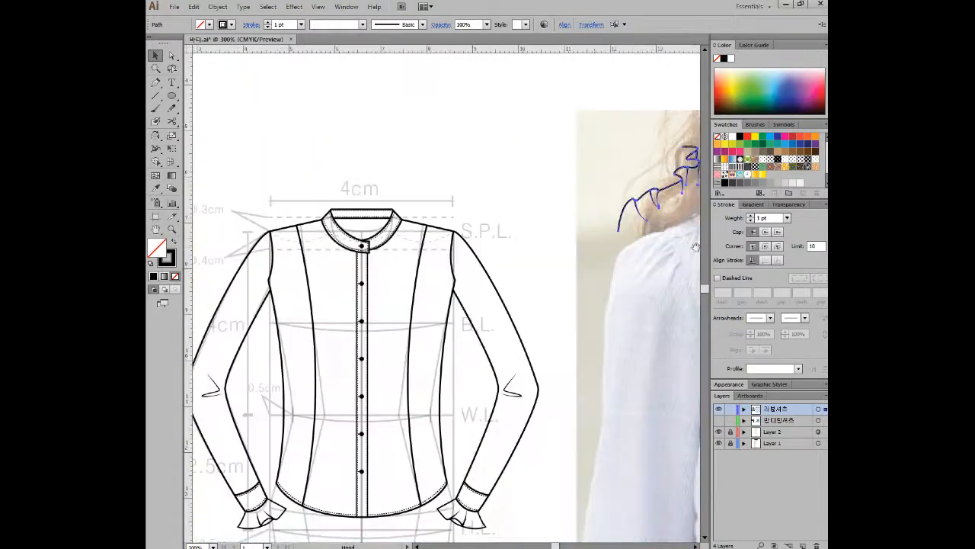
pyautogui.moveTo(654, 195)
pyautogui.mouseDown()
pyautogui.moveTo(388, 214)
pyautogui.moveTo(409, 189)
pyautogui.moveTo(404, 202)
pyautogui.mouseUp()
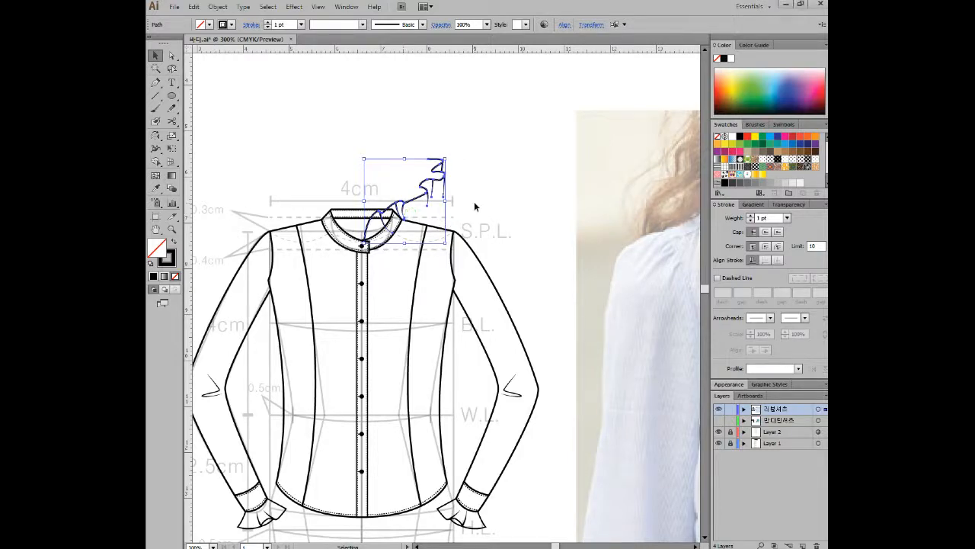
pyautogui.scroll(4, 448, 217)
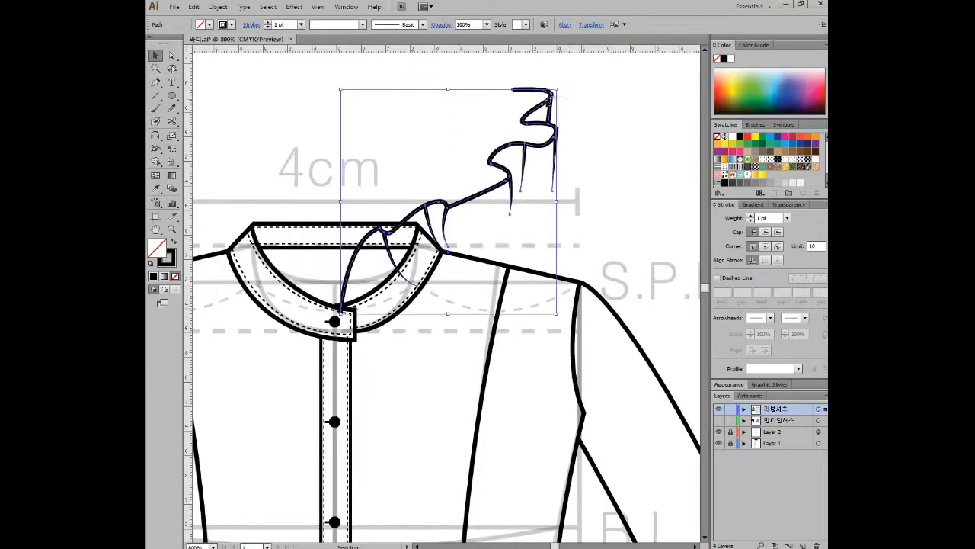
pyautogui.moveTo(558, 90); pyautogui.dragTo(462, 157)
pyautogui.moveTo(458, 215); pyautogui.dragTo(419, 197)
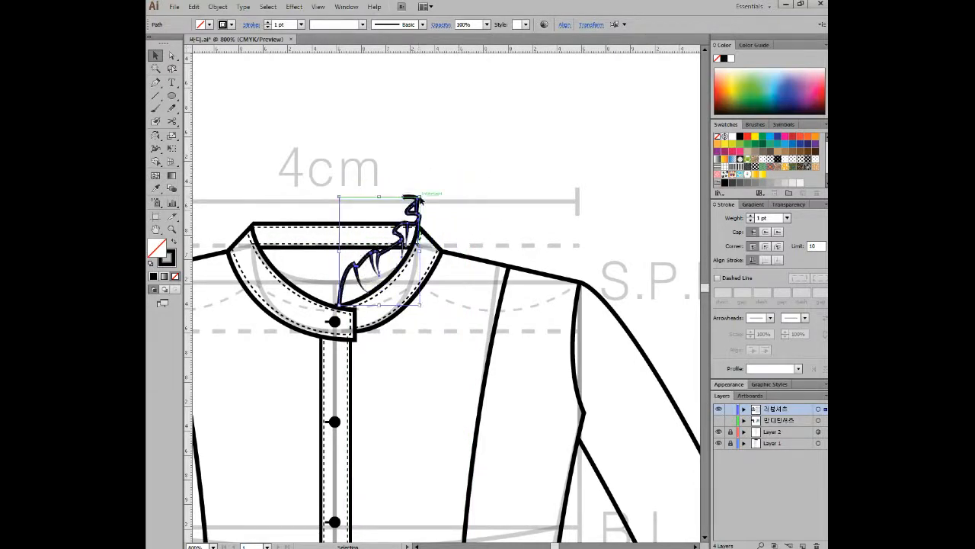
pyautogui.click(473, 185)
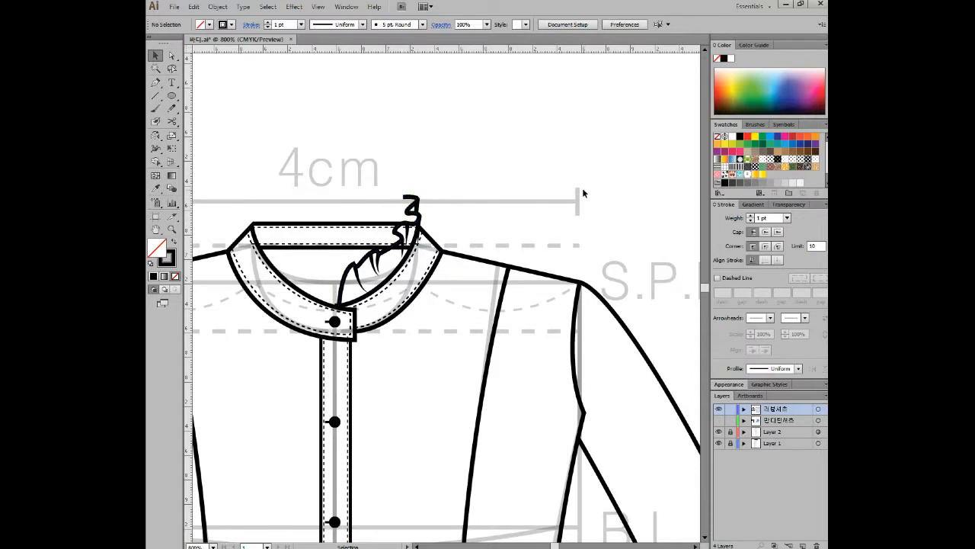
# Set the stroke weight of the ruffle's outer edge line to 0.75 pt.
pyautogui.click(384, 259)
pyautogui.click(301, 25)
pyautogui.click(314, 61)
pyautogui.click(435, 229)
# Shorten the upper edge line of the back collar so that its right end stops at the ruffle outline.
pyautogui.scroll(3, 435, 221)
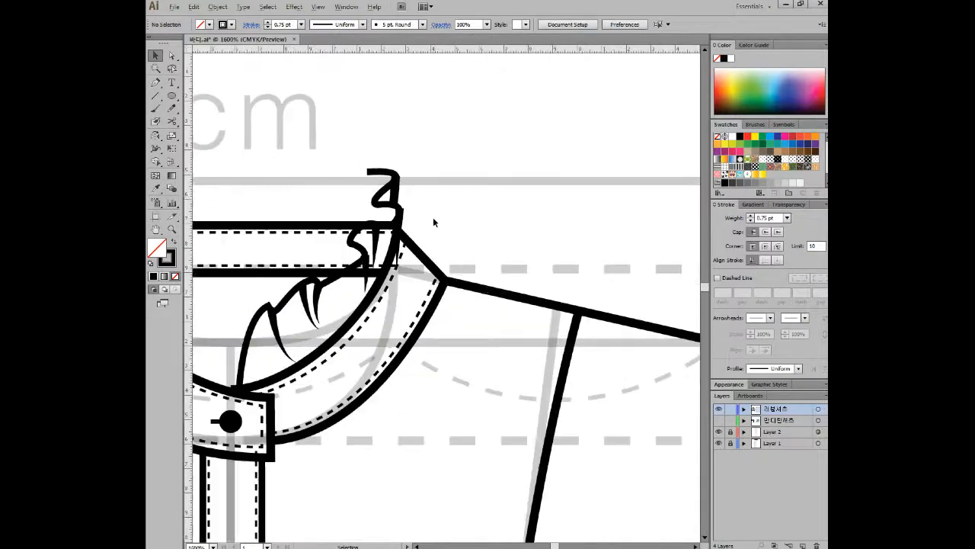
pyautogui.moveTo(399, 202); pyautogui.dragTo(549, 218)
pyautogui.moveTo(466, 202); pyautogui.dragTo(528, 208)
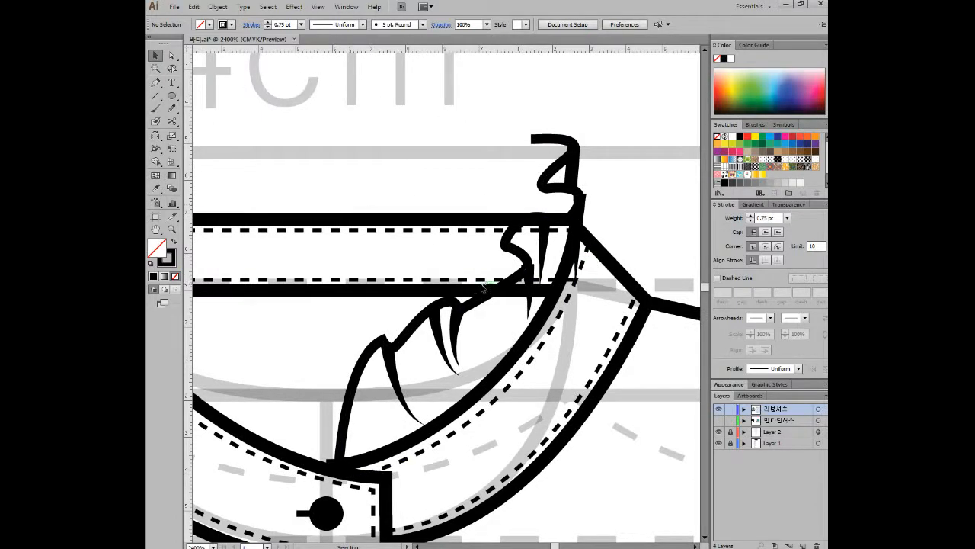
pyautogui.scroll(-1, 484, 286)
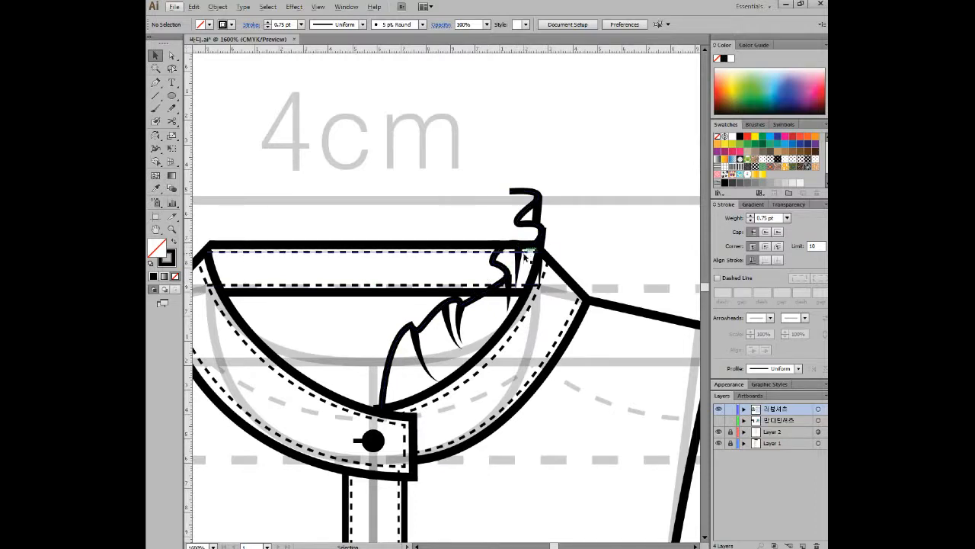
pyautogui.click(172, 61)
pyautogui.moveTo(457, 225); pyautogui.dragTo(500, 256)
pyautogui.click(538, 251)
pyautogui.click(565, 210)
pyautogui.keyDown('alt'); pyautogui.scroll(1, 569, 246); pyautogui.keyUp('alt')
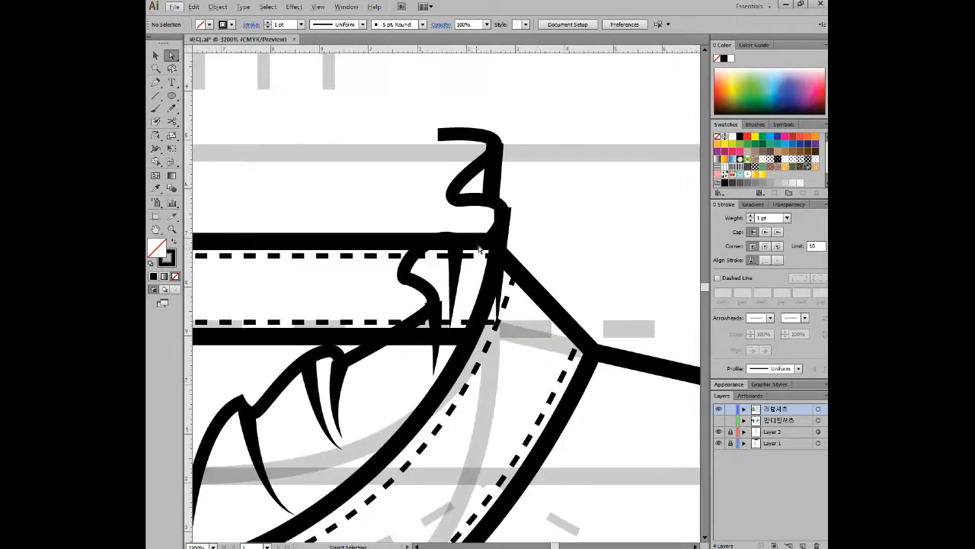
pyautogui.click(472, 243)
pyautogui.moveTo(472, 243); pyautogui.dragTo(424, 245)
pyautogui.click(414, 207)
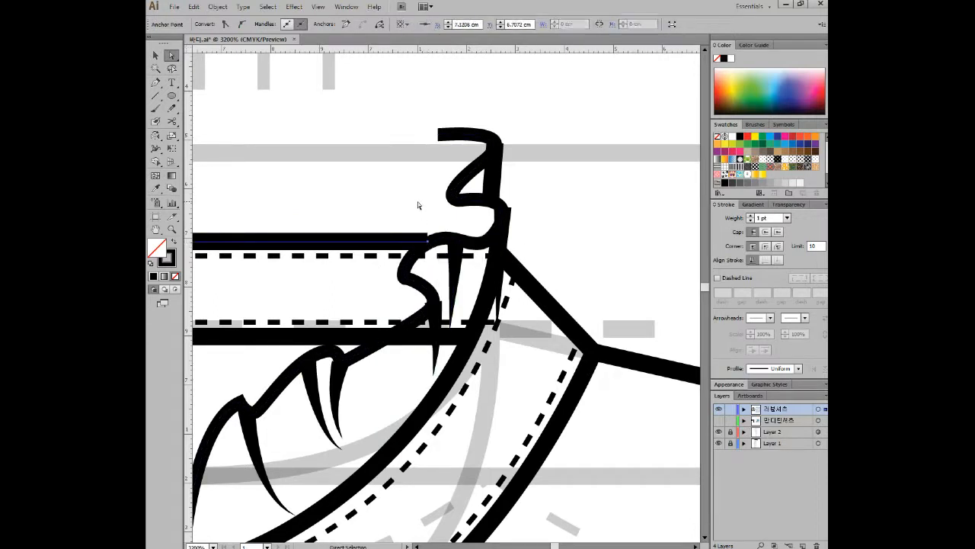
pyautogui.click(429, 242)
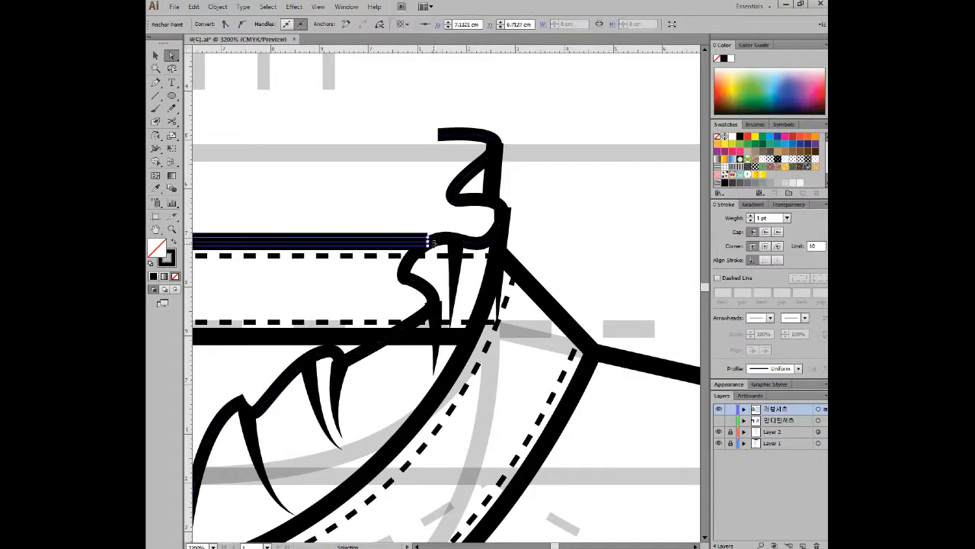
pyautogui.moveTo(431, 242); pyautogui.dragTo(436, 242)
pyautogui.click(480, 271)
# Shorten both dashed stitch lines and the lower edge line of the back collar so they end at the ruffle outline.
pyautogui.moveTo(492, 256); pyautogui.dragTo(414, 261)
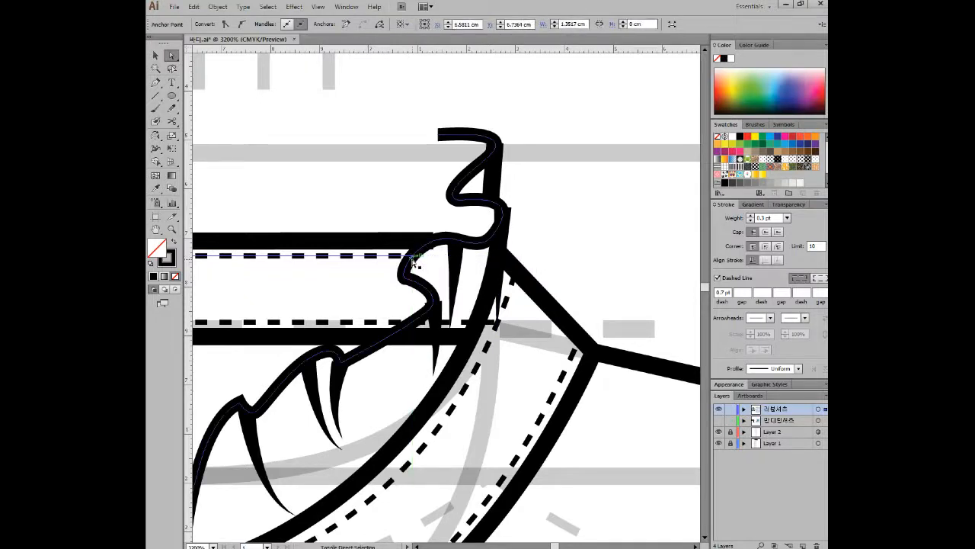
pyautogui.click(466, 324)
pyautogui.moveTo(493, 323)
pyautogui.mouseDown()
pyautogui.moveTo(430, 327)
pyautogui.moveTo(473, 339)
pyautogui.moveTo(392, 336)
pyautogui.mouseUp()
pyautogui.click(462, 337)
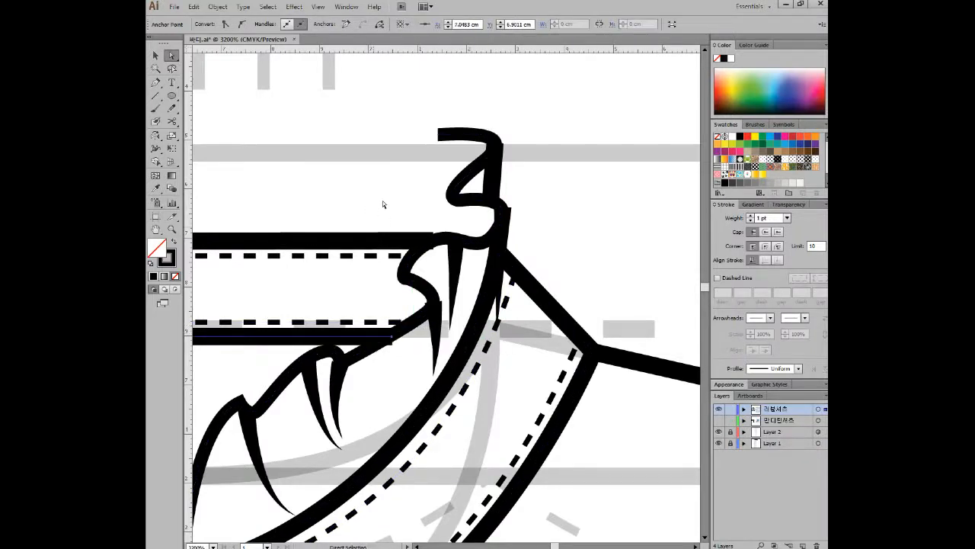
pyautogui.click(392, 338)
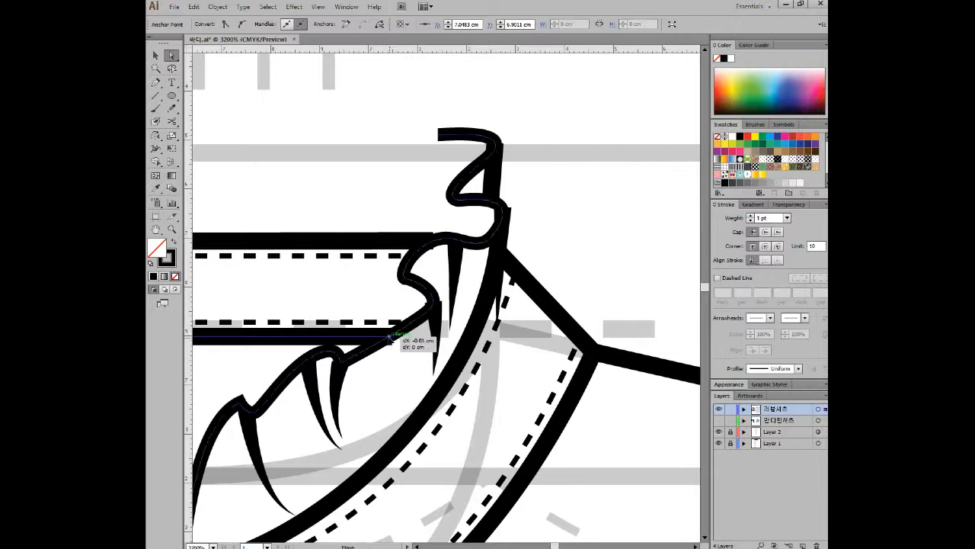
pyautogui.hotkey('ctrl', 'shift', 'a')
# Select the tapered fold lines inside the collar ruffle and set their stroke weight to 0.5 pt.
pyautogui.scroll(-3, 445, 332)
pyautogui.moveTo(446, 331); pyautogui.dragTo(576, 159)
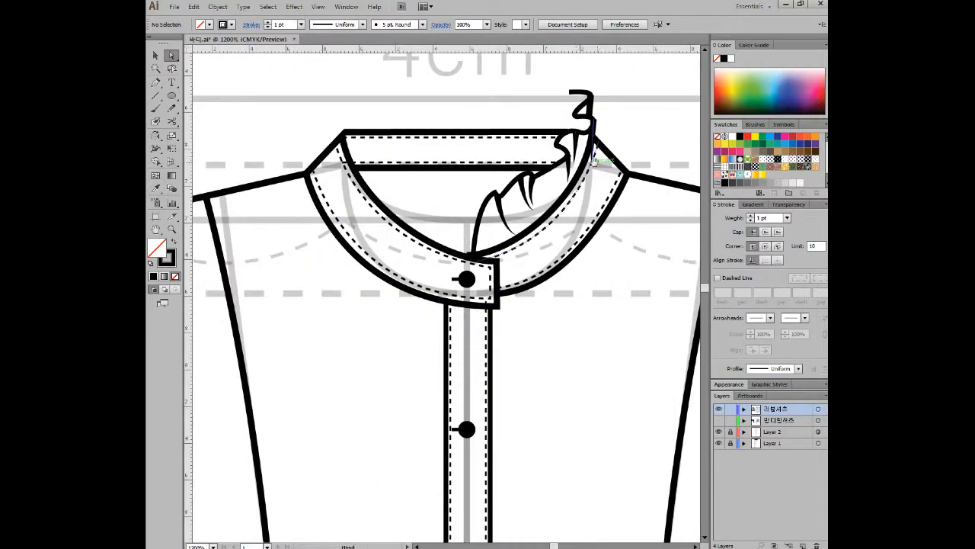
pyautogui.moveTo(591, 109); pyautogui.dragTo(534, 109)
pyautogui.press('v')
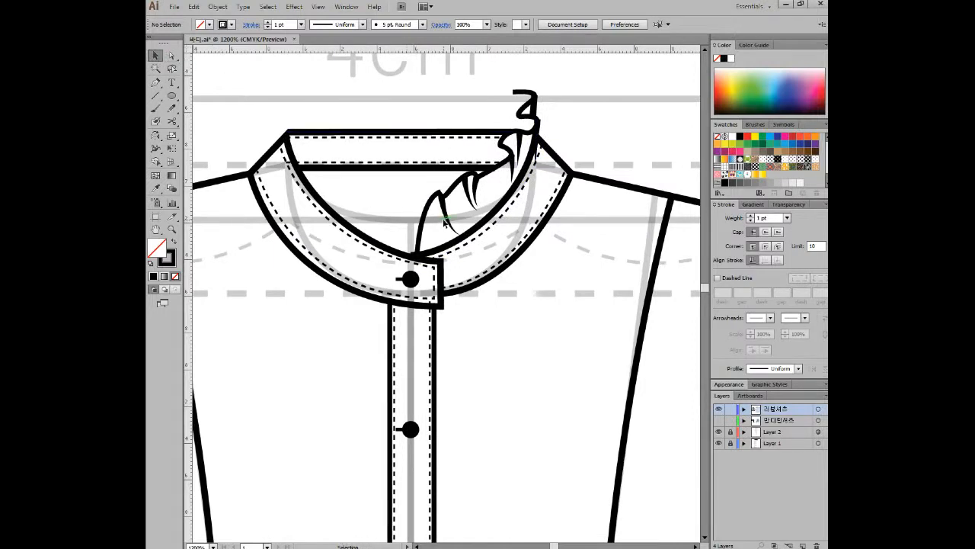
pyautogui.click(450, 222)
pyautogui.keyDown('shift'); pyautogui.click(473, 186); pyautogui.keyUp('shift')
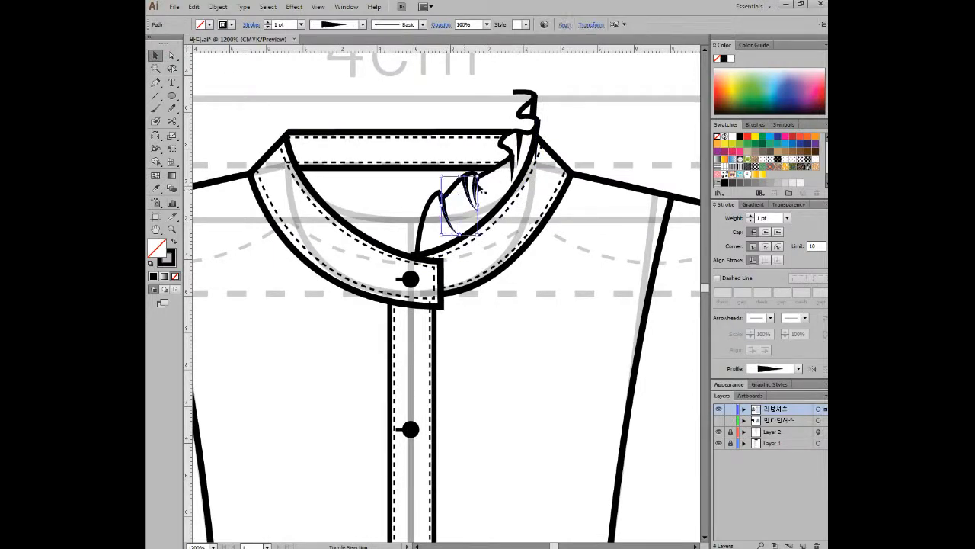
pyautogui.keyDown('shift'); pyautogui.click(512, 157); pyautogui.keyUp('shift')
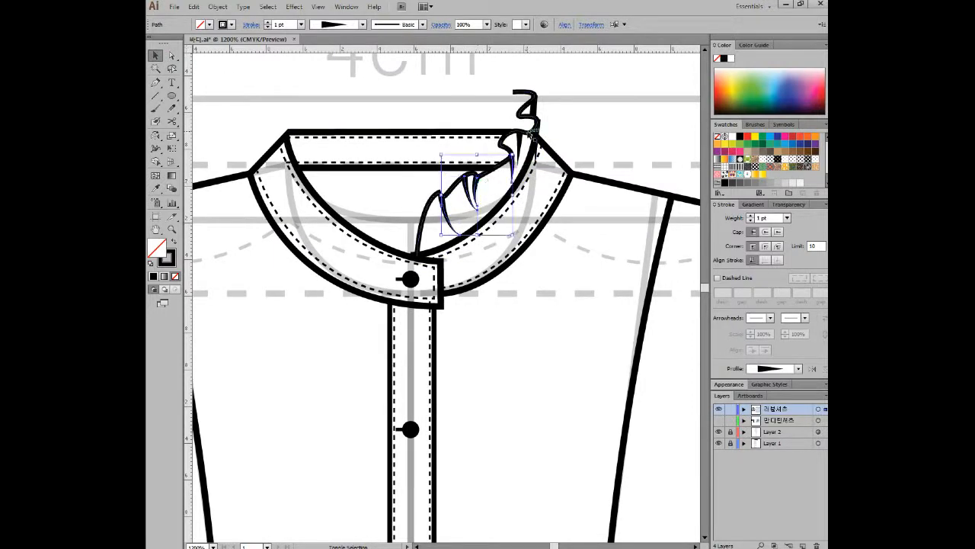
pyautogui.keyDown('shift'); pyautogui.click(520, 138); pyautogui.keyUp('shift')
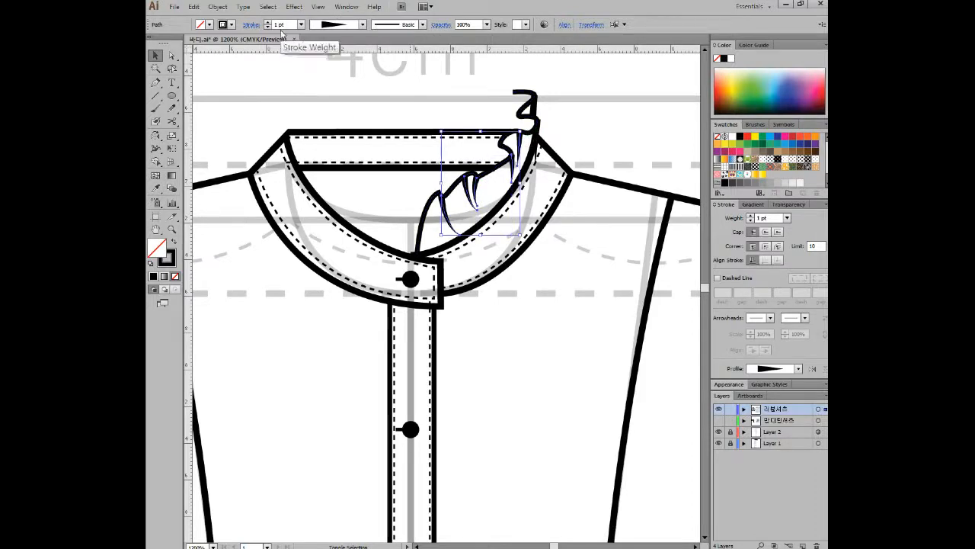
pyautogui.click(300, 25)
pyautogui.click(314, 48)
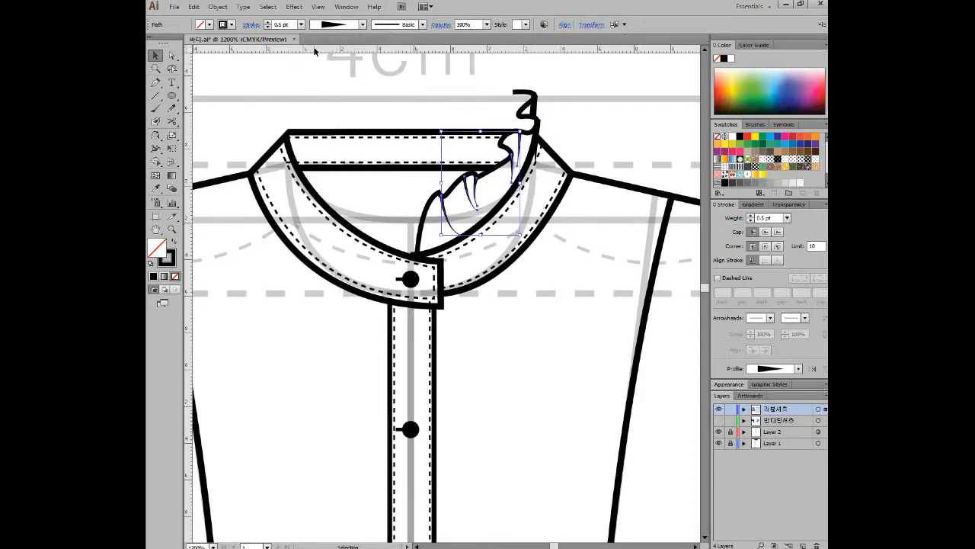
pyautogui.click(565, 119)
pyautogui.scroll(1, 503, 208)
pyautogui.scroll(-1, 512, 223)
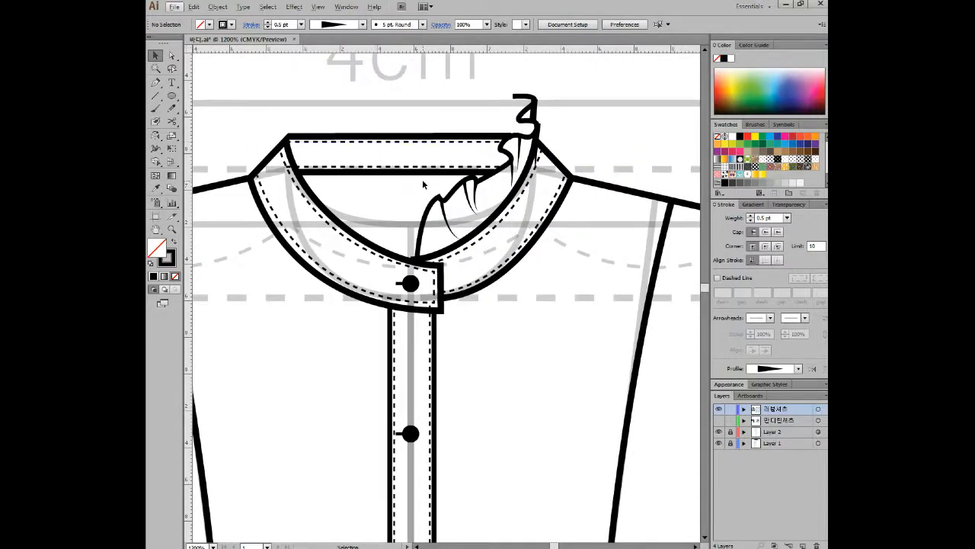
pyautogui.moveTo(659, 238); pyautogui.dragTo(349, 296)
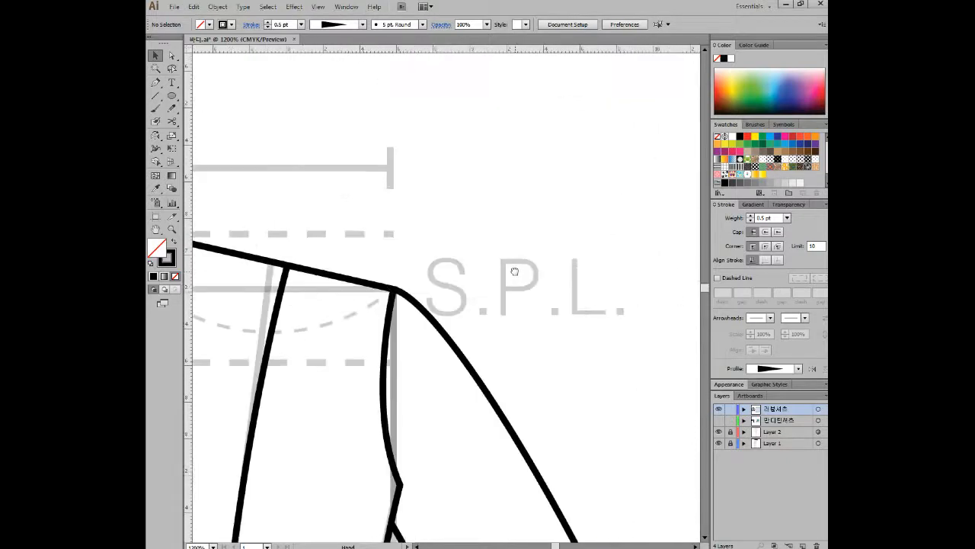
# Trace the upper part of the outer edge of the photo's right placket ruffle with the Pen tool, starting just below the collar band.
pyautogui.moveTo(517, 271); pyautogui.dragTo(174, 341)
pyautogui.scroll(-2, 558, 265)
pyautogui.moveTo(558, 264); pyautogui.dragTo(548, 310)
pyautogui.moveTo(629, 305); pyautogui.dragTo(270, 335)
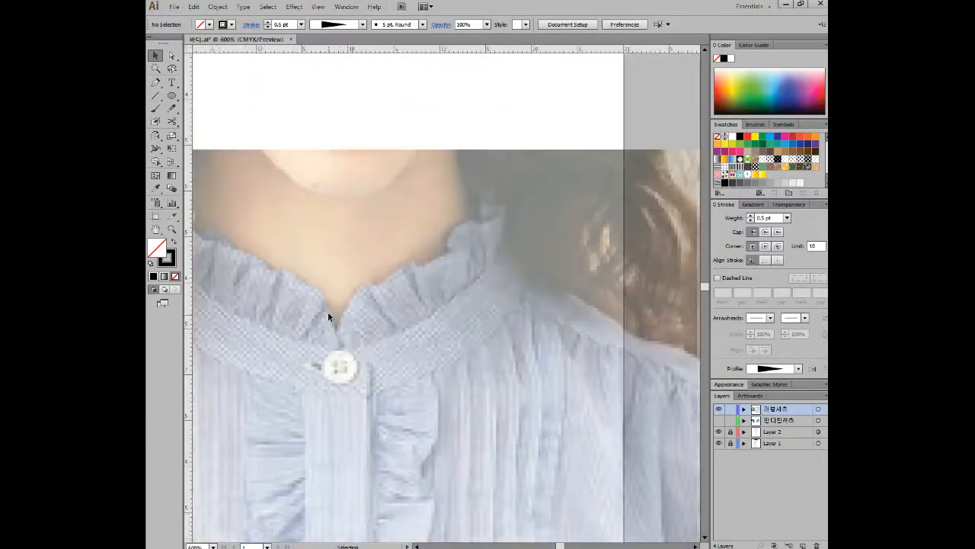
pyautogui.moveTo(276, 251); pyautogui.dragTo(416, 253)
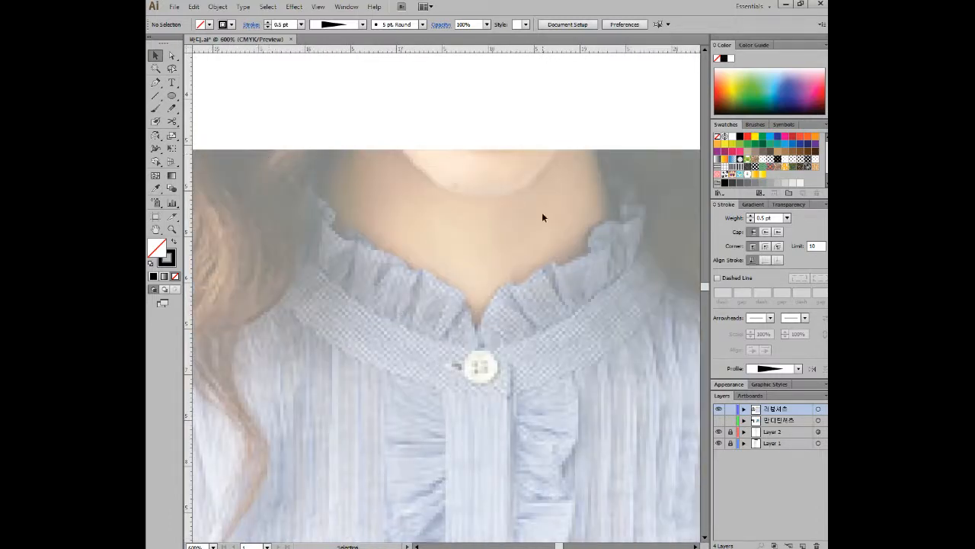
pyautogui.moveTo(540, 439); pyautogui.dragTo(525, 205)
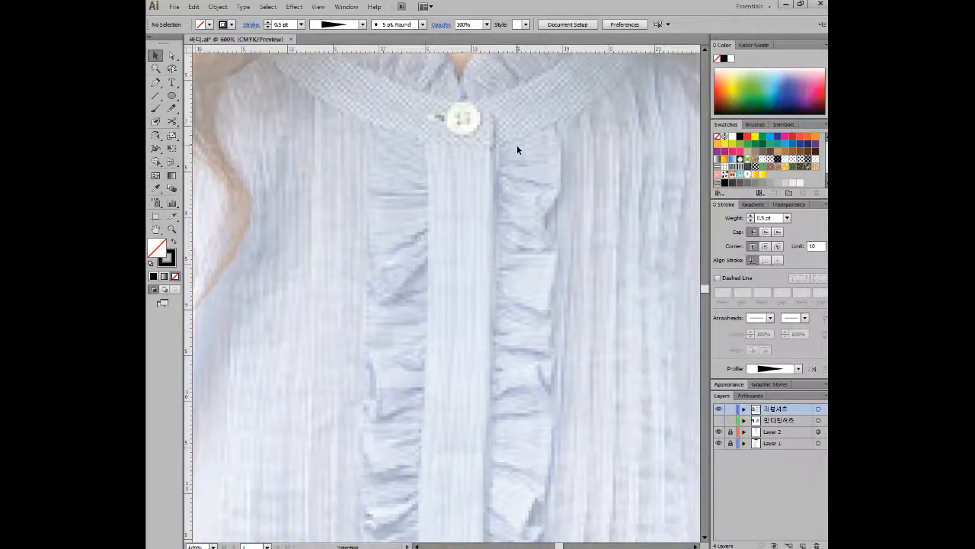
pyautogui.click(156, 82)
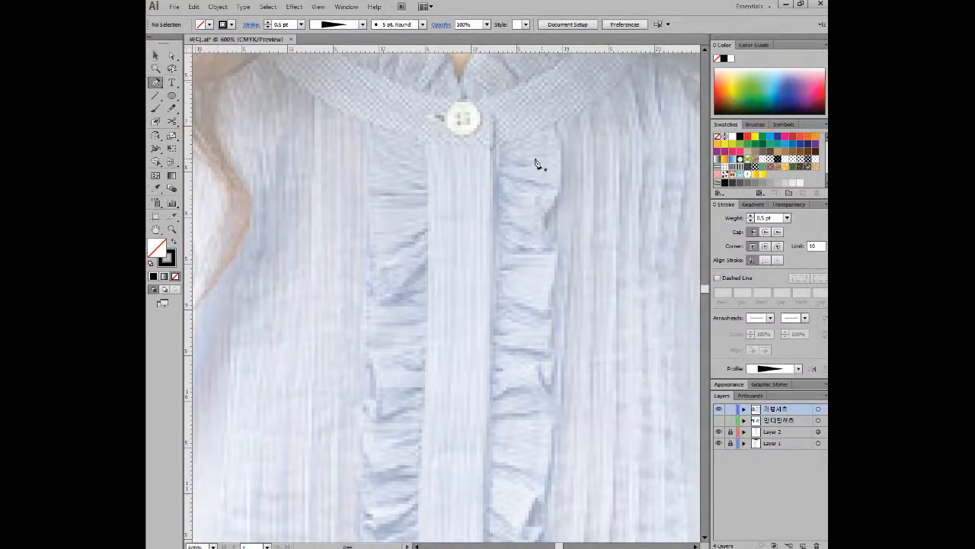
pyautogui.click(552, 123)
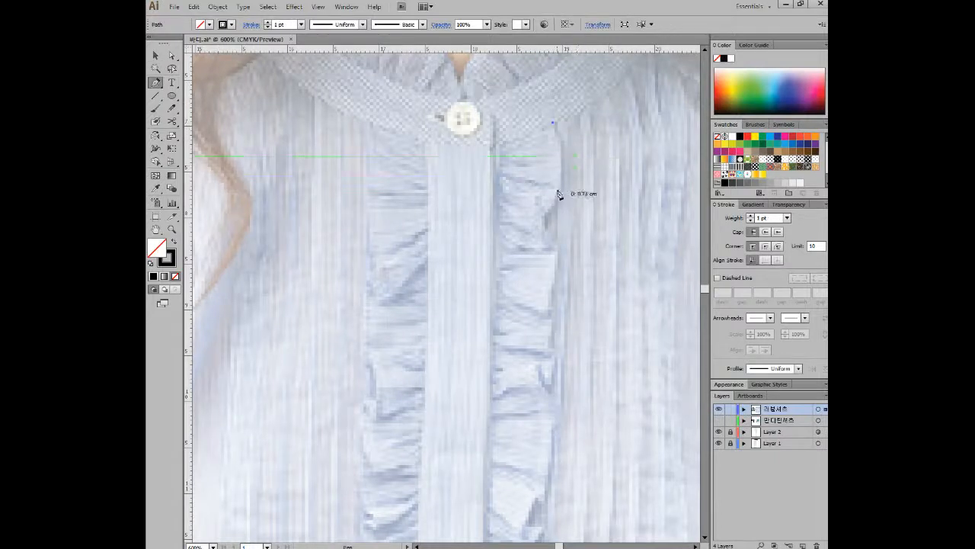
pyautogui.moveTo(543, 231)
pyautogui.mouseDown()
pyautogui.moveTo(559, 297)
pyautogui.moveTo(552, 287)
pyautogui.mouseUp()
pyautogui.click(552, 326)
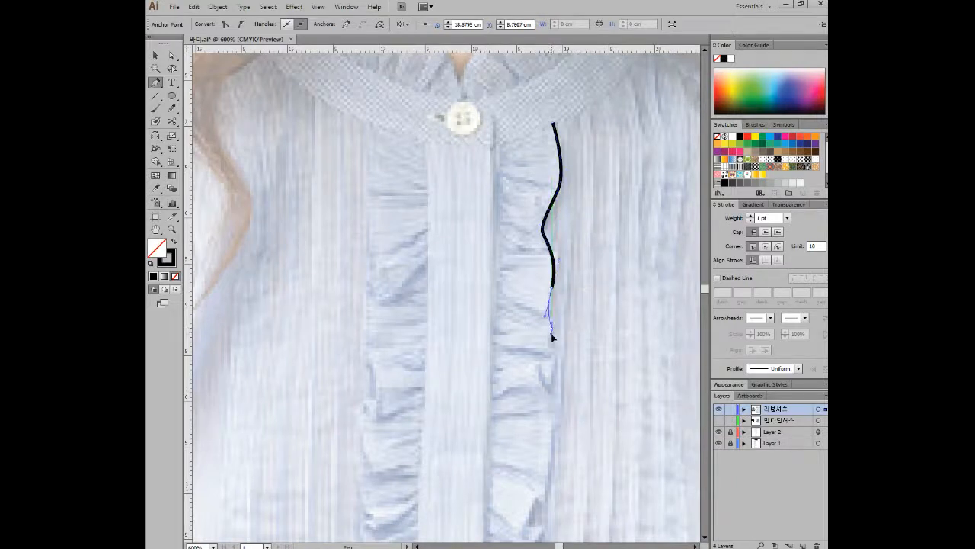
pyautogui.moveTo(561, 353); pyautogui.dragTo(528, 247)
pyautogui.click(541, 277)
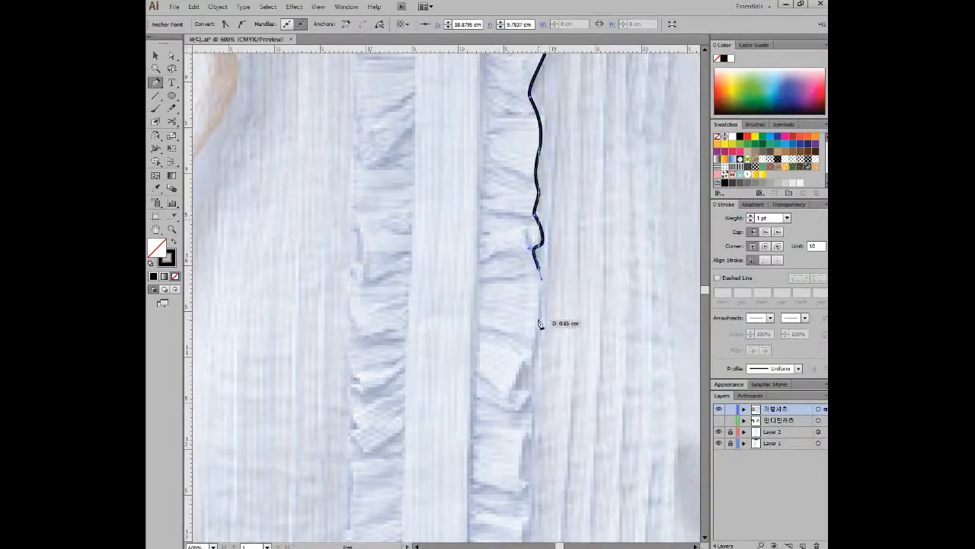
pyautogui.click(531, 364)
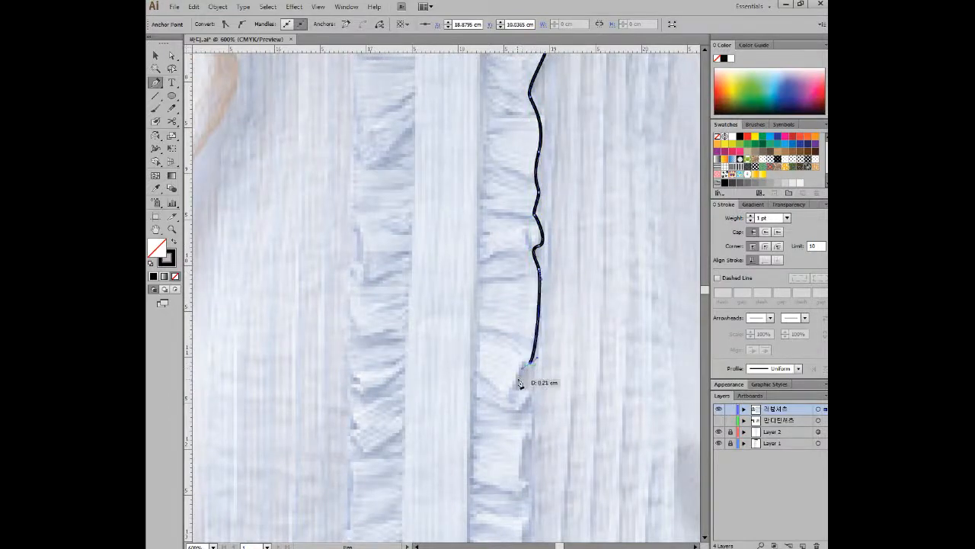
# Continue the ruffle edge path through the deep folds in the middle of the placket ruffle, following its curves.
pyautogui.click(509, 403)
pyautogui.moveTo(508, 403); pyautogui.dragTo(533, 391)
pyautogui.click(534, 437)
pyautogui.moveTo(529, 457)
pyautogui.mouseDown()
pyautogui.moveTo(517, 332)
pyautogui.moveTo(513, 363)
pyautogui.moveTo(526, 367)
pyautogui.moveTo(529, 355)
pyautogui.mouseUp()
pyautogui.click(508, 327)
pyautogui.click(514, 406)
pyautogui.click(512, 439)
pyautogui.scroll(-3, 518, 426)
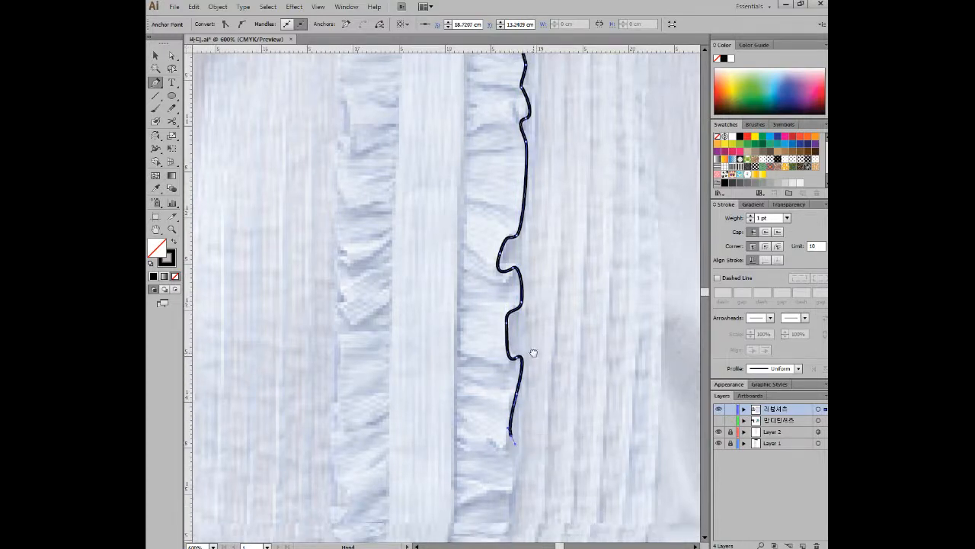
pyautogui.click(509, 396)
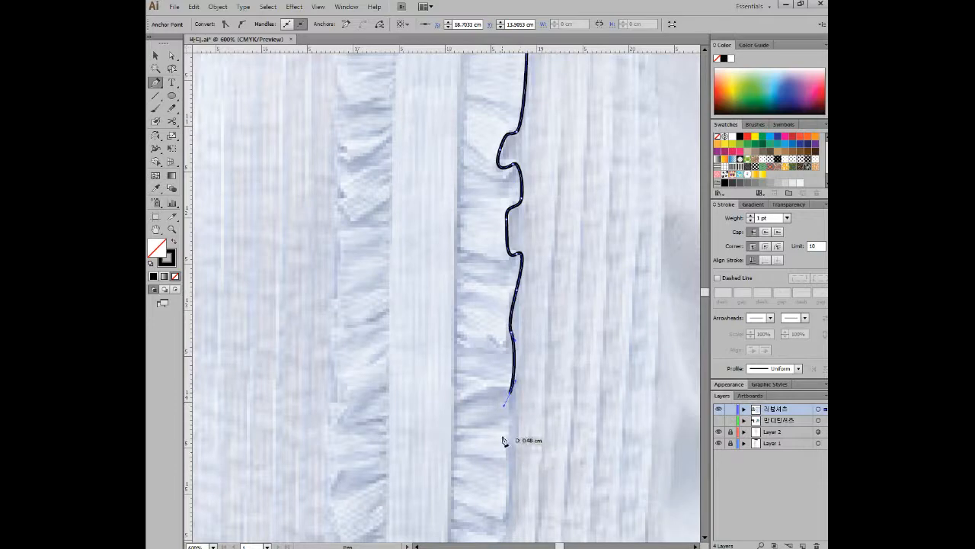
pyautogui.click(503, 446)
# Trace the remaining lower part of the ruffle's outer edge toward the shirt hem and end the path there.
pyautogui.scroll(-5, 518, 381)
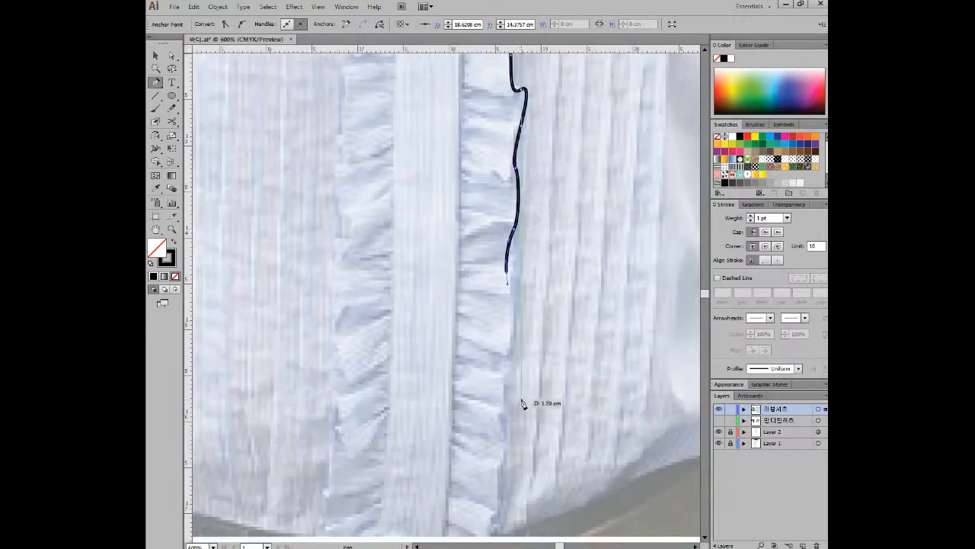
pyautogui.moveTo(499, 366); pyautogui.dragTo(500, 367)
pyautogui.click(504, 378)
pyautogui.moveTo(500, 412); pyautogui.dragTo(512, 464)
pyautogui.scroll(-4, 544, 424)
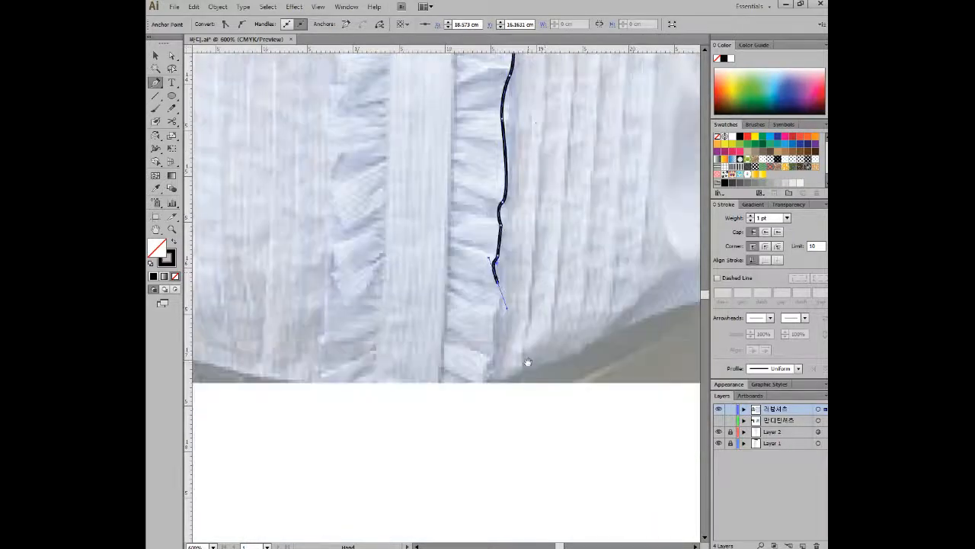
pyautogui.moveTo(494, 336); pyautogui.dragTo(512, 305)
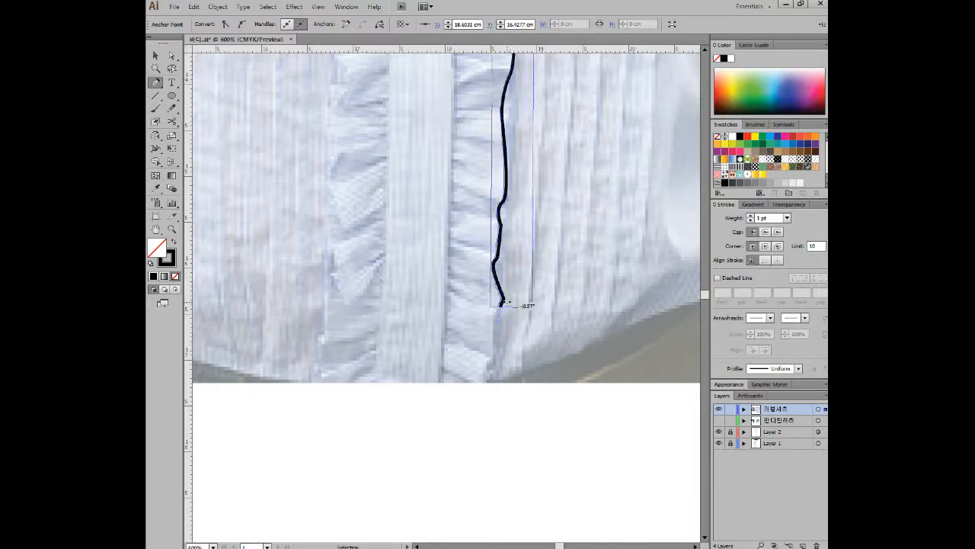
pyautogui.keyDown('ctrl'); pyautogui.click(565, 180); pyautogui.keyUp('ctrl')
# Draw a short curved fold line inward from the first bulge near the top of the ruffle edge and give it Width Profile 4.
pyautogui.moveTo(564, 181); pyautogui.dragTo(549, 390)
pyautogui.moveTo(553, 134); pyautogui.dragTo(555, 250)
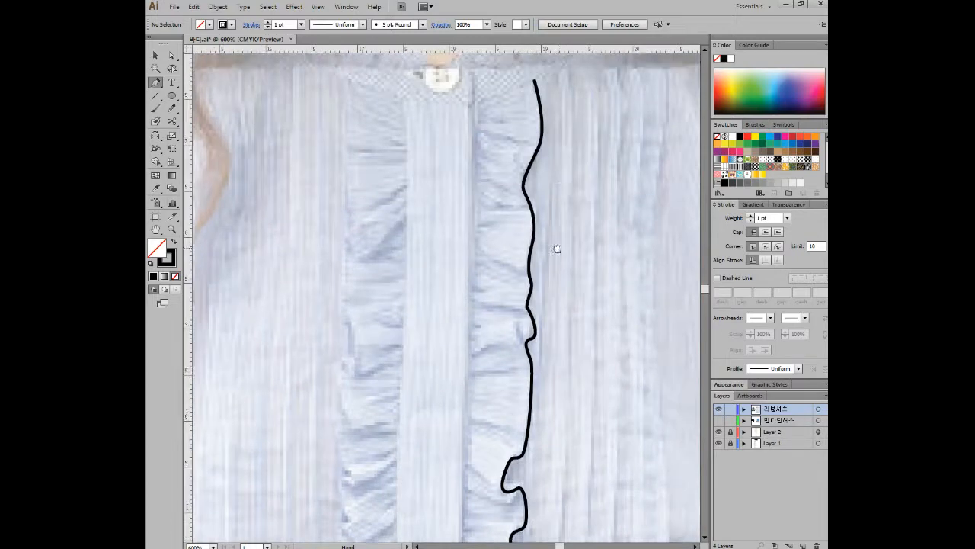
pyautogui.moveTo(533, 158); pyautogui.dragTo(534, 218)
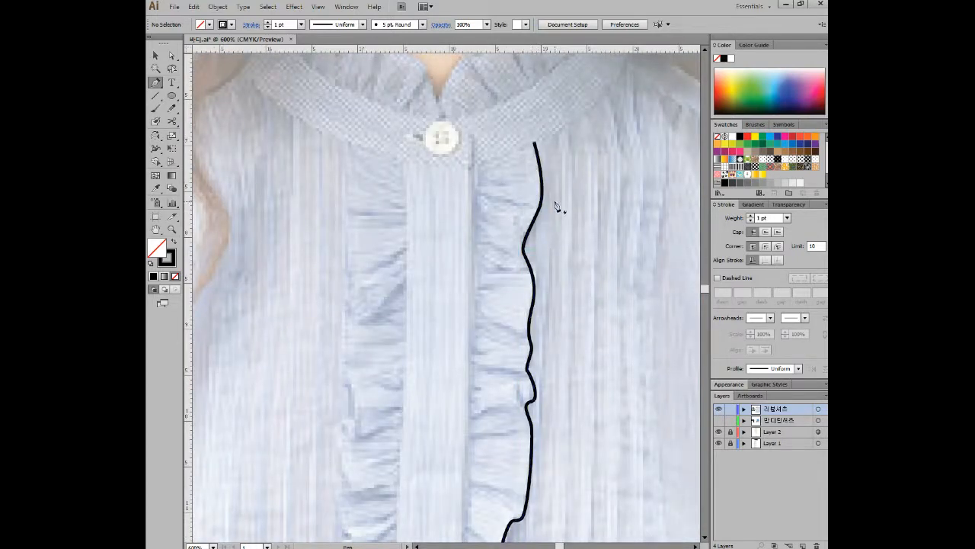
pyautogui.click(540, 207)
pyautogui.moveTo(498, 203); pyautogui.dragTo(485, 191)
pyautogui.click(155, 55)
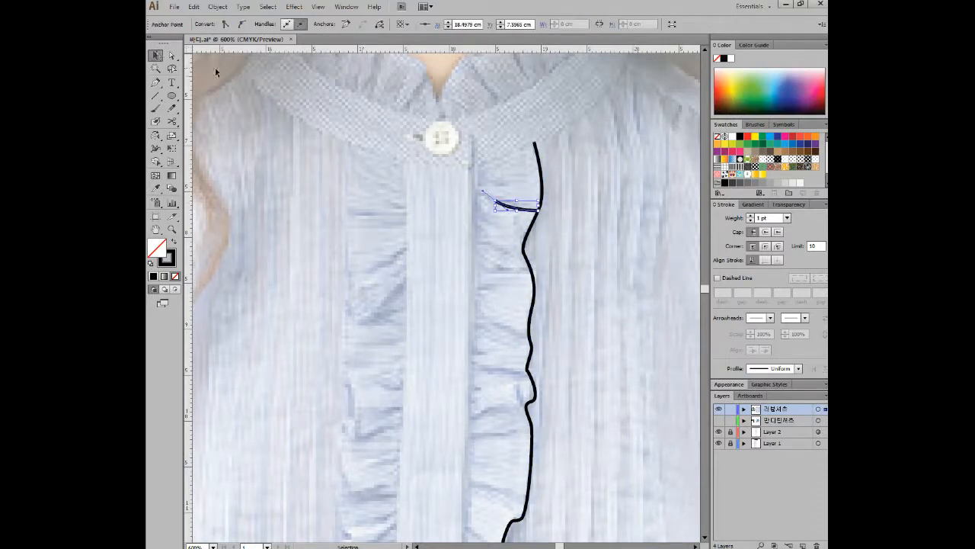
pyautogui.click(514, 207)
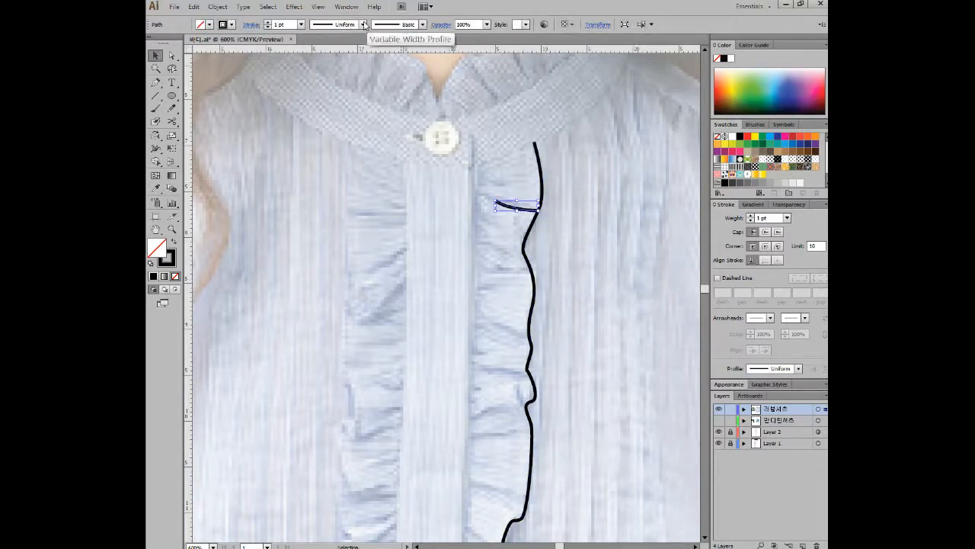
pyautogui.click(363, 25)
pyautogui.click(321, 109)
pyautogui.click(518, 223)
# Draw a second fold line from inside the ruffle out to the first inward bend of its edge and give it Width Profile 4.
pyautogui.click(155, 81)
pyautogui.moveTo(485, 238); pyautogui.dragTo(529, 255)
pyautogui.click(523, 252)
pyautogui.keyDown('ctrl'); pyautogui.click(544, 259); pyautogui.keyUp('ctrl')
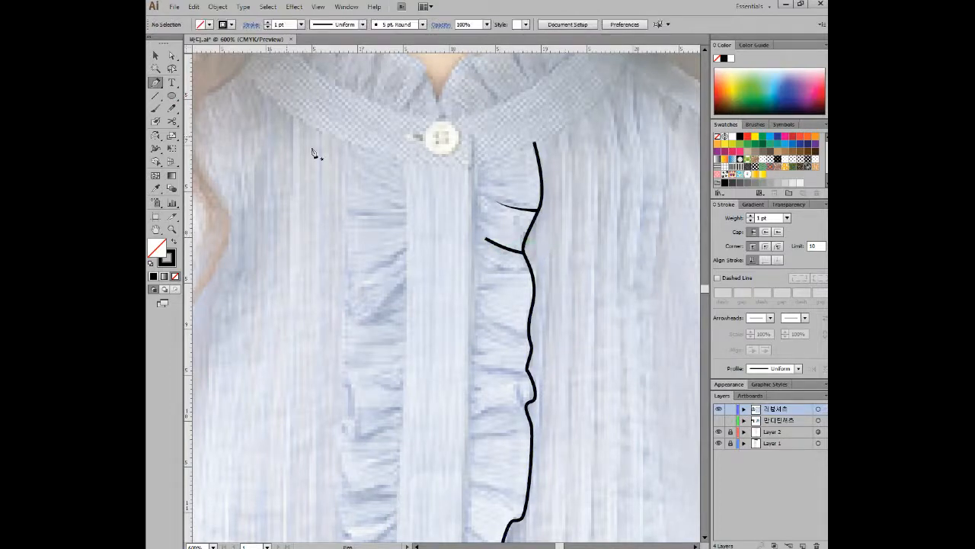
pyautogui.keyDown('ctrl'); pyautogui.click(504, 245); pyautogui.keyUp('ctrl')
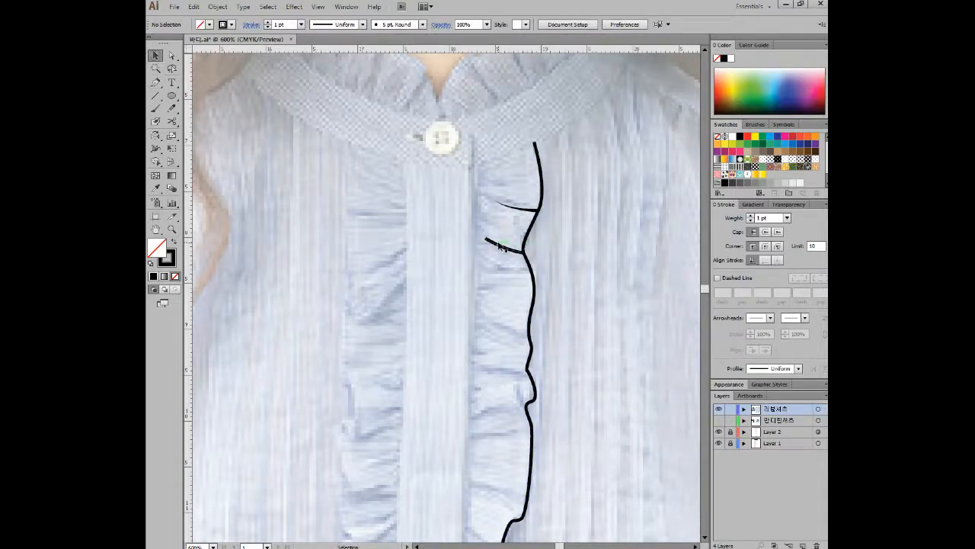
pyautogui.click(361, 25)
pyautogui.click(340, 107)
pyautogui.click(545, 301)
# Examine how the thick and tapered ends of Width Profile 4 relate to the drawing direction of the two fold lines.
pyautogui.scroll(2, 503, 238)
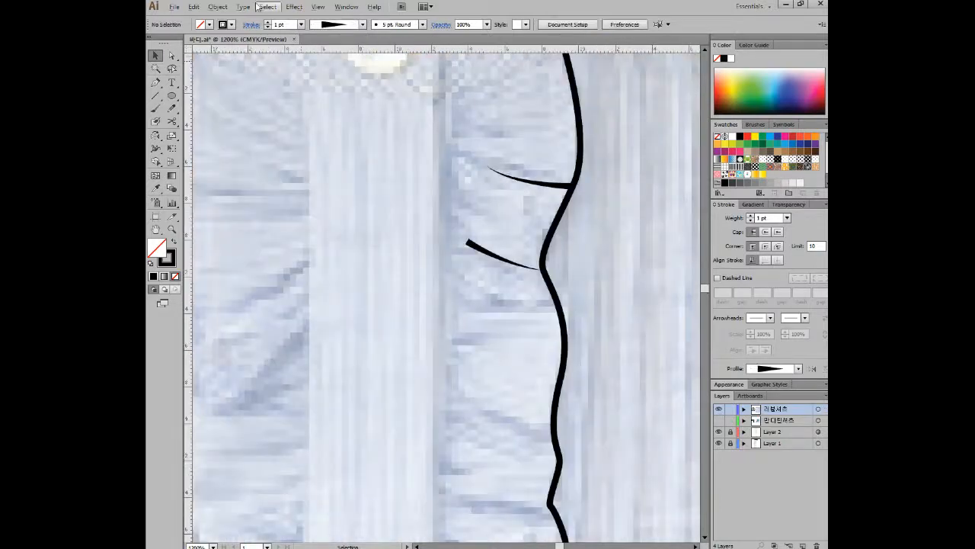
pyautogui.click(362, 24)
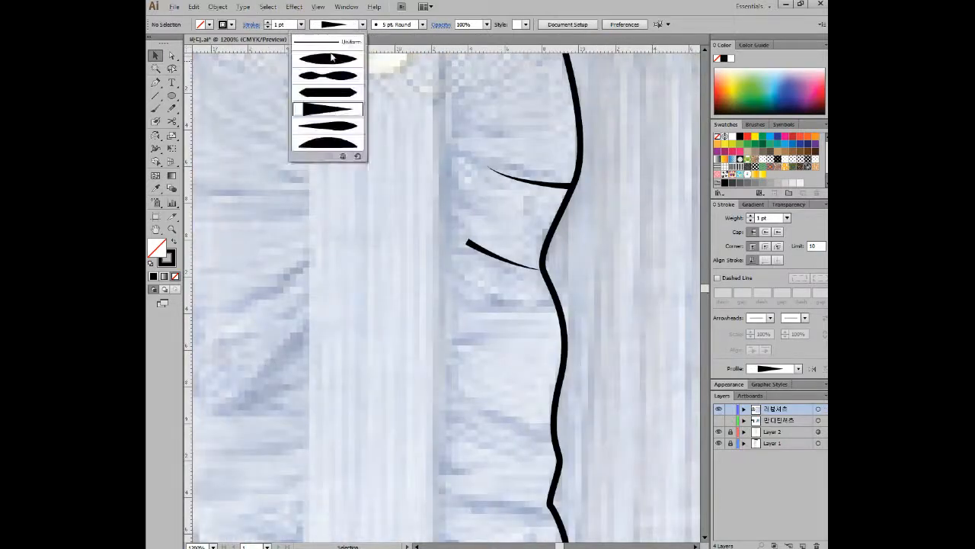
pyautogui.hotkey('ctrl', '1')
pyautogui.click(313, 112)
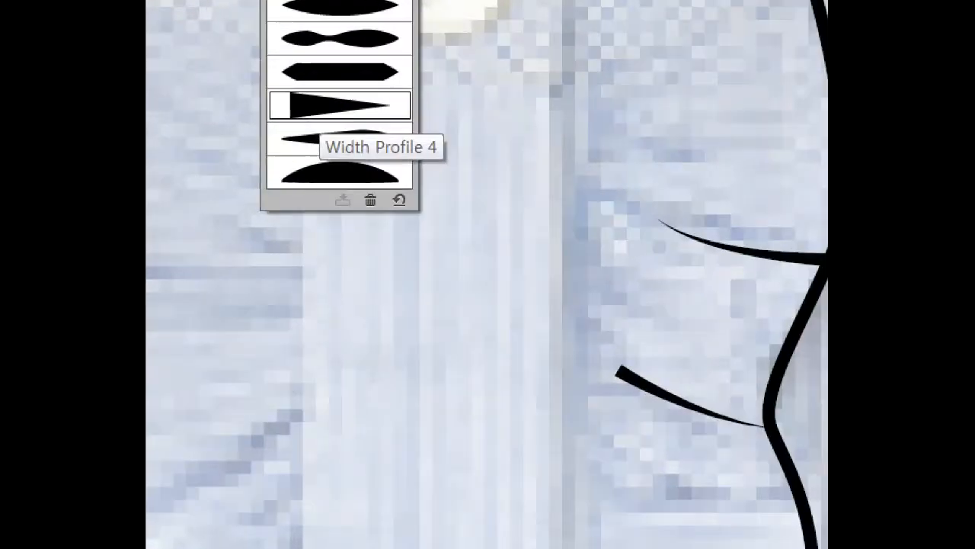
pyautogui.moveTo(302, 120)
pyautogui.mouseDown()
pyautogui.moveTo(270, 95)
pyautogui.moveTo(289, 84)
pyautogui.moveTo(303, 134)
pyautogui.mouseUp()
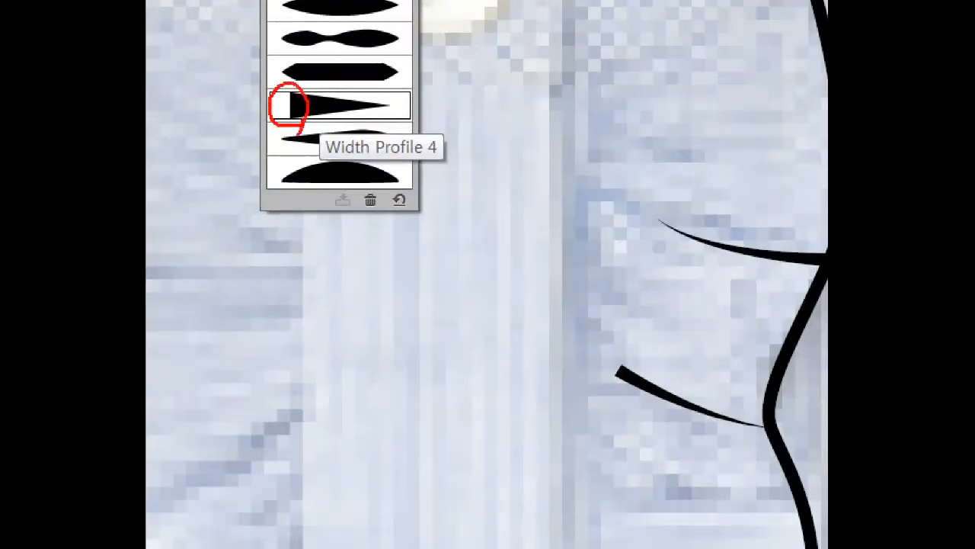
pyautogui.moveTo(381, 120)
pyautogui.mouseDown()
pyautogui.moveTo(379, 97)
pyautogui.moveTo(396, 123)
pyautogui.mouseUp()
pyautogui.press('Escape')
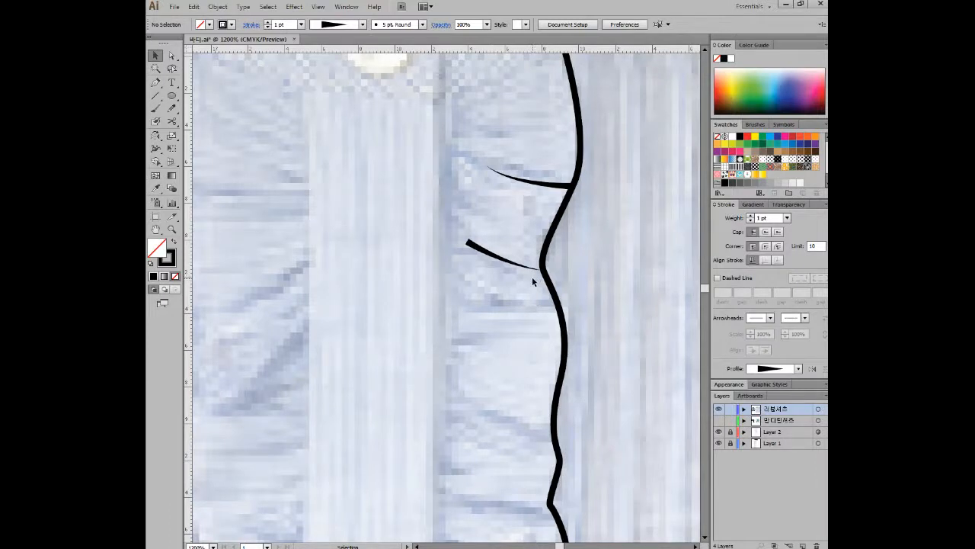
# Reverse the second fold line's path direction with the Pen tool so it tapers inward from the ruffle edge.
pyautogui.moveTo(467, 220); pyautogui.dragTo(492, 293)
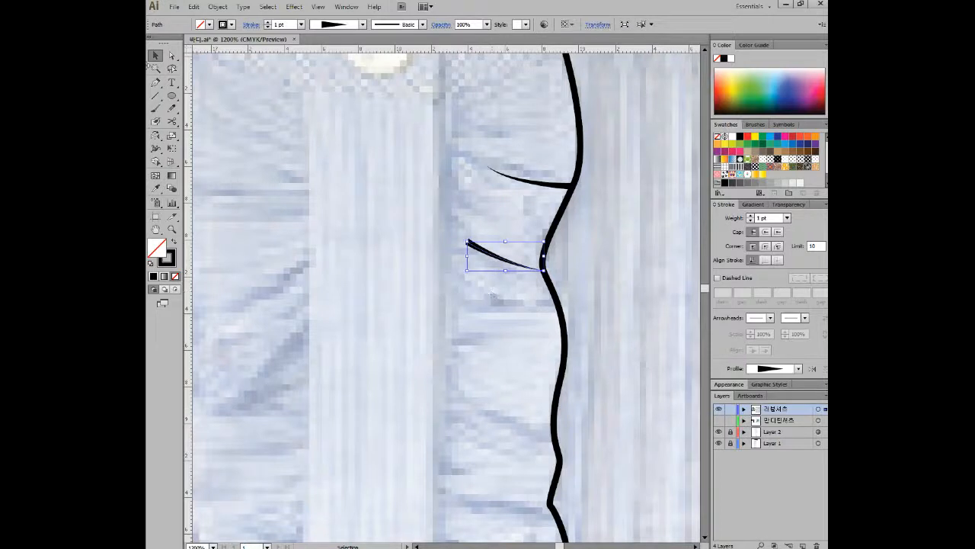
pyautogui.click(155, 82)
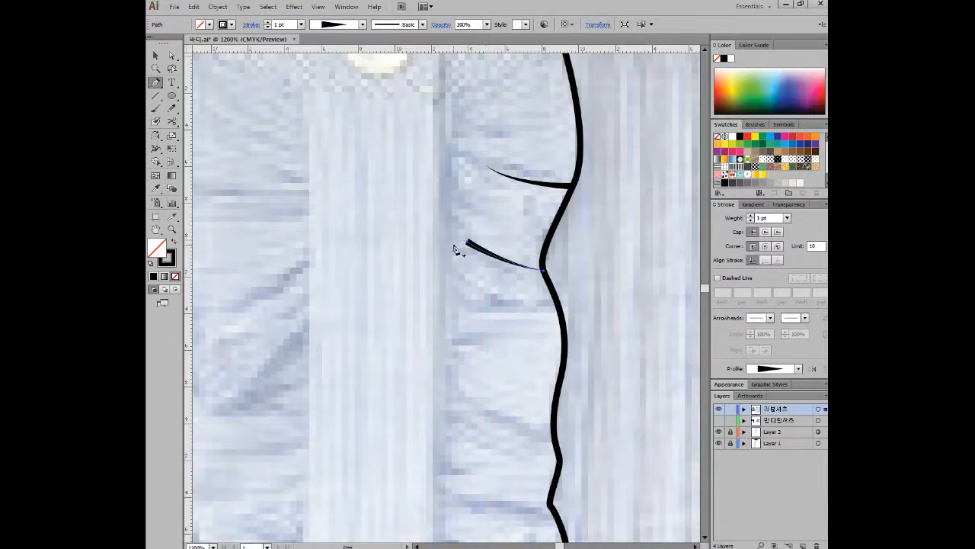
pyautogui.moveTo(467, 243)
pyautogui.mouseDown()
pyautogui.moveTo(468, 273)
pyautogui.moveTo(468, 246)
pyautogui.mouseUp()
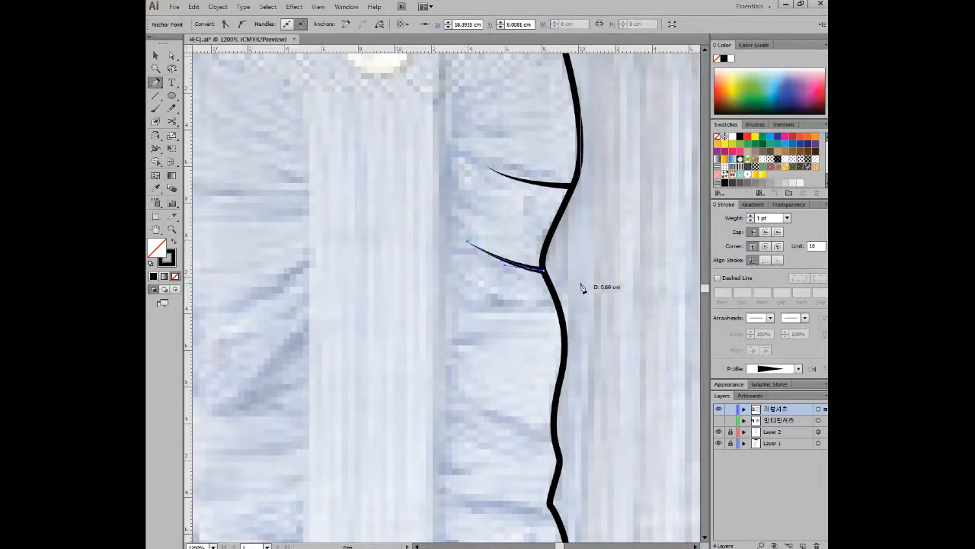
pyautogui.click(156, 57)
pyautogui.click(400, 241)
# Move the ruffle edge with its fold lines beside the shirt placket and scale it proportionally to fit between collar band and hem.
pyautogui.scroll(-5, 498, 312)
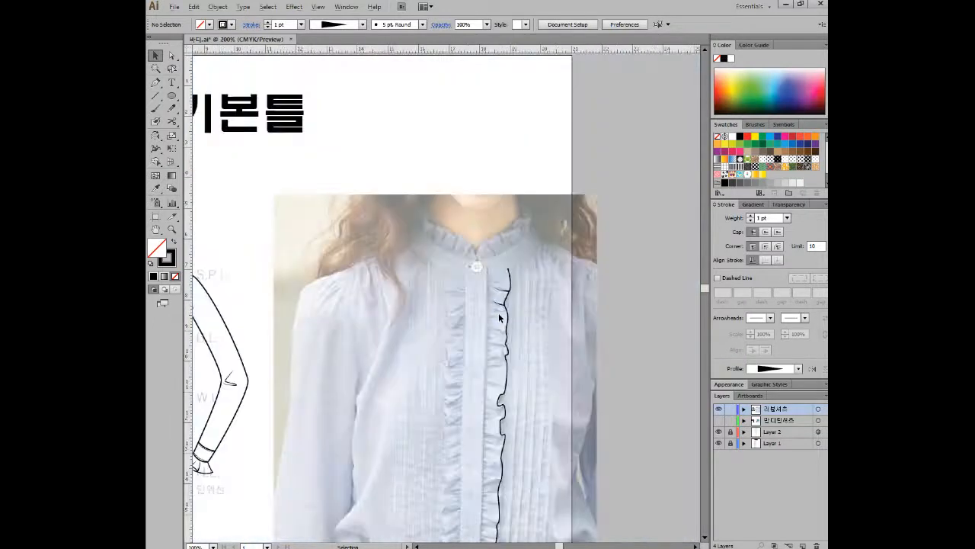
pyautogui.scroll(-3, 498, 312)
pyautogui.scroll(3, 546, 264)
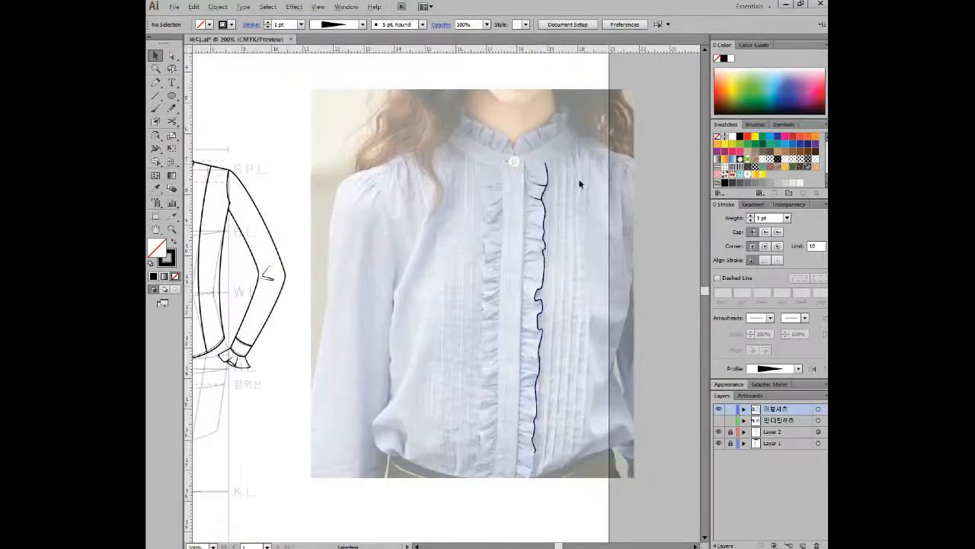
pyautogui.click(543, 222)
pyautogui.moveTo(547, 214)
pyautogui.mouseDown()
pyautogui.moveTo(238, 247)
pyautogui.moveTo(254, 237)
pyautogui.moveTo(495, 232)
pyautogui.mouseUp()
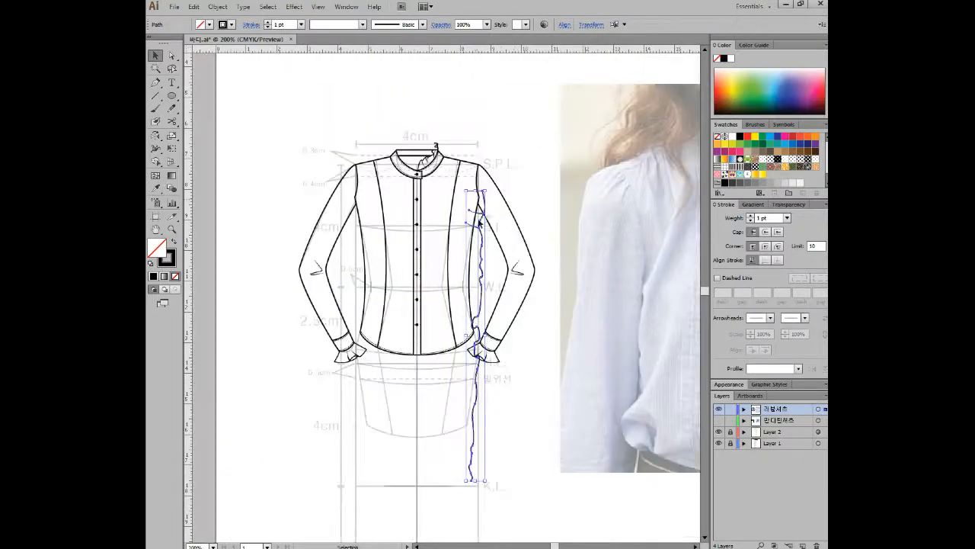
pyautogui.moveTo(485, 192); pyautogui.dragTo(457, 352)
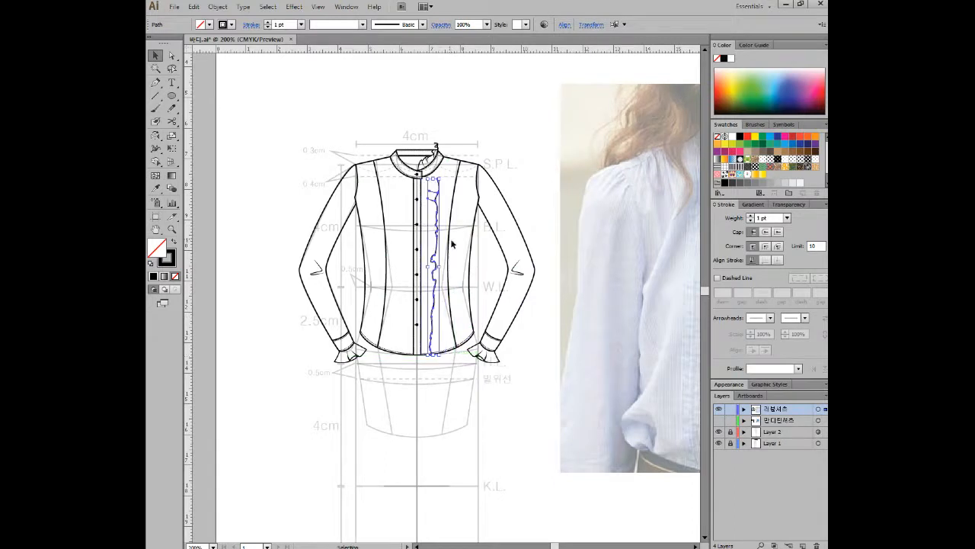
pyautogui.moveTo(436, 178); pyautogui.dragTo(437, 171)
pyautogui.click(442, 198)
pyautogui.scroll(3, 441, 198)
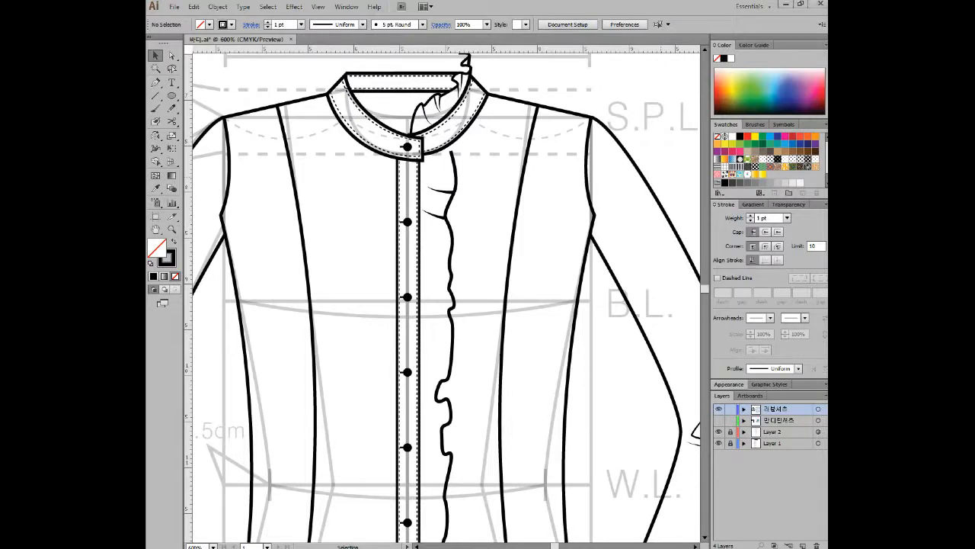
pyautogui.hotkey('ctrl', 'z')
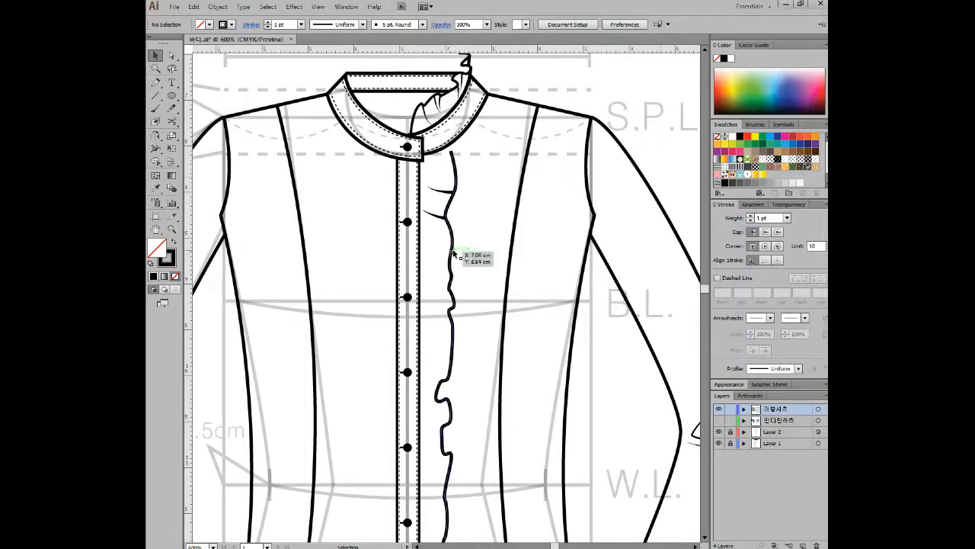
pyautogui.hscroll(5, 637, 209)
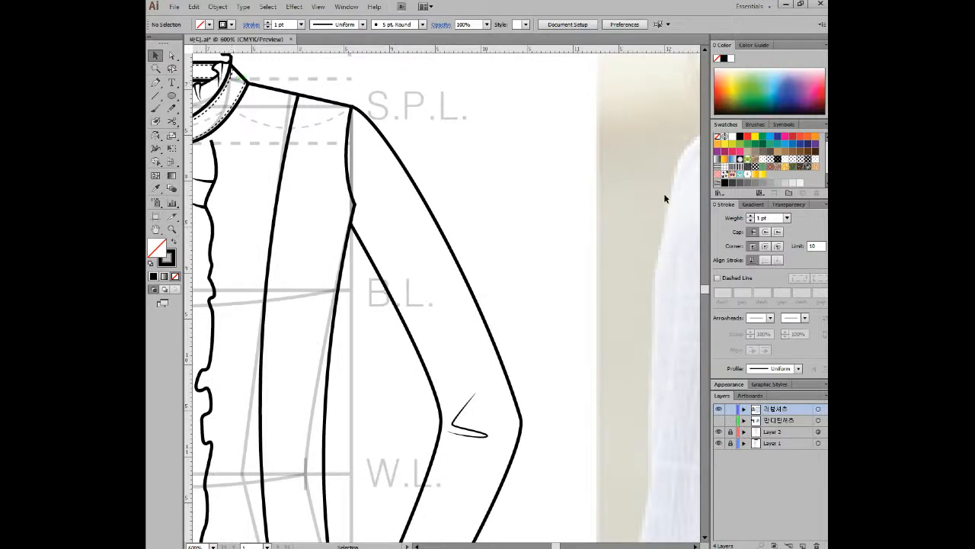
pyautogui.moveTo(457, 177); pyautogui.dragTo(605, 185)
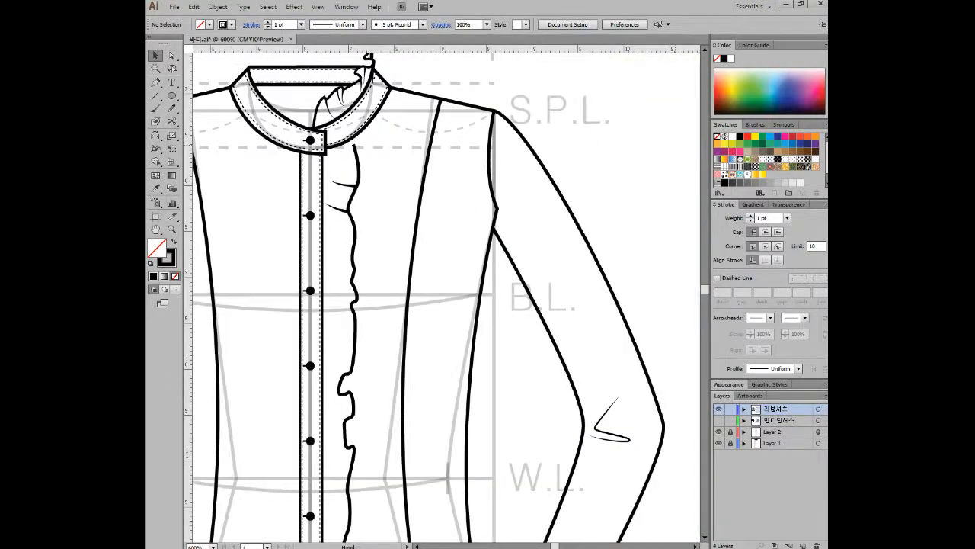
# Delete the linked reference photo beside the shirt and select all of the shirt's artwork.
pyautogui.hotkey('ctrl', '1')
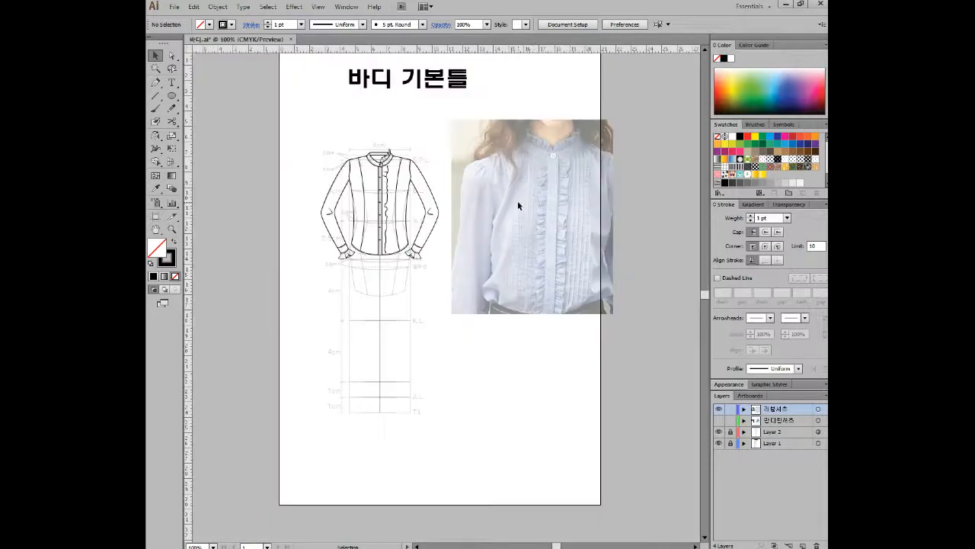
pyautogui.click(589, 206)
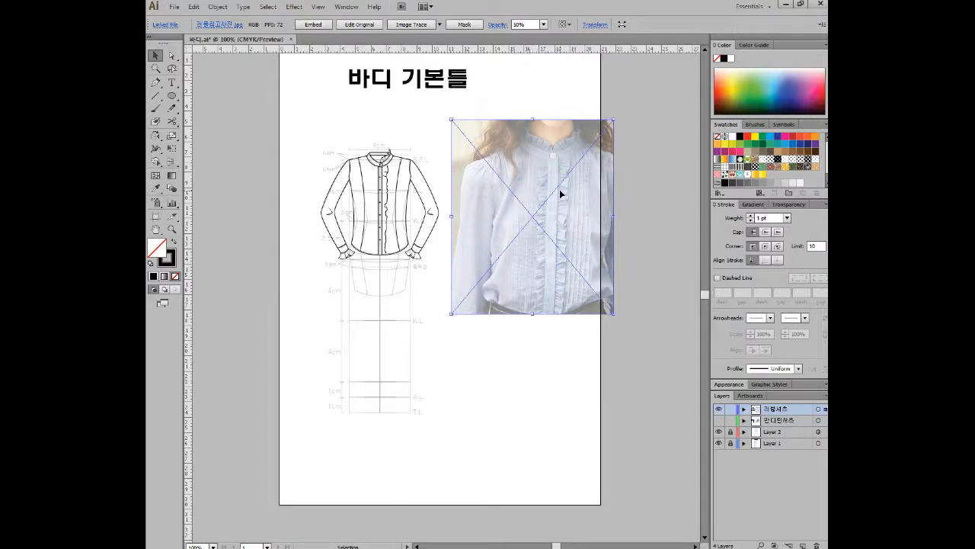
pyautogui.press('Delete')
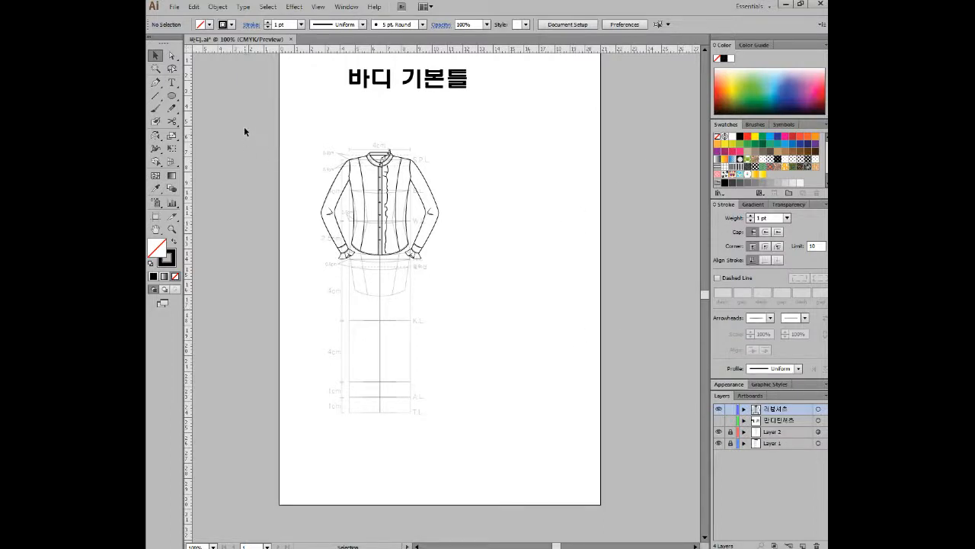
pyautogui.moveTo(294, 139)
pyautogui.mouseDown()
pyautogui.moveTo(498, 355)
pyautogui.moveTo(561, 286)
pyautogui.mouseUp()
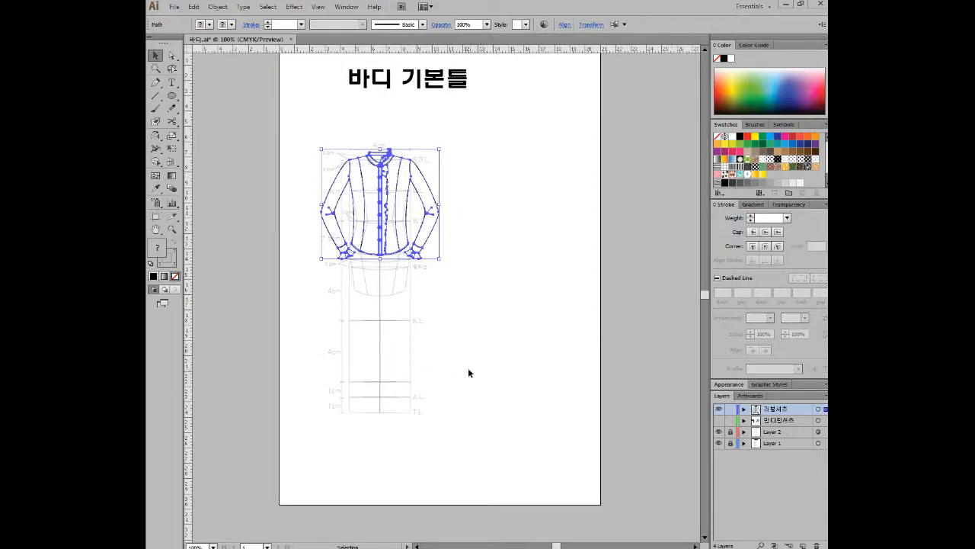
# Examine the finished ruffle shirt example in the image viewer, comparing its front and back views, collar, cuffs and hem.
pyautogui.hotkey('alt', 'Tab')
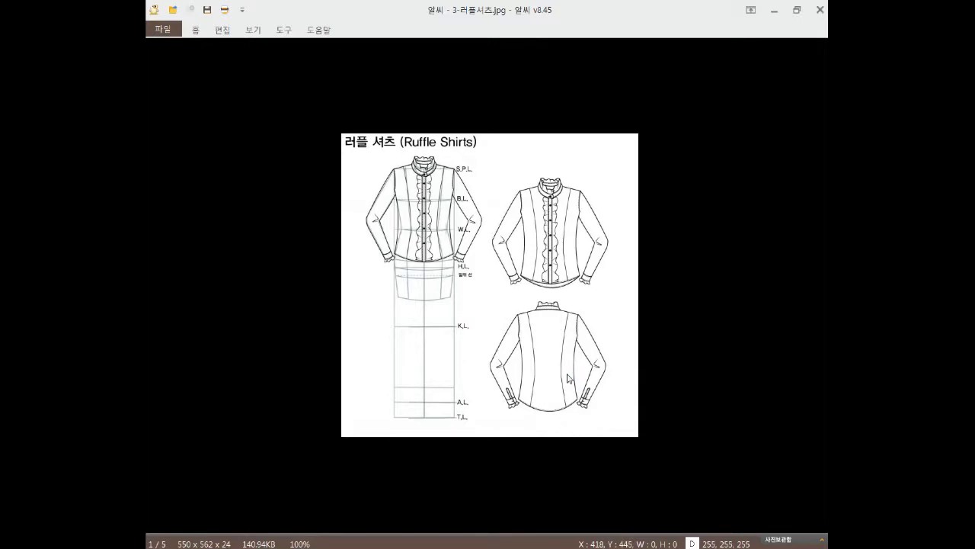
pyautogui.scroll(3, 573, 377)
pyautogui.scroll(2, 573, 381)
pyautogui.scroll(-5, 523, 157)
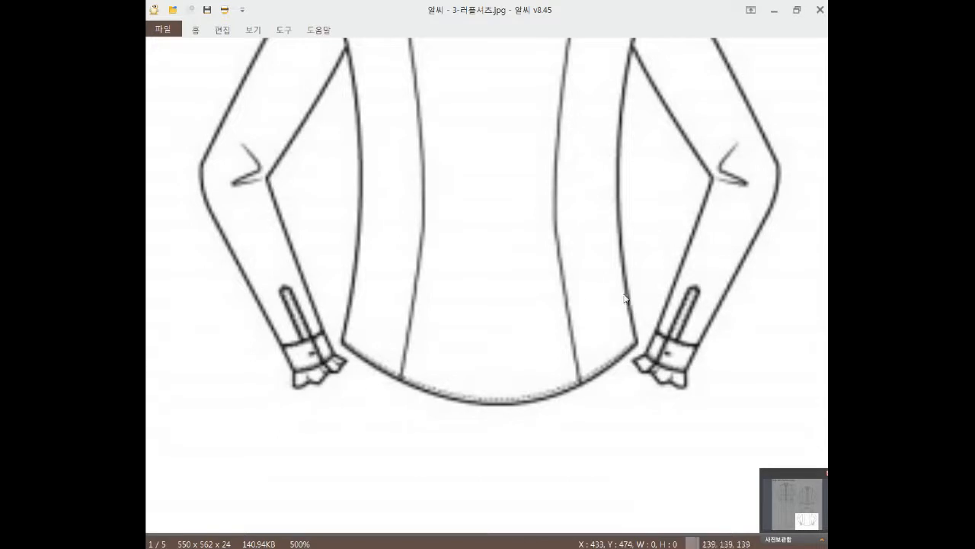
pyautogui.scroll(-1, 623, 297)
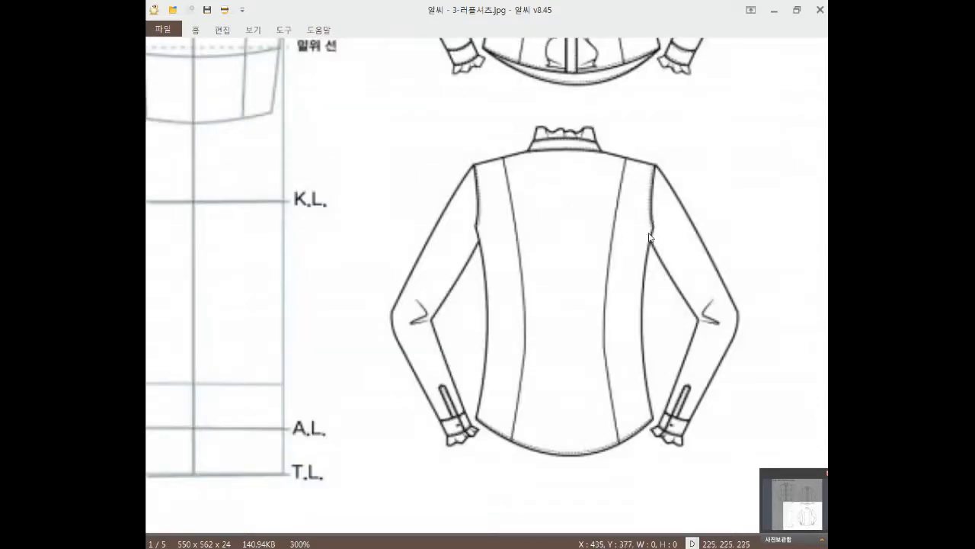
pyautogui.scroll(-1, 652, 237)
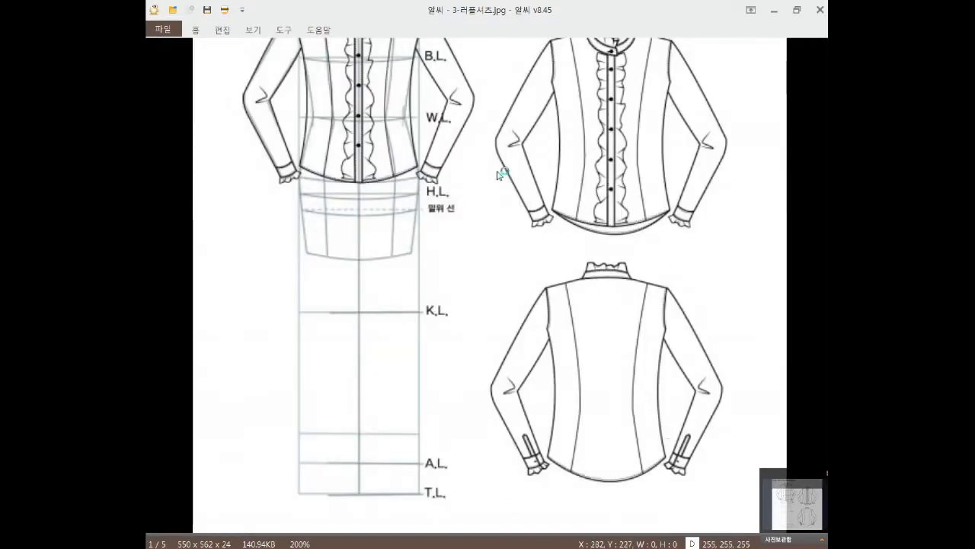
pyautogui.scroll(1, 630, 355)
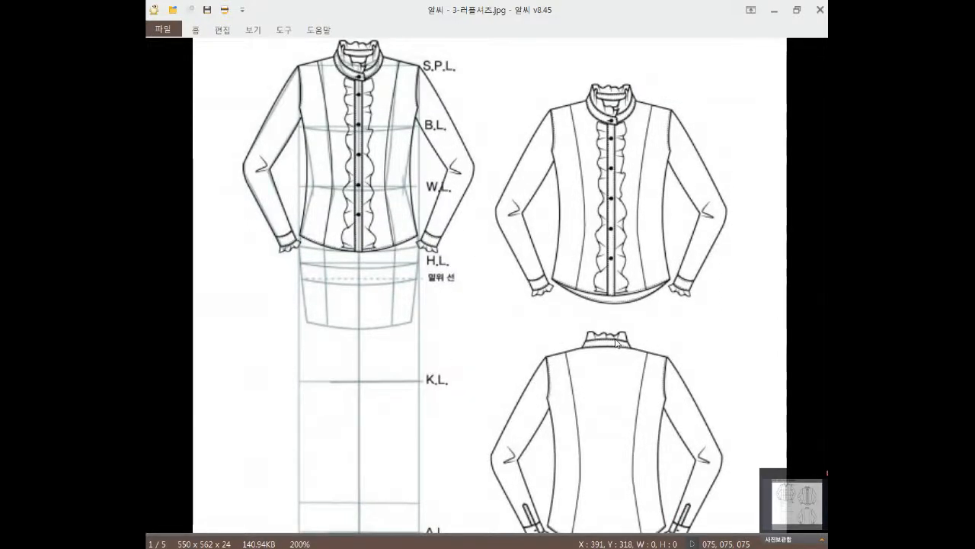
pyautogui.click(818, 11)
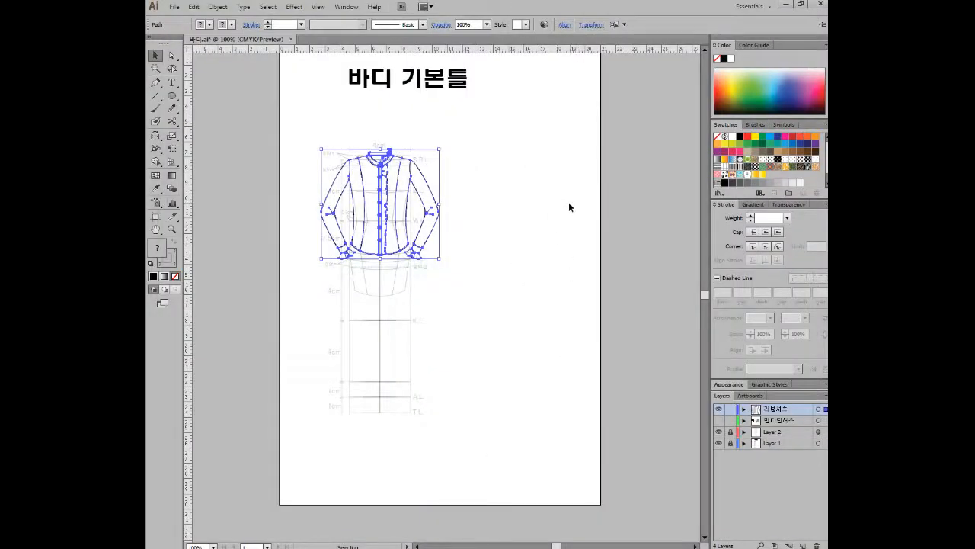
# Examine the puff shirt example image, including its collar, sleeves and pockets.
pyautogui.click(505, 176)
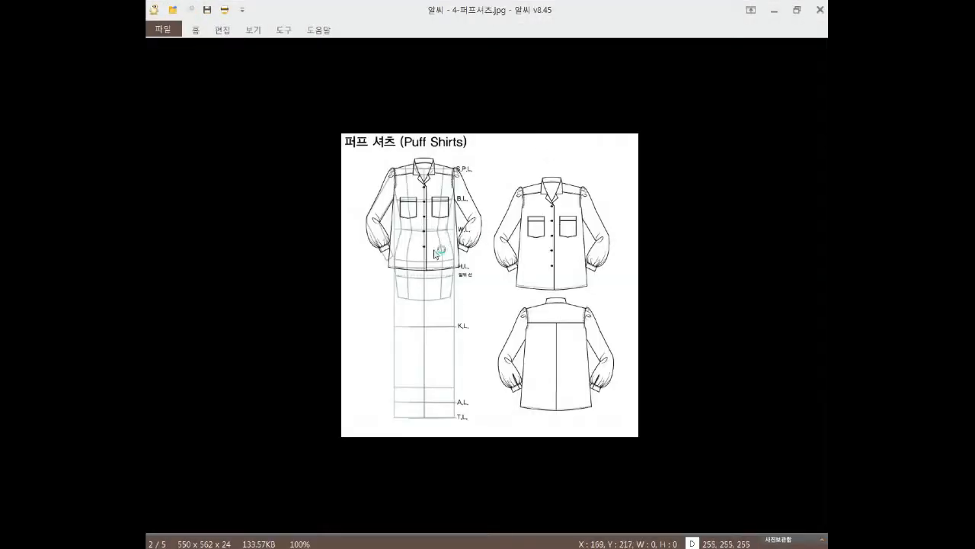
pyautogui.scroll(3, 434, 253)
pyautogui.moveTo(351, 48); pyautogui.dragTo(465, 244)
pyautogui.scroll(1, 464, 276)
pyautogui.scroll(-1, 465, 276)
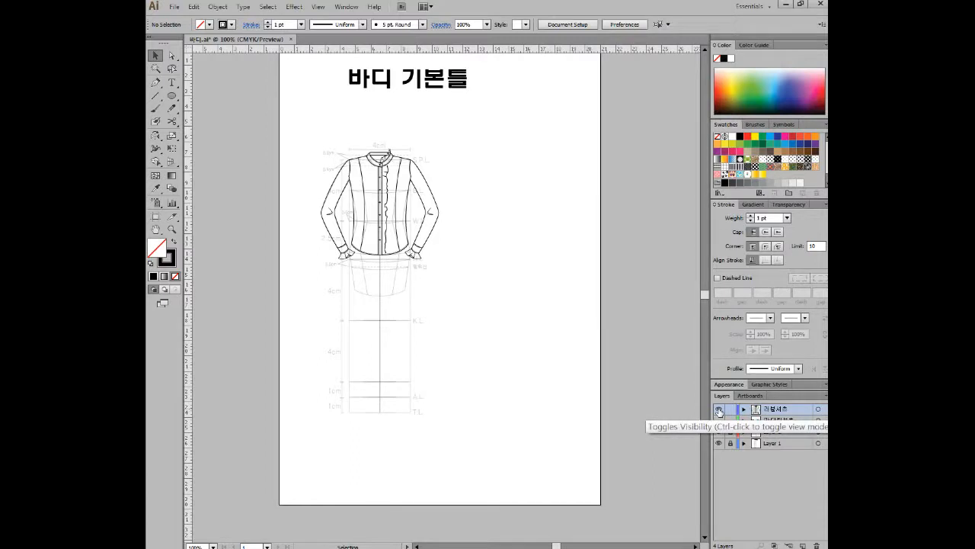
# Hide the ruffle shirt layer and create a new layer named 퍼프셔츠.
pyautogui.click(718, 411)
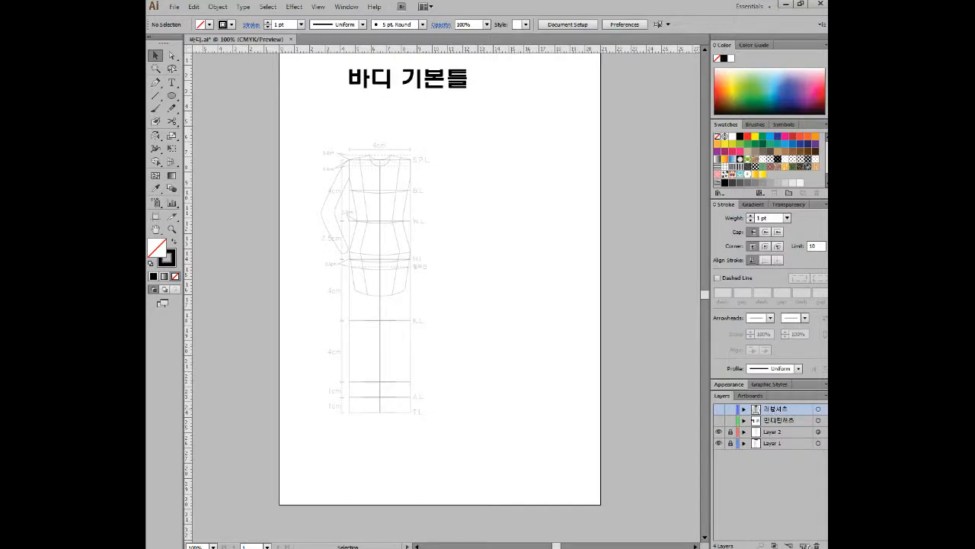
pyautogui.click(803, 546)
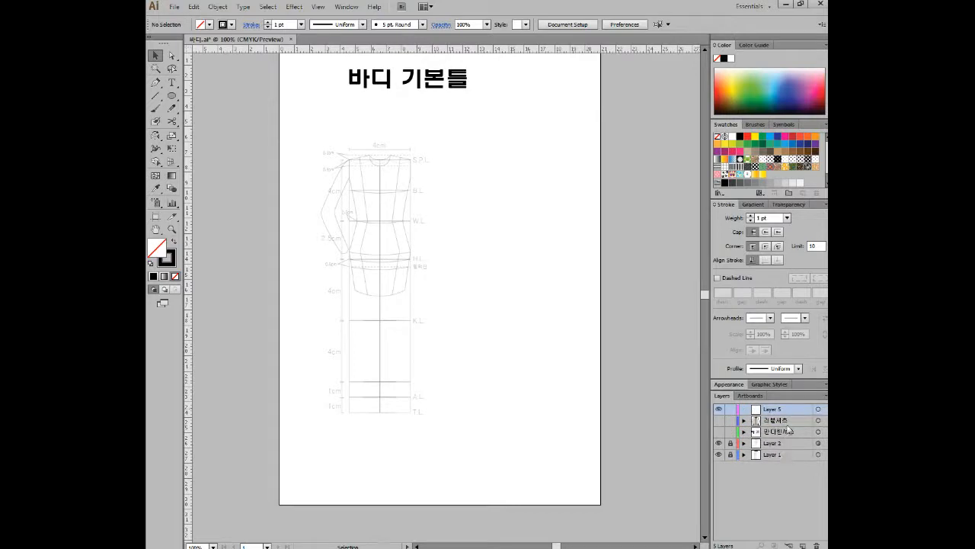
pyautogui.doubleClick(773, 409)
pyautogui.write('기ㅂ')
pyautogui.write('셔츠')
pyautogui.press('Return')
# Examine the ribbed hem, cuffs and neckline in the sweater shirt example image.
pyautogui.moveTo(827, 144); pyautogui.dragTo(454, 144)
pyautogui.doubleClick(455, 144)
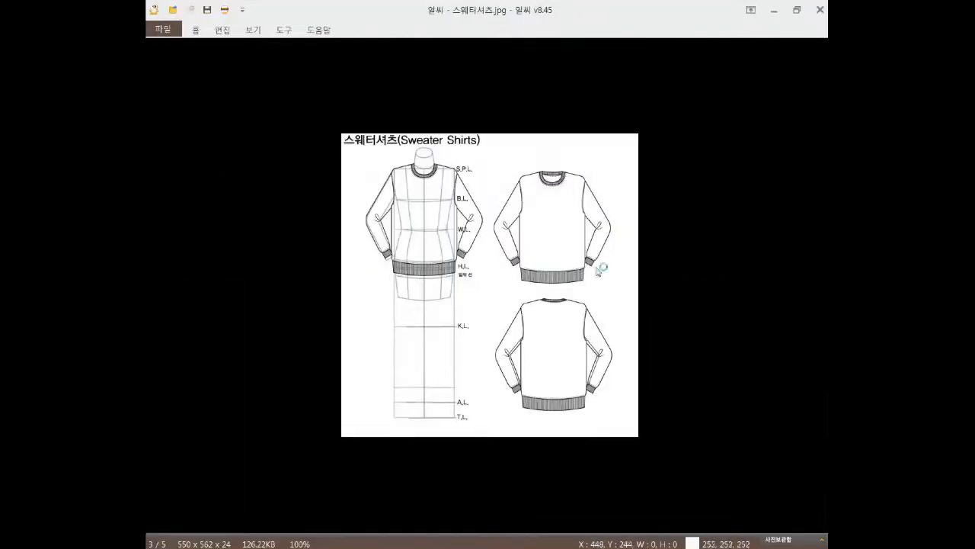
pyautogui.scroll(6, 546, 289)
pyautogui.scroll(-2, 309, 281)
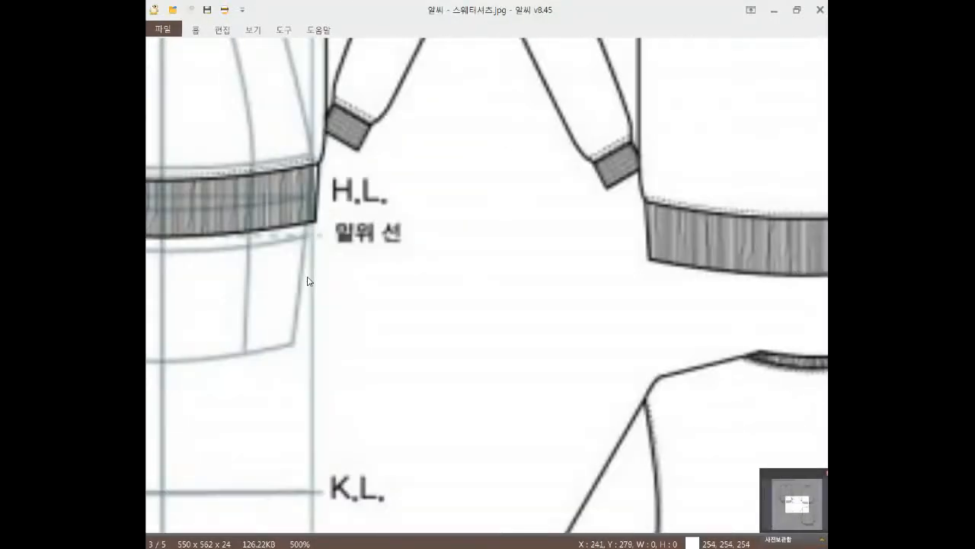
pyautogui.moveTo(250, 246); pyautogui.dragTo(356, 270)
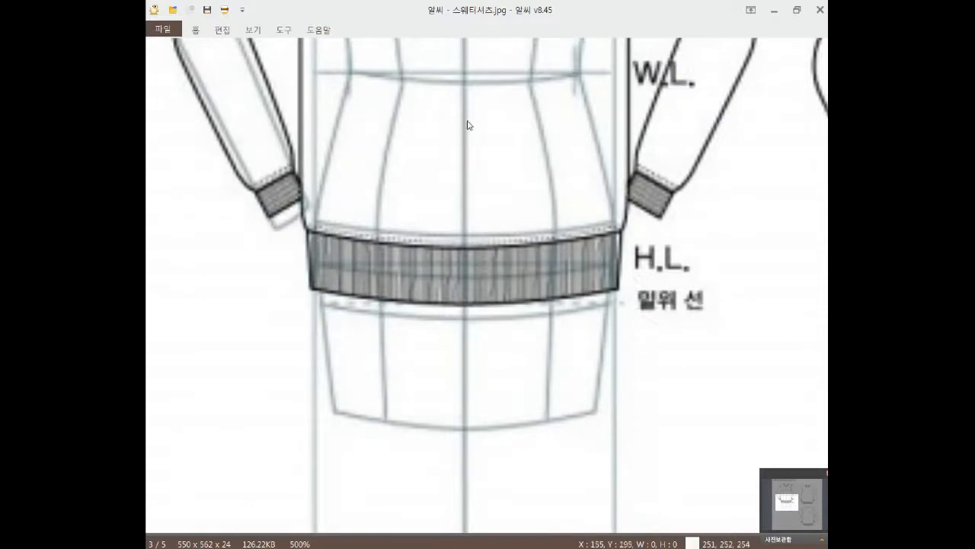
pyautogui.moveTo(468, 125); pyautogui.dragTo(566, 224)
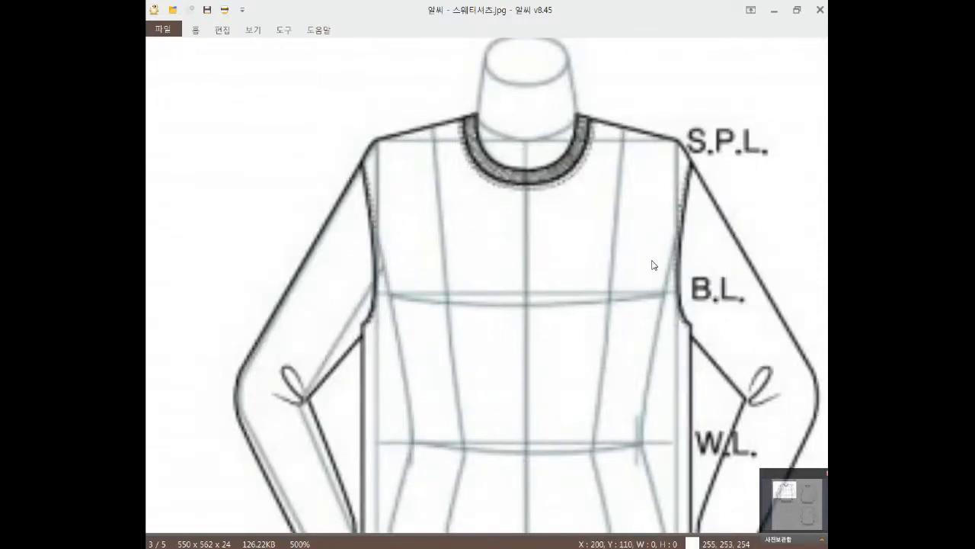
pyautogui.scroll(-3, 614, 211)
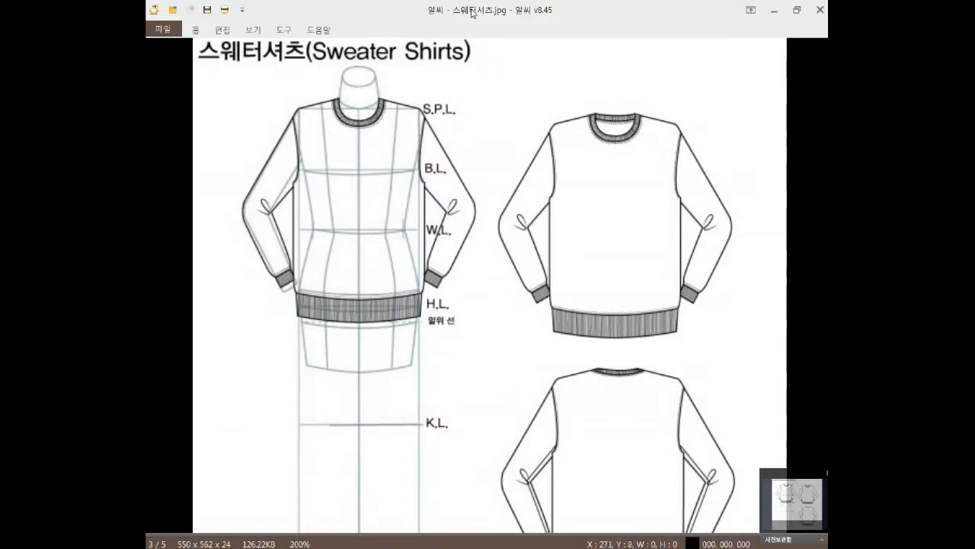
pyautogui.moveTo(436, 11); pyautogui.dragTo(827, 146)
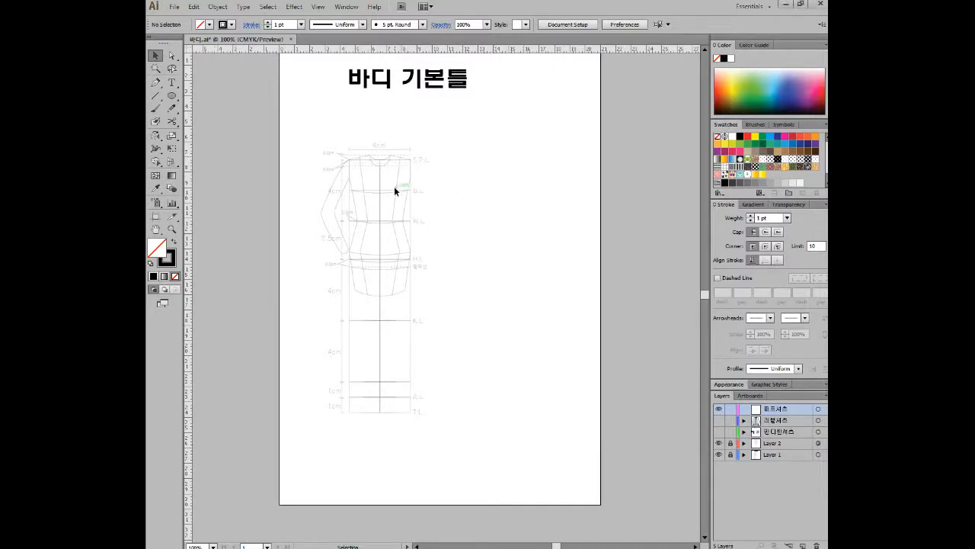
# Examine the collar, lapels and shoulder yoke in 4-퍼프셔츠.jpg against the body template.
pyautogui.scroll(3, 387, 190)
pyautogui.moveTo(392, 190); pyautogui.dragTo(456, 257)
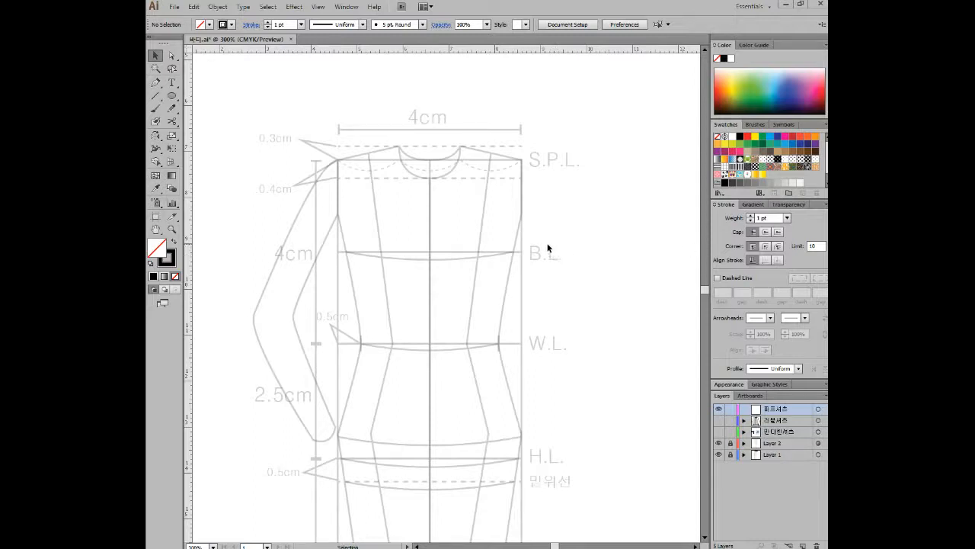
pyautogui.hotkey('alt', 'Tab')
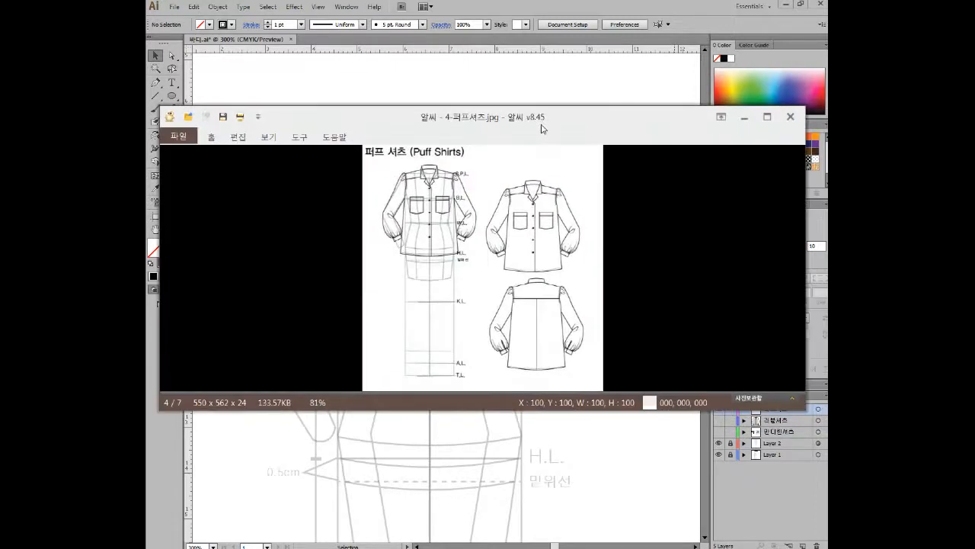
pyautogui.scroll(8, 419, 207)
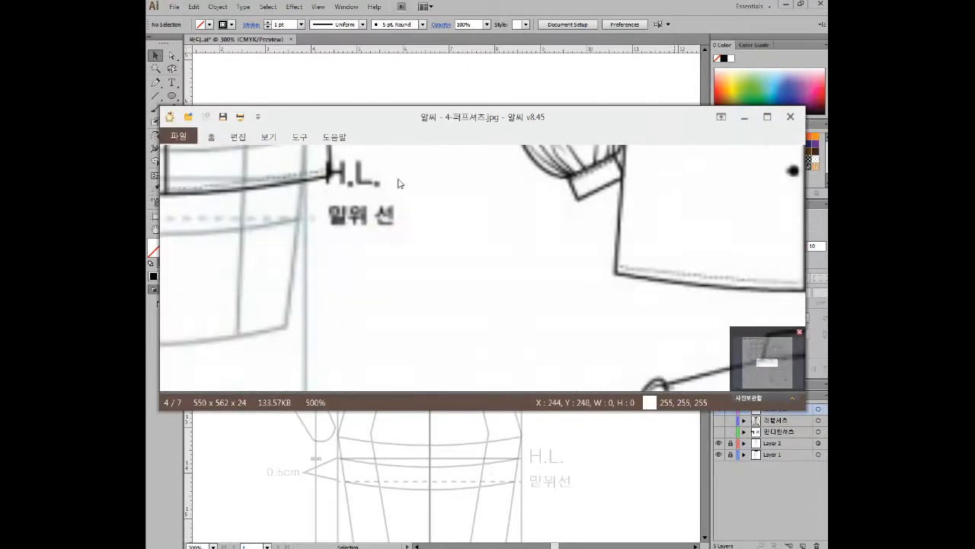
pyautogui.moveTo(521, 266); pyautogui.dragTo(400, 177)
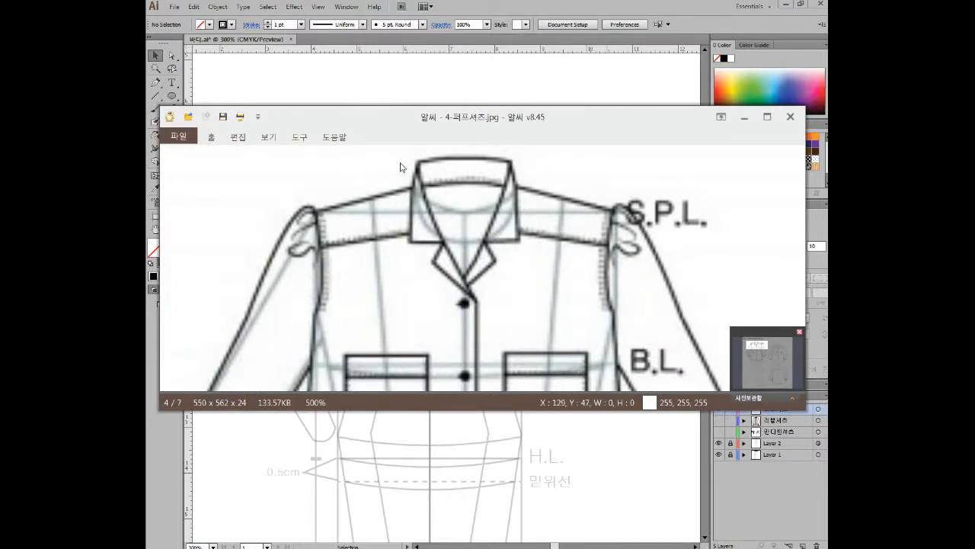
pyautogui.moveTo(414, 122); pyautogui.dragTo(417, 94)
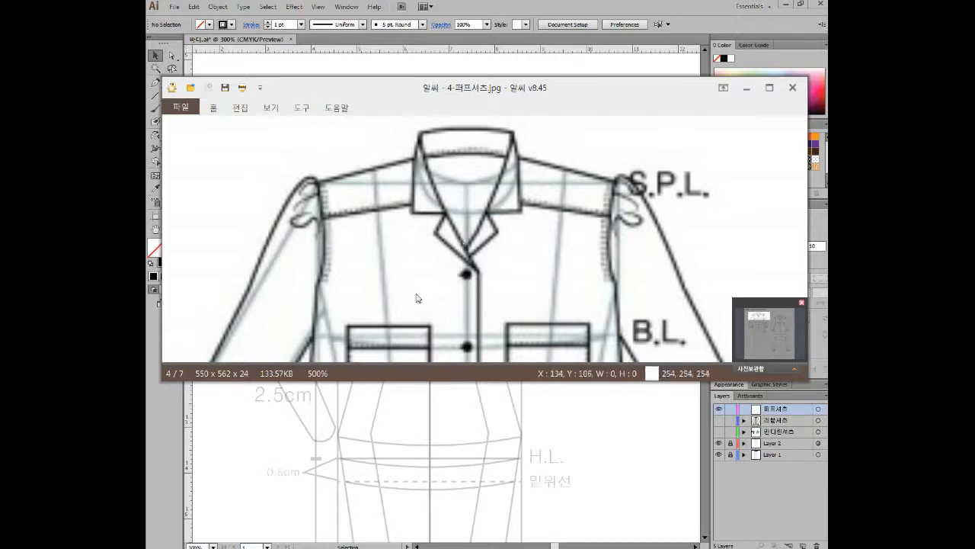
pyautogui.click(468, 244)
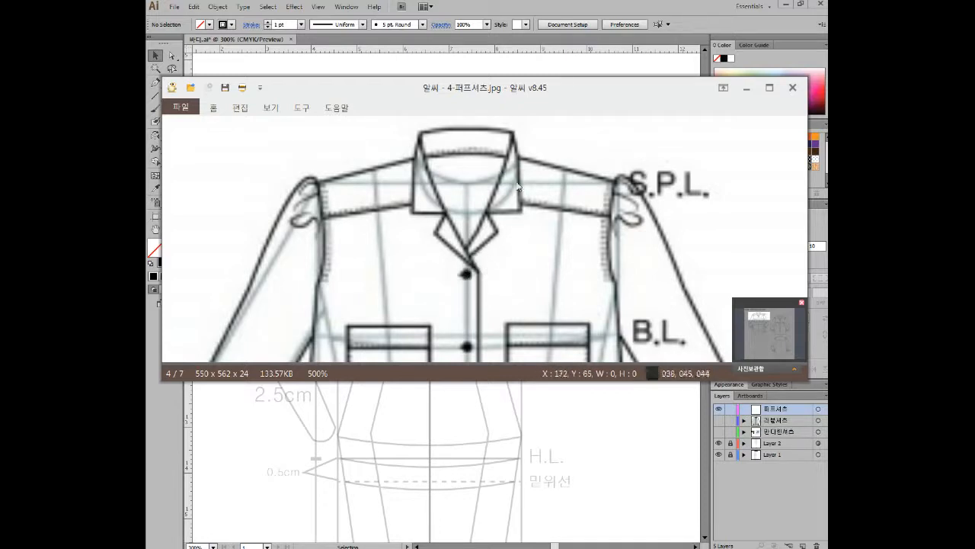
pyautogui.press('Escape')
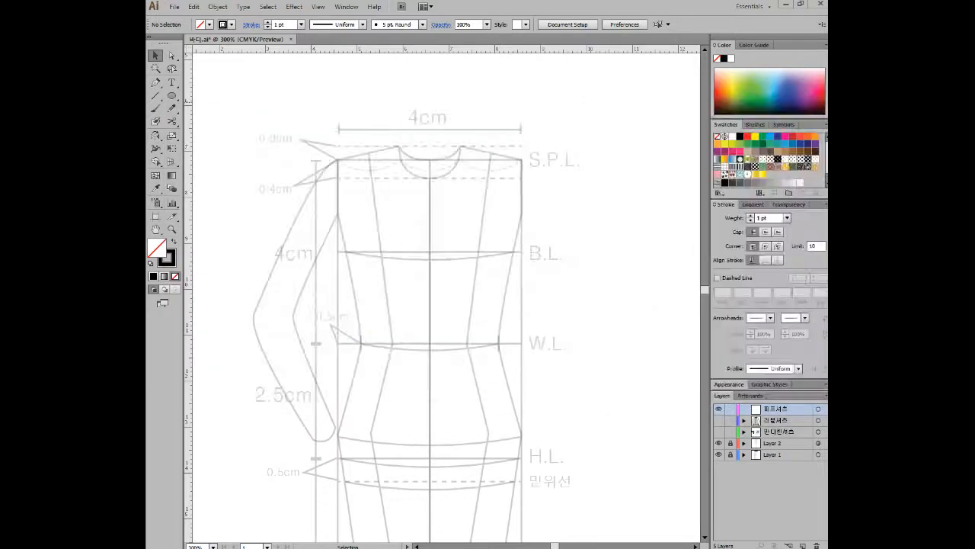
# Draw a straight collar line with the Pen tool from the center front below the neckline to just above the template's neck point.
pyautogui.click(156, 82)
pyautogui.scroll(1, 428, 190)
pyautogui.scroll(2, 429, 191)
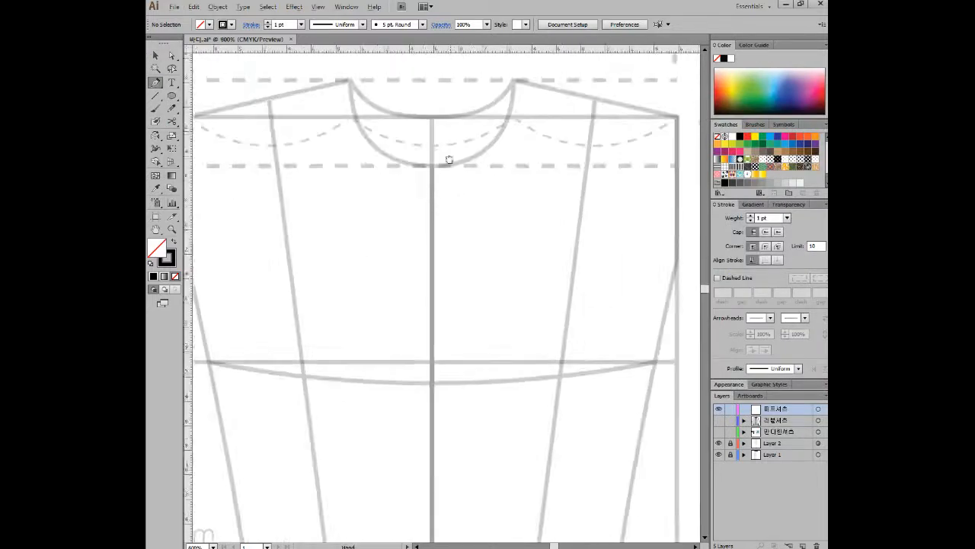
pyautogui.scroll(3, 468, 251)
pyautogui.moveTo(472, 229); pyautogui.dragTo(509, 219)
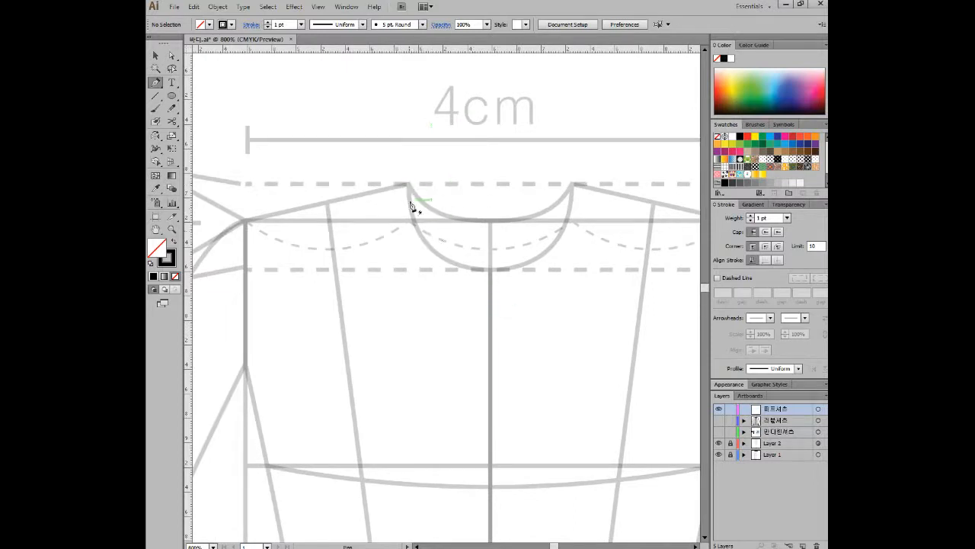
pyautogui.click(491, 335)
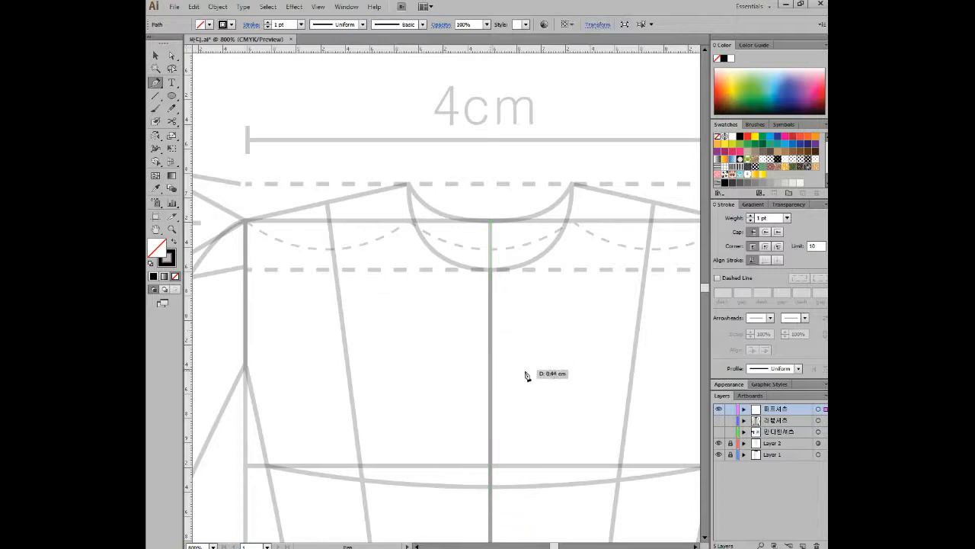
pyautogui.click(408, 153)
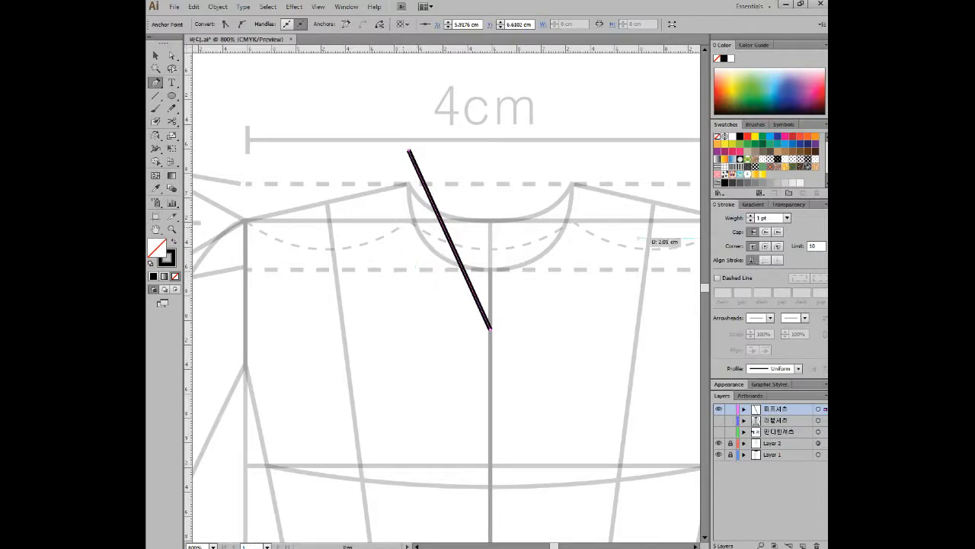
# Check the collar shape in the puff shirt image, extend the path down to the outer collar point, and nudge that point lower.
pyautogui.hotkey('alt', 'Tab')
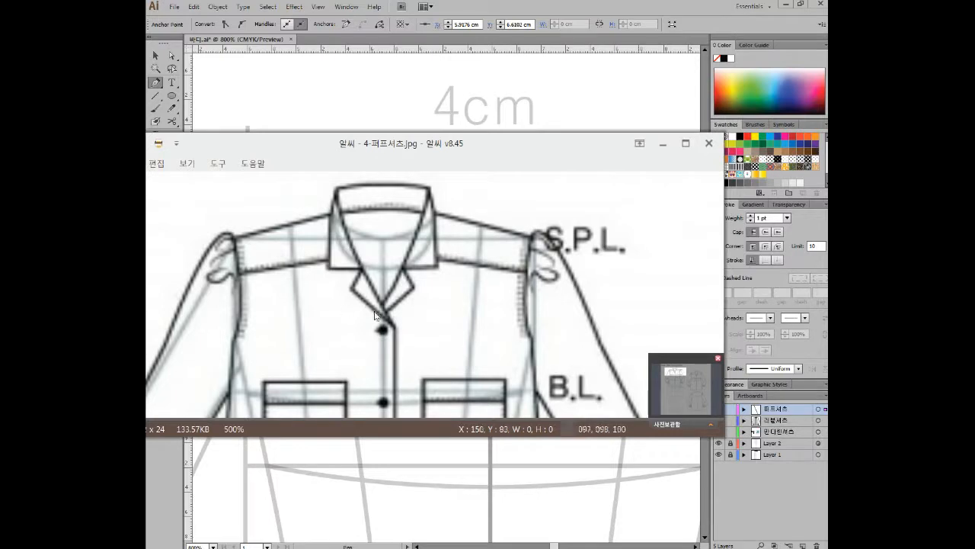
pyautogui.moveTo(398, 146); pyautogui.dragTo(422, 155)
pyautogui.hotkey('alt', 'Tab')
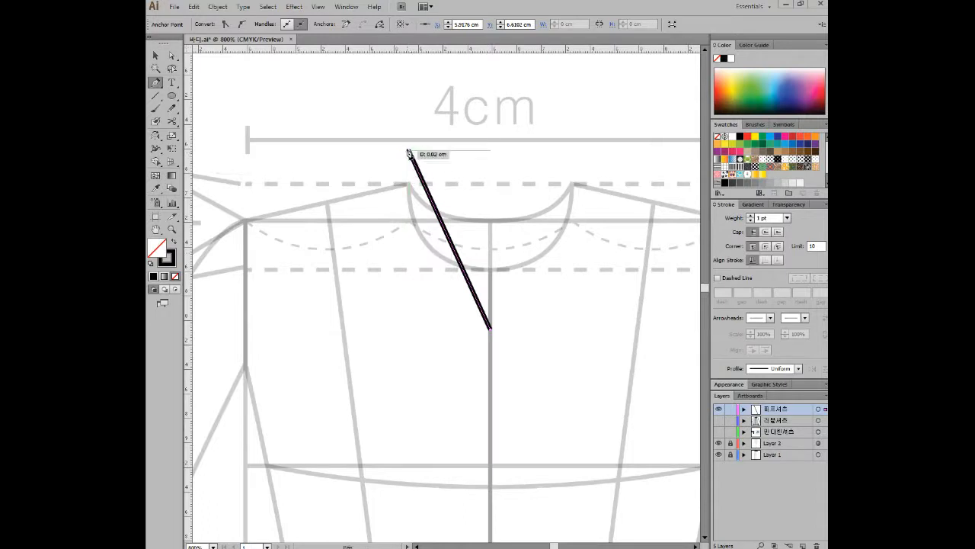
pyautogui.click(394, 256)
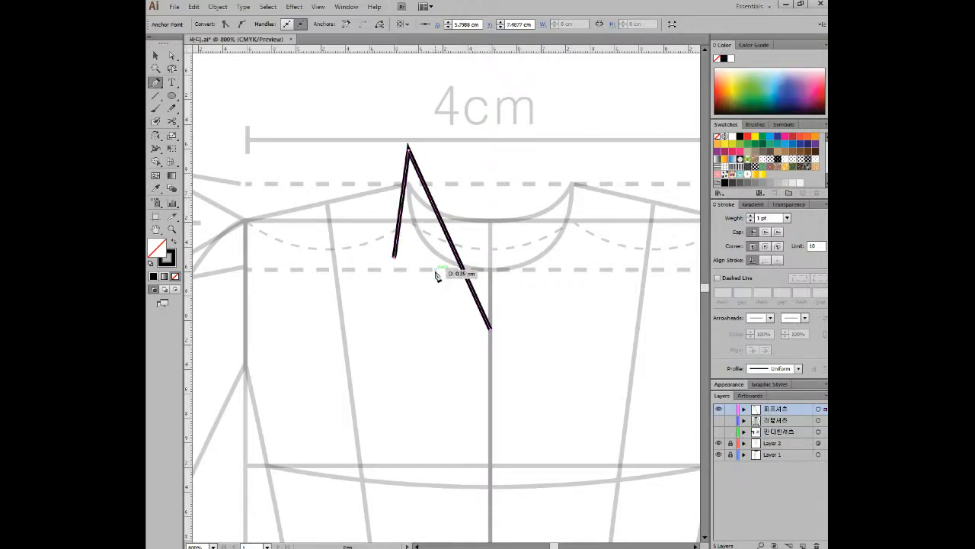
pyautogui.press('Down')
pyautogui.press('Down')
pyautogui.press('Down')
pyautogui.press('Down')
pyautogui.press('Down')
pyautogui.press('Down')
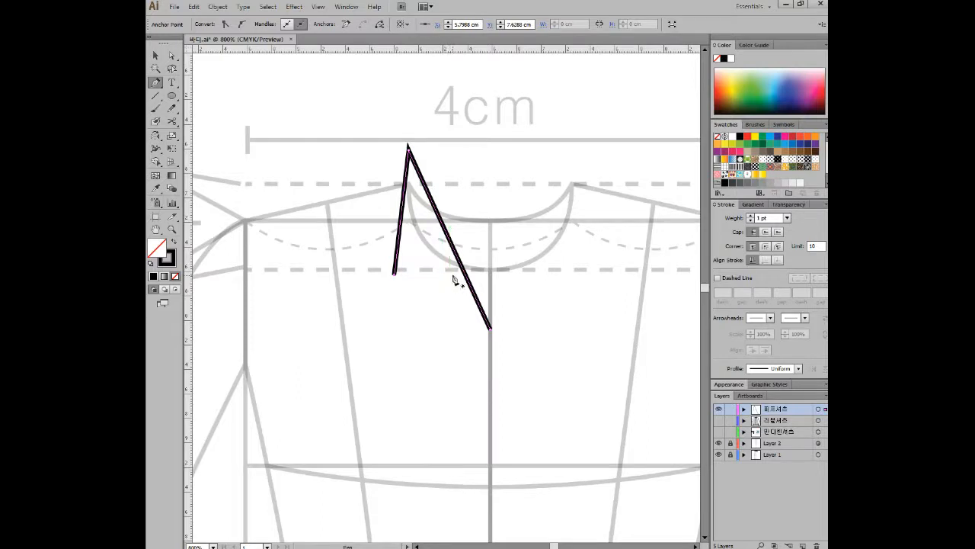
# Continue the path from the outer collar point through the notch and lapel corner, closing it at the center front with straight segments.
pyautogui.press('Return')
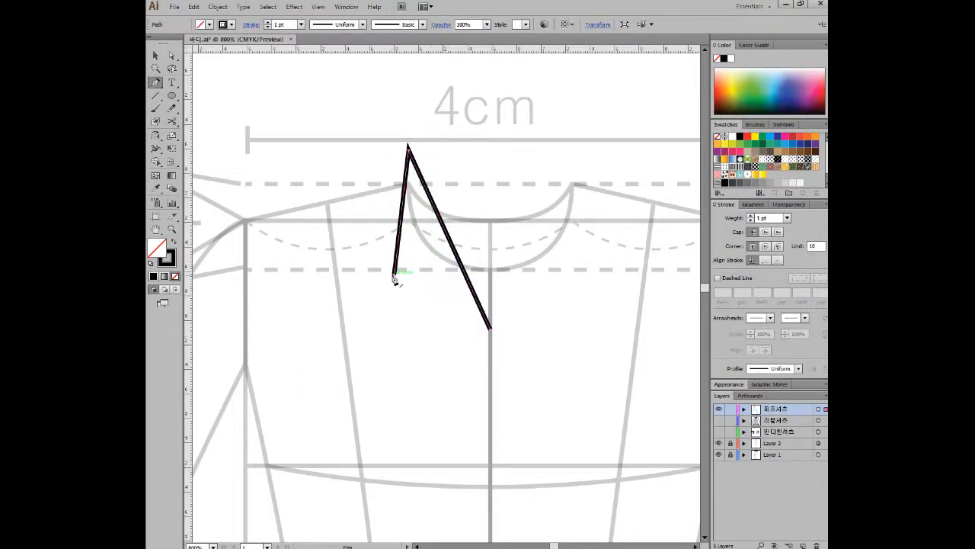
pyautogui.click(394, 274)
pyautogui.click(446, 273)
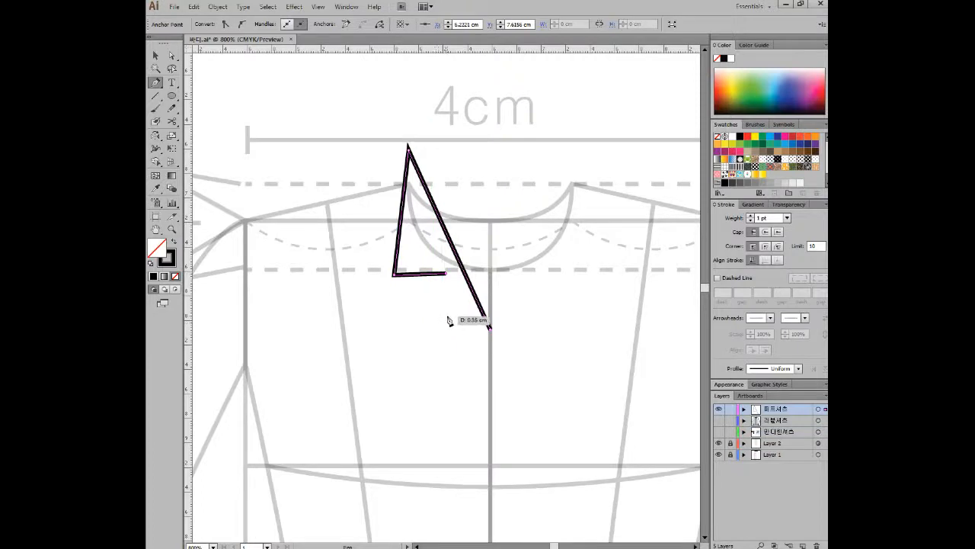
pyautogui.click(439, 299)
pyautogui.click(492, 332)
pyautogui.press('v')
pyautogui.click(560, 264)
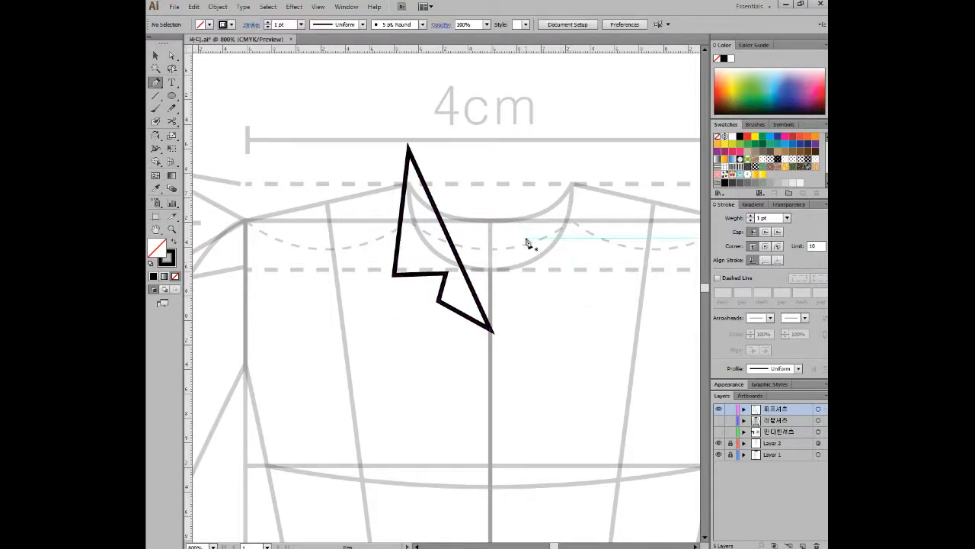
pyautogui.moveTo(532, 252); pyautogui.dragTo(545, 243)
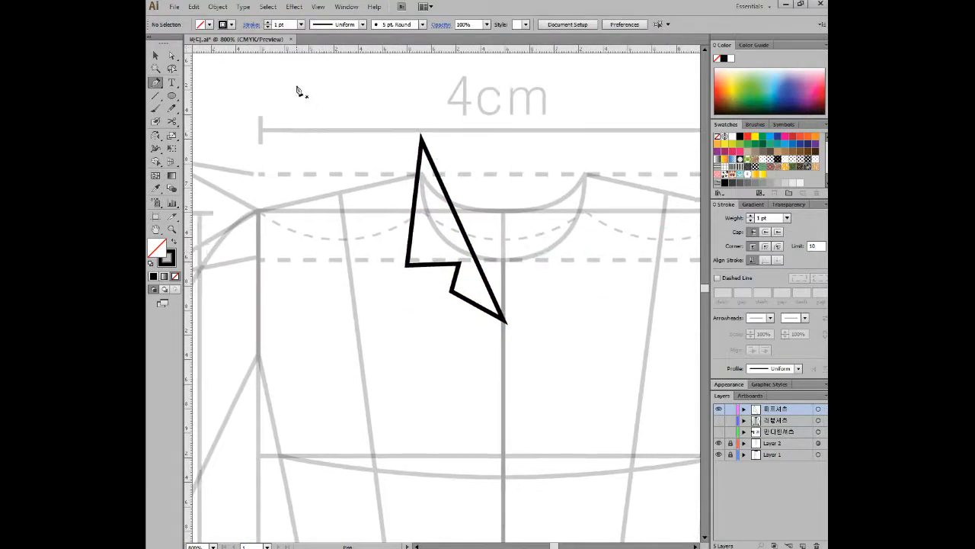
pyautogui.click(156, 57)
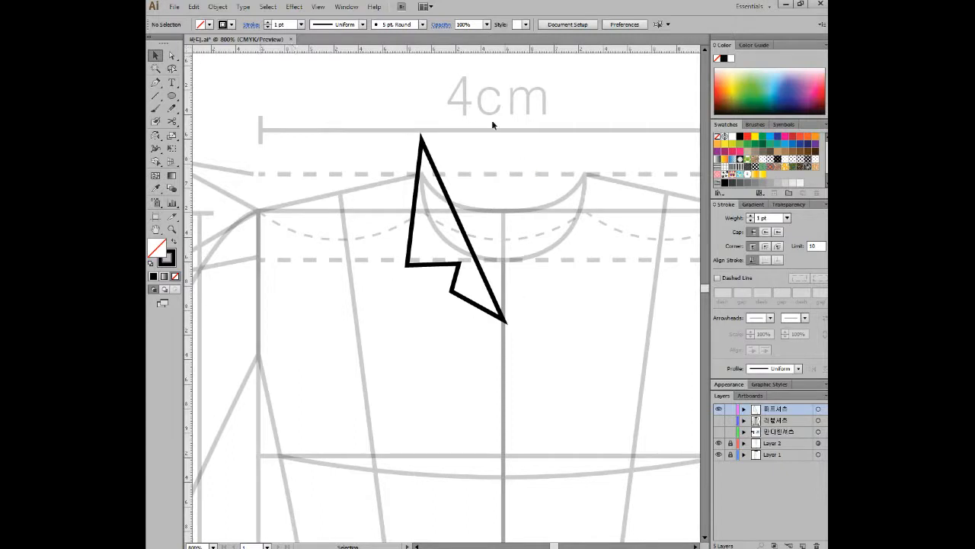
# Examine the shoulder, armhole and overall body shape of the puff shirt in 4-퍼프셔츠.jpg.
pyautogui.moveTo(517, 277); pyautogui.dragTo(537, 250)
pyautogui.moveTo(828, 90); pyautogui.dragTo(554, 132)
pyautogui.moveTo(561, 295); pyautogui.dragTo(566, 224)
pyautogui.scroll(-2, 597, 286)
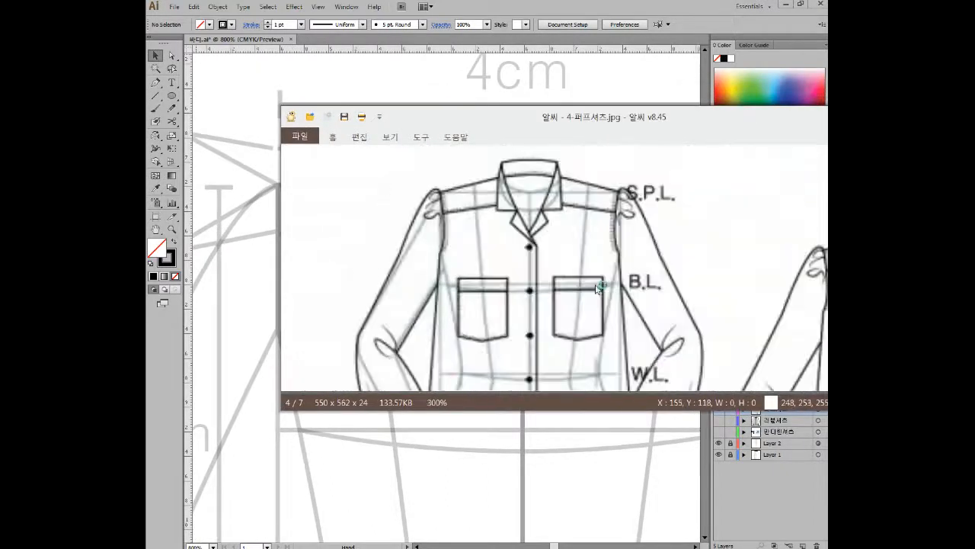
pyautogui.scroll(-1, 597, 288)
pyautogui.moveTo(460, 227); pyautogui.dragTo(460, 197)
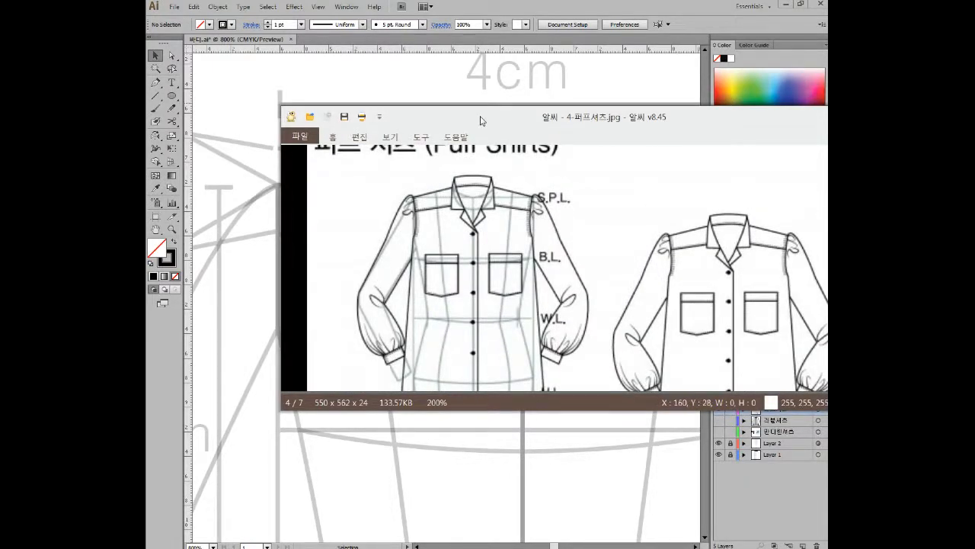
pyautogui.moveTo(480, 120); pyautogui.dragTo(974, 84)
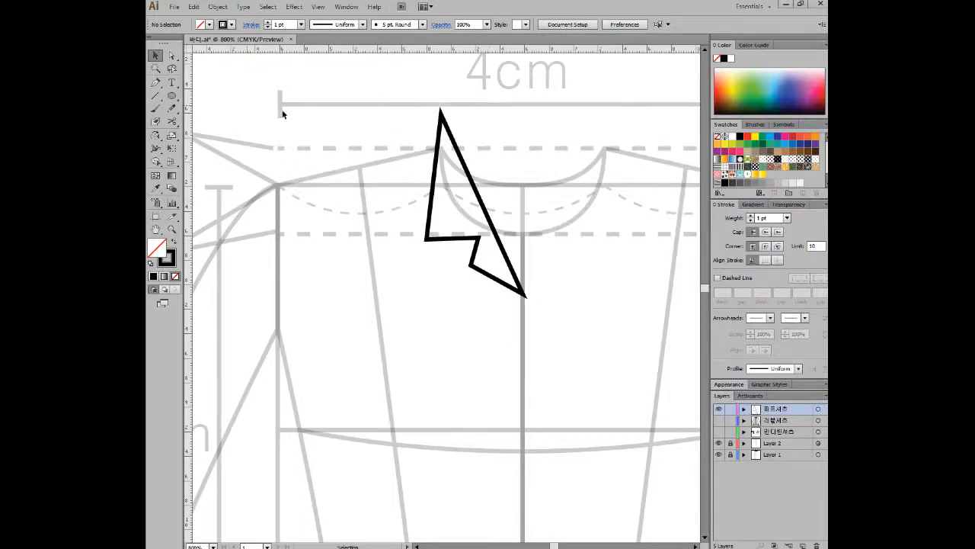
# Draw the shoulder line with the Pen tool from the collar edge to the template's shoulder tip, and curve the armhole down above the underarm.
pyautogui.click(156, 82)
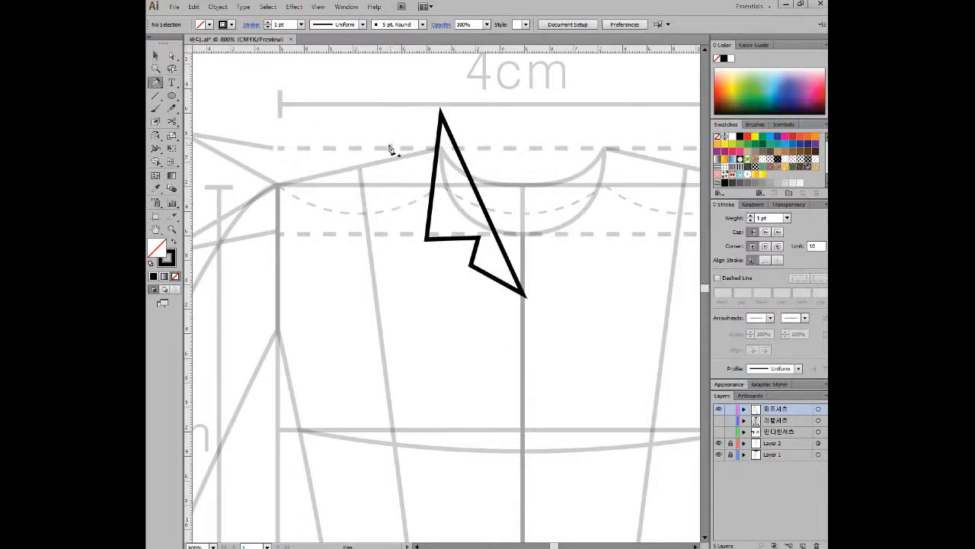
pyautogui.click(436, 150)
pyautogui.click(277, 188)
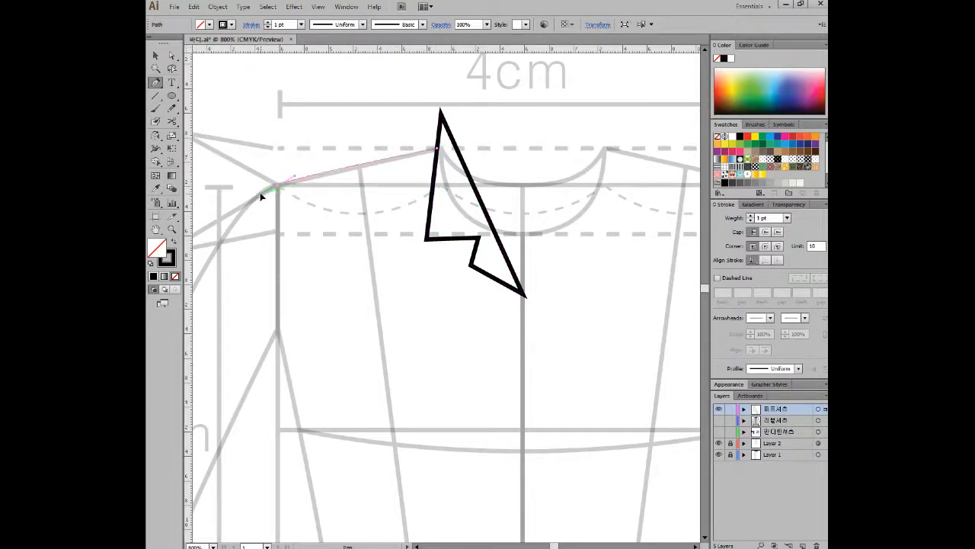
pyautogui.click(275, 184)
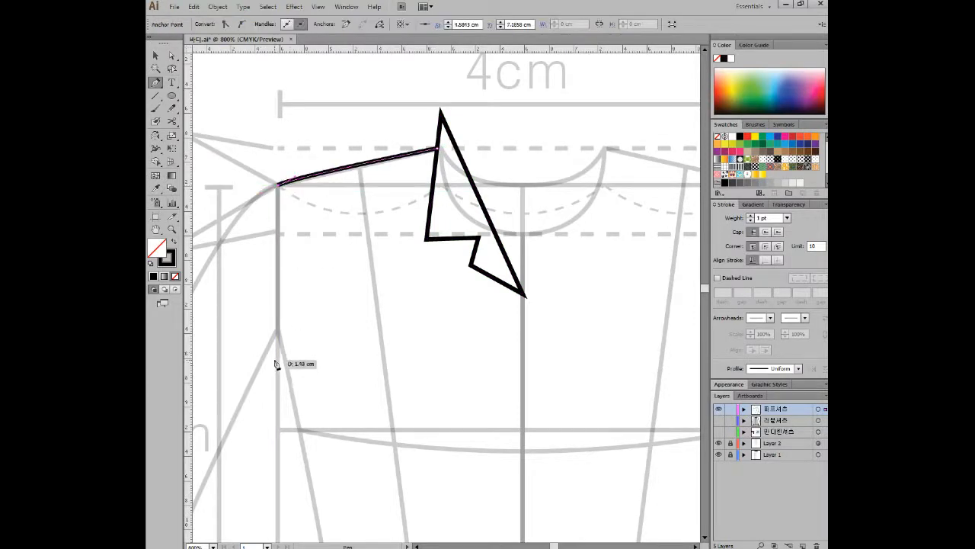
pyautogui.moveTo(282, 305); pyautogui.dragTo(268, 352)
pyautogui.click(282, 301)
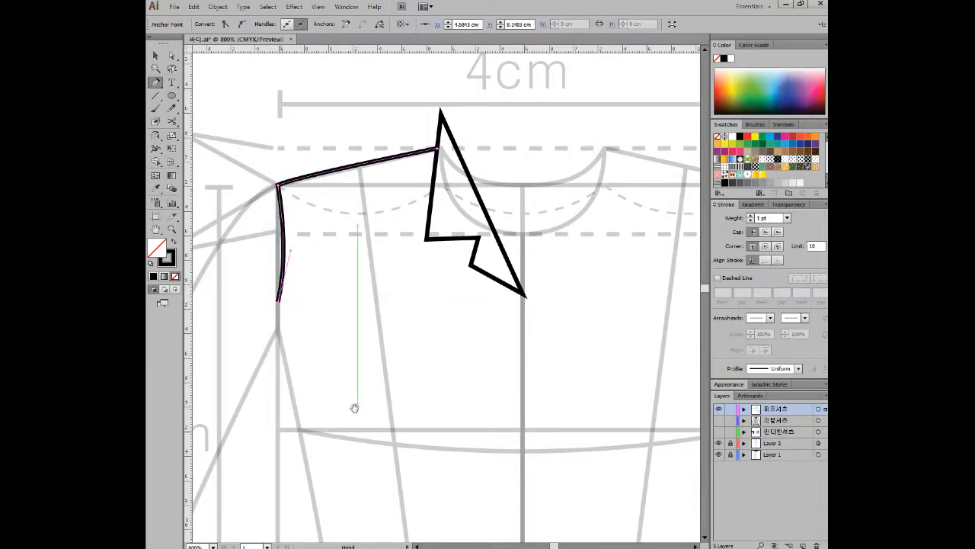
# Check the shirt length in the puff shirt image and extend the path down as a slightly flared side seam to the hip line.
pyautogui.moveTo(353, 405); pyautogui.dragTo(373, 255)
pyautogui.moveTo(354, 375); pyautogui.dragTo(387, 297)
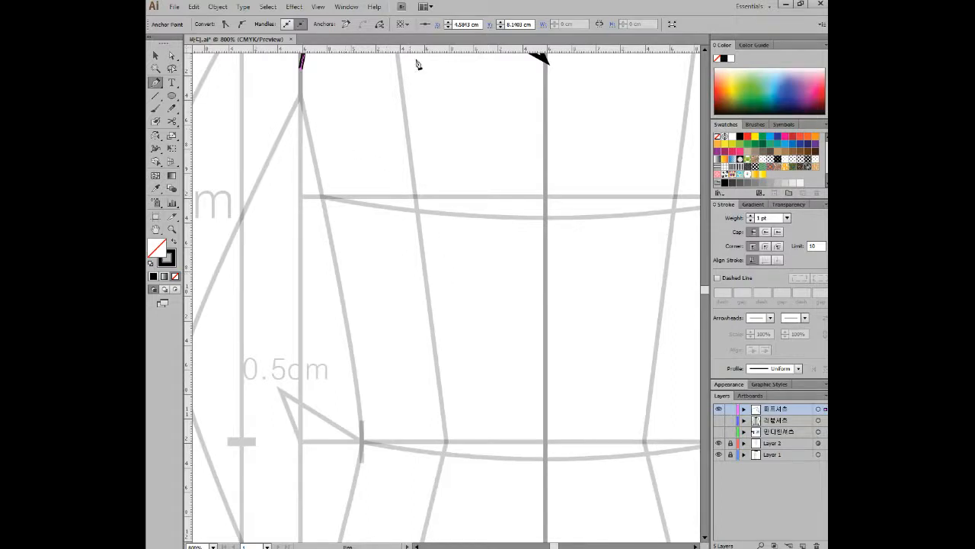
pyautogui.hotkey('alt', 'Tab')
pyautogui.scroll(-3, 361, 236)
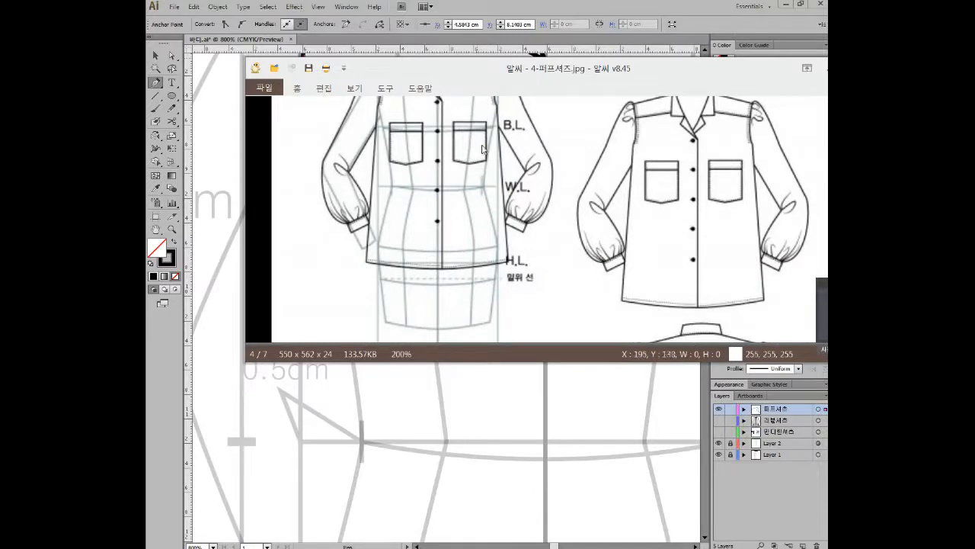
pyautogui.hotkey('alt', 'Tab')
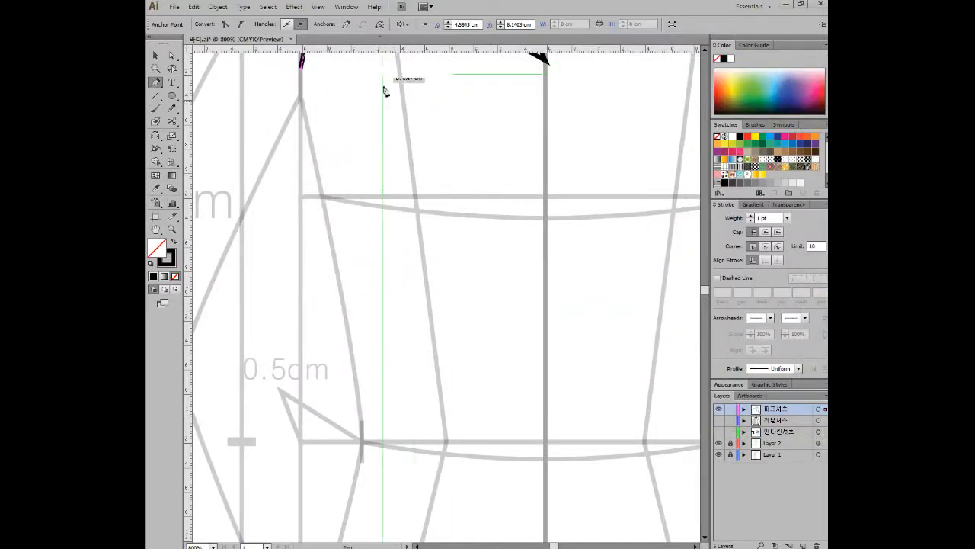
pyautogui.scroll(-3, 382, 198)
pyautogui.moveTo(357, 360); pyautogui.dragTo(342, 397)
pyautogui.moveTo(440, 378); pyautogui.dragTo(535, 346)
pyautogui.press('Left')
pyautogui.press('Left')
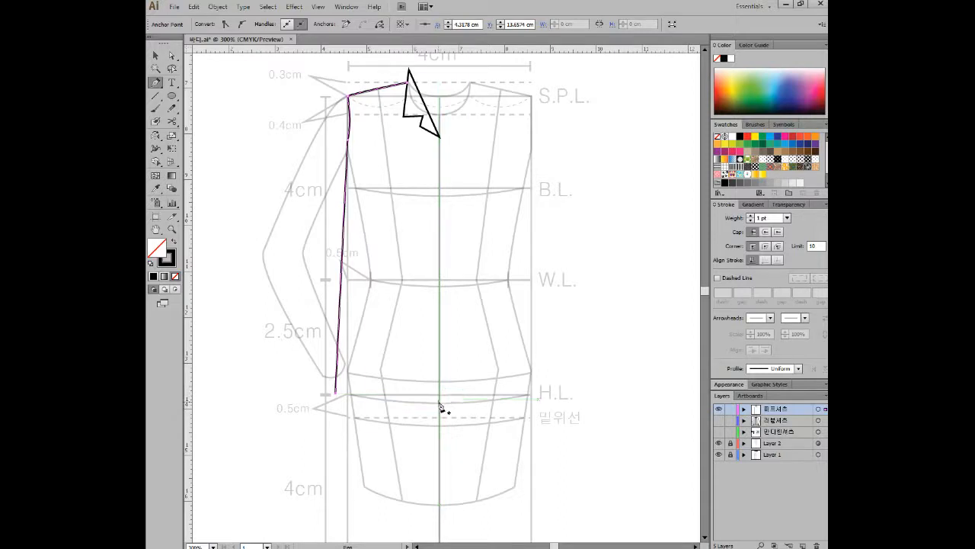
# Try several hem segments from the side seam's lower corner to the center front, undoing each one.
pyautogui.click(337, 395)
pyautogui.click(488, 400)
pyautogui.scroll(3, 446, 368)
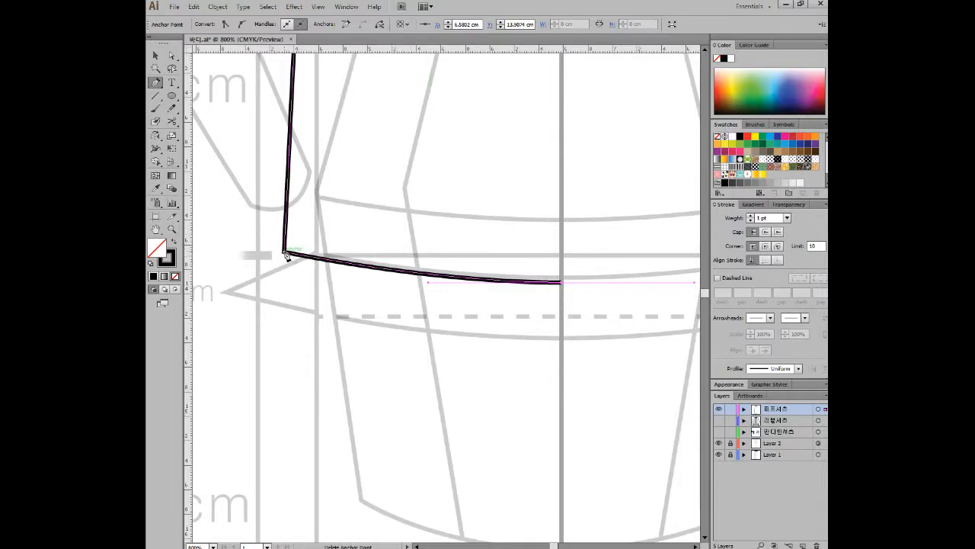
pyautogui.hotkey('ctrl', 'z')
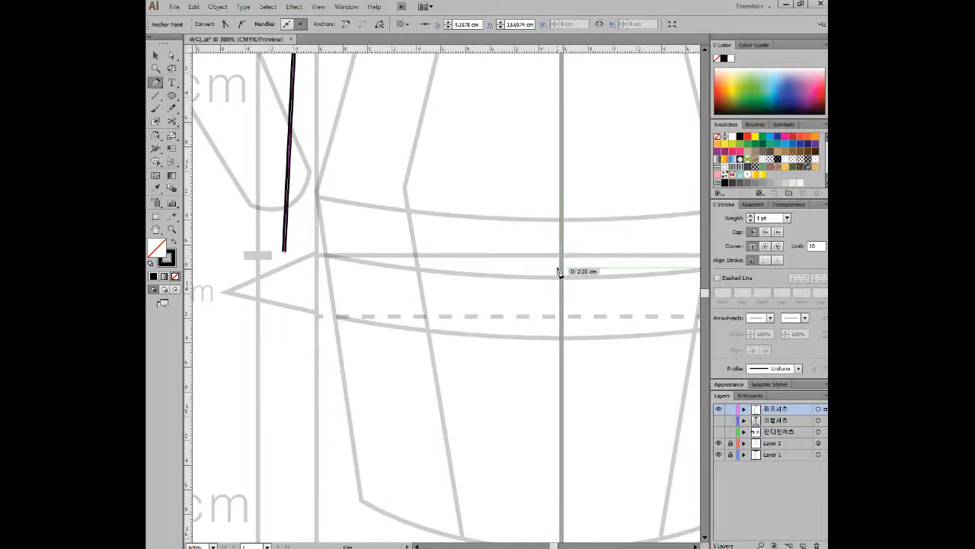
pyautogui.moveTo(560, 282); pyautogui.dragTo(654, 282)
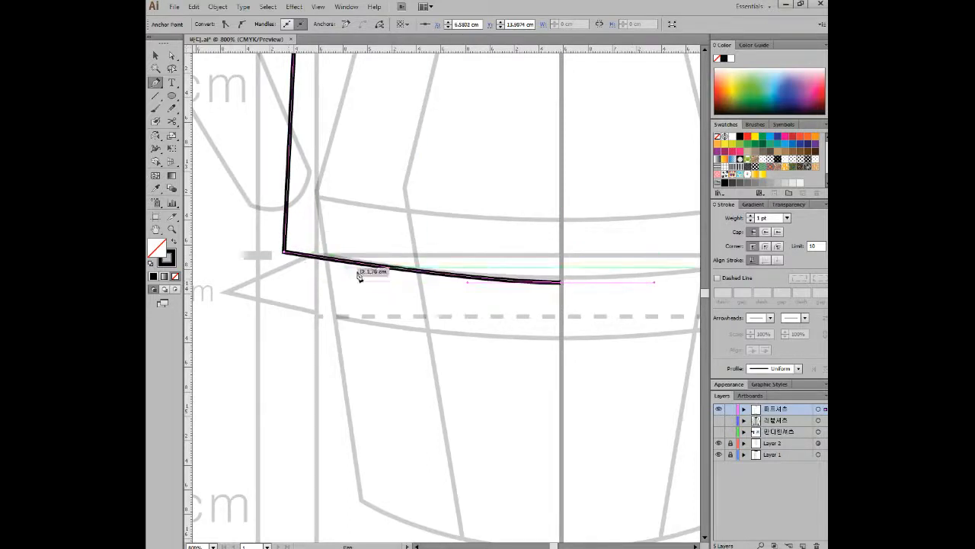
pyautogui.hotkey('ctrl', 'z')
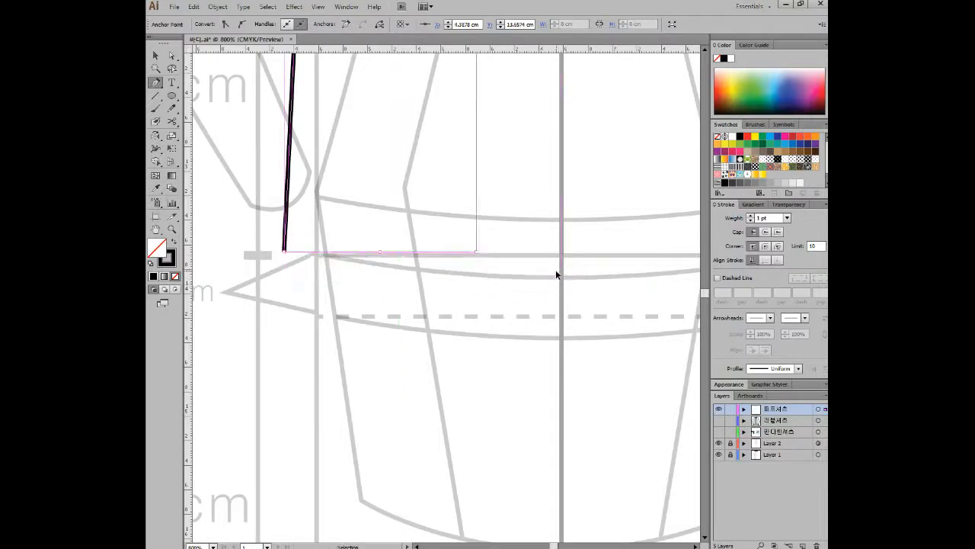
pyautogui.click(661, 251)
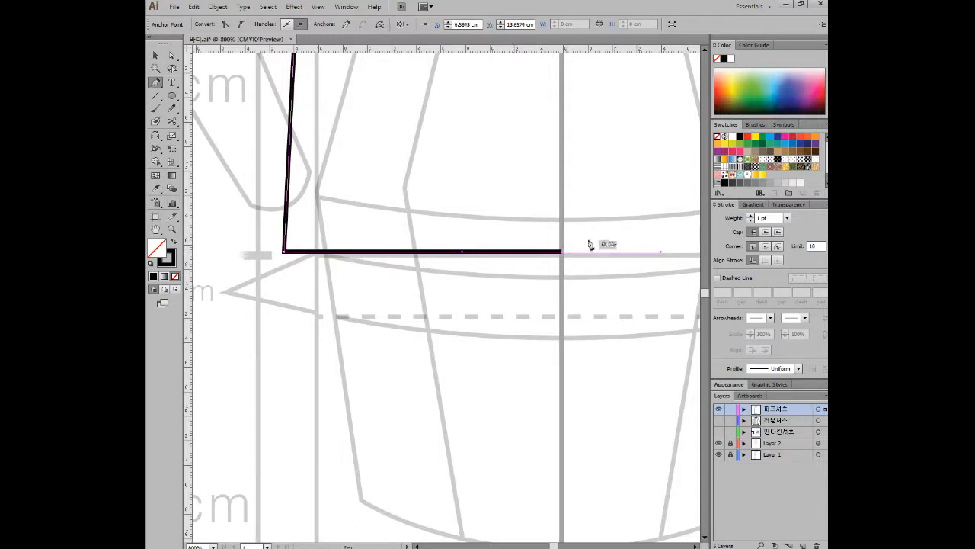
pyautogui.hotkey('ctrl', 'z')
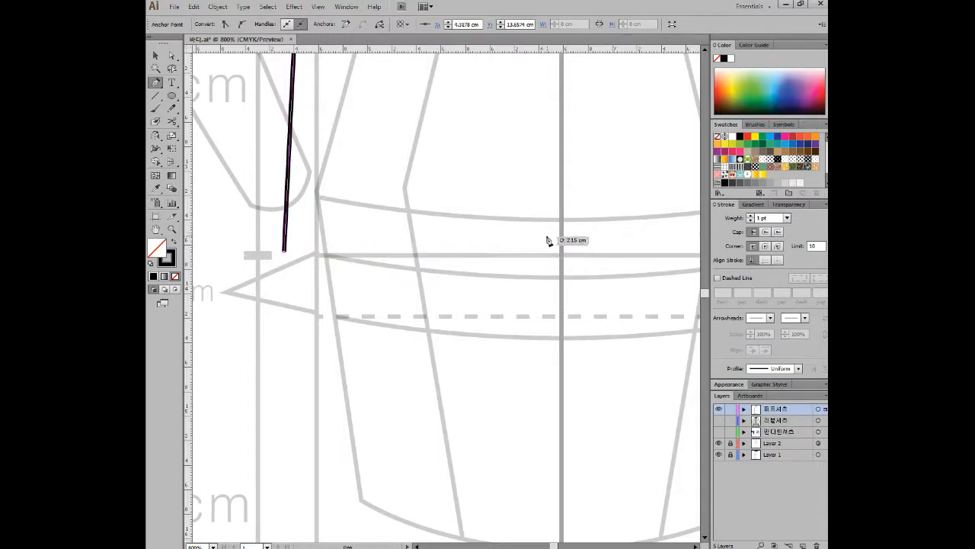
pyautogui.moveTo(561, 243); pyautogui.dragTo(593, 211)
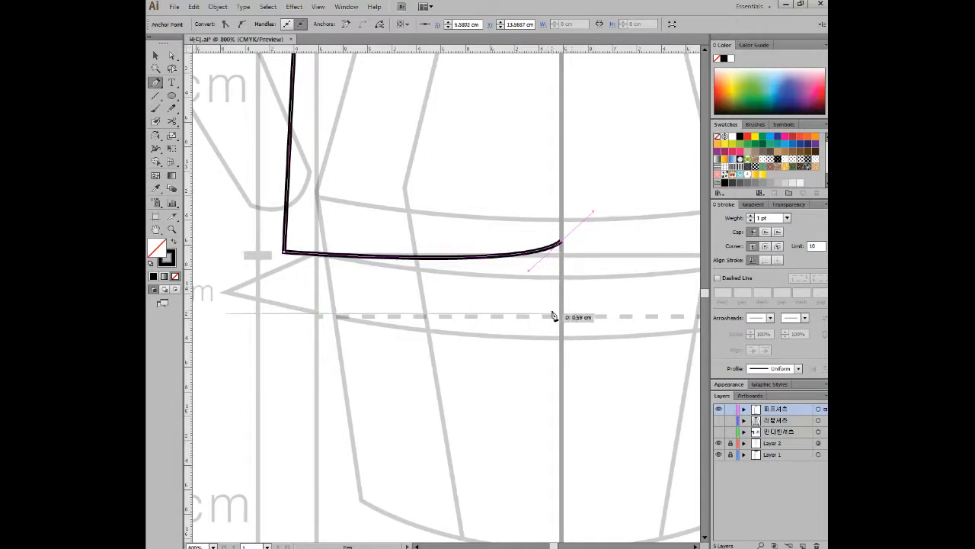
pyautogui.hotkey('ctrl', 'z')
# Draw a gently curved hem from the side seam's lower corner to the center front just below the template's hip curve, and deselect the path.
pyautogui.moveTo(562, 307); pyautogui.dragTo(655, 293)
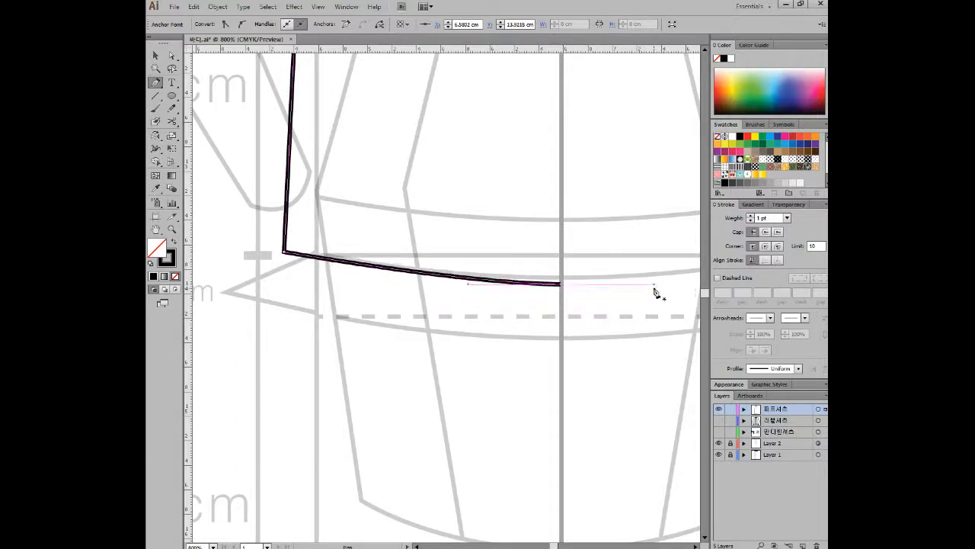
pyautogui.moveTo(468, 287); pyautogui.dragTo(410, 293)
pyautogui.press('ctrl')
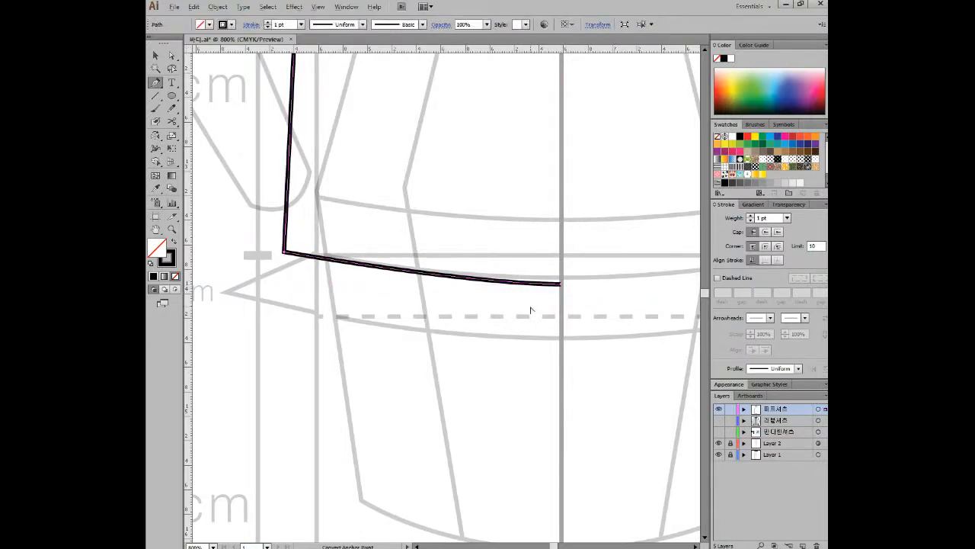
pyautogui.scroll(-4, 531, 311)
pyautogui.hscroll(2, 531, 220)
pyautogui.scroll(2, 498, 207)
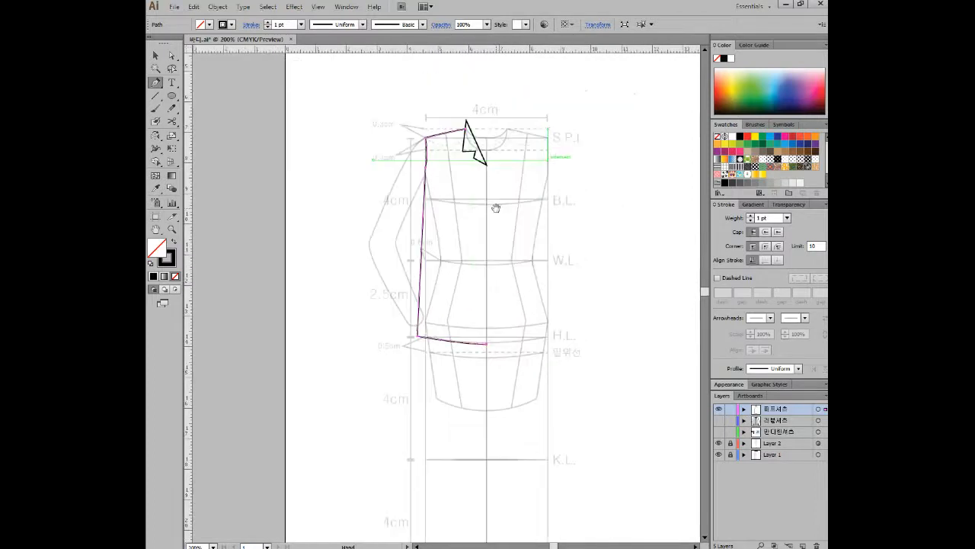
pyautogui.keyDown('ctrl'); pyautogui.click(511, 321); pyautogui.keyUp('ctrl')
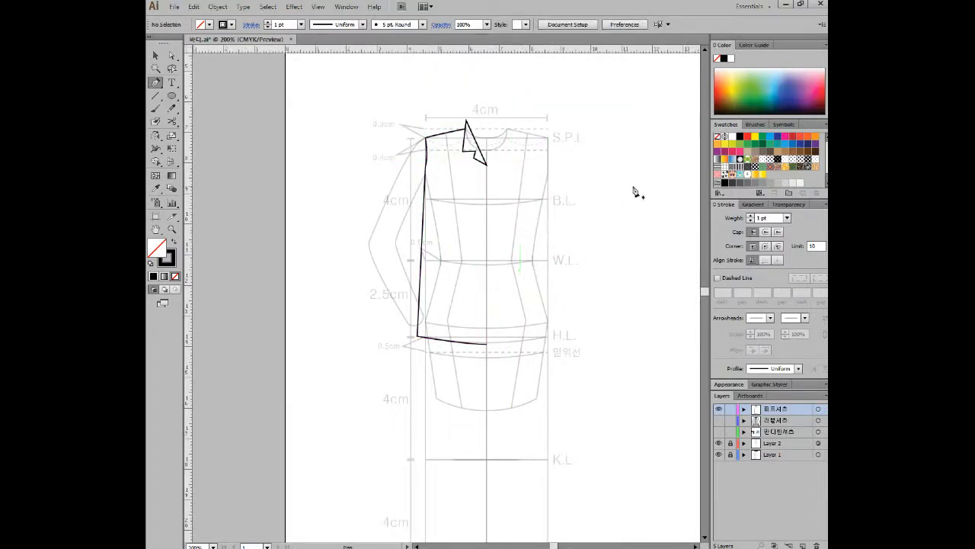
# Examine the shoulder yoke, armhole stitching and chest pockets in the puff shirt image against the drawn body outline.
pyautogui.scroll(4, 439, 183)
pyautogui.moveTo(459, 113); pyautogui.dragTo(452, 223)
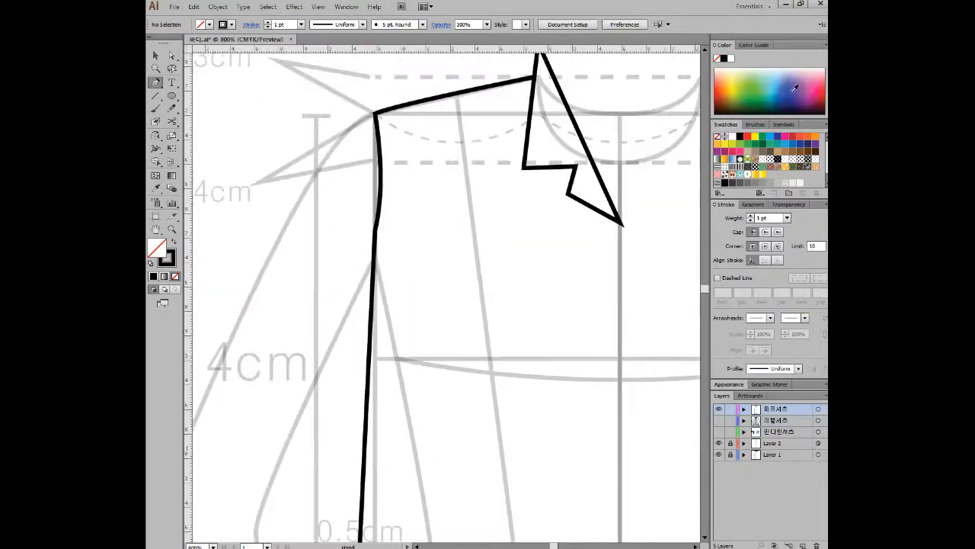
pyautogui.hotkey('alt', 'Tab')
pyautogui.scroll(2, 365, 242)
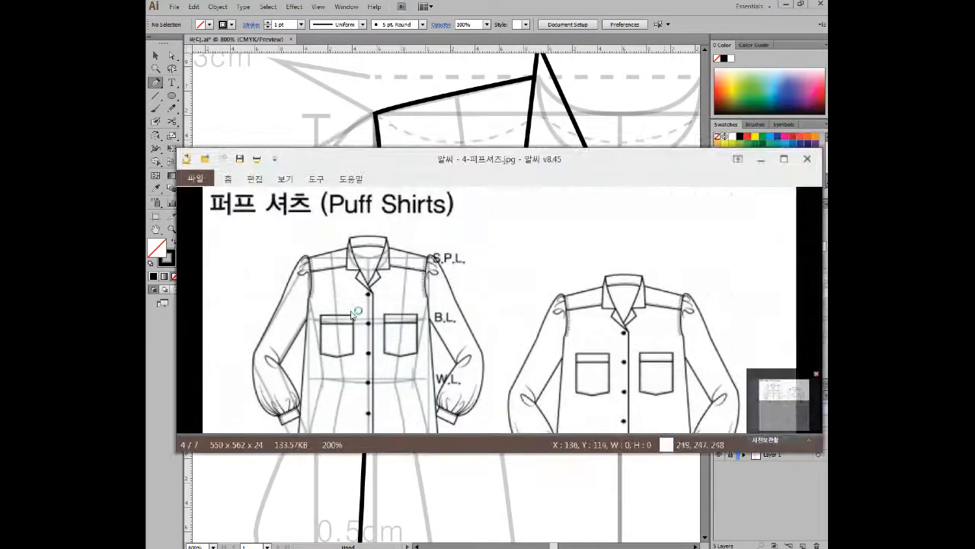
pyautogui.scroll(3, 320, 294)
pyautogui.hscroll(-2, 403, 307)
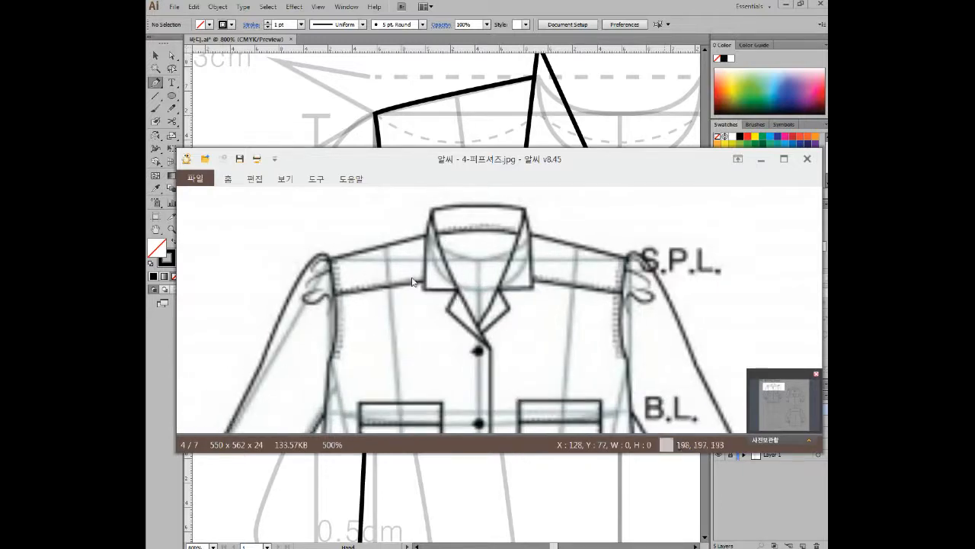
pyautogui.scroll(-2, 507, 271)
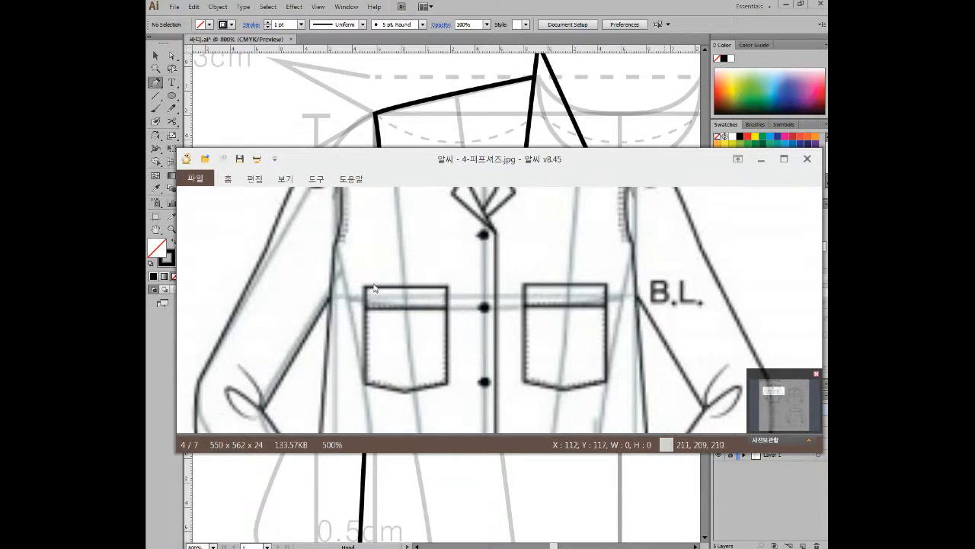
pyautogui.moveTo(447, 399)
pyautogui.moveTo(449, 164); pyautogui.dragTo(689, 165)
pyautogui.hotkey('alt', 'Tab')
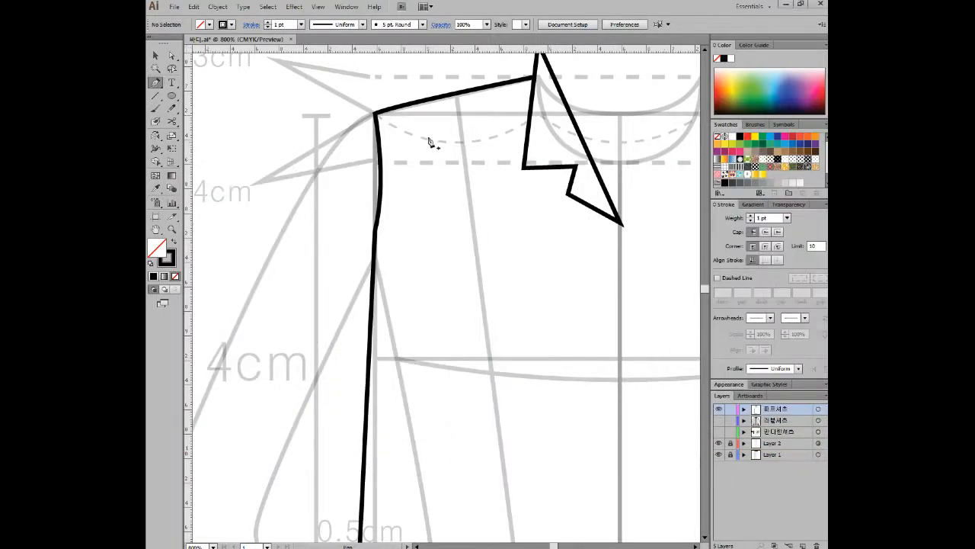
# Draw a curved stitch line just inside the armhole from the shoulder tip to the armhole's lower end, and set its stroke to 0.5 pt.
pyautogui.scroll(2, 440, 124)
pyautogui.hscroll(3, 440, 124)
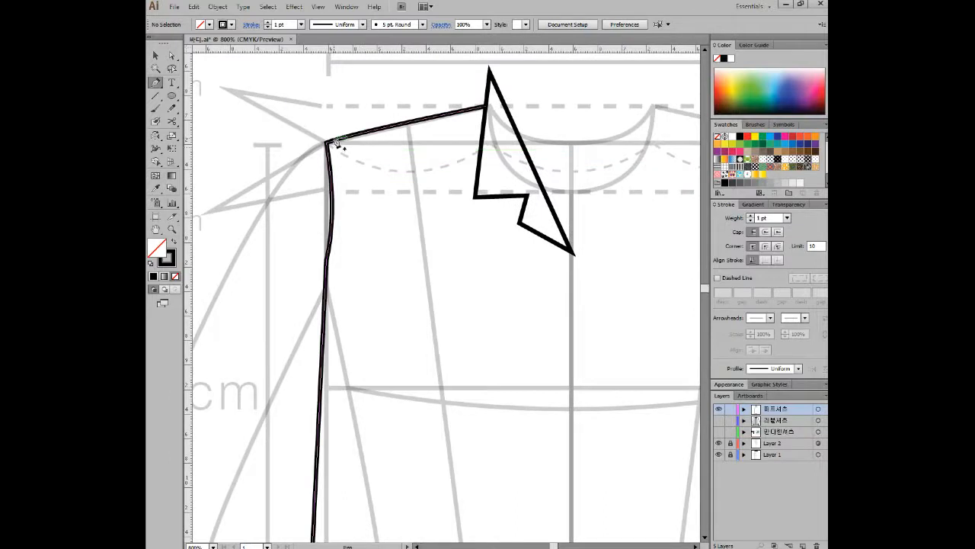
pyautogui.click(332, 141)
pyautogui.moveTo(327, 265); pyautogui.dragTo(302, 327)
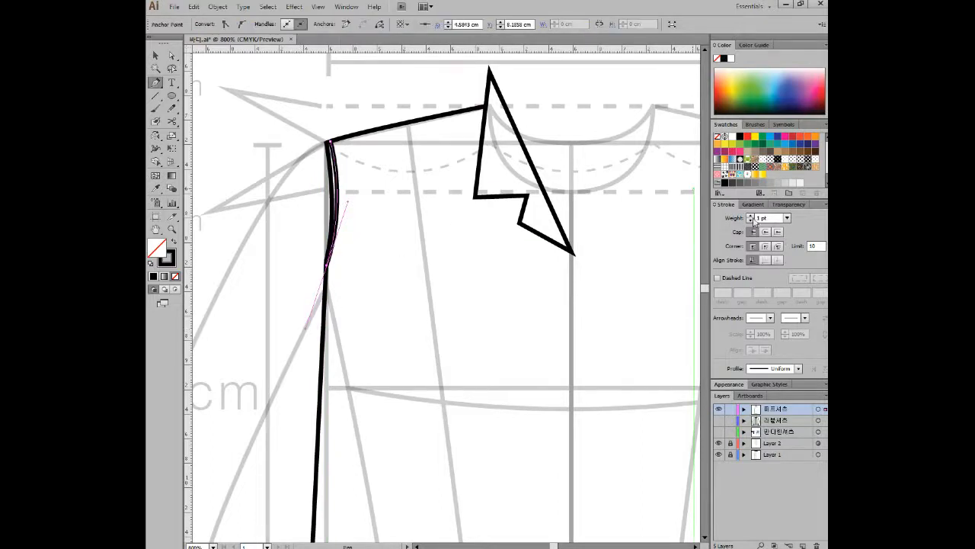
pyautogui.click(787, 219)
pyautogui.click(797, 239)
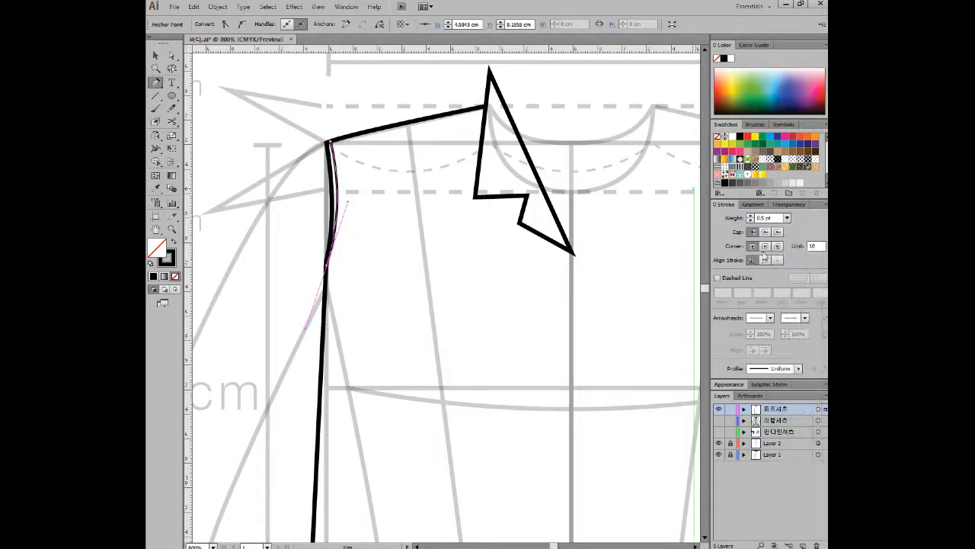
# Turn the armhole stitch line into a dashed line with a 0.7 pt dash, and deselect it.
pyautogui.scroll(5, 719, 281)
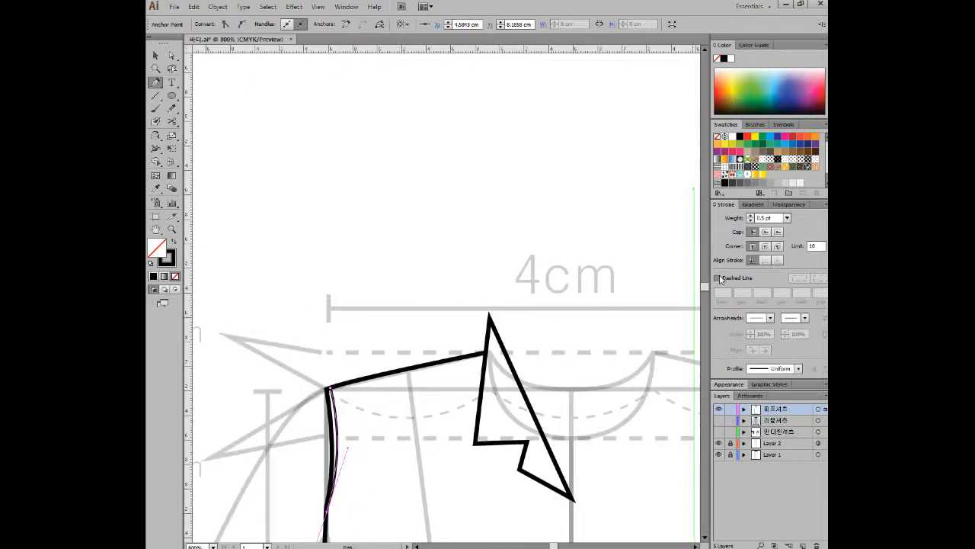
pyautogui.click(717, 278)
pyautogui.keyDown('ctrl'); pyautogui.click(445, 360); pyautogui.keyUp('ctrl')
pyautogui.moveTo(433, 347); pyautogui.dragTo(469, 177)
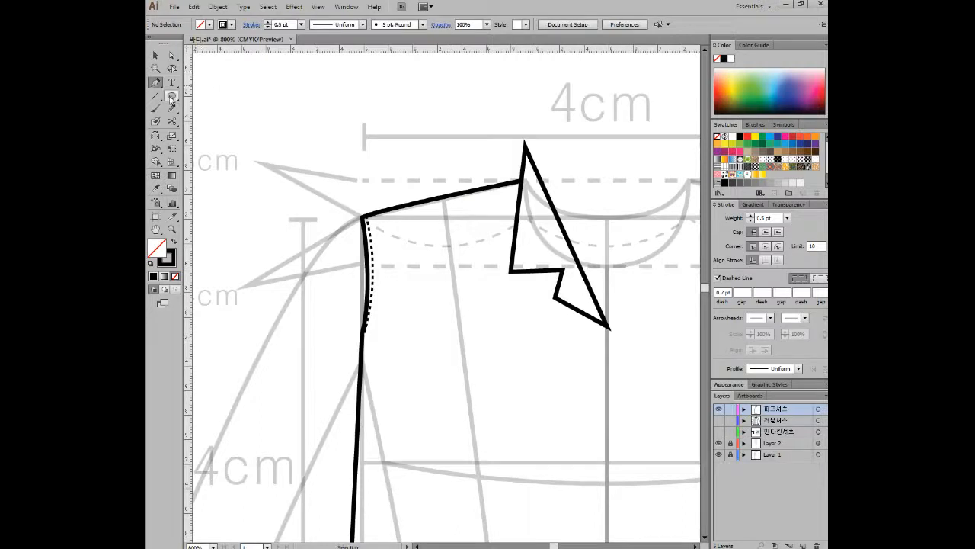
# Draw a straight dashed yoke line from the armhole to the collar edge, parallel to the shoulder seam, and duplicate it slightly offset.
pyautogui.press('\\')
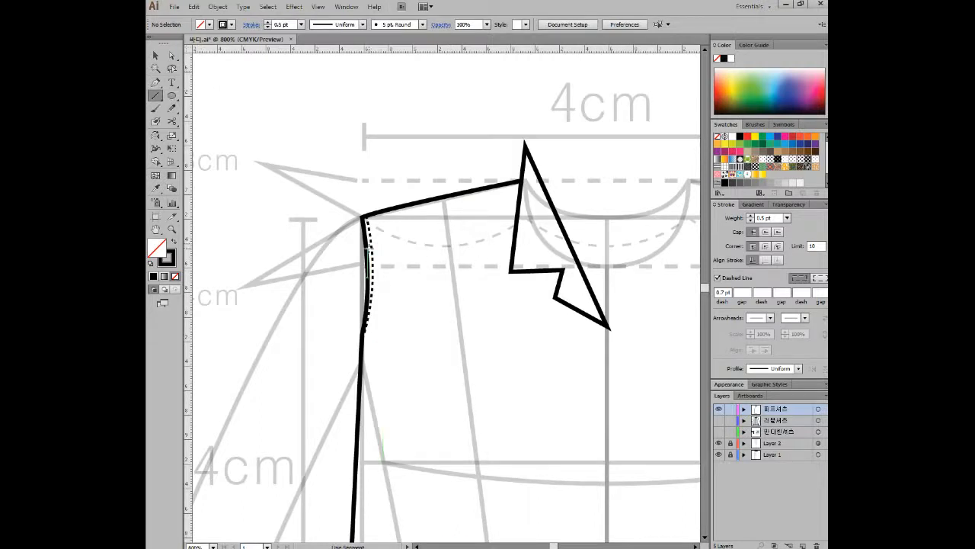
pyautogui.moveTo(368, 248); pyautogui.dragTo(517, 218)
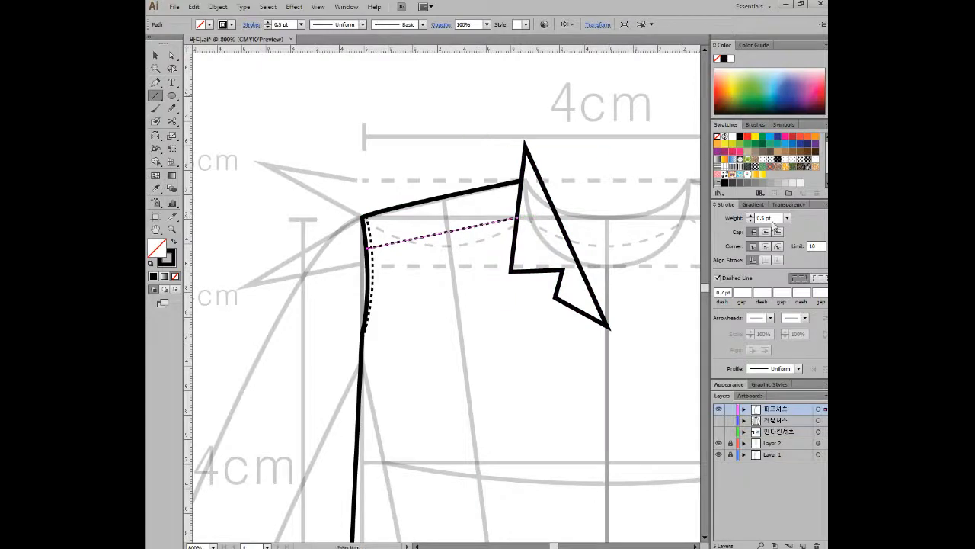
pyautogui.click(156, 55)
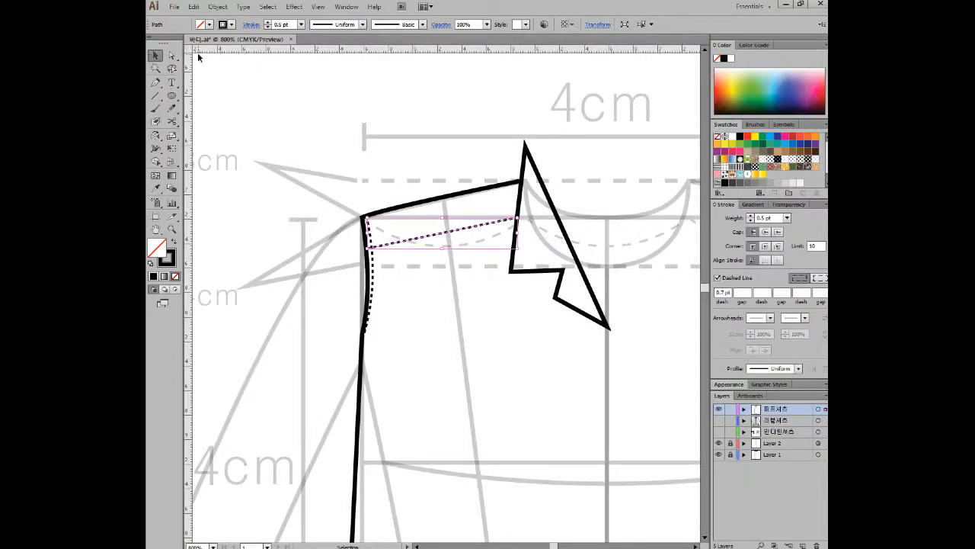
pyautogui.scroll(3, 459, 226)
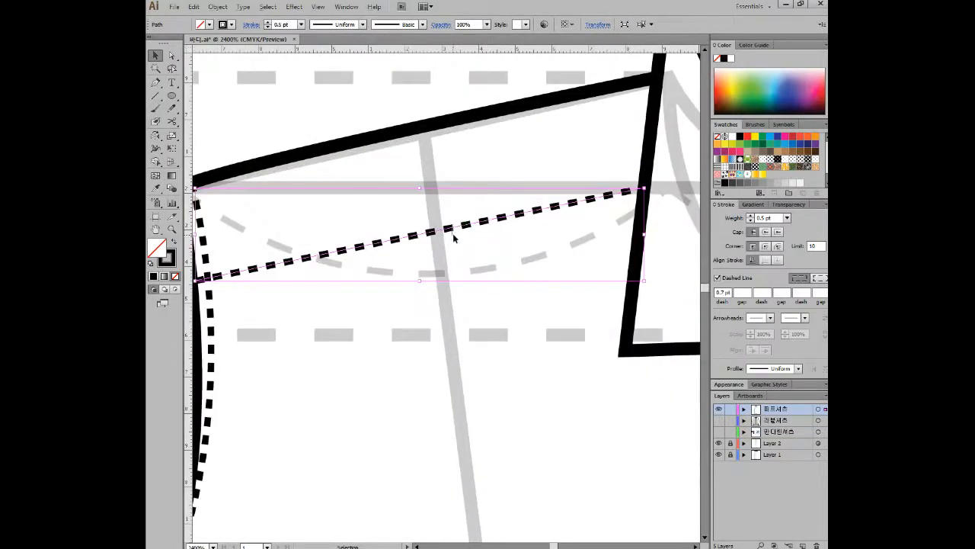
pyautogui.moveTo(448, 229)
pyautogui.mouseDown()
pyautogui.moveTo(454, 239)
pyautogui.moveTo(466, 227)
pyautogui.mouseUp()
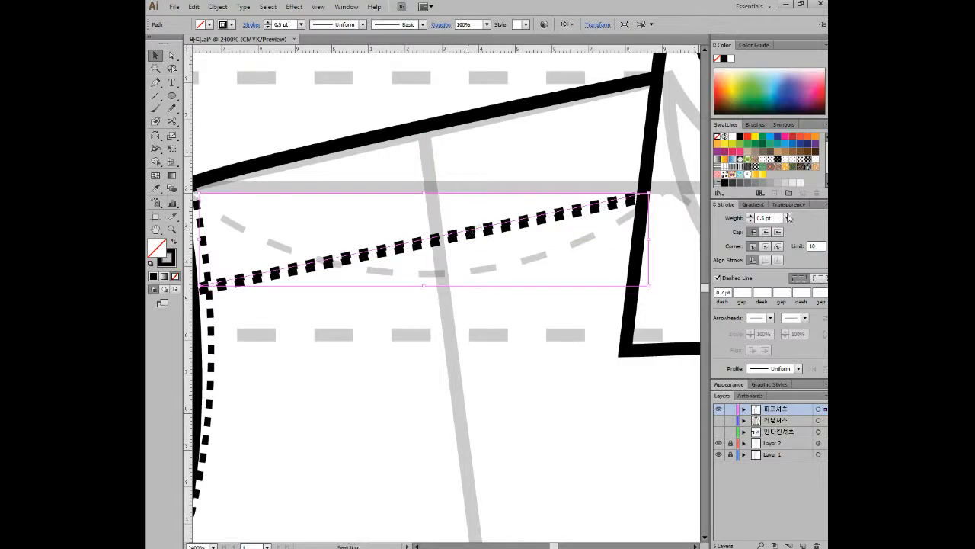
# Make the yoke line's copy a solid 0.75 pt line, nudge it just above the dashed stitching, and deselect it.
pyautogui.click(717, 278)
pyautogui.click(788, 218)
pyautogui.click(794, 253)
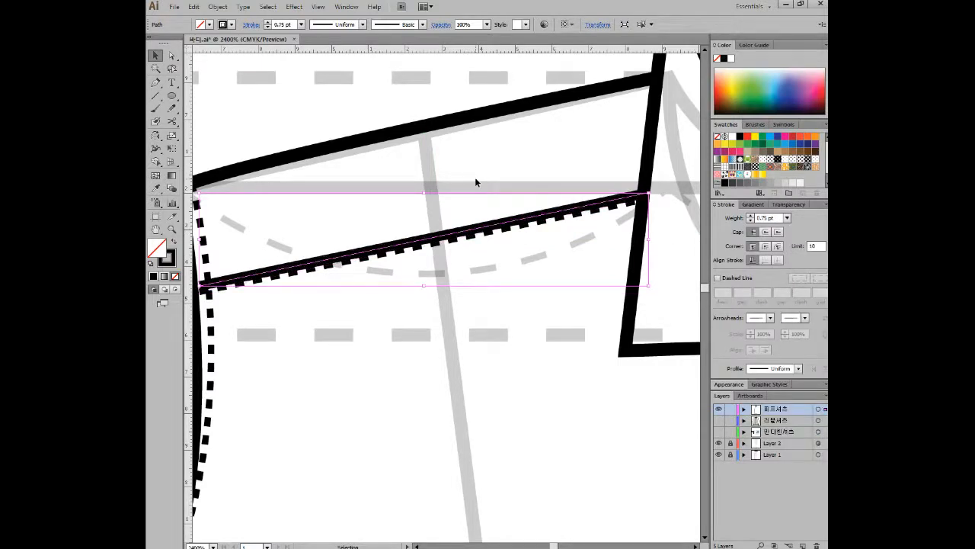
pyautogui.press('Up')
pyautogui.press('Down')
pyautogui.hotkey('ctrl', 'shift', 'a')
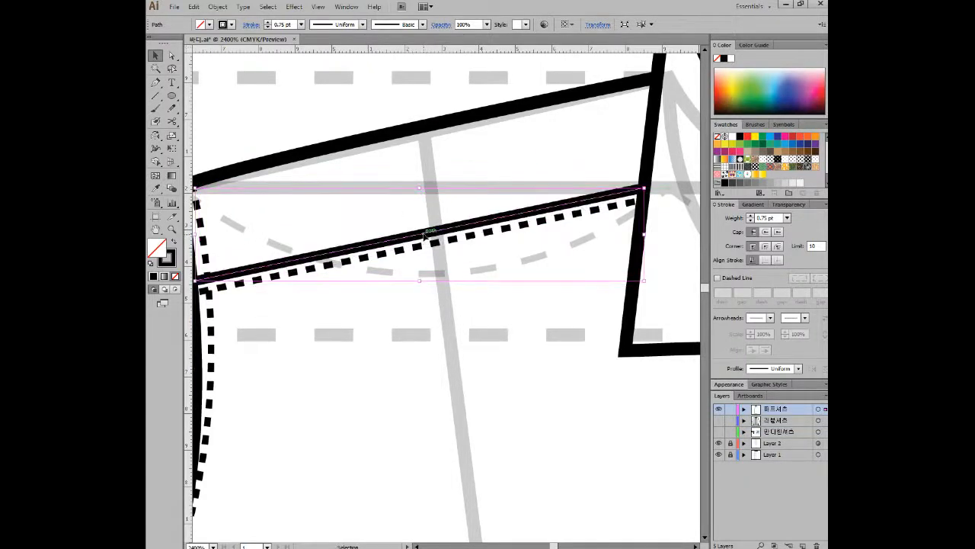
pyautogui.scroll(-2, 465, 312)
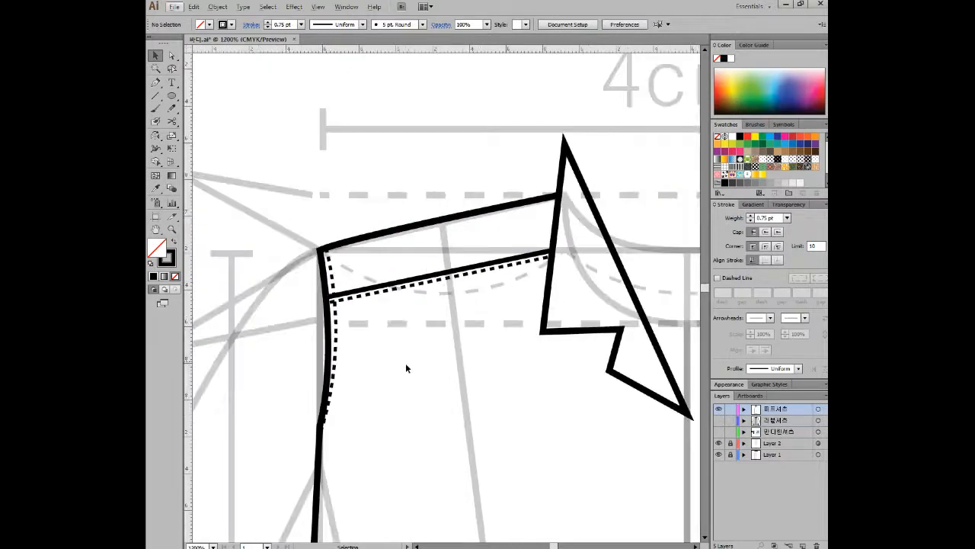
# Draw a chest pocket rectangle about 0.97 by 1.33 cm across the template's bust line, between the side seam and center front.
pyautogui.scroll(-1, 408, 359)
pyautogui.scroll(-3, 429, 392)
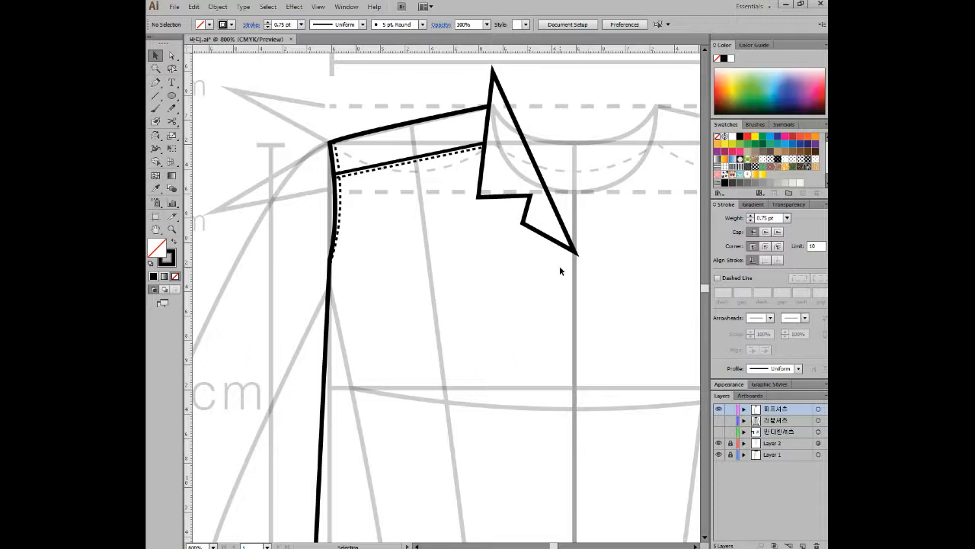
pyautogui.hotkey('ctrl', '-')
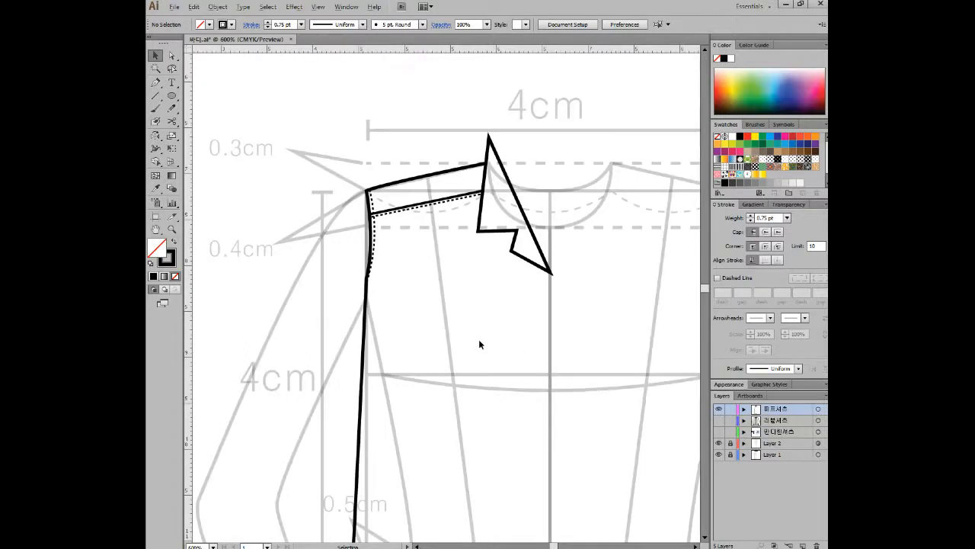
pyautogui.moveTo(264, 290); pyautogui.dragTo(248, 207)
pyautogui.moveTo(171, 95); pyautogui.dragTo(236, 96)
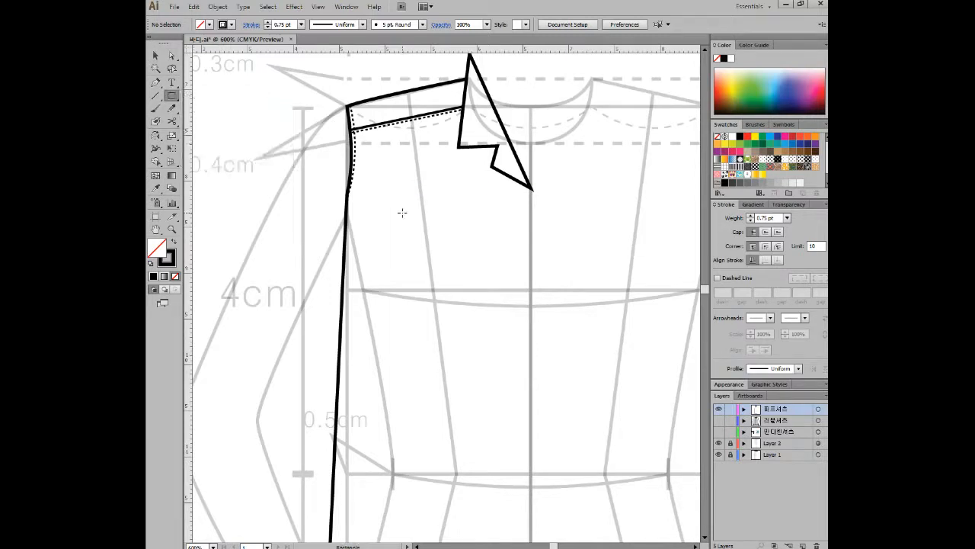
pyautogui.moveTo(392, 218); pyautogui.dragTo(480, 342)
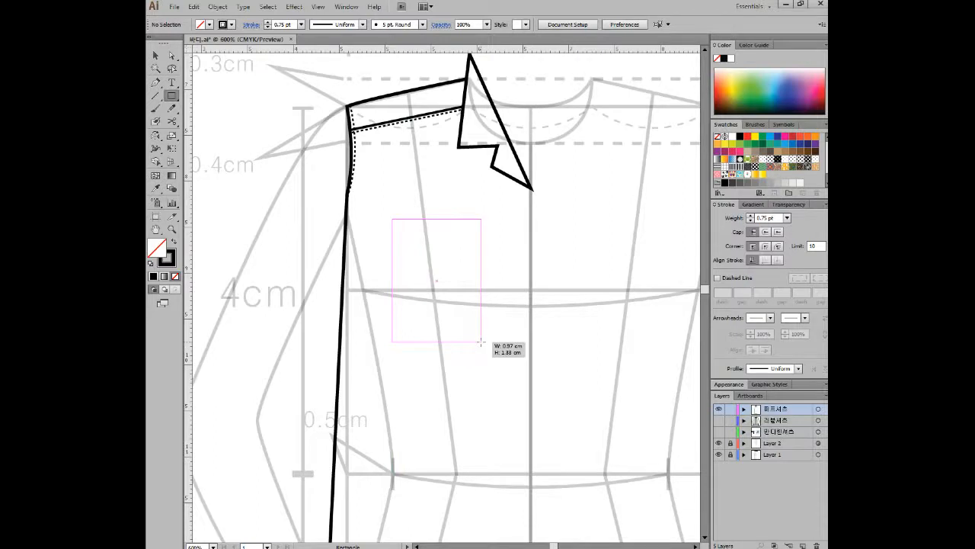
pyautogui.moveTo(481, 341)
pyautogui.mouseDown()
pyautogui.moveTo(477, 384)
pyautogui.moveTo(480, 366)
pyautogui.mouseUp()
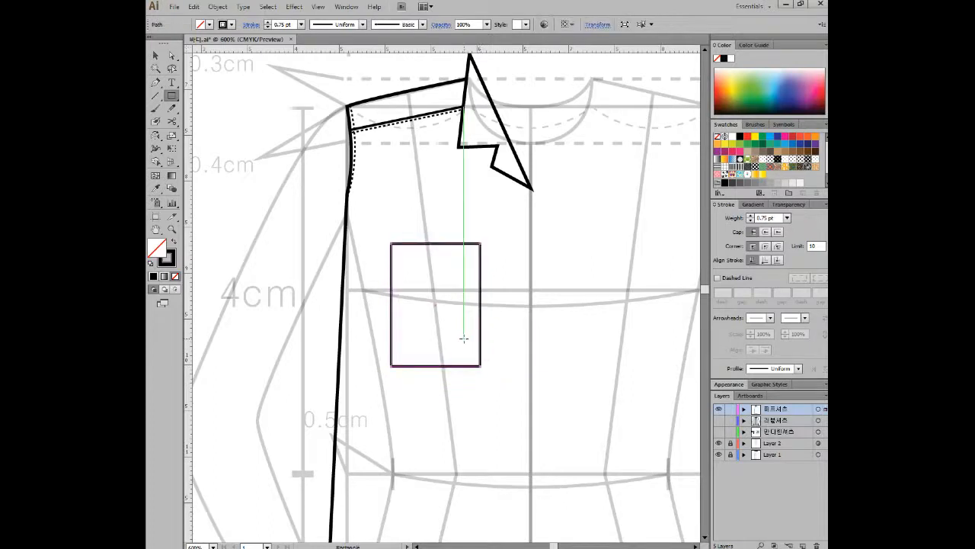
# Add an anchor point at the middle of the pocket's bottom edge and pull it down about 0.13 cm to form a point.
pyautogui.scroll(1, 463, 338)
pyautogui.moveTo(452, 349); pyautogui.dragTo(444, 269)
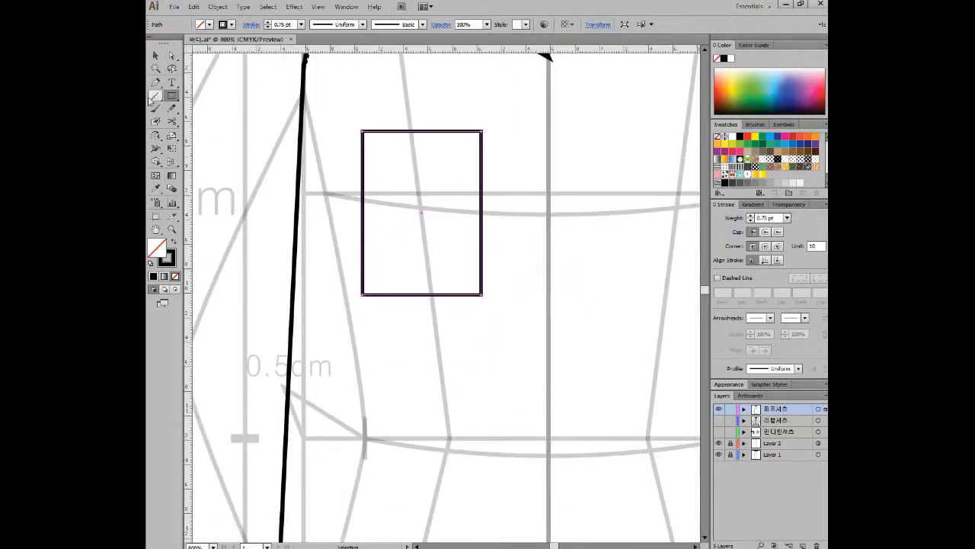
pyautogui.click(152, 84)
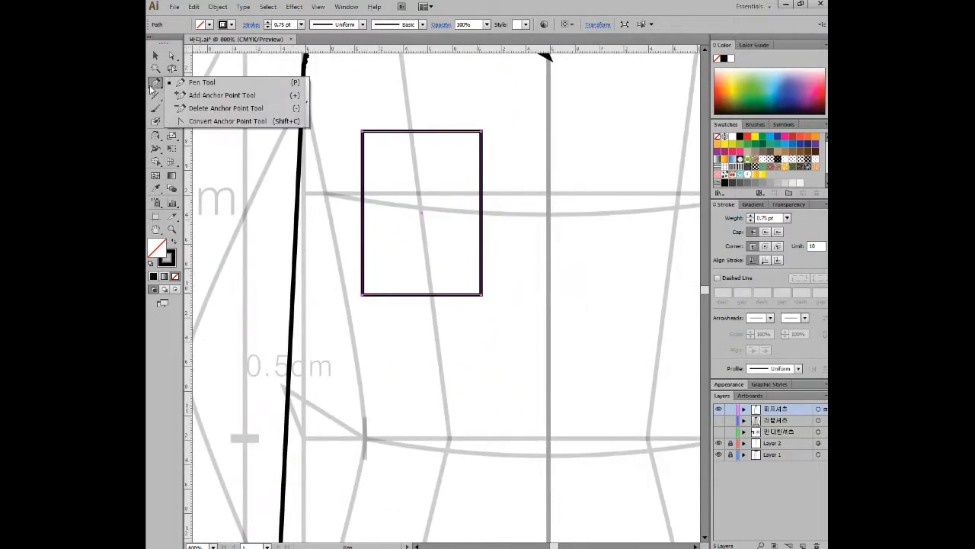
pyautogui.click(206, 95)
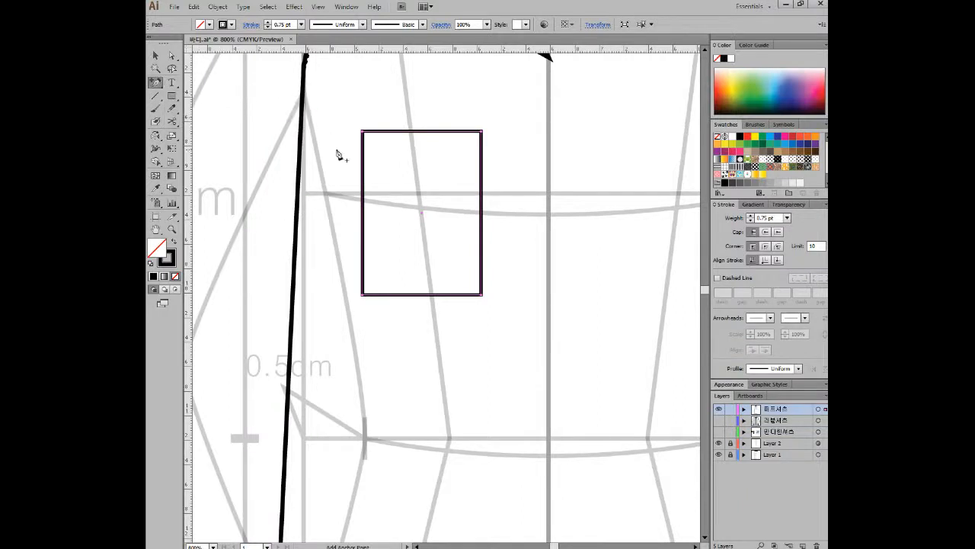
pyautogui.click(428, 295)
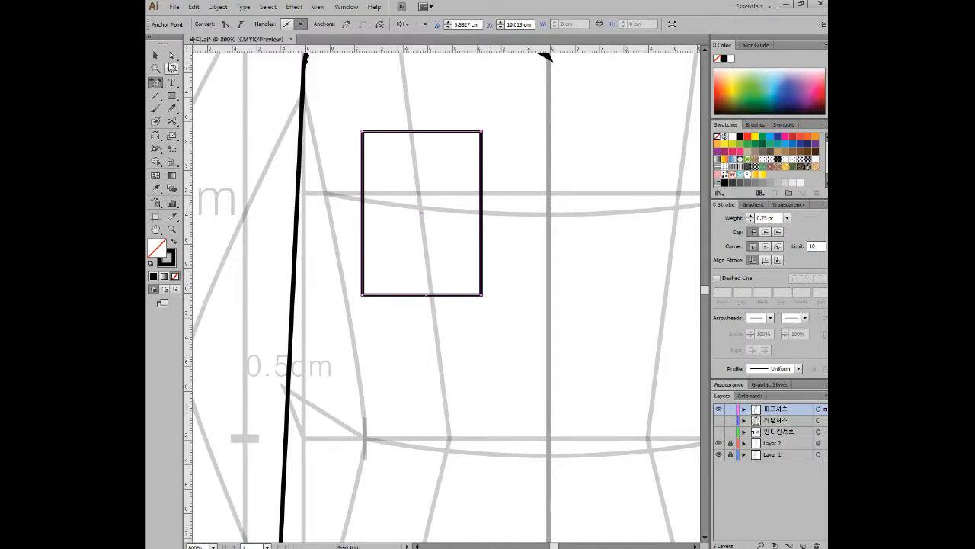
pyautogui.click(171, 56)
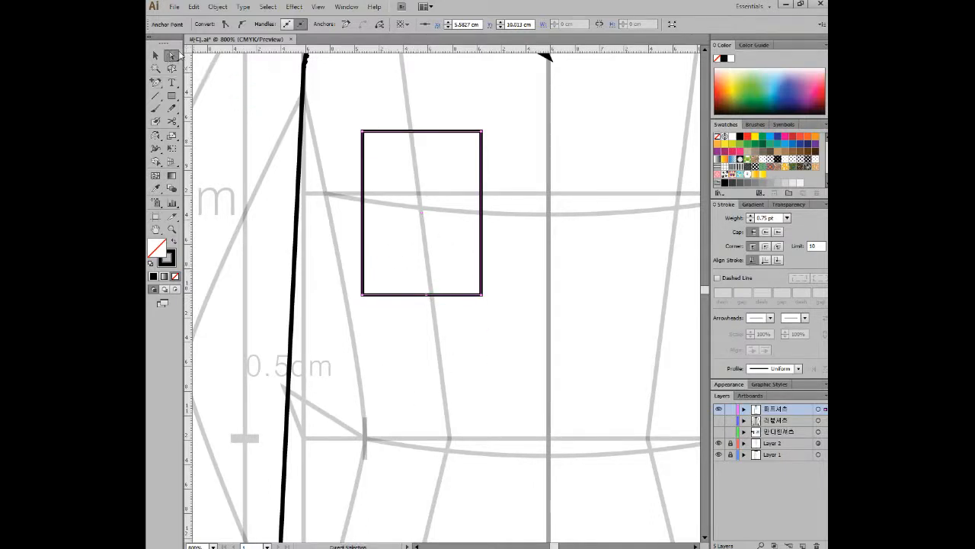
pyautogui.moveTo(422, 295); pyautogui.dragTo(423, 315)
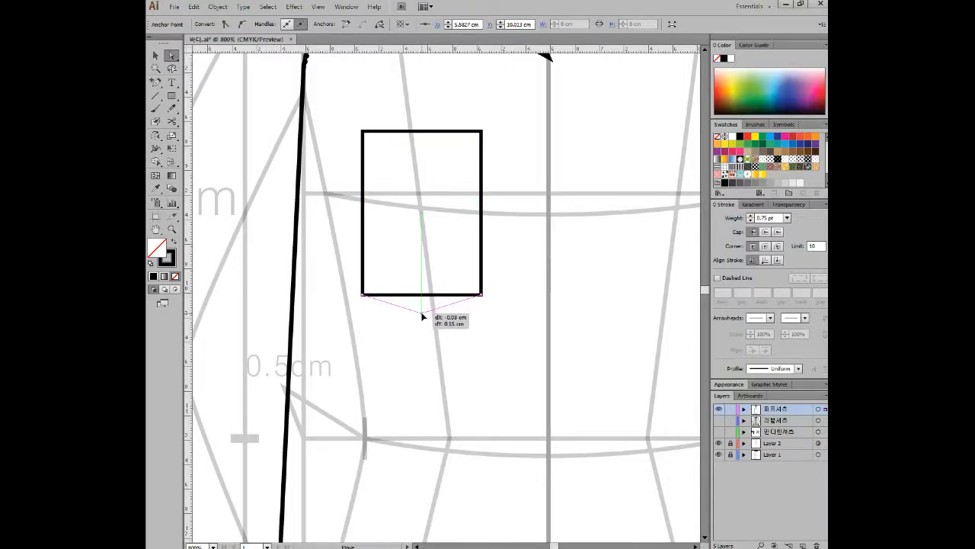
pyautogui.moveTo(424, 316); pyautogui.dragTo(423, 316)
pyautogui.moveTo(422, 315); pyautogui.dragTo(422, 310)
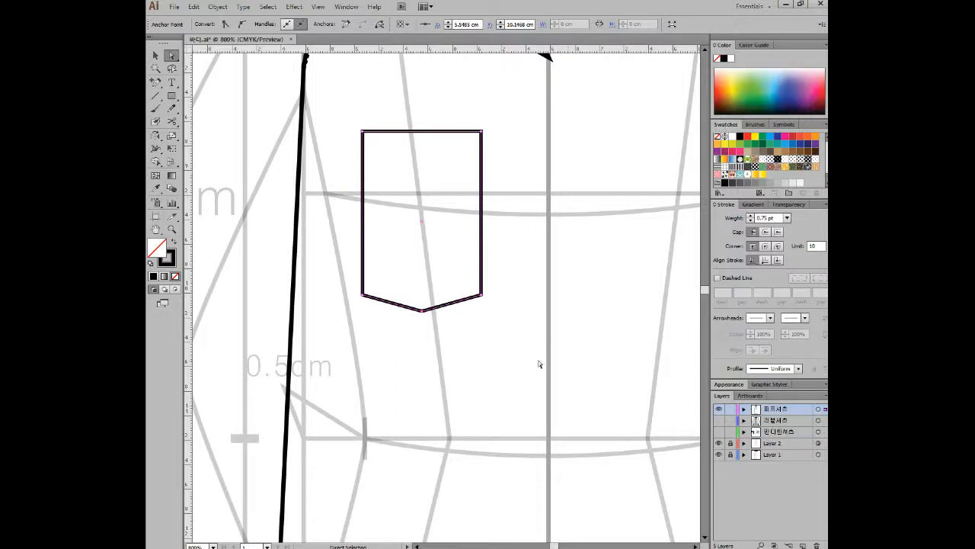
# Shorten the pocket by lowering its top edge, and compare it with the pockets in the puff shirt image.
pyautogui.moveTo(344, 118); pyautogui.dragTo(482, 155)
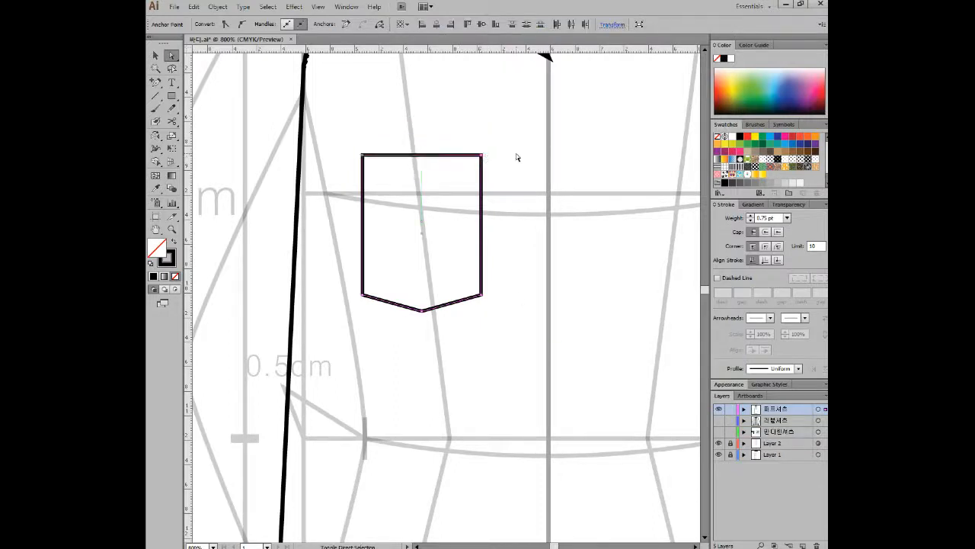
pyautogui.click(518, 157)
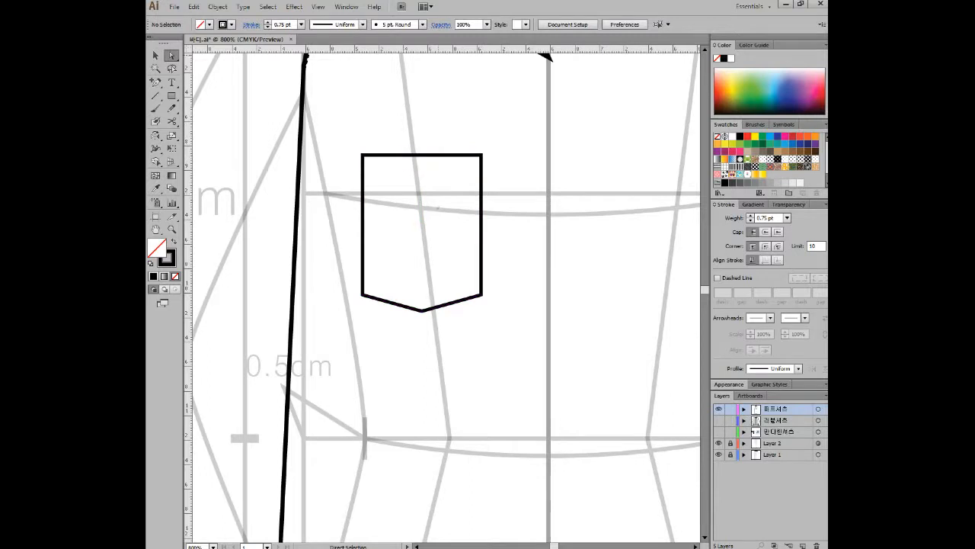
pyautogui.hotkey('alt', 'Tab')
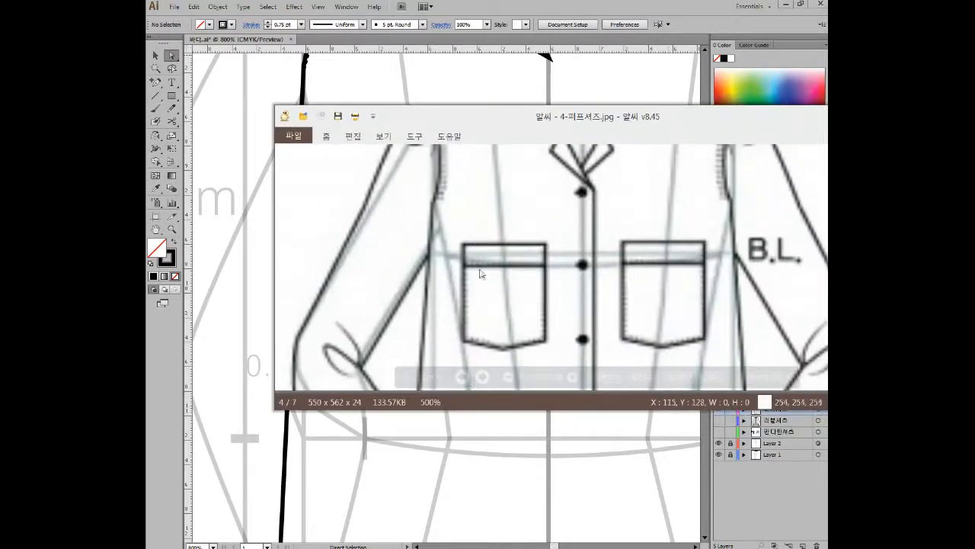
pyautogui.hotkey('alt', 'Tab')
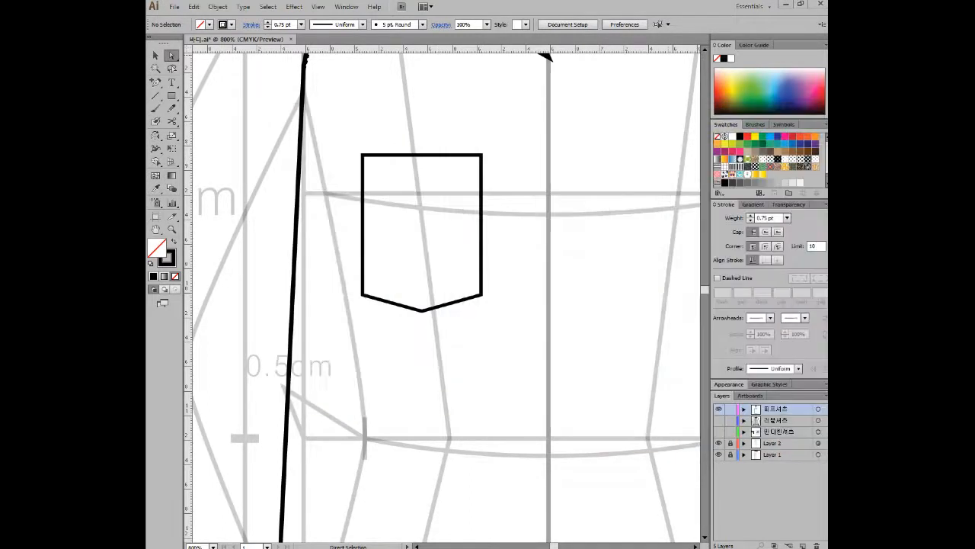
# Select the chest pocket outline and offset its path inward with an offset of -0.05 cm.
pyautogui.click(155, 54)
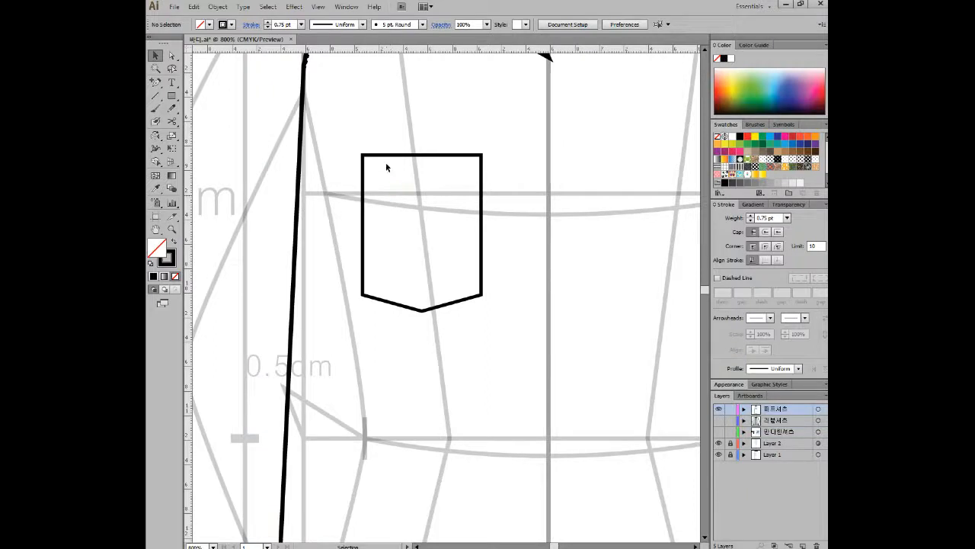
pyautogui.moveTo(409, 127); pyautogui.dragTo(433, 195)
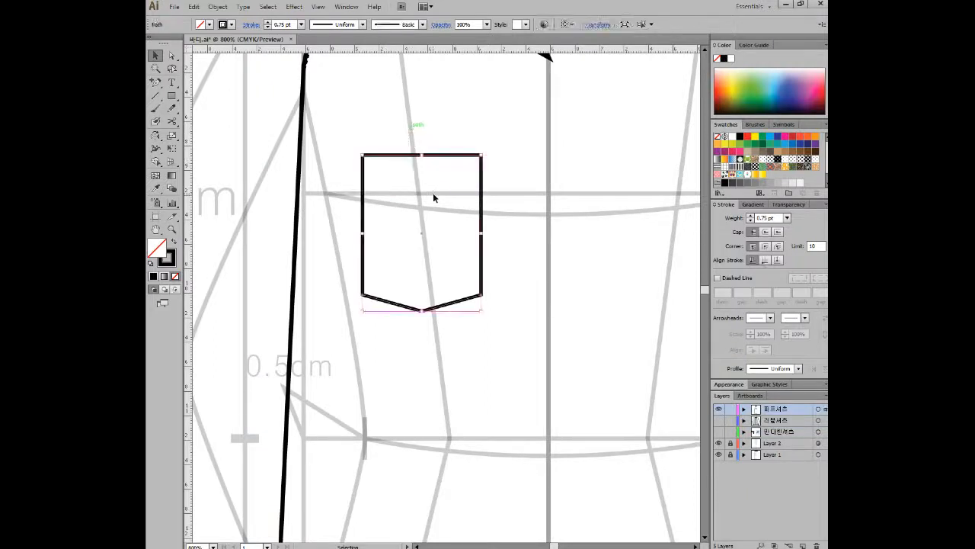
pyautogui.click(419, 162)
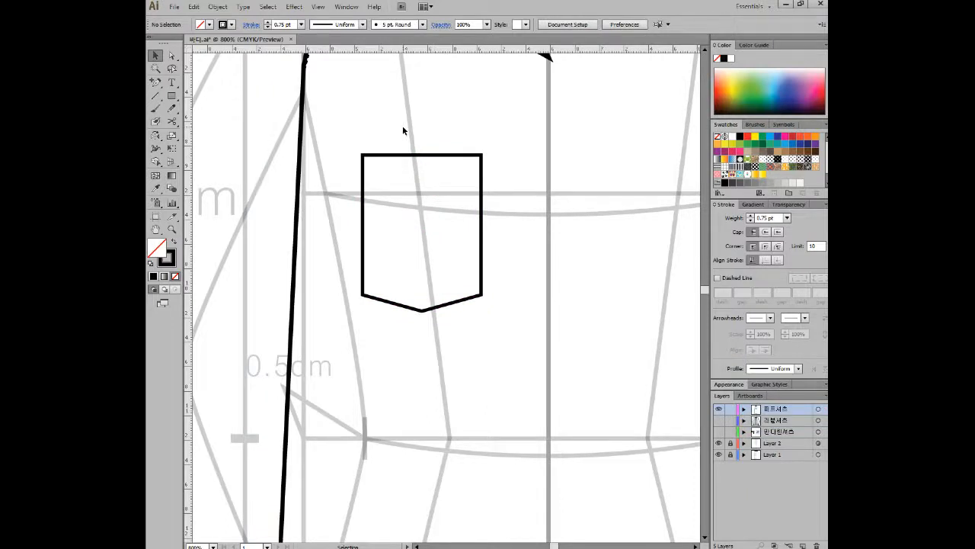
pyautogui.moveTo(403, 135); pyautogui.dragTo(418, 184)
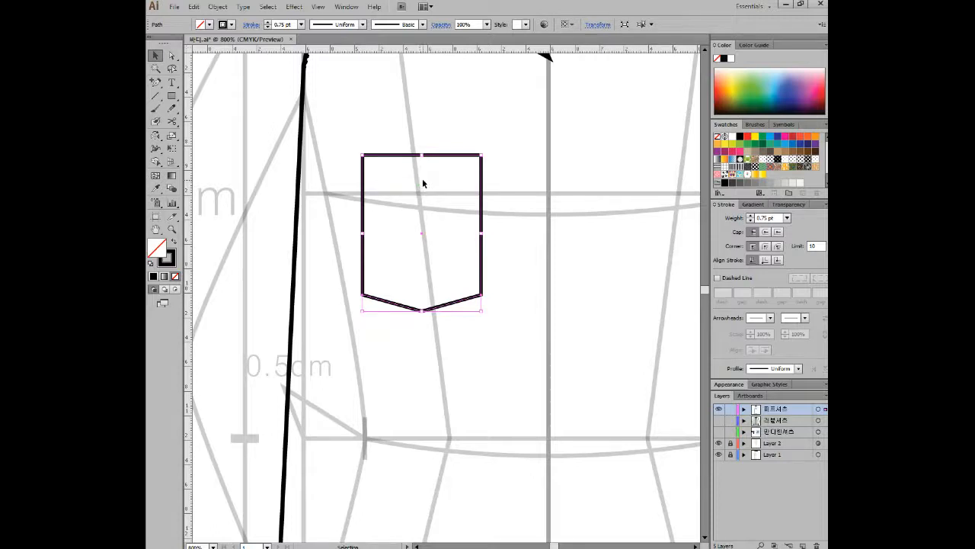
pyautogui.click(194, 8)
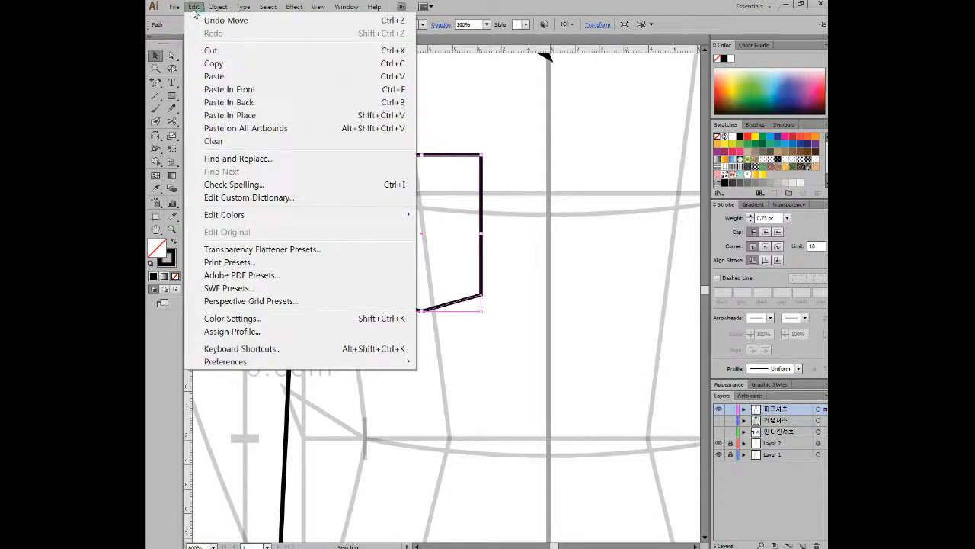
pyautogui.moveTo(217, 6)
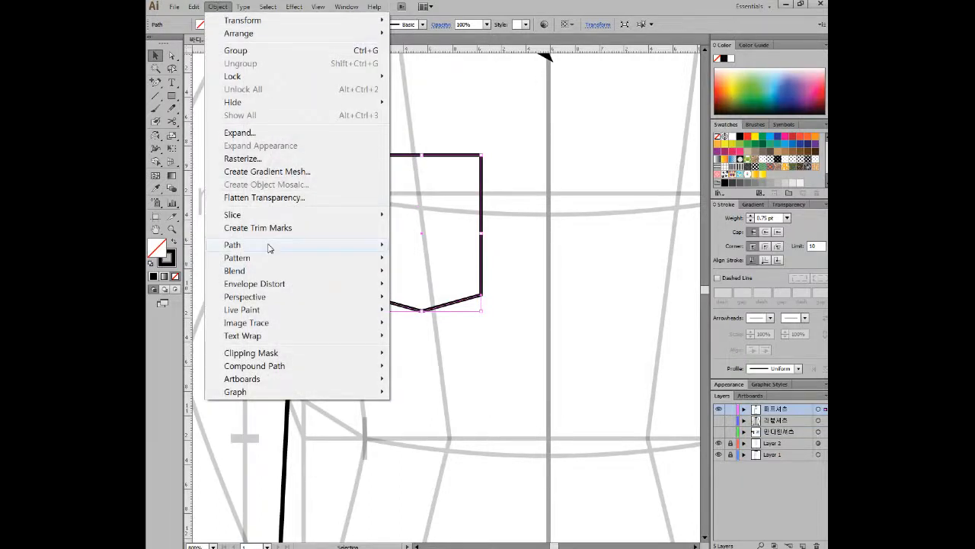
pyautogui.moveTo(269, 246)
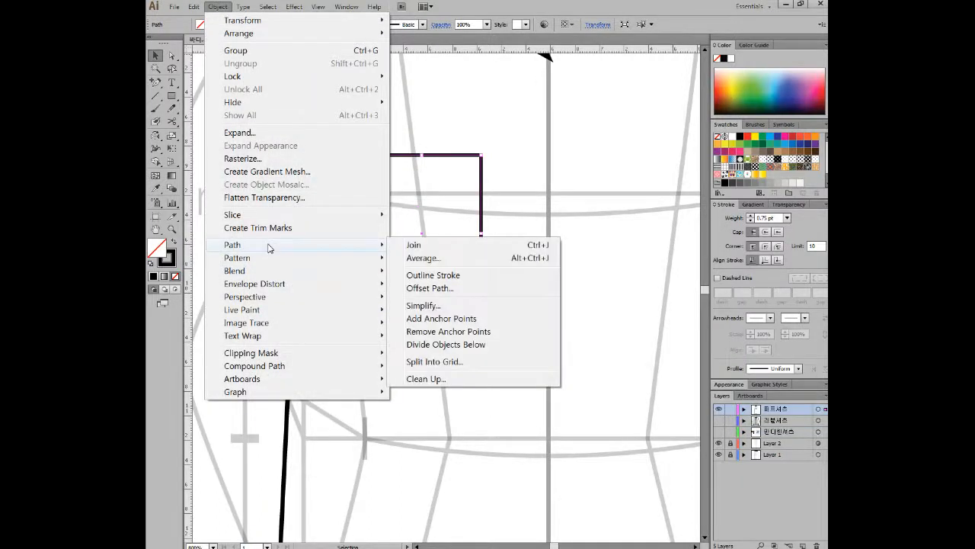
pyautogui.click(477, 288)
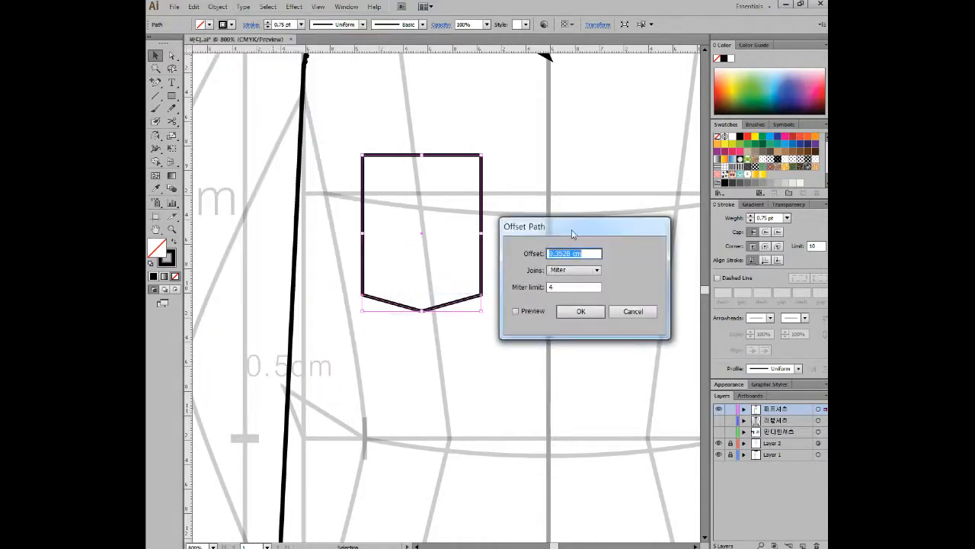
pyautogui.click(516, 312)
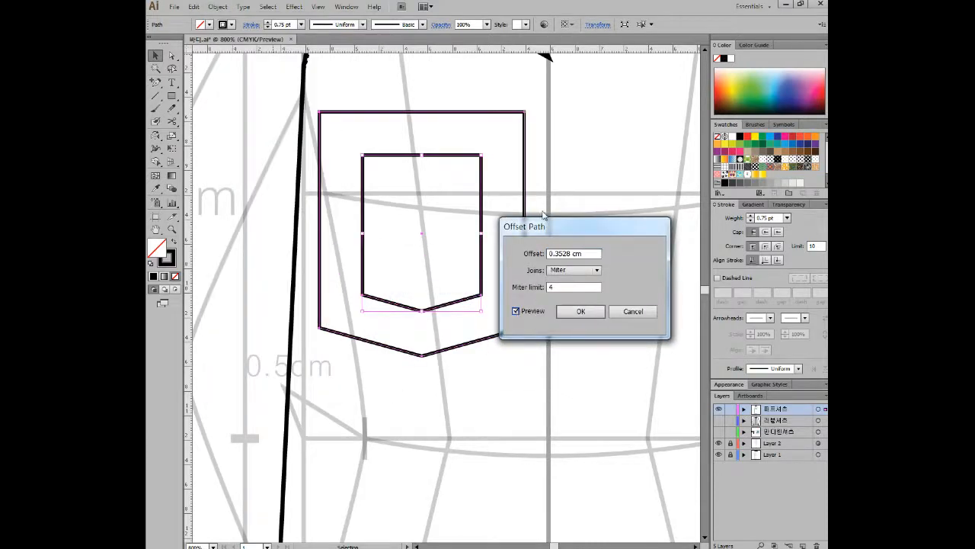
pyautogui.moveTo(549, 226); pyautogui.dragTo(584, 269)
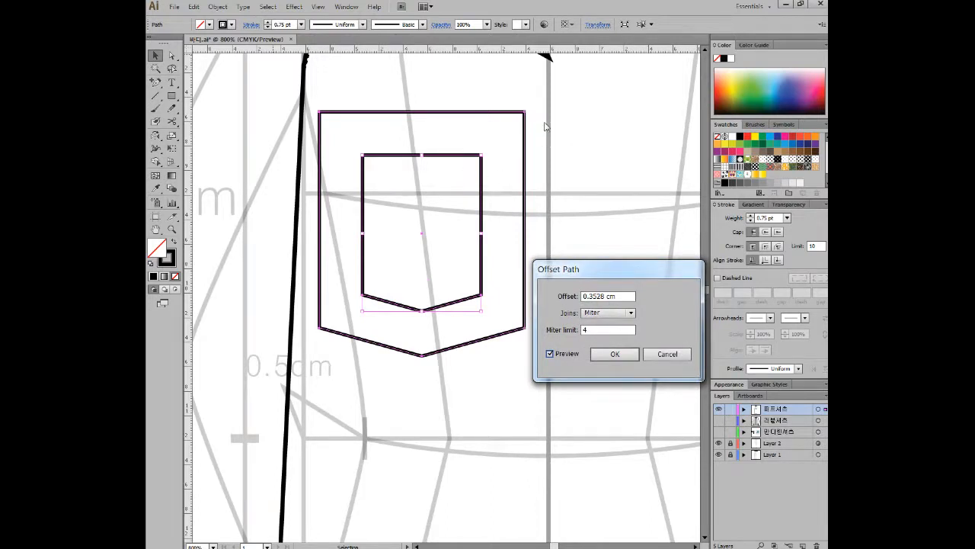
pyautogui.moveTo(630, 295); pyautogui.dragTo(528, 298)
pyautogui.write('-0.1')
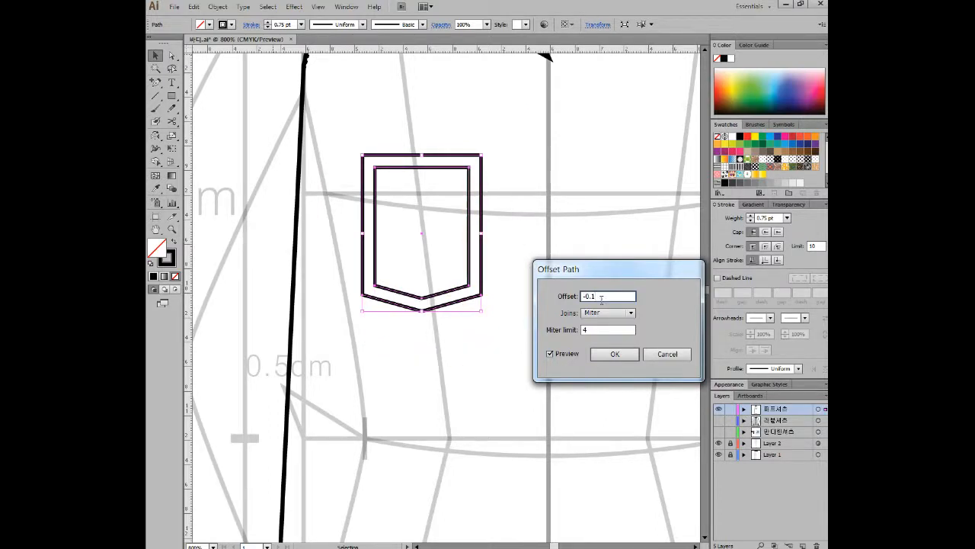
pyautogui.write('05')
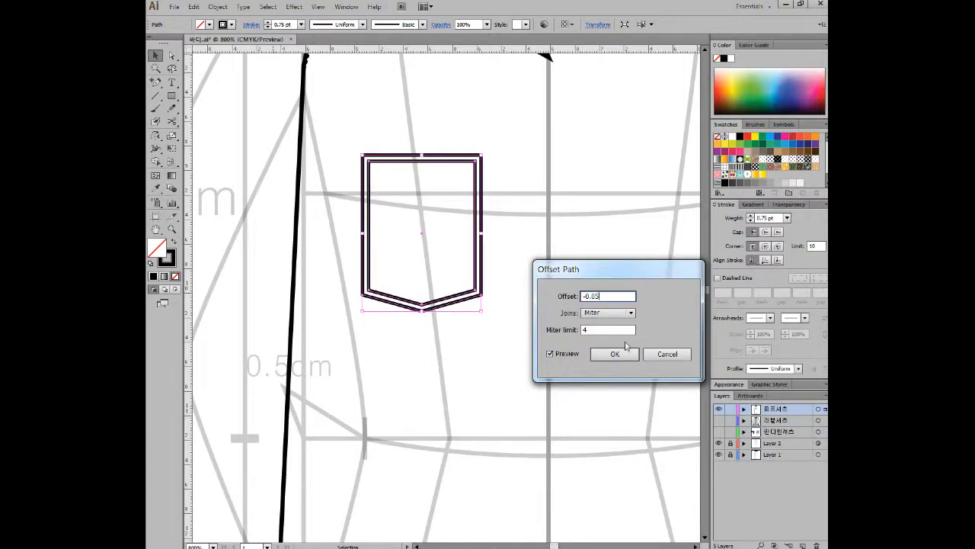
pyautogui.click(618, 354)
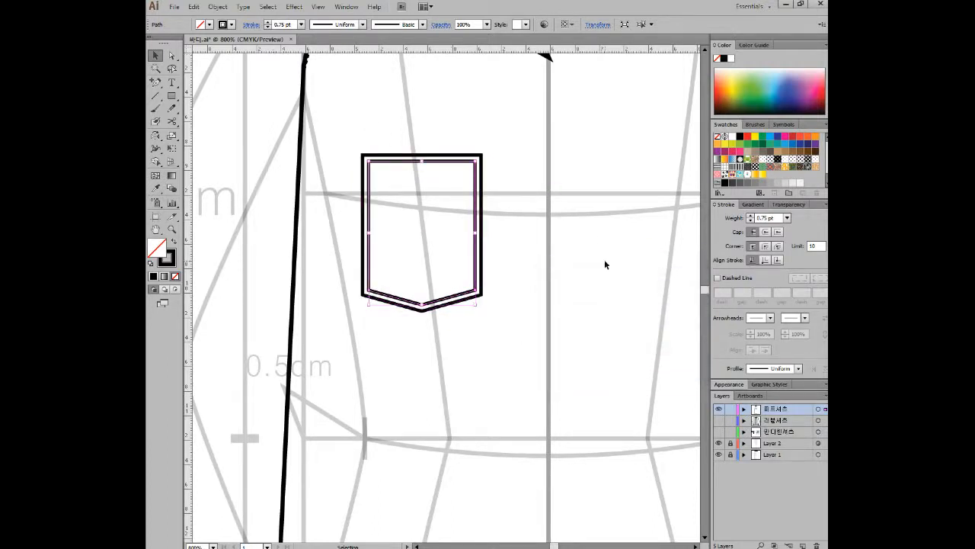
# Turn the inner pocket outline into stitching with a 0.5 pt dashed line and 0.7 pt dashes.
pyautogui.click(717, 279)
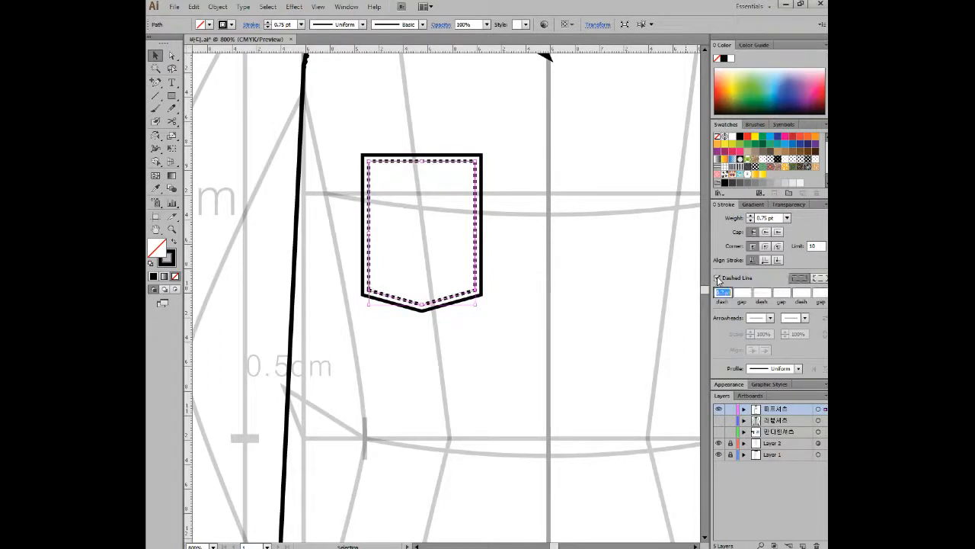
pyautogui.click(787, 218)
pyautogui.click(796, 237)
pyautogui.click(543, 216)
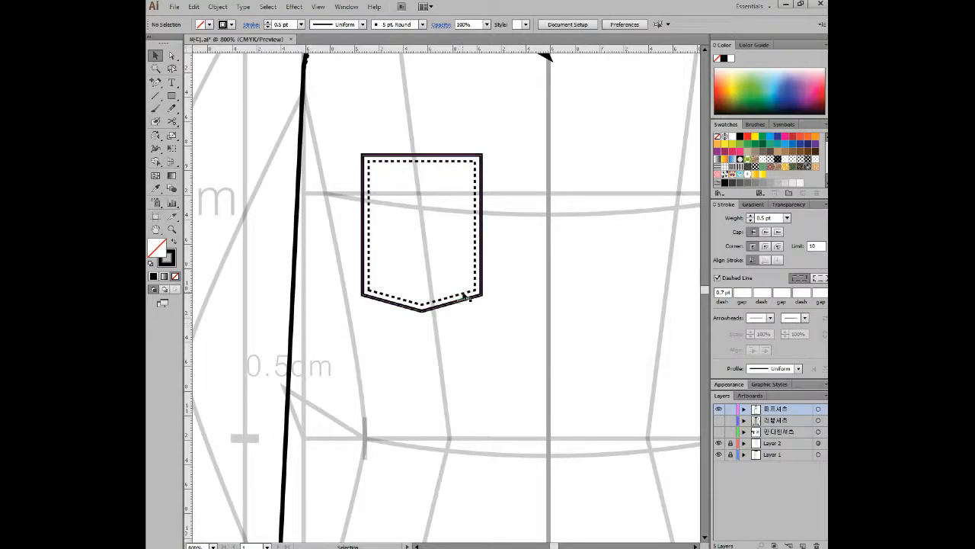
# Delete the top segment of the pocket's dashed stitching, leaving the sides and pointed bottom.
pyautogui.scroll(1, 466, 223)
pyautogui.moveTo(479, 184); pyautogui.dragTo(517, 218)
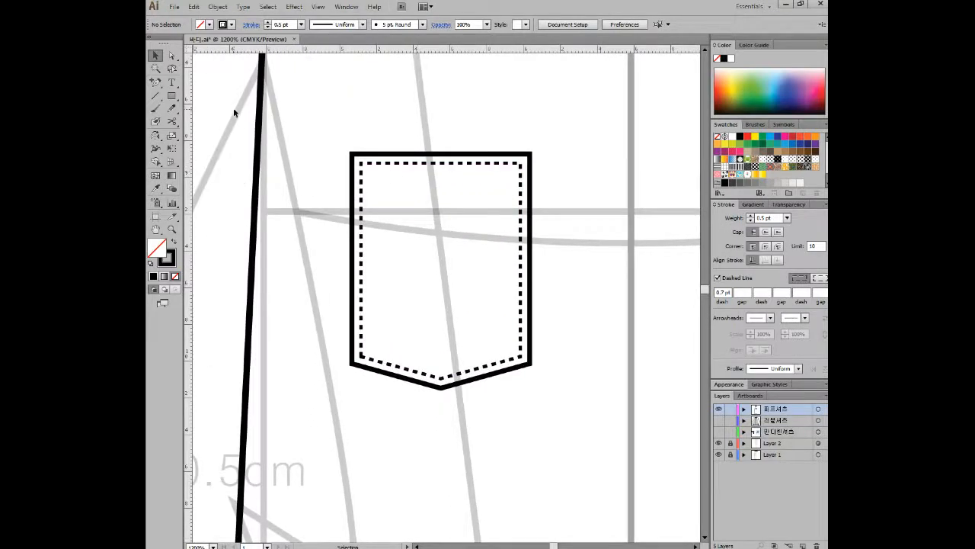
pyautogui.click(173, 58)
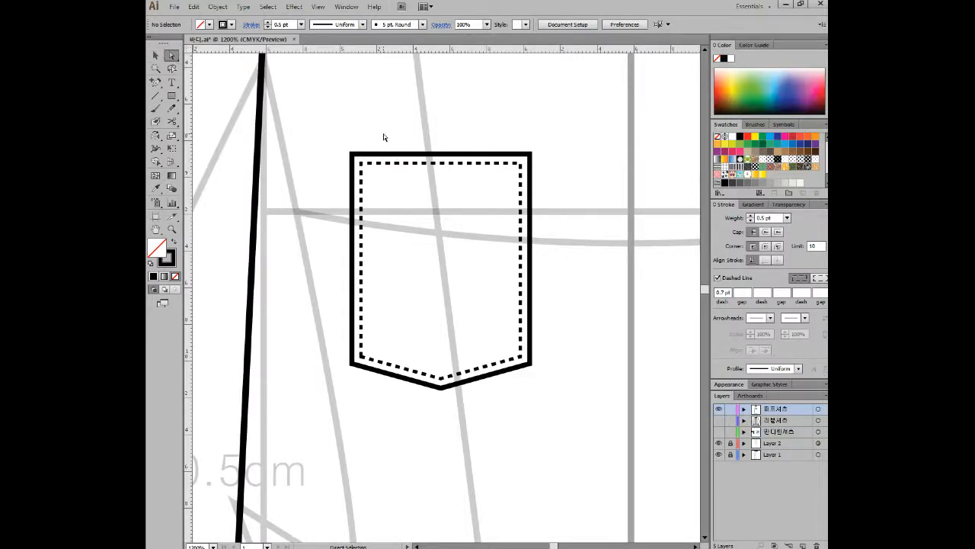
pyautogui.moveTo(460, 162); pyautogui.dragTo(444, 176)
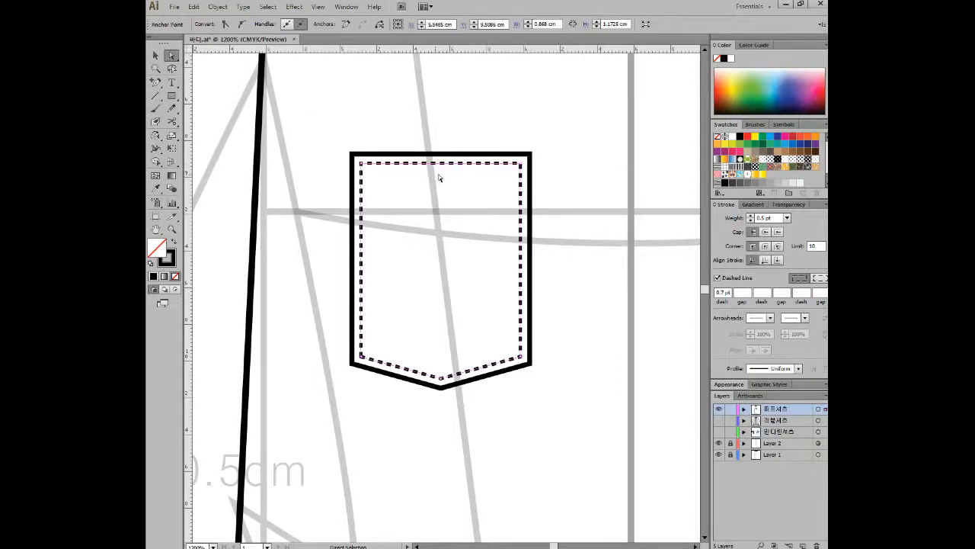
pyautogui.press('Delete')
pyautogui.click(406, 135)
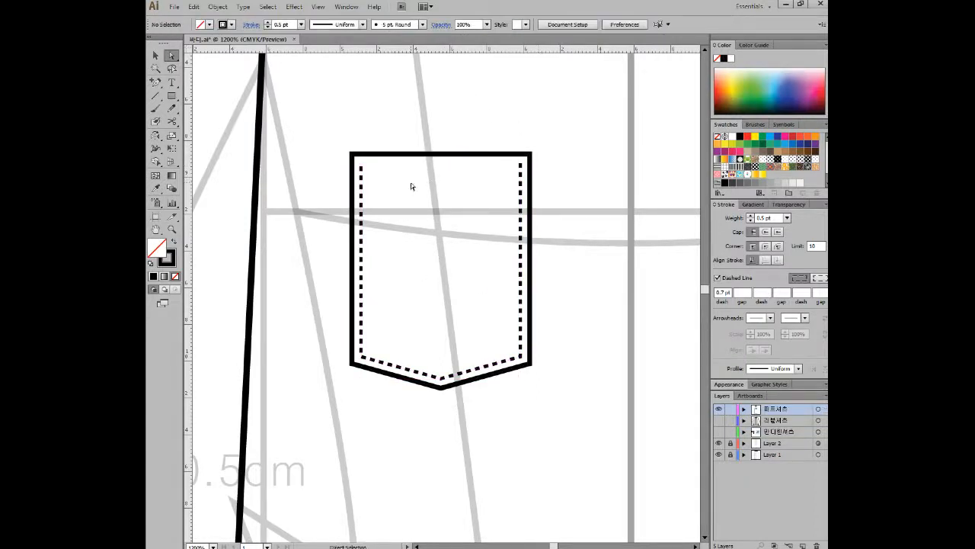
# Extend both open upper ends of the dashed stitching up to the pocket's top edge.
pyautogui.click(363, 164)
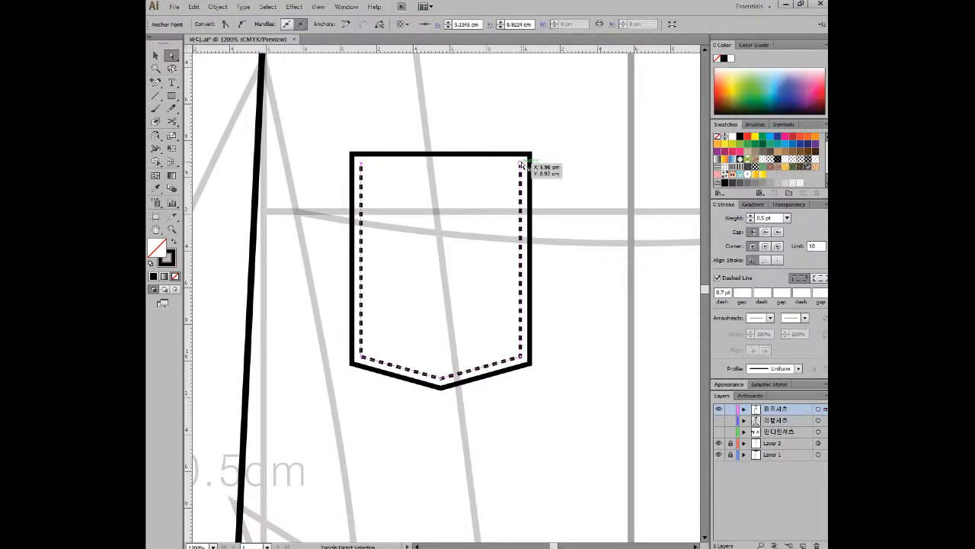
pyautogui.keyDown('shift'); pyautogui.click(522, 165); pyautogui.keyUp('shift')
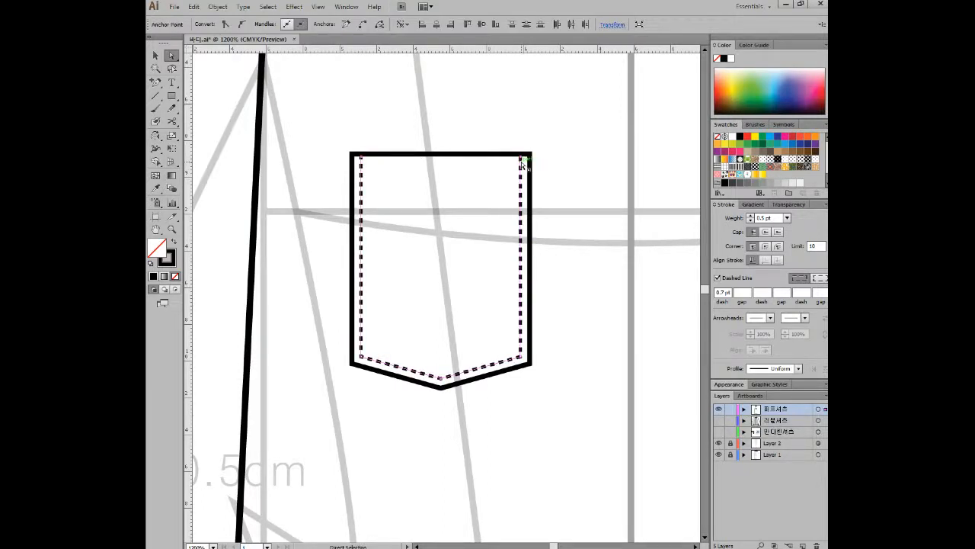
pyautogui.click(549, 158)
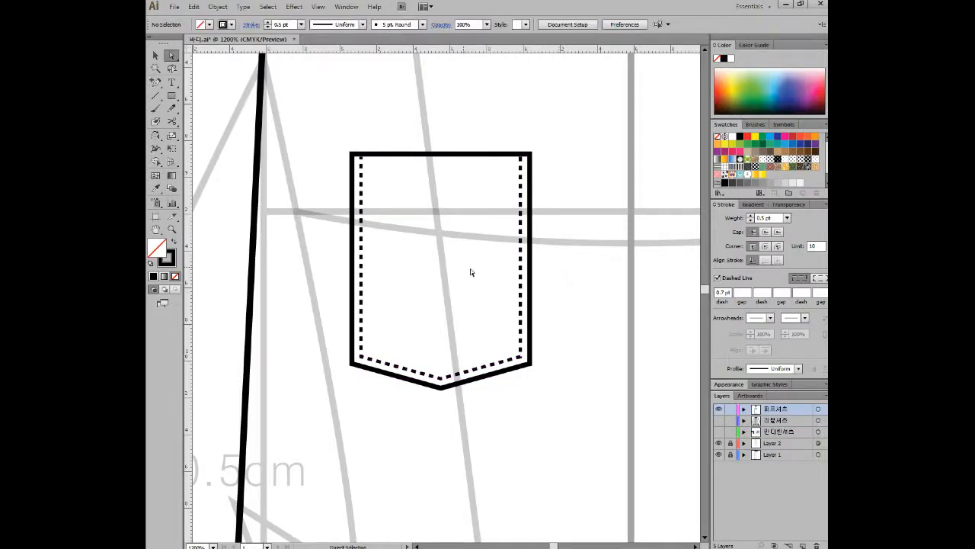
# Draw a dashed horizontal stitch line across the upper part of the pocket and place a solid copy just above it.
pyautogui.click(155, 95)
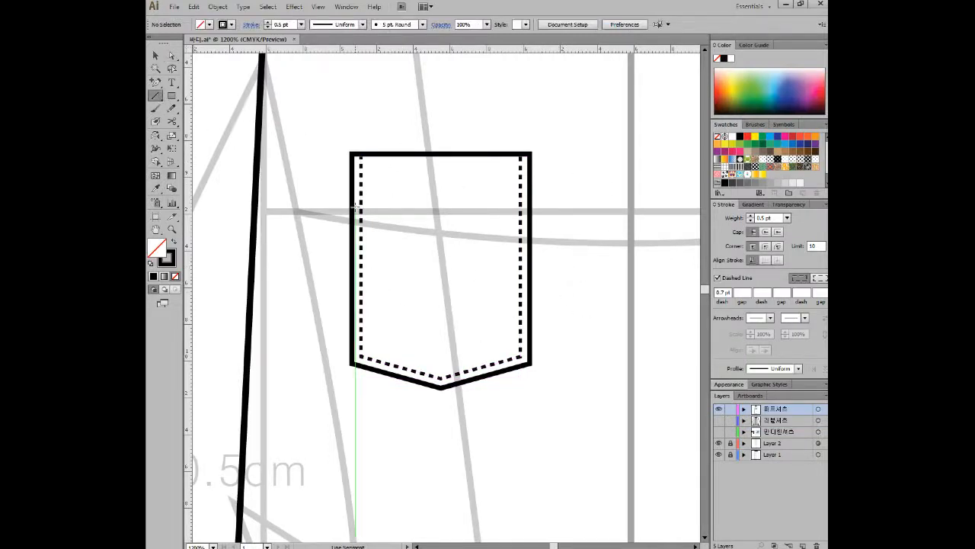
pyautogui.moveTo(355, 190); pyautogui.dragTo(525, 189)
pyautogui.click(156, 55)
pyautogui.moveTo(418, 194); pyautogui.dragTo(419, 189)
pyautogui.click(717, 278)
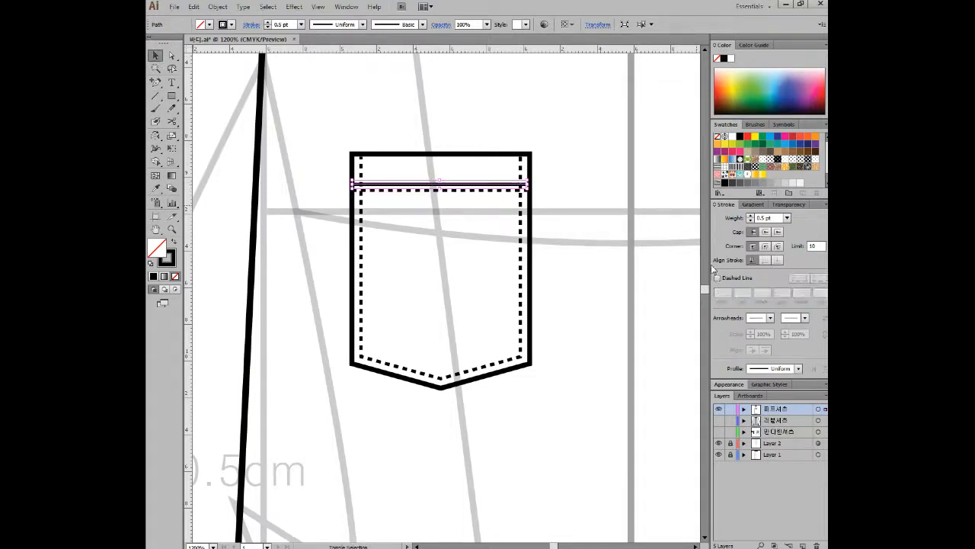
pyautogui.click(626, 210)
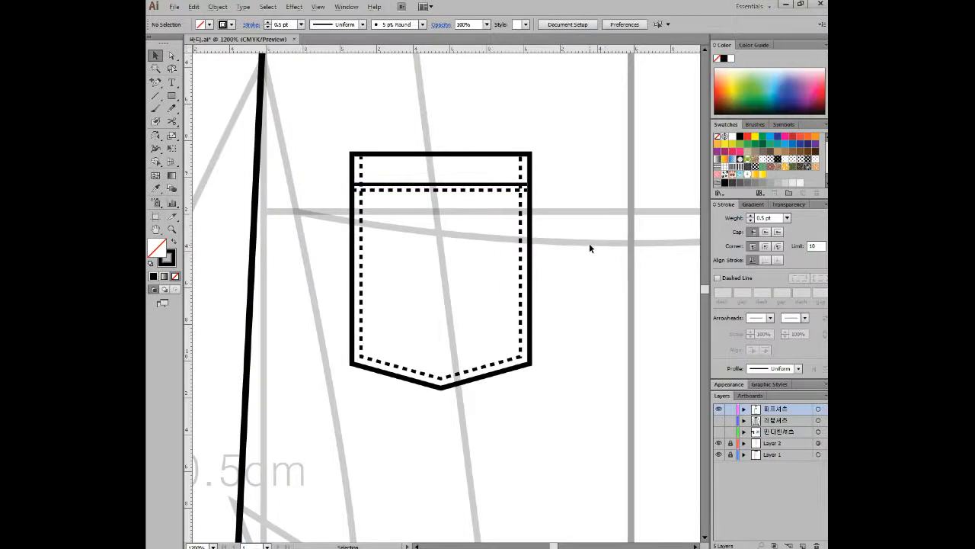
# Draw the sleeve's outer edge with the Pen tool from the shoulder point, puffed at the shoulder, along the template arm to the elbow and bulging toward the cuff.
pyautogui.scroll(-3, 589, 245)
pyautogui.scroll(-1, 589, 244)
pyautogui.moveTo(516, 259); pyautogui.dragTo(418, 246)
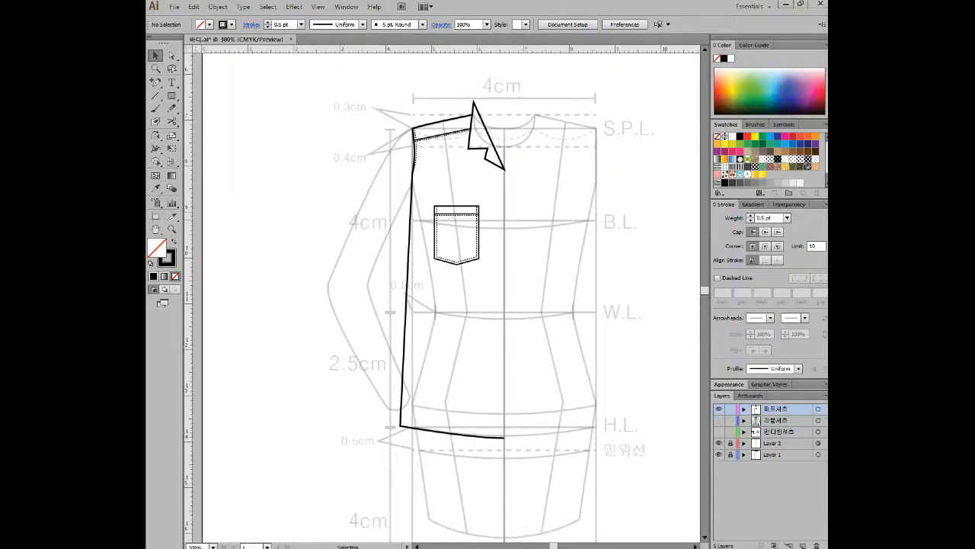
pyautogui.scroll(2, 381, 146)
pyautogui.press('p')
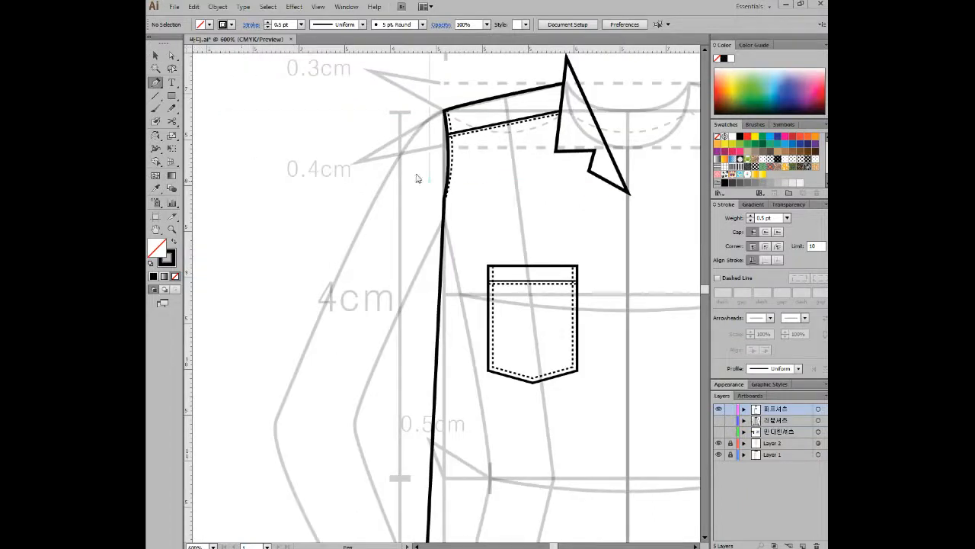
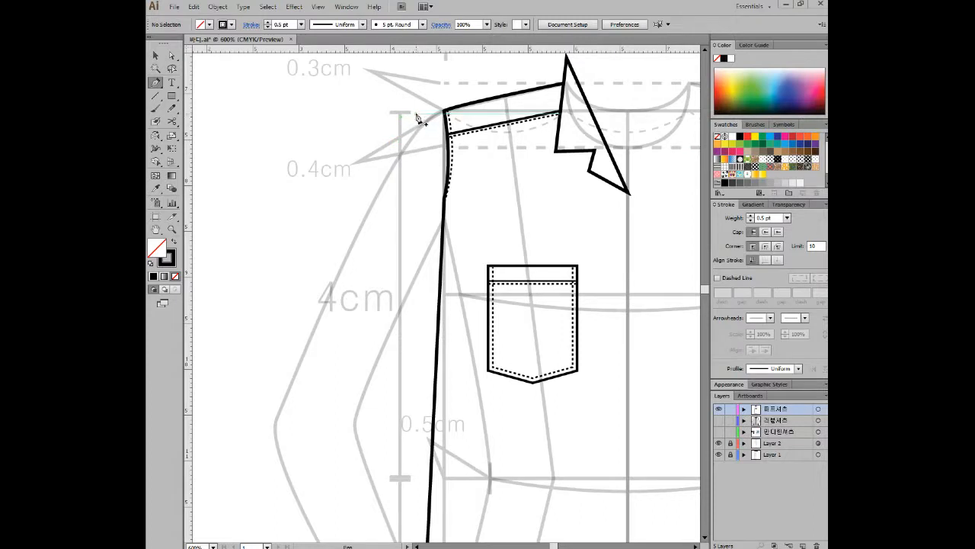
pyautogui.click(445, 111)
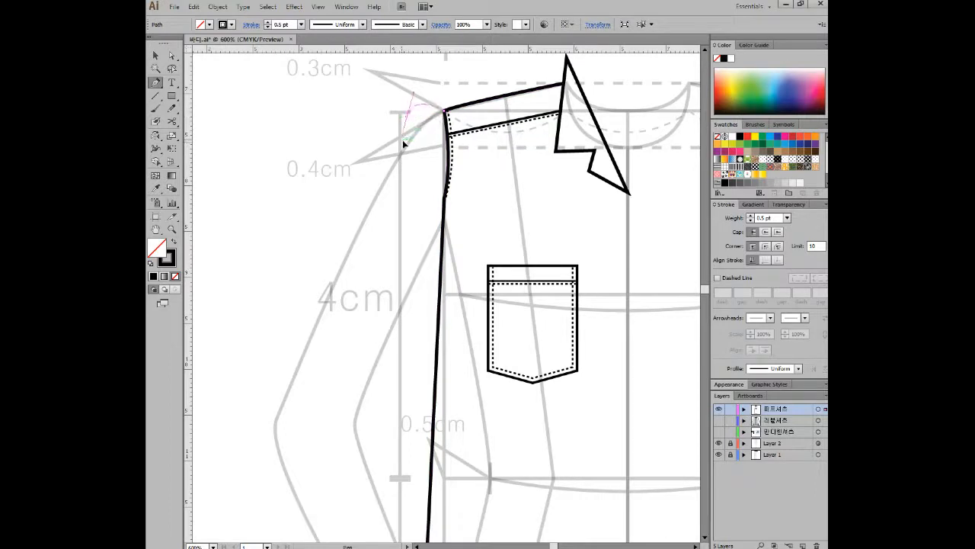
pyautogui.moveTo(389, 143); pyautogui.dragTo(416, 86)
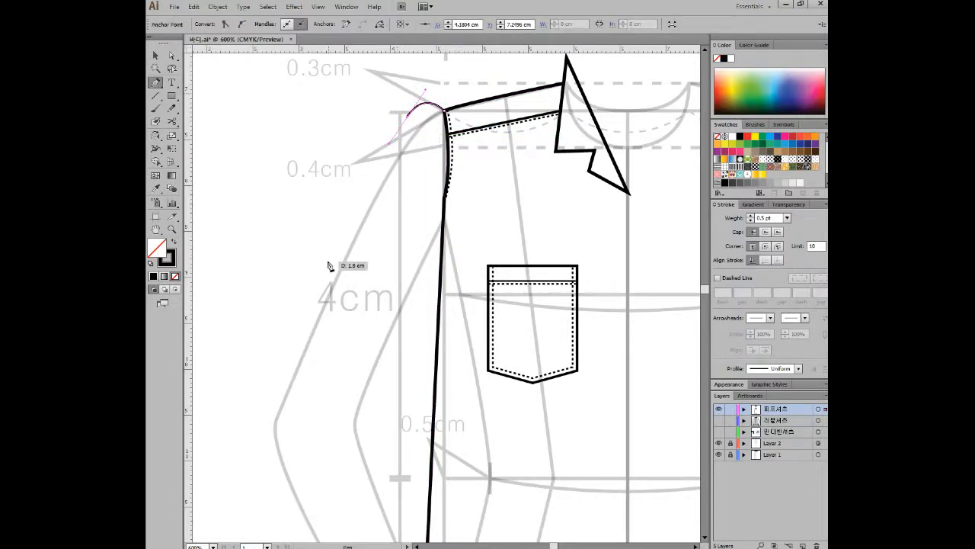
pyautogui.moveTo(275, 416); pyautogui.dragTo(267, 436)
pyautogui.moveTo(359, 415); pyautogui.dragTo(396, 242)
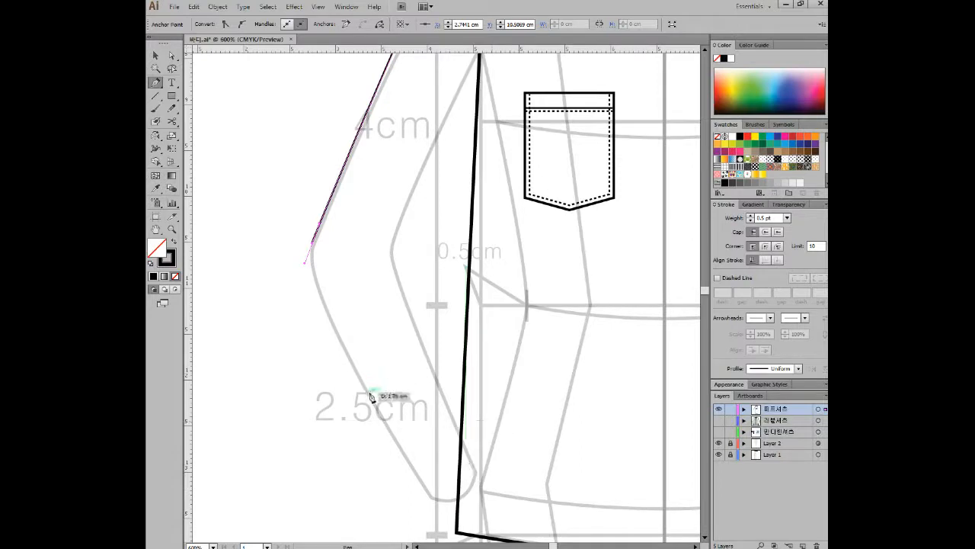
pyautogui.moveTo(389, 427)
pyautogui.mouseDown()
pyautogui.moveTo(455, 431)
pyautogui.moveTo(474, 416)
pyautogui.moveTo(481, 437)
pyautogui.mouseUp()
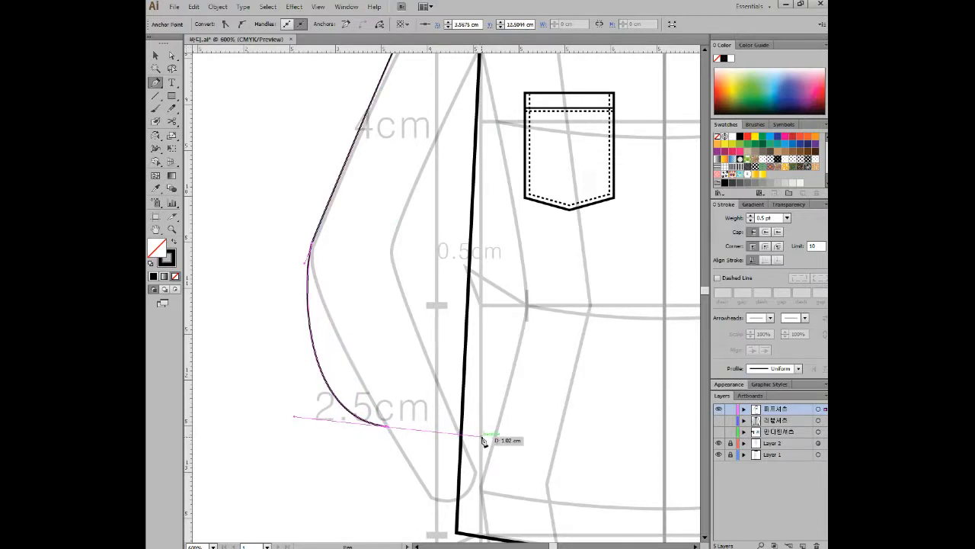
# Continue the sleeve outline with a straight wrist edge, then curve it up the inner forearm to the template's inner elbow.
pyautogui.click(391, 431)
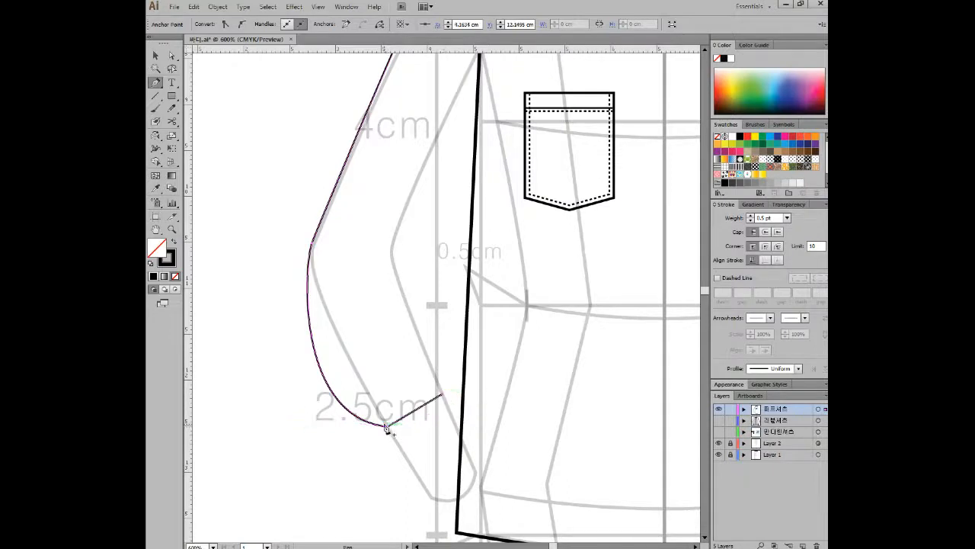
pyautogui.click(440, 397)
pyautogui.moveTo(441, 402)
pyautogui.mouseDown()
pyautogui.moveTo(396, 438)
pyautogui.moveTo(442, 393)
pyautogui.mouseUp()
pyautogui.moveTo(394, 261); pyautogui.dragTo(319, 143)
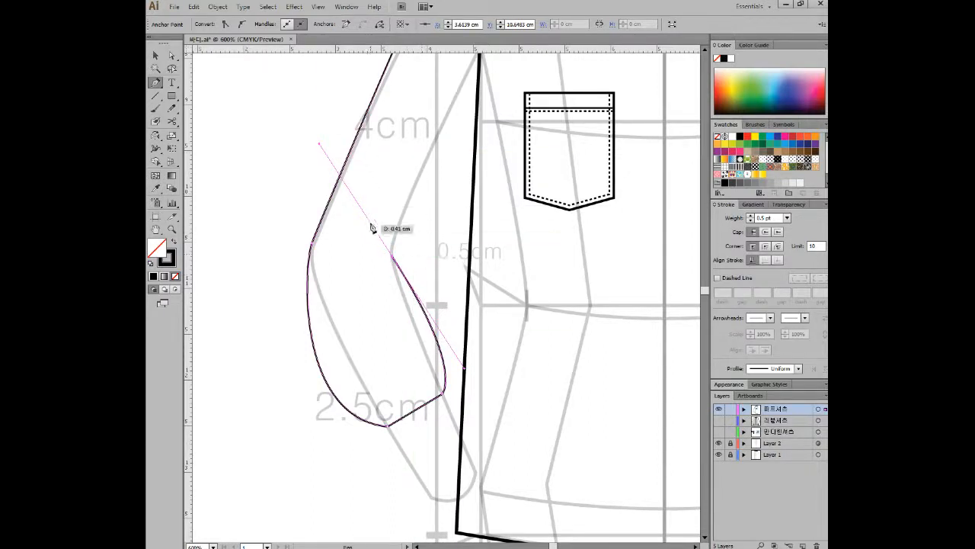
pyautogui.click(394, 261)
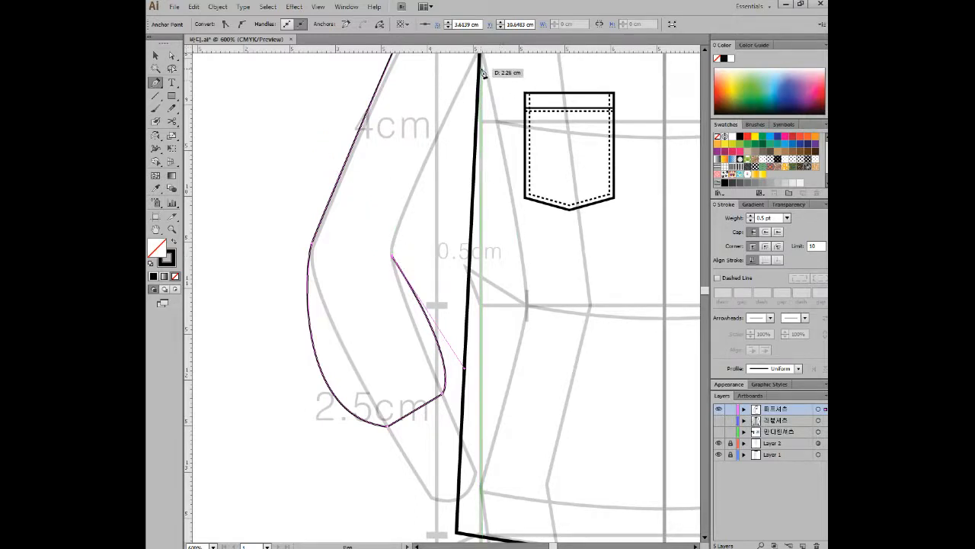
pyautogui.moveTo(489, 120); pyautogui.dragTo(302, 206)
pyautogui.hotkey('ctrl', 'z')
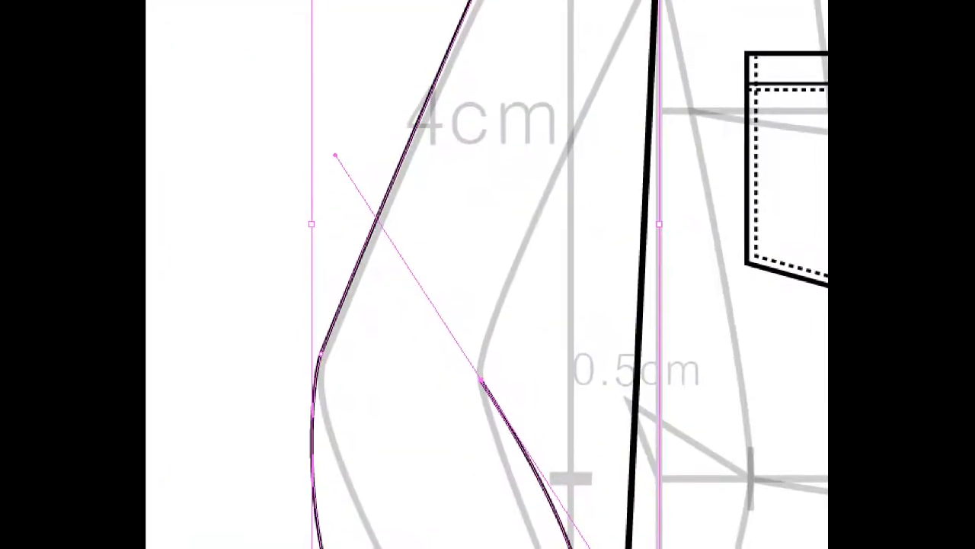
# Shorten the upper direction handle at the inner elbow and continue the sleeve's inner edge up to the body's side line at the underarm.
pyautogui.moveTo(385, 217)
pyautogui.mouseDown()
pyautogui.moveTo(352, 115)
pyautogui.moveTo(283, 199)
pyautogui.moveTo(388, 195)
pyautogui.mouseUp()
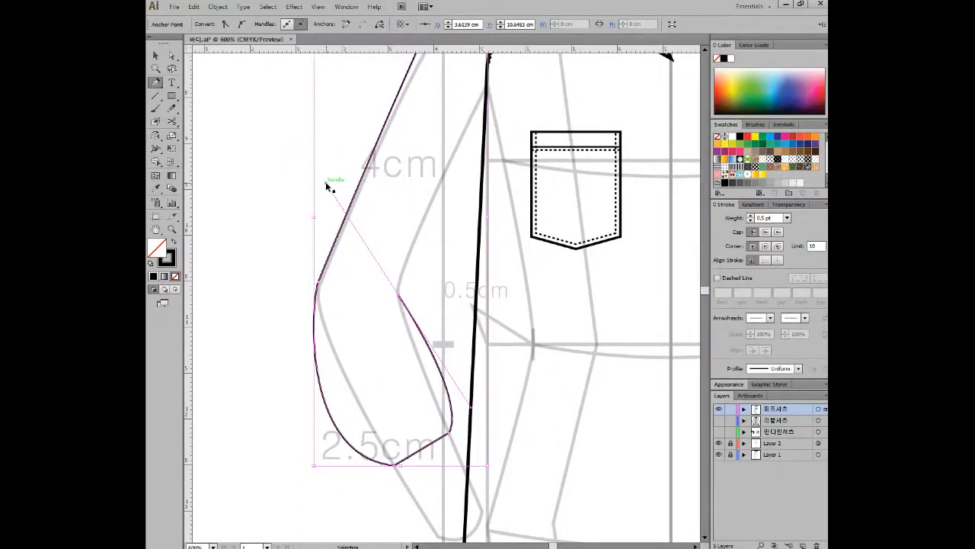
pyautogui.moveTo(325, 181); pyautogui.dragTo(390, 284)
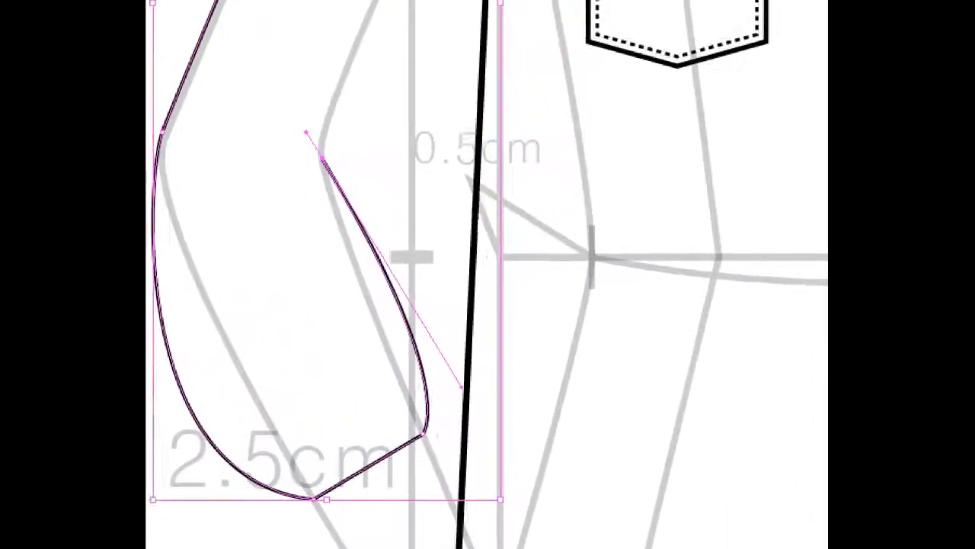
pyautogui.moveTo(498, 413)
pyautogui.mouseDown()
pyautogui.moveTo(455, 470)
pyautogui.moveTo(501, 385)
pyautogui.moveTo(503, 438)
pyautogui.mouseUp()
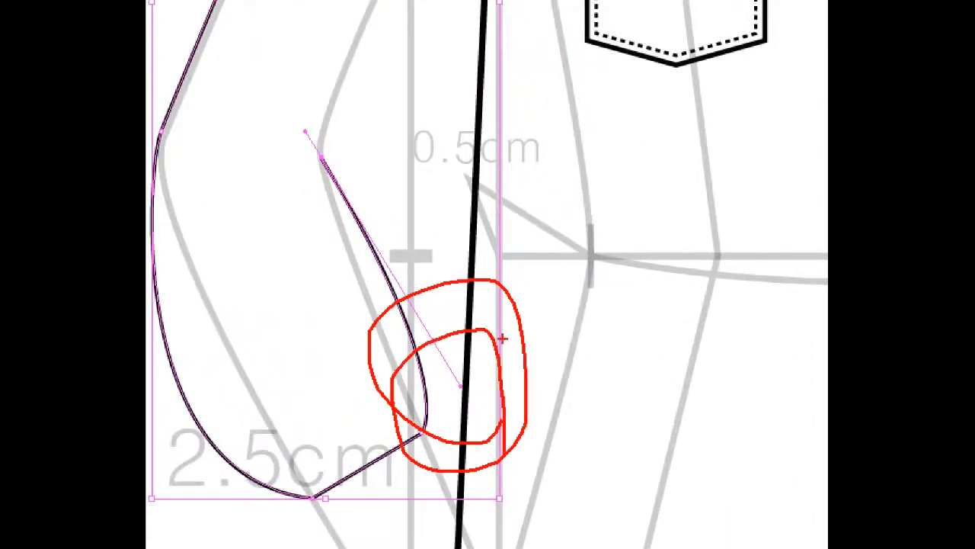
pyautogui.moveTo(420, 446)
pyautogui.mouseDown()
pyautogui.moveTo(448, 316)
pyautogui.moveTo(377, 192)
pyautogui.moveTo(323, 162)
pyautogui.moveTo(314, 133)
pyautogui.moveTo(326, 81)
pyautogui.mouseUp()
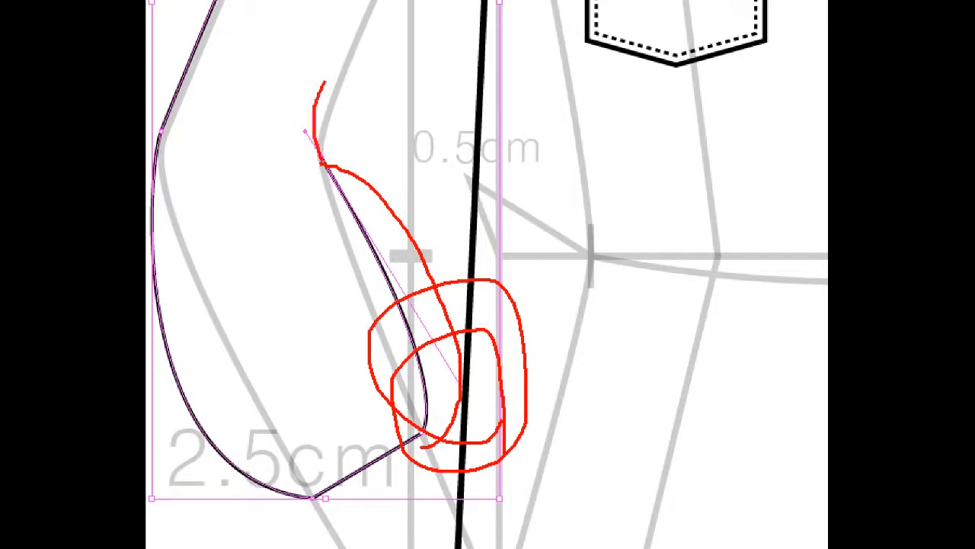
pyautogui.moveTo(291, 144); pyautogui.dragTo(319, 145)
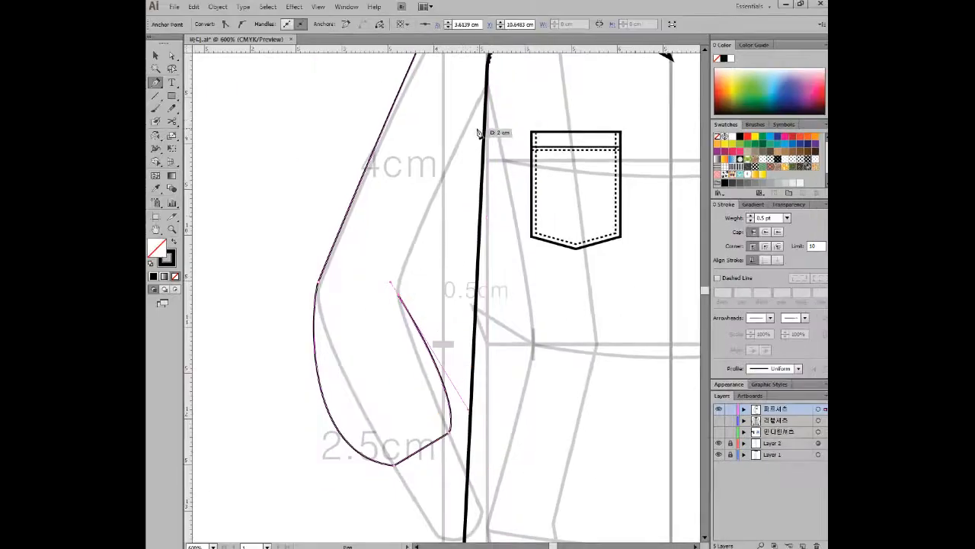
pyautogui.moveTo(495, 109)
pyautogui.mouseDown()
pyautogui.moveTo(496, 97)
pyautogui.moveTo(481, 113)
pyautogui.moveTo(496, 102)
pyautogui.moveTo(487, 102)
pyautogui.mouseUp()
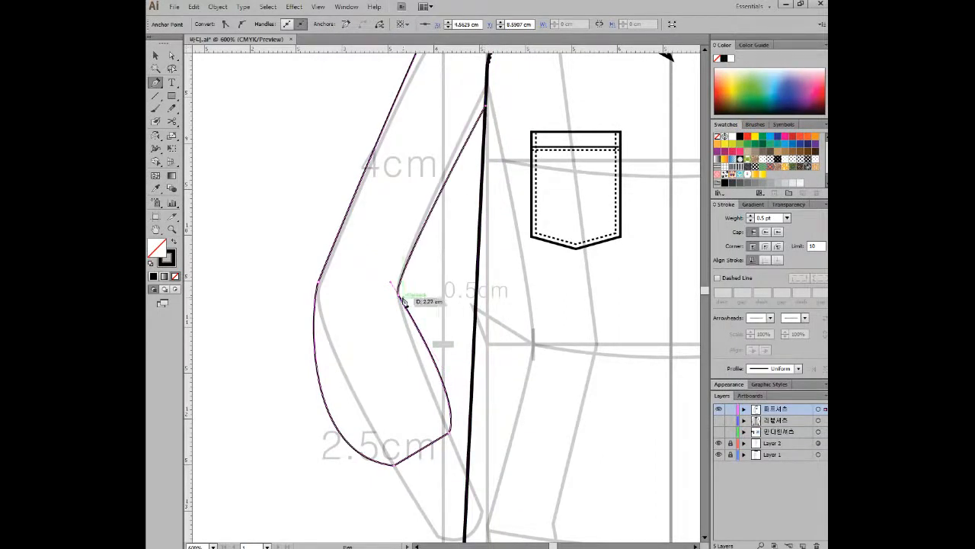
# Adjust the inner elbow's upper direction handle so the upper arm curve follows the template arm more closely.
pyautogui.scroll(1, 405, 299)
pyautogui.scroll(4, 405, 299)
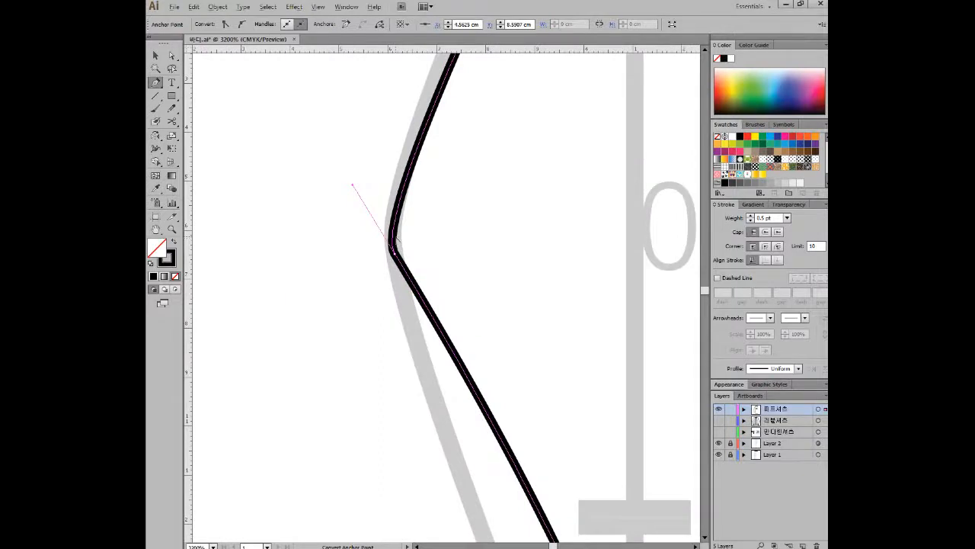
pyautogui.press('a')
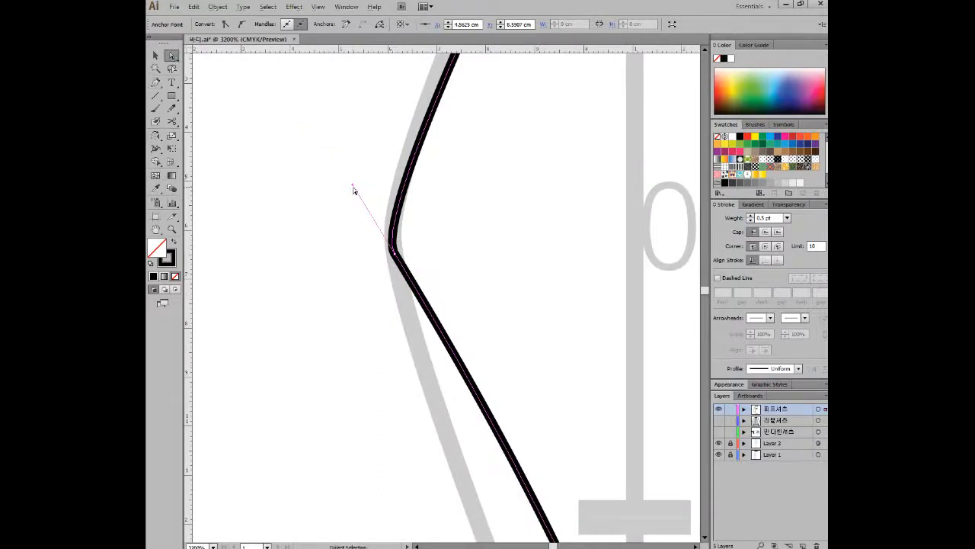
pyautogui.moveTo(353, 186); pyautogui.dragTo(343, 163)
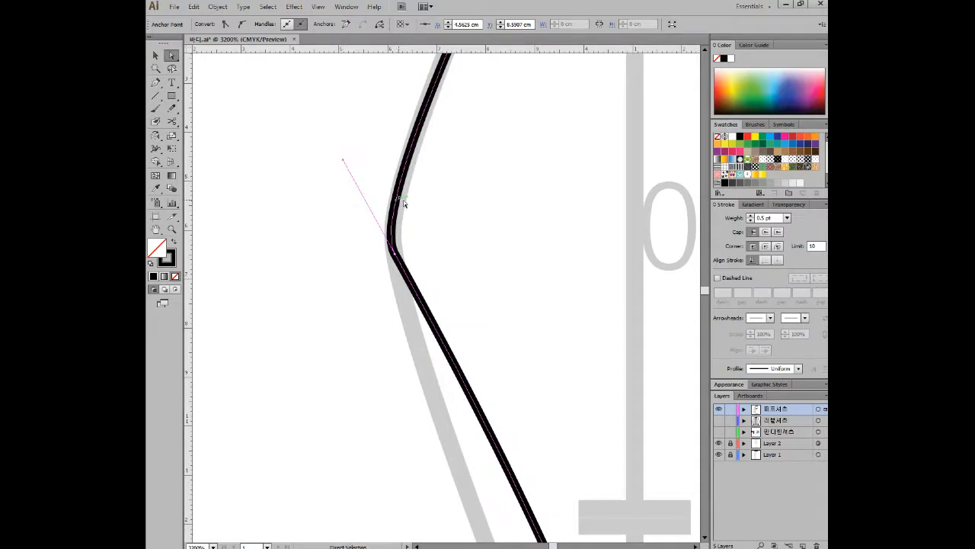
pyautogui.click(507, 283)
pyautogui.scroll(-6, 472, 278)
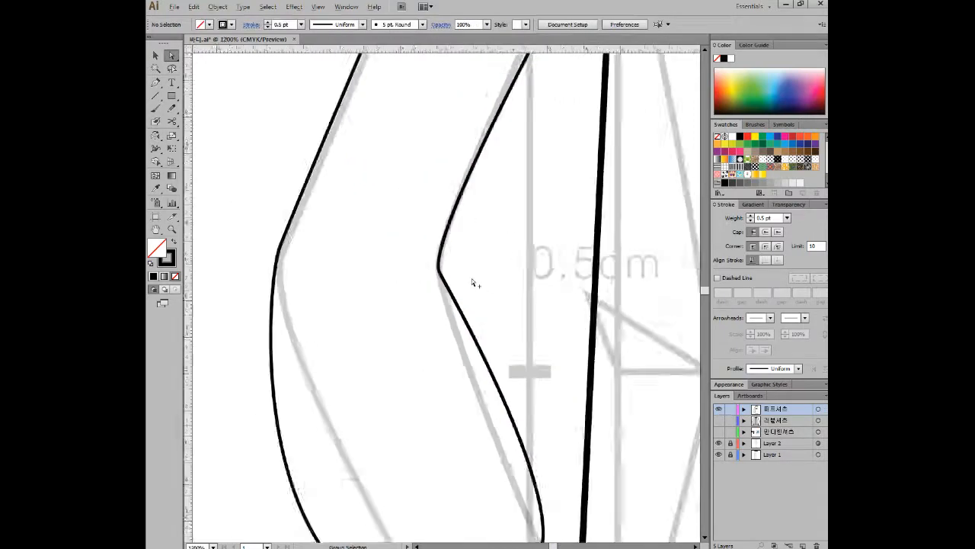
pyautogui.scroll(-1, 472, 278)
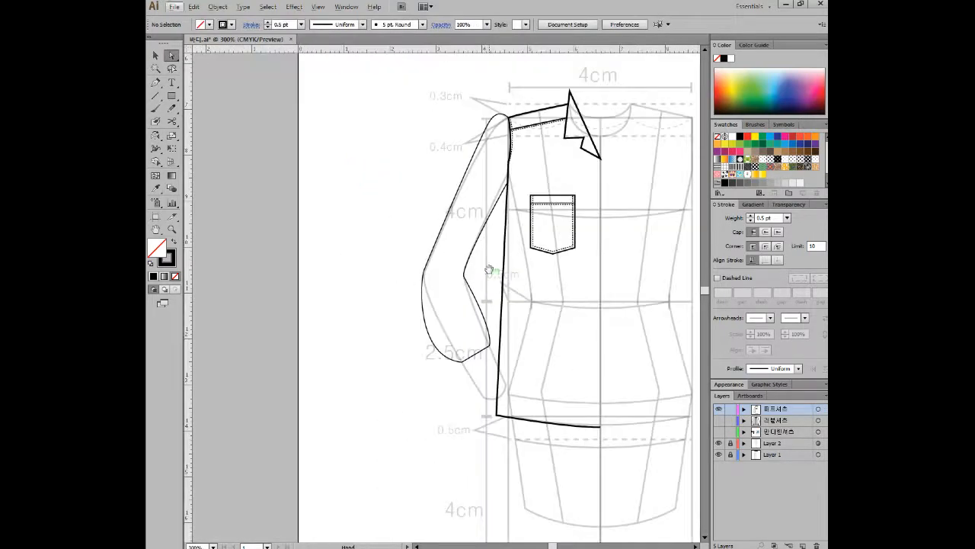
# Lengthen the inner forearm's lower direction handle toward the body to make the sleeve bulge fuller above the wrist.
pyautogui.moveTo(489, 269); pyautogui.dragTo(436, 282)
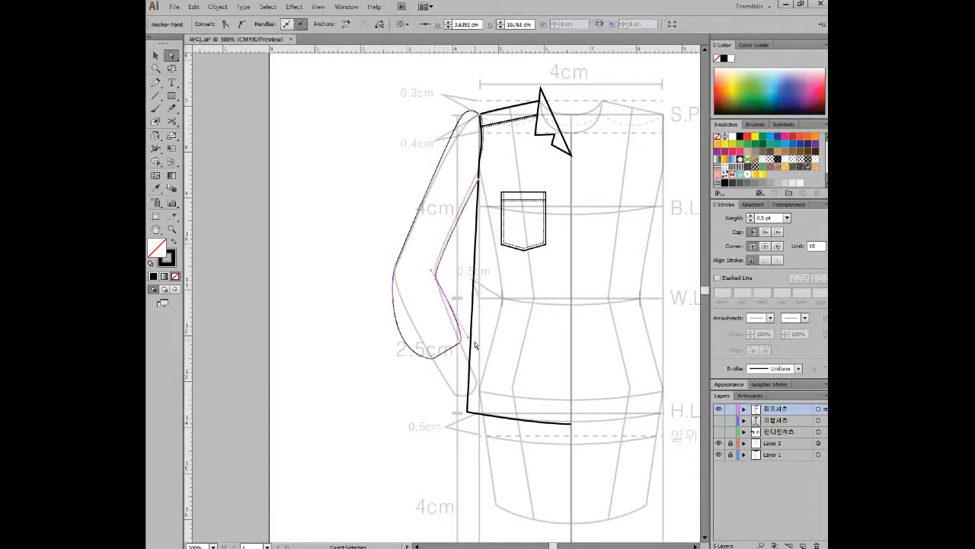
pyautogui.click(469, 334)
pyautogui.scroll(3, 469, 332)
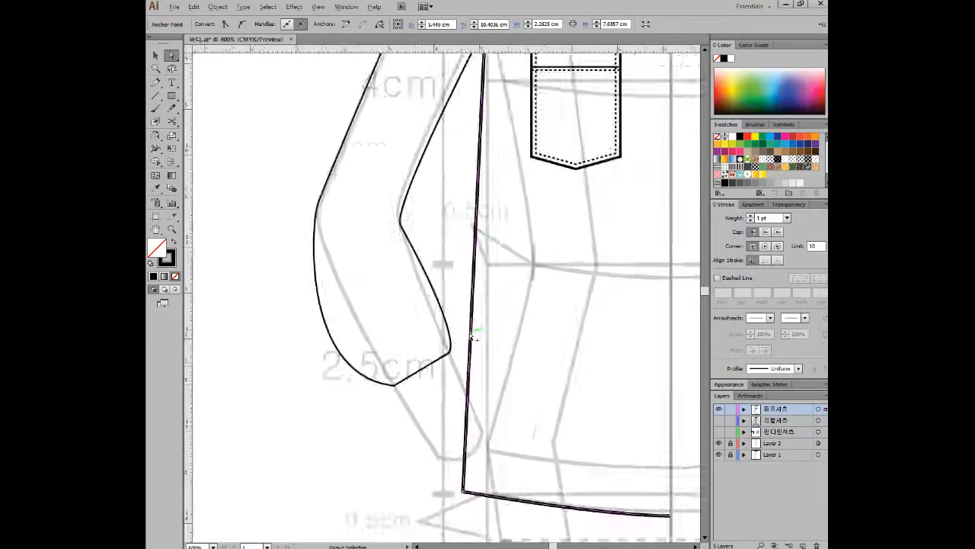
pyautogui.click(443, 357)
pyautogui.moveTo(467, 348); pyautogui.dragTo(493, 351)
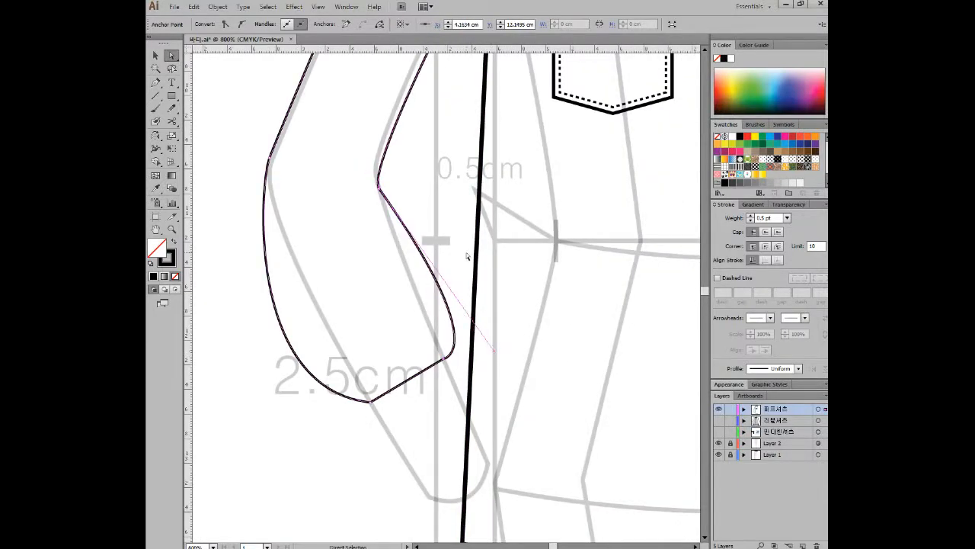
pyautogui.hotkey('ctrl', '-')
pyautogui.hotkey('ctrl', '-')
pyautogui.click(442, 191)
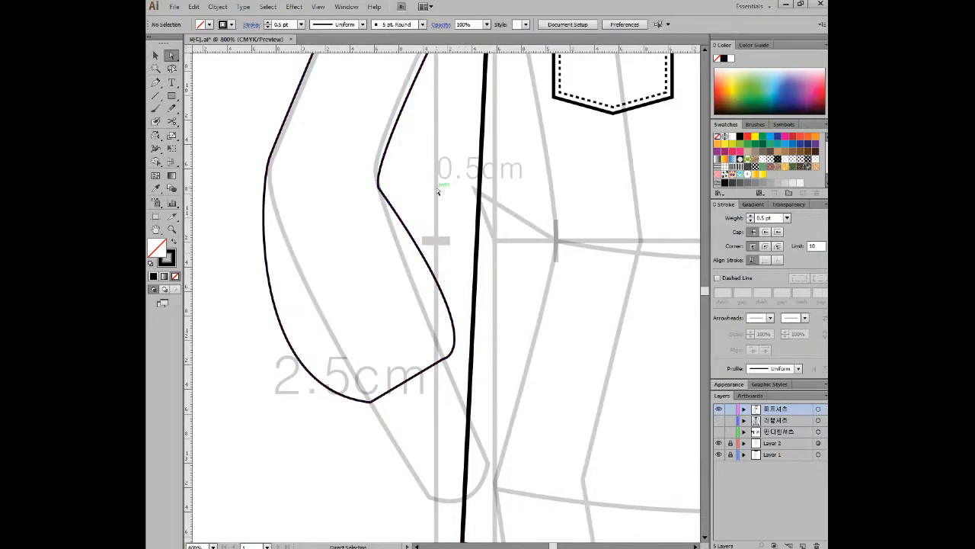
pyautogui.hotkey('ctrl', '-')
pyautogui.hotkey('ctrl', '-')
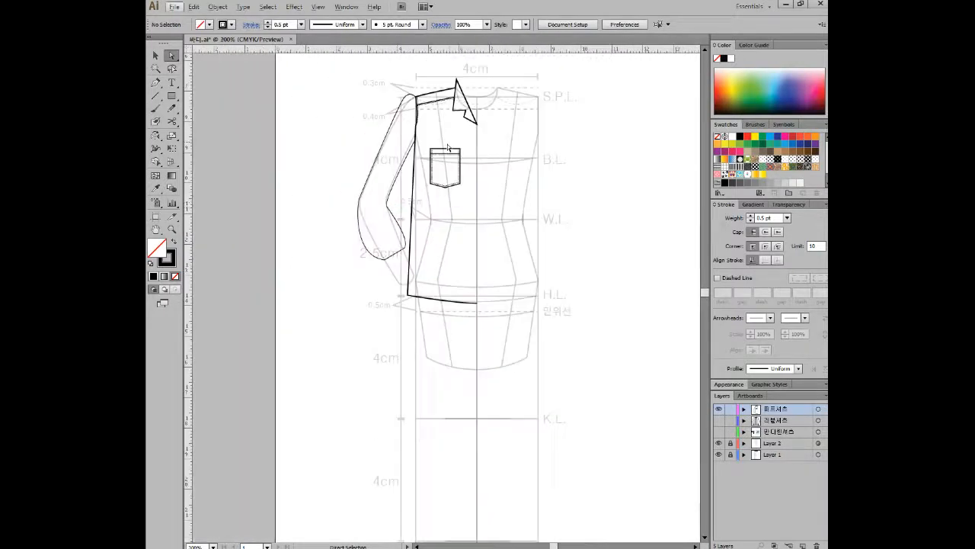
pyautogui.scroll(2, 419, 233)
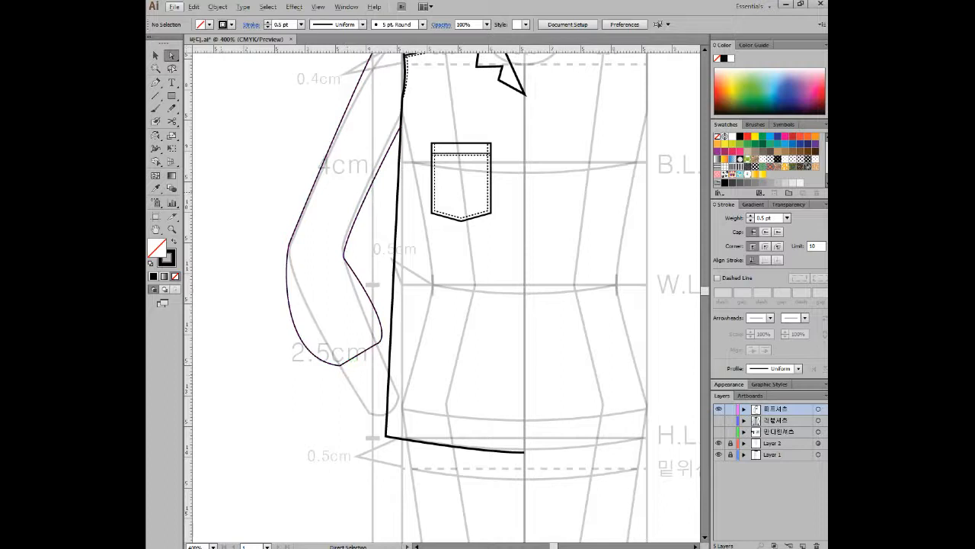
# Switch to the browser and examine the puffed sleeves and cuffs in the reference shirt's product photos, then return to Illustrator.
pyautogui.hotkey('alt', 'Tab')
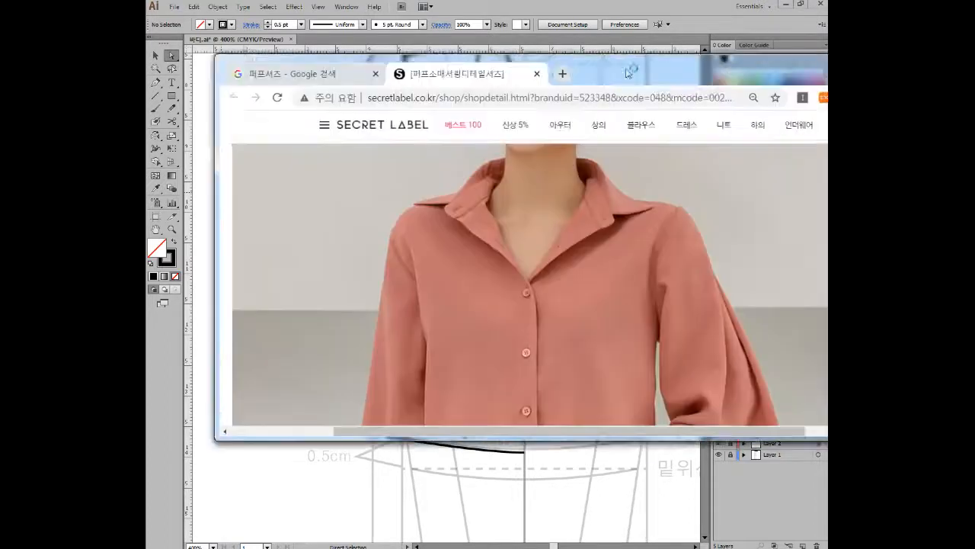
pyautogui.scroll(-2, 627, 293)
pyautogui.scroll(-2, 627, 293)
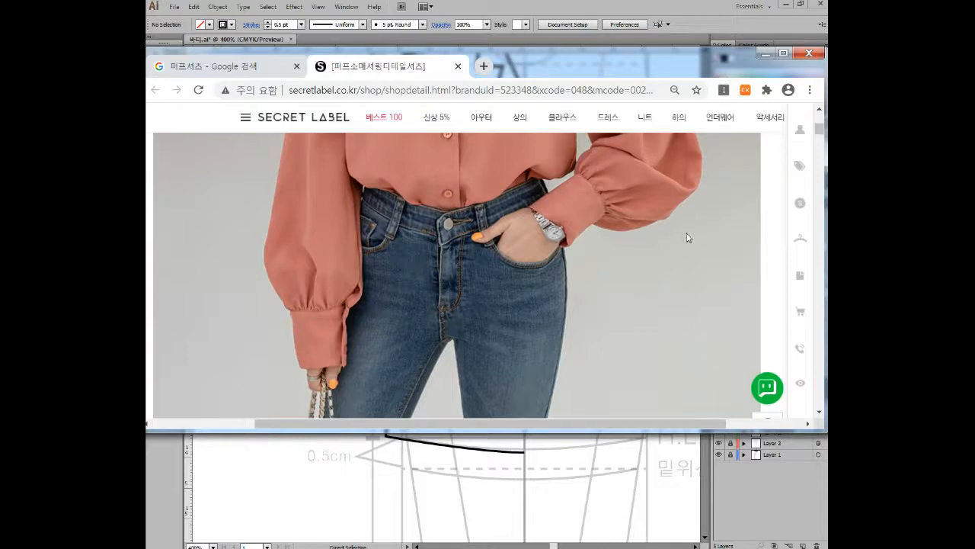
pyautogui.scroll(3, 557, 240)
pyautogui.scroll(-5, 555, 243)
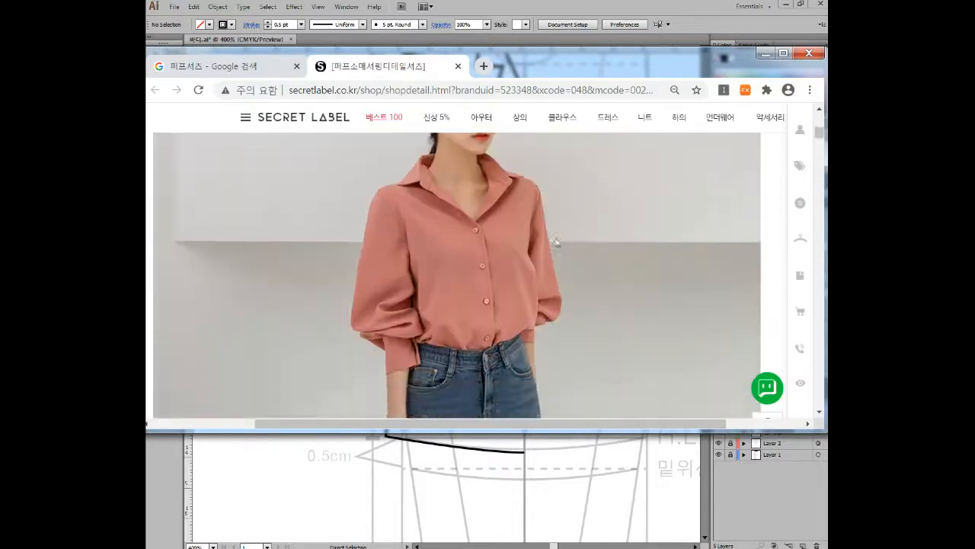
pyautogui.scroll(3, 412, 309)
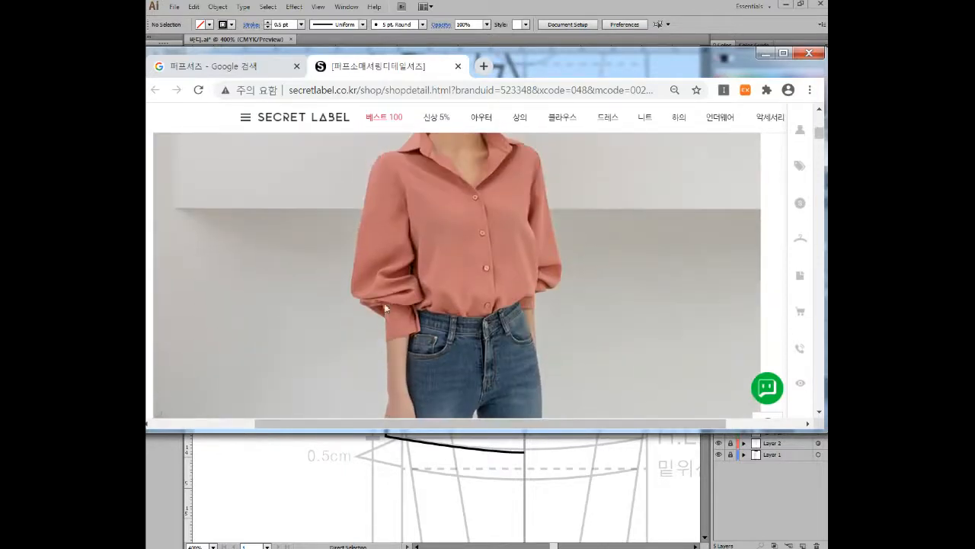
pyautogui.hotkey('alt', 'Tab')
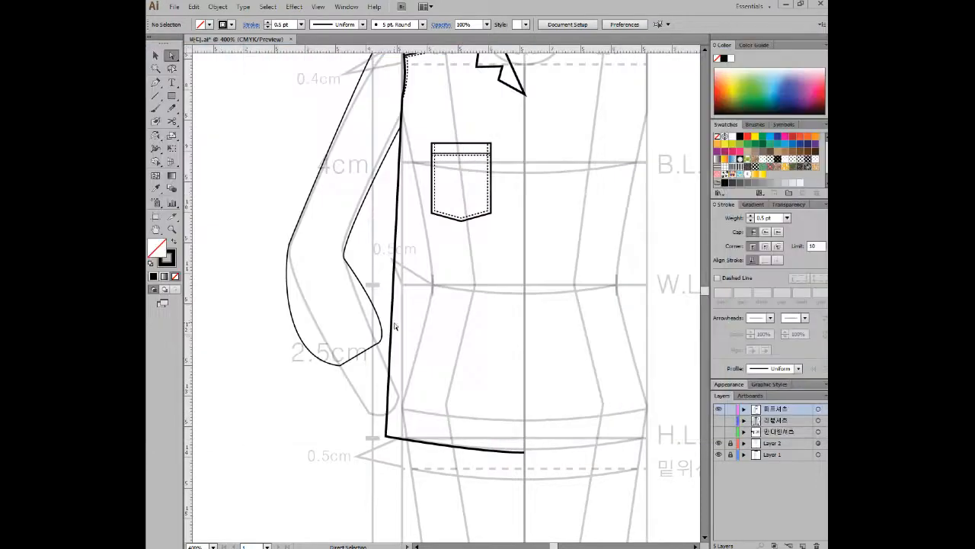
# Draw a four-sided cuff outline with the Pen tool below the sleeve's wrist edge, following the template forearm.
pyautogui.press('p')
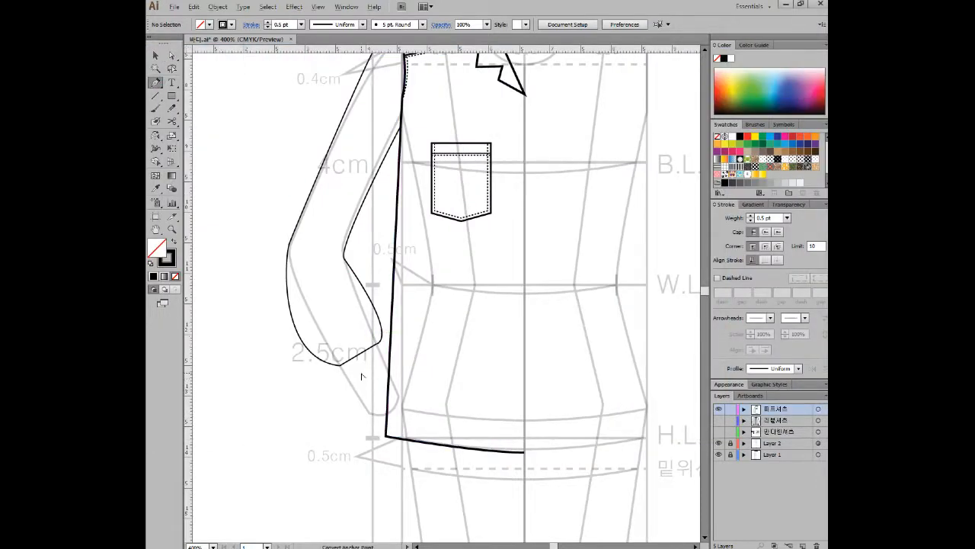
pyautogui.scroll(3, 366, 377)
pyautogui.click(300, 347)
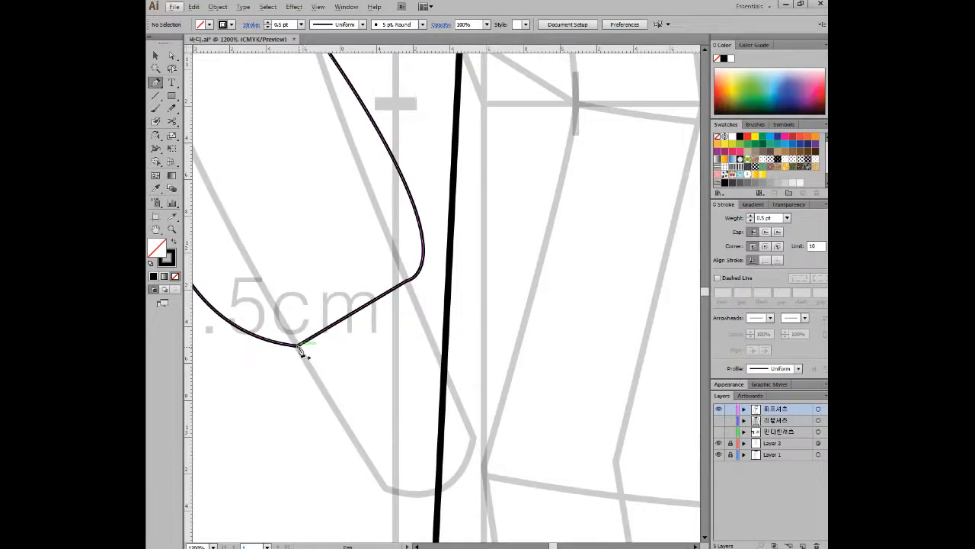
pyautogui.click(329, 399)
pyautogui.click(431, 339)
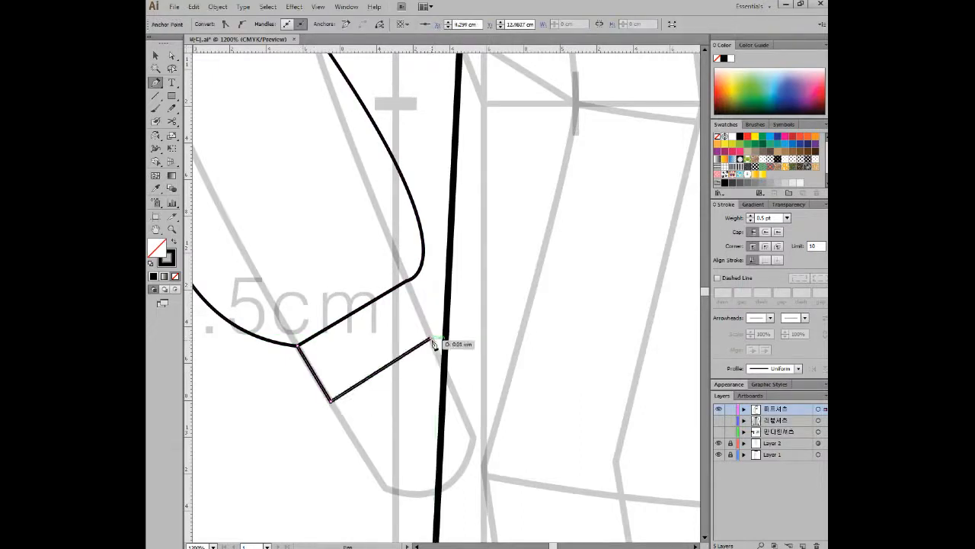
pyautogui.press('Down')
pyautogui.press('Right')
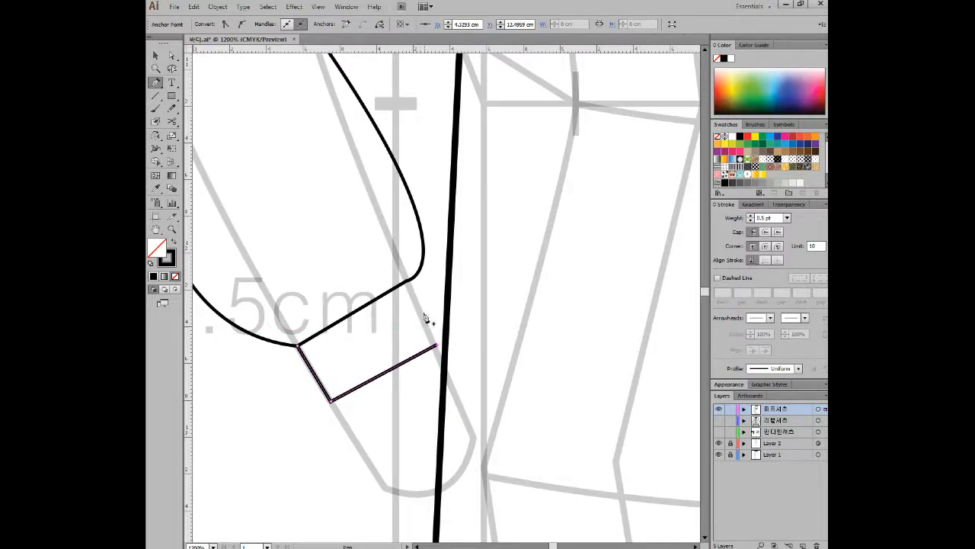
pyautogui.click(414, 282)
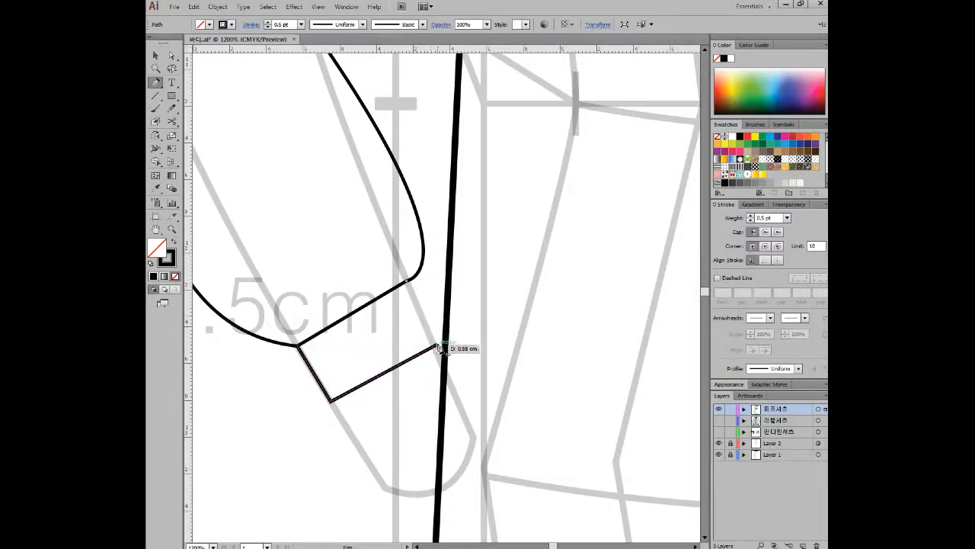
pyautogui.click(439, 346)
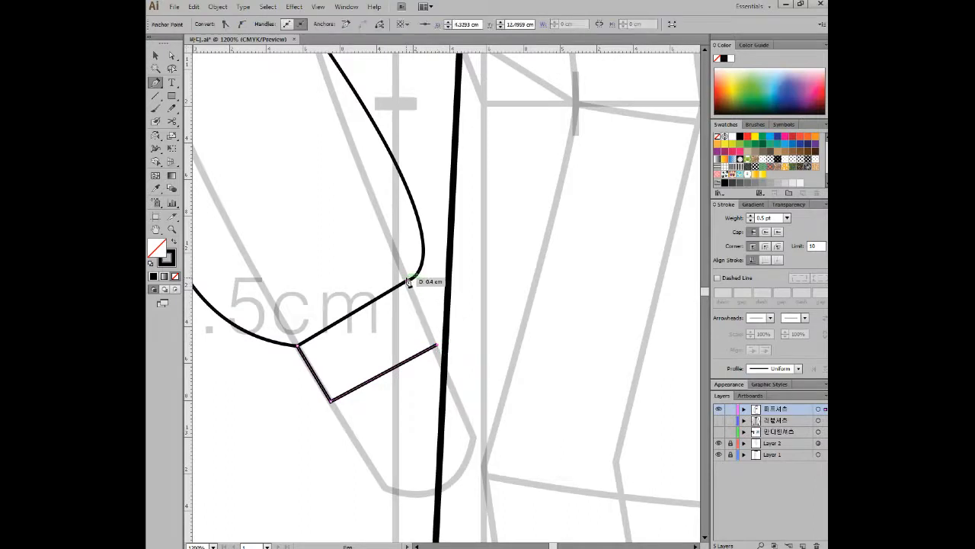
pyautogui.hotkey('ctrl', 'j')
pyautogui.keyDown('ctrl'); pyautogui.click(439, 285); pyautogui.keyUp('ctrl')
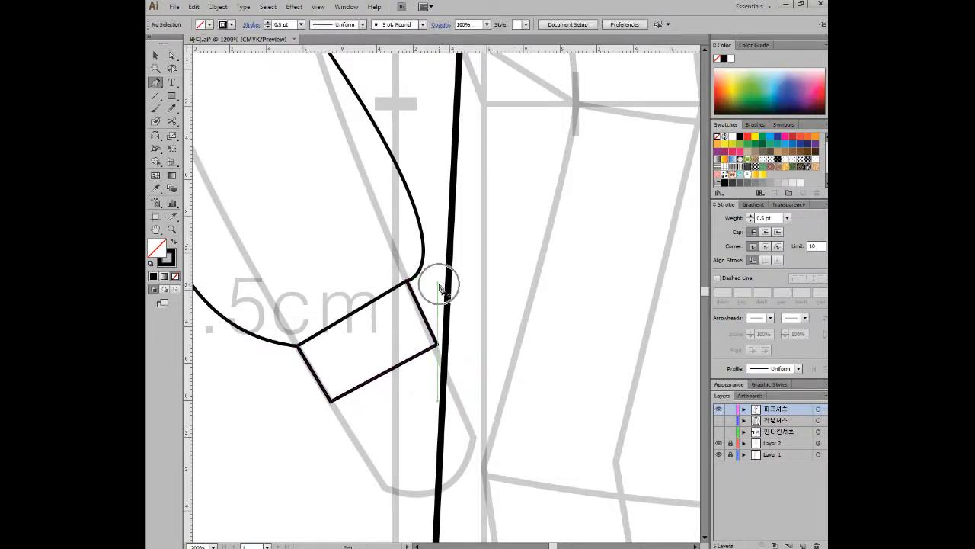
# Draw a line just inside the cuff's lower edge and style it as dashed stitching with 0.7 pt dashes and 0.3 pt weight.
pyautogui.click(157, 97)
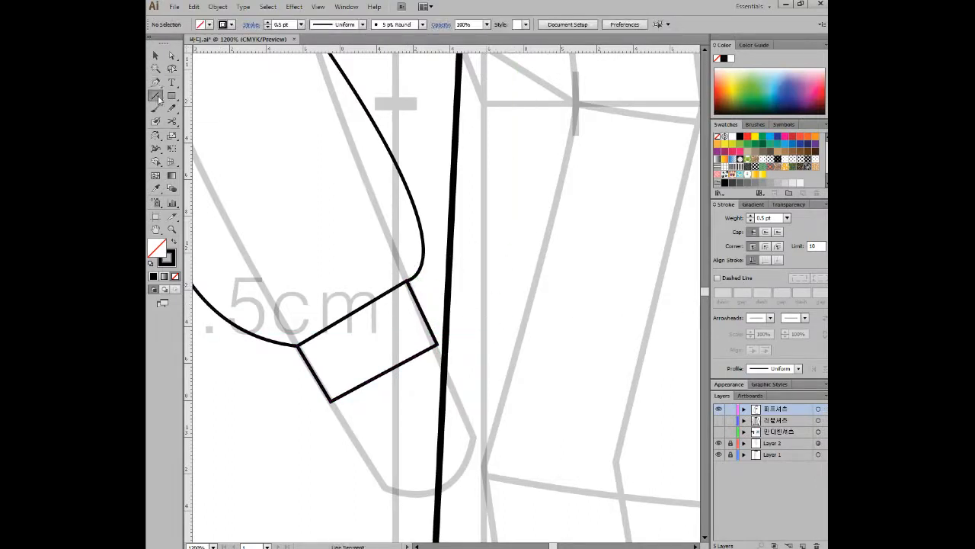
pyautogui.moveTo(330, 397)
pyautogui.mouseDown()
pyautogui.moveTo(432, 356)
pyautogui.moveTo(435, 344)
pyautogui.mouseUp()
pyautogui.click(789, 218)
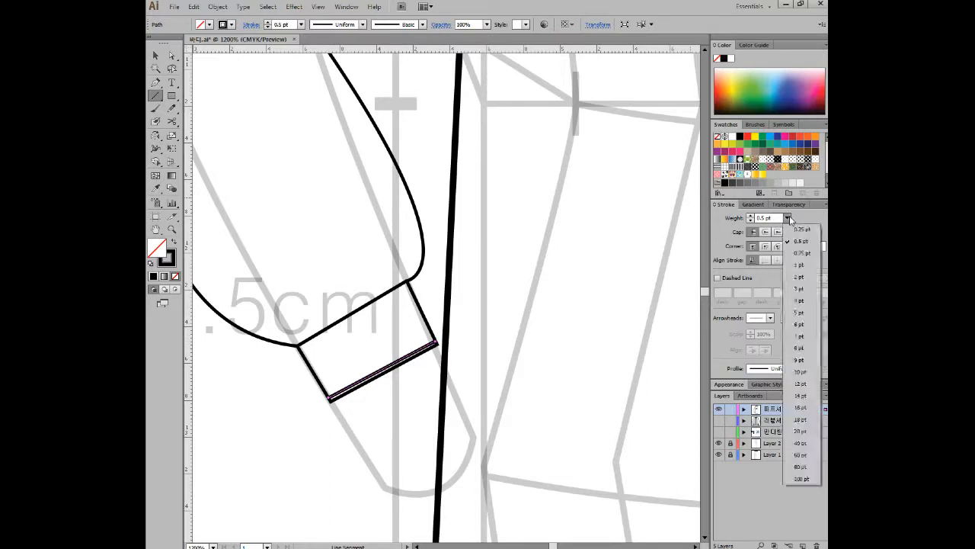
pyautogui.click(773, 217)
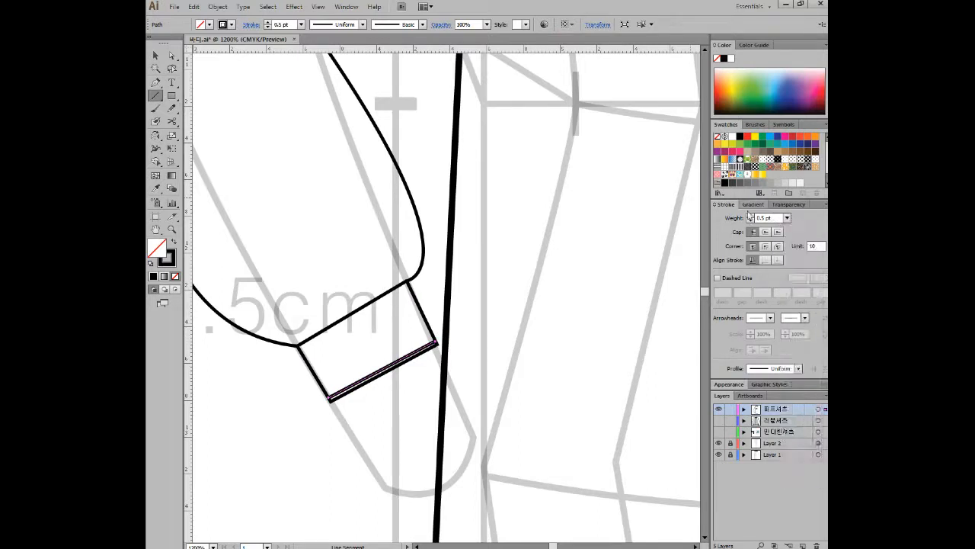
pyautogui.click(717, 278)
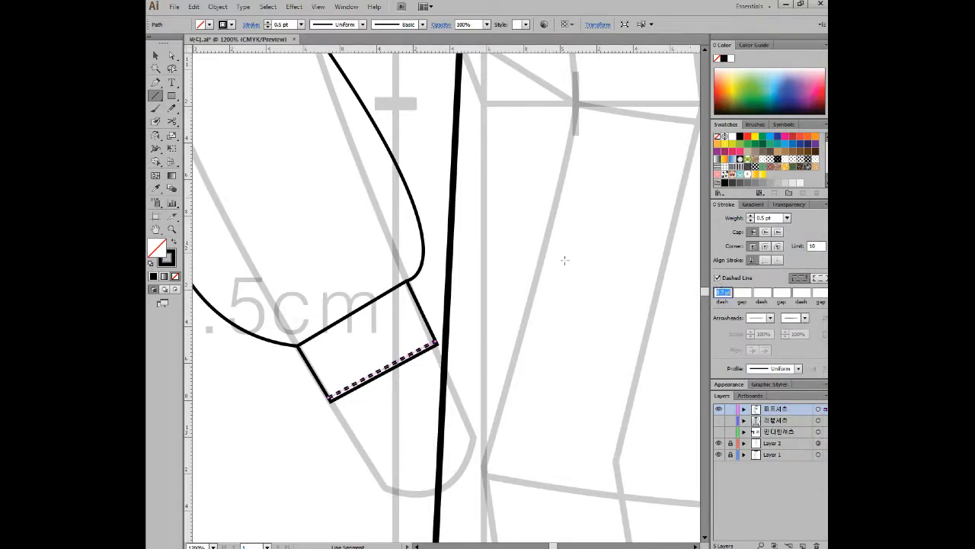
pyautogui.click(777, 218)
pyautogui.write('0.3')
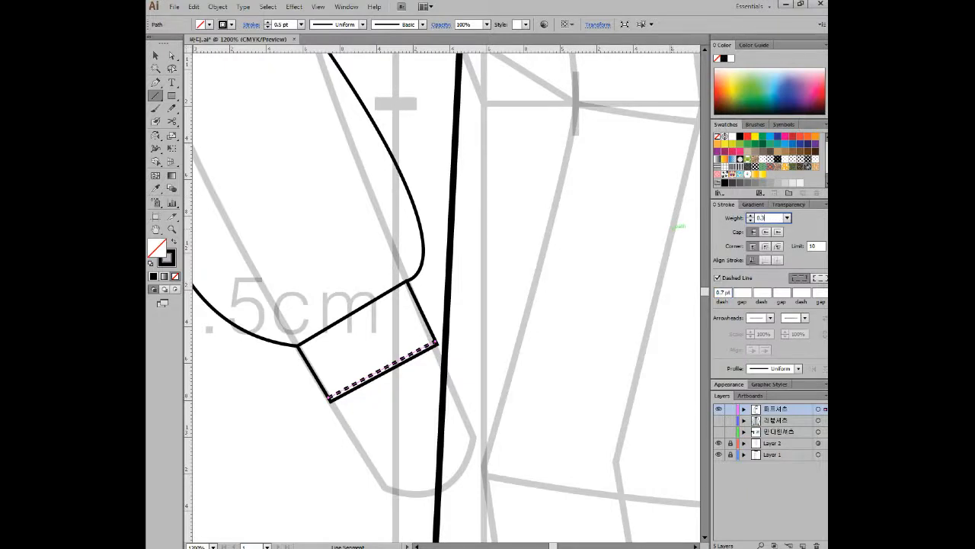
pyautogui.press('Return')
pyautogui.click(155, 56)
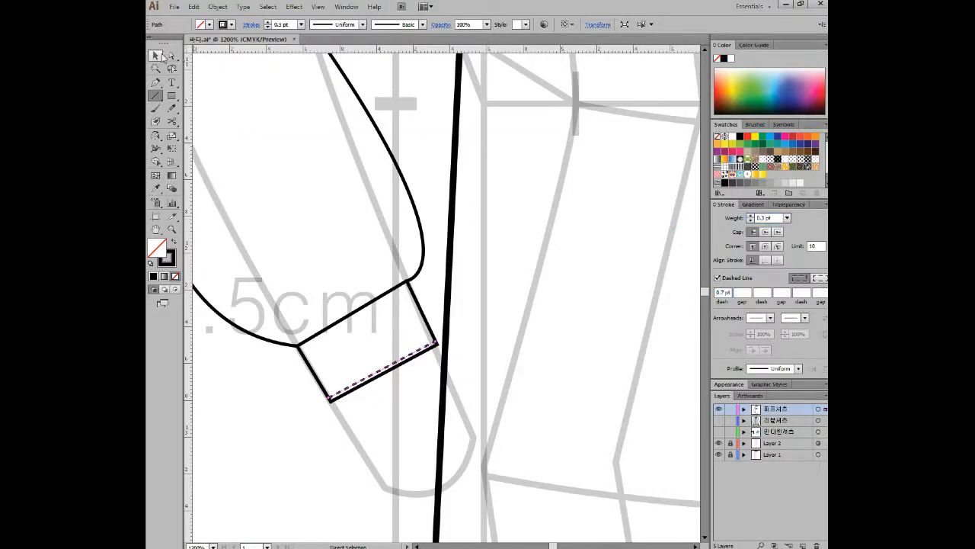
pyautogui.click(527, 386)
# Duplicate the cuff's dashed stitch line just below its upper edge and shift the copy's inner end to run parallel to that edge.
pyautogui.scroll(2, 450, 339)
pyautogui.hscroll(-3, 448, 339)
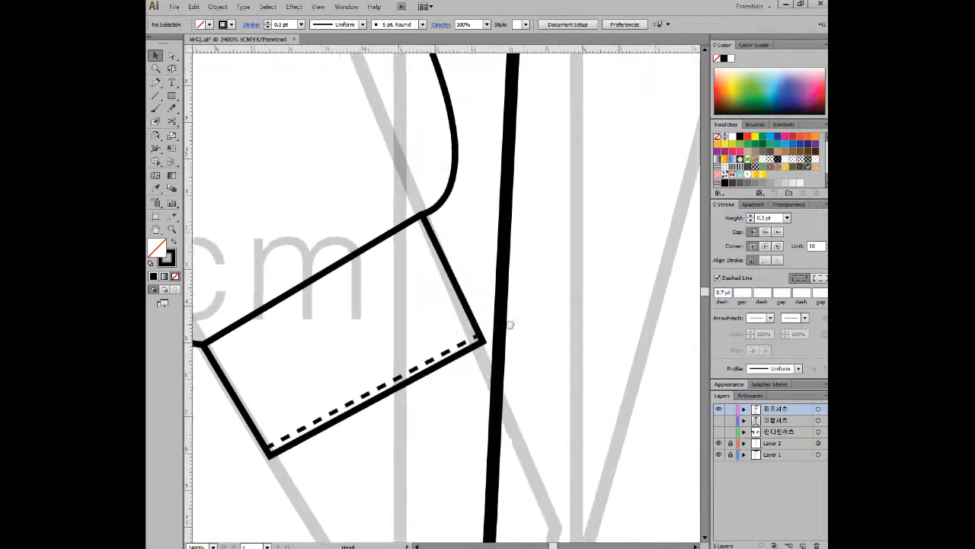
pyautogui.moveTo(482, 361); pyautogui.dragTo(428, 256)
pyautogui.click(172, 56)
pyautogui.click(597, 266)
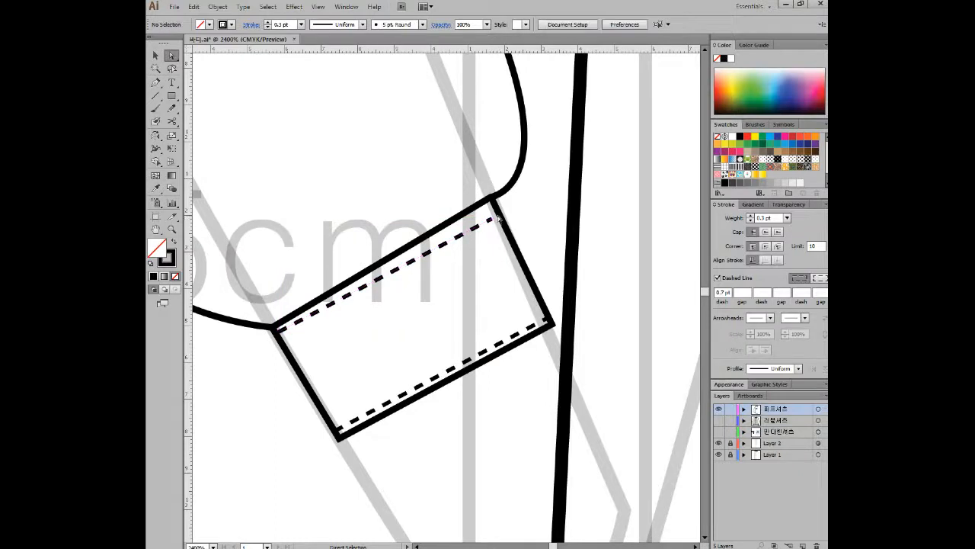
pyautogui.moveTo(491, 220); pyautogui.dragTo(492, 207)
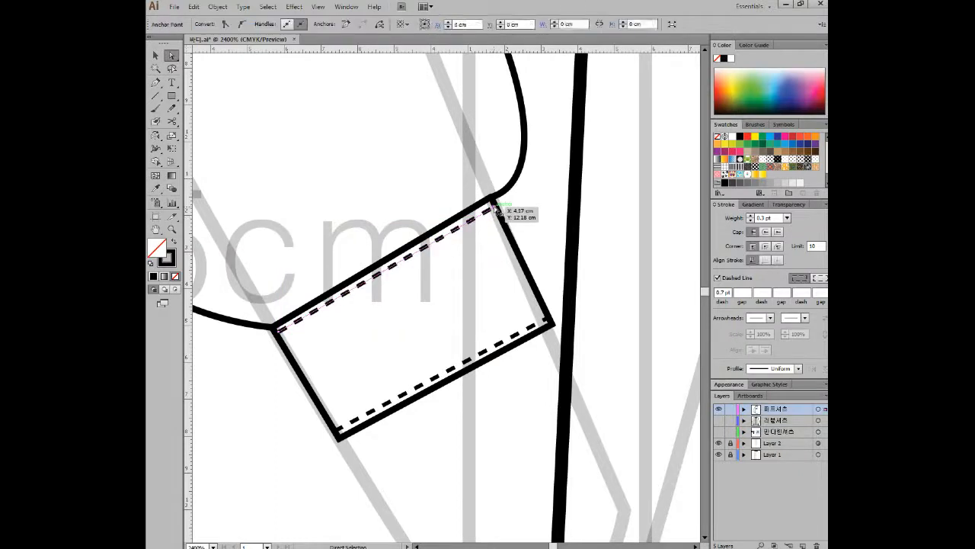
pyautogui.click(629, 204)
# Draw a short curved gather line inside the sleeve cap from the shoulder seam with the Pen tool and make its stroke solid.
pyautogui.scroll(-7, 565, 239)
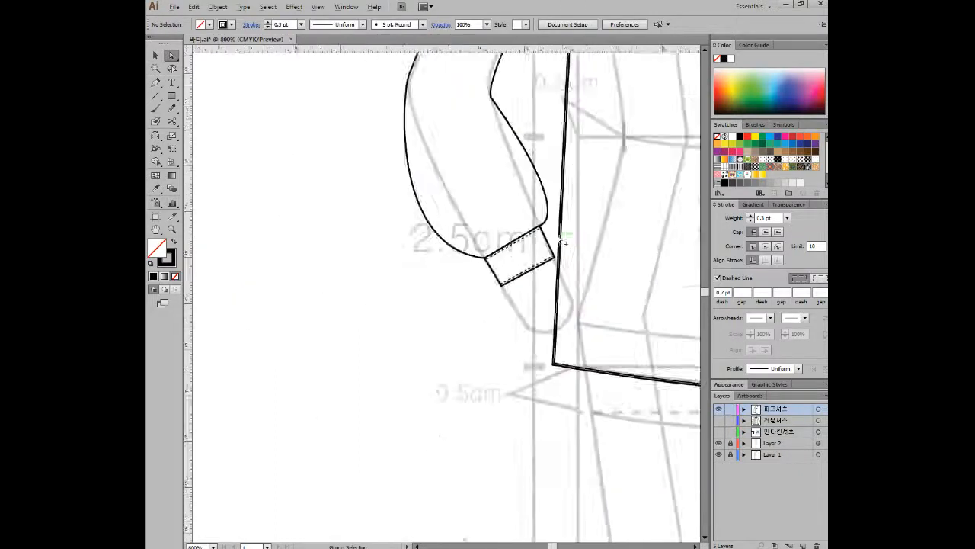
pyautogui.moveTo(605, 164); pyautogui.dragTo(489, 199)
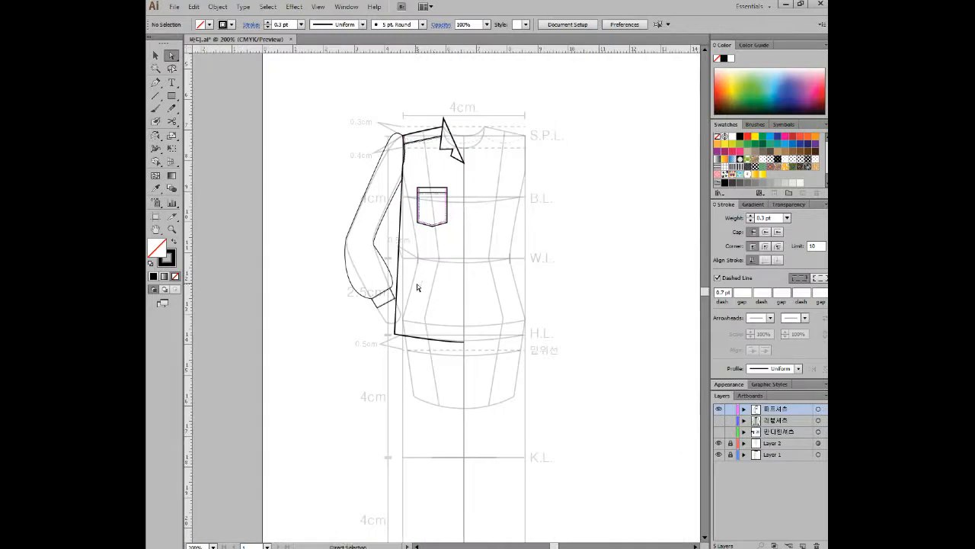
pyautogui.scroll(2, 417, 283)
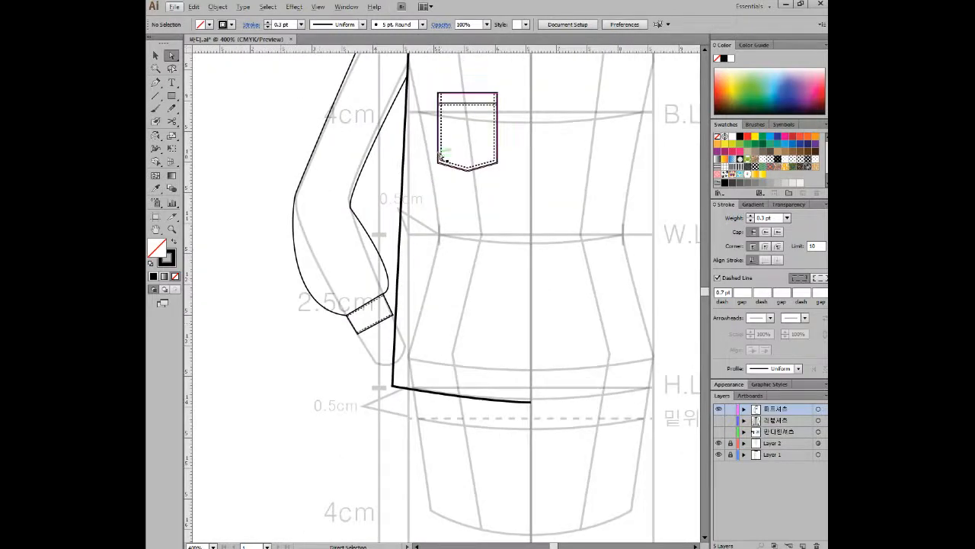
pyautogui.moveTo(516, 240); pyautogui.dragTo(492, 250)
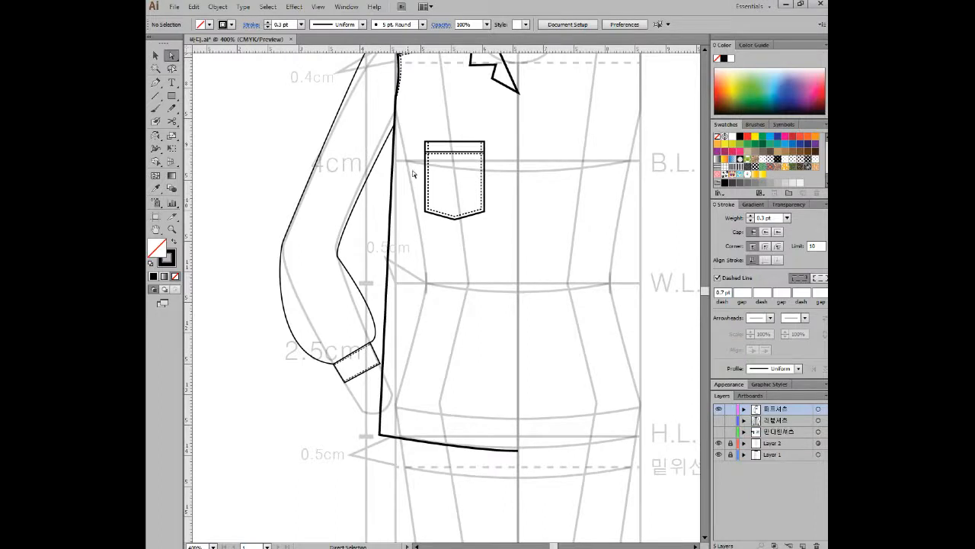
pyautogui.moveTo(433, 147); pyautogui.dragTo(408, 199)
pyautogui.click(155, 82)
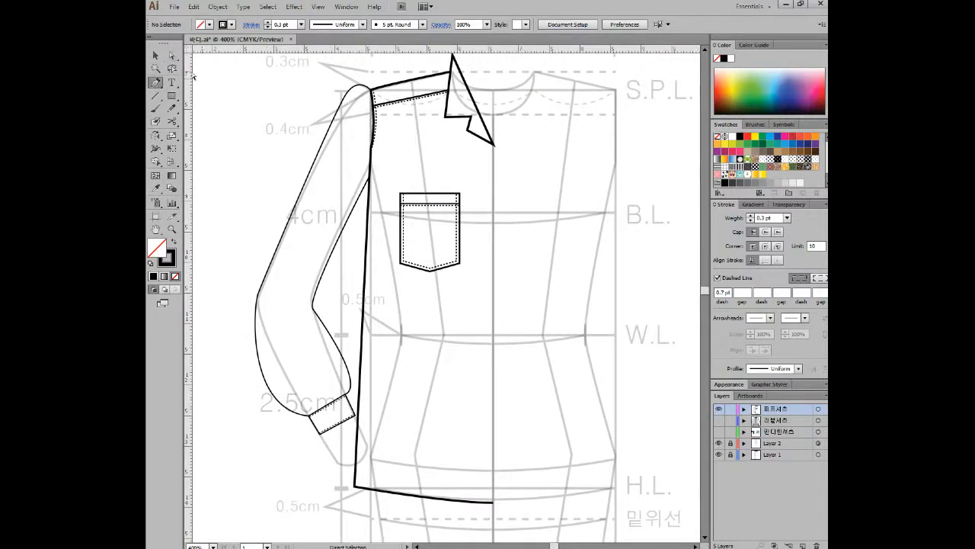
pyautogui.click(372, 90)
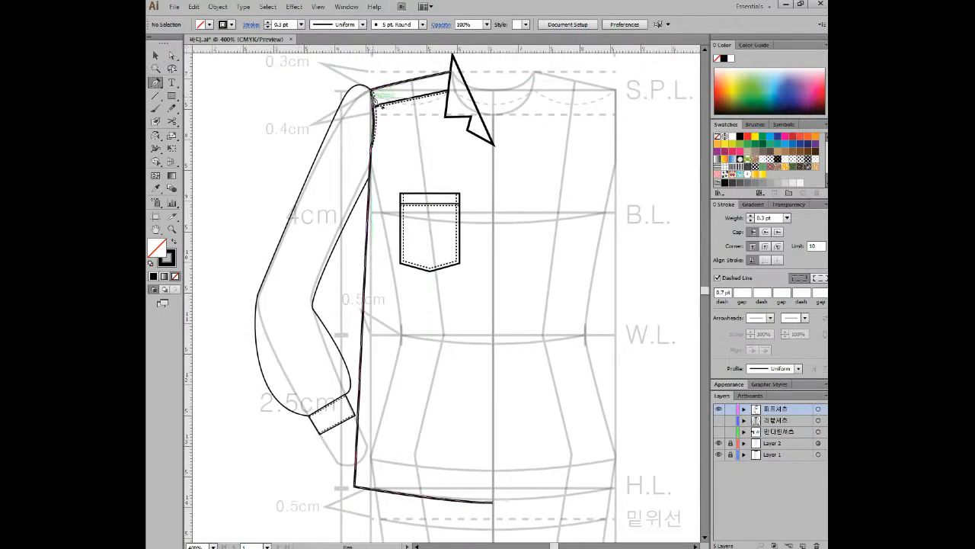
pyautogui.click(371, 91)
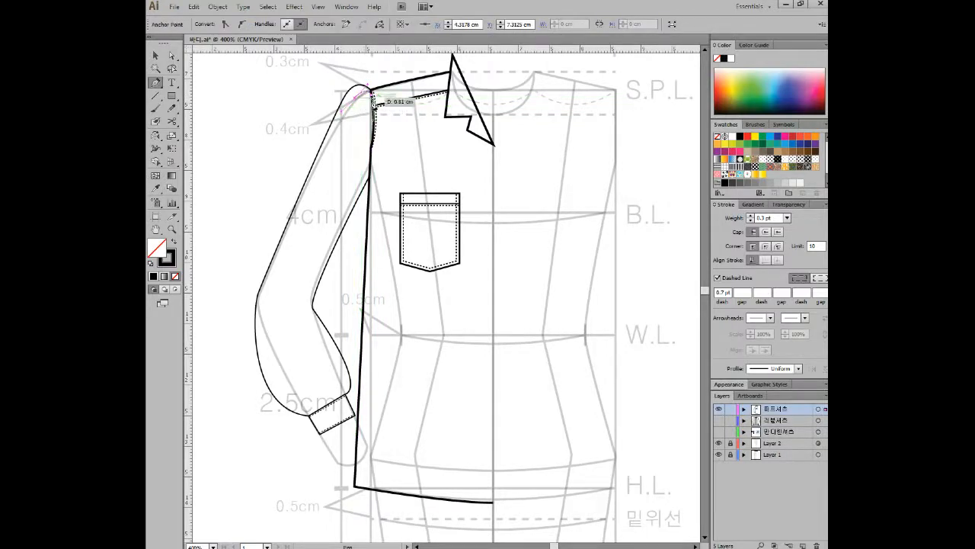
pyautogui.scroll(1, 384, 80)
pyautogui.scroll(4, 384, 90)
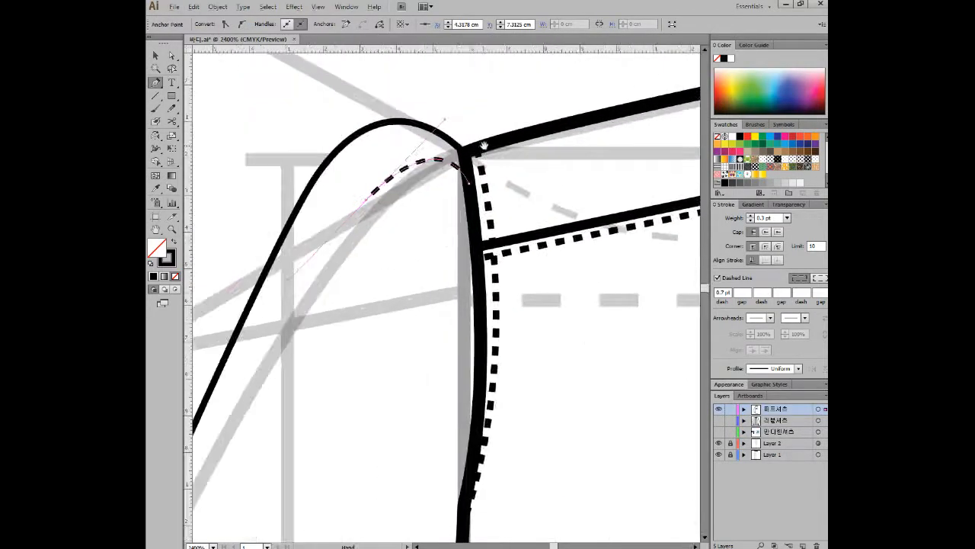
pyautogui.press('v')
pyautogui.click(717, 277)
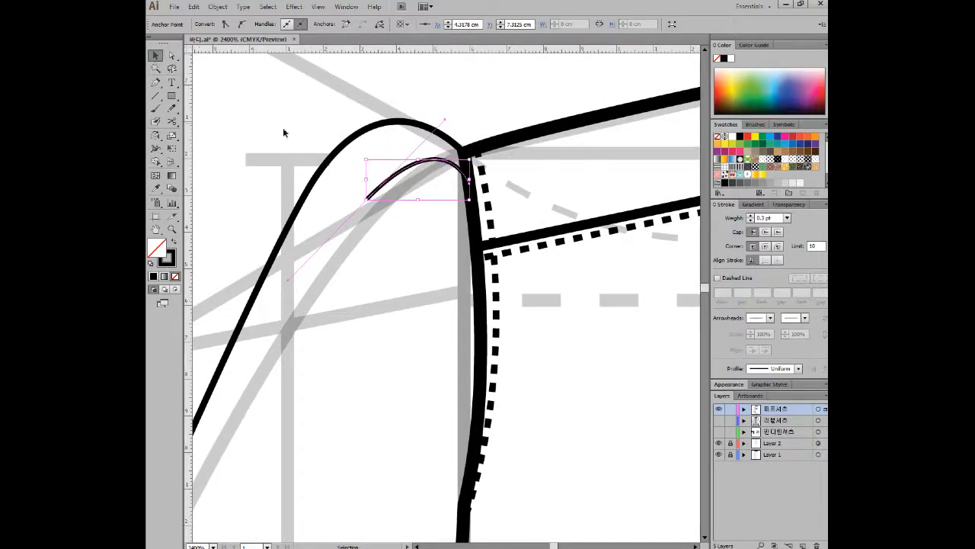
# Move the gather line's outer end closer to the sleeve cap outline and apply the wedge-shaped width profile so it tapers outward.
pyautogui.click(172, 55)
pyautogui.moveTo(367, 196); pyautogui.dragTo(342, 174)
pyautogui.click(154, 56)
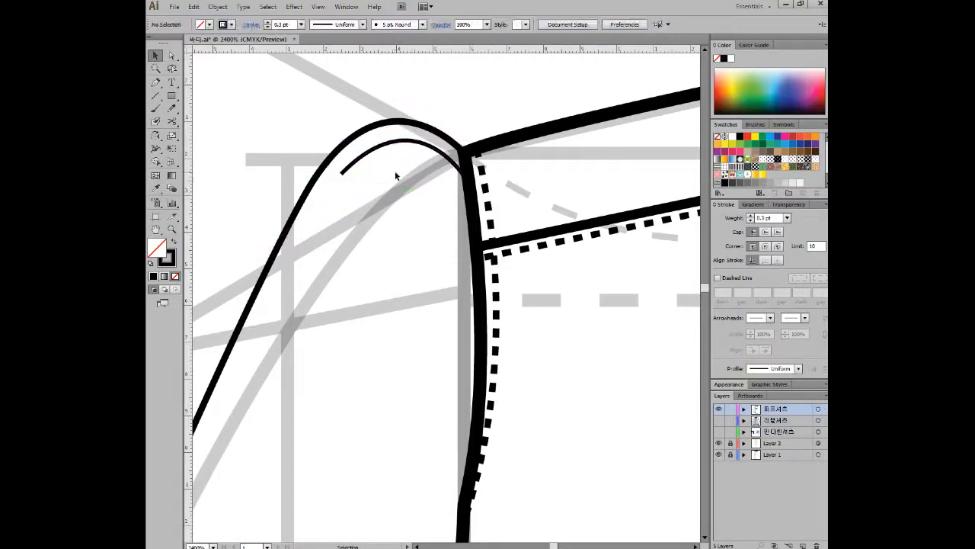
pyautogui.click(336, 25)
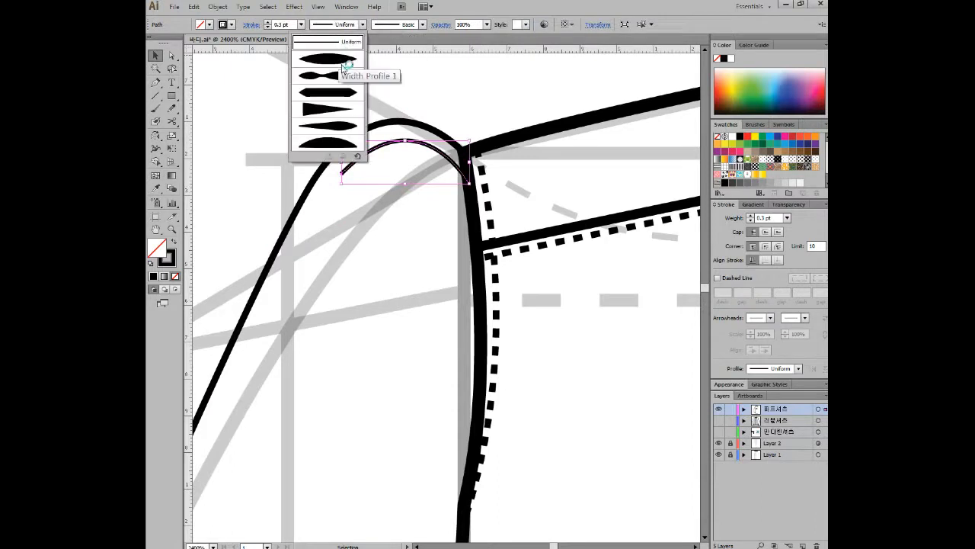
pyautogui.click(340, 114)
pyautogui.click(512, 93)
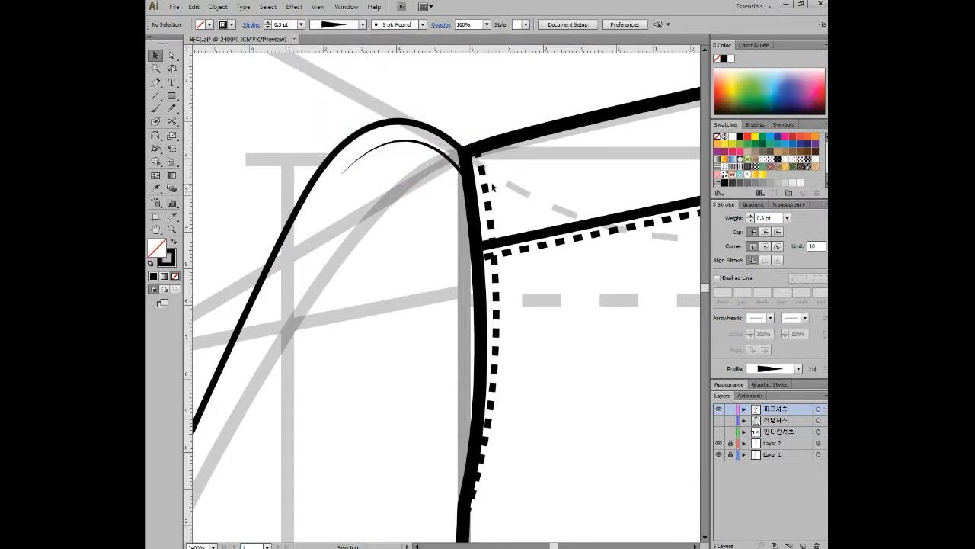
# Draw a second curved gather line below the first from the armhole seam and copy the first line's stroke with the Eyedropper.
pyautogui.click(155, 82)
pyautogui.click(466, 186)
pyautogui.moveTo(335, 207)
pyautogui.mouseDown()
pyautogui.moveTo(319, 270)
pyautogui.moveTo(306, 264)
pyautogui.mouseUp()
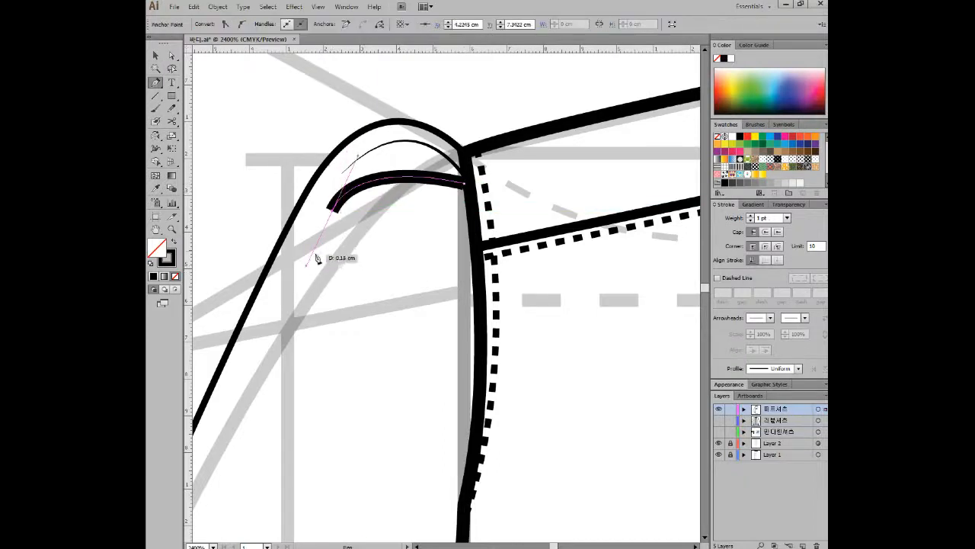
pyautogui.click(156, 55)
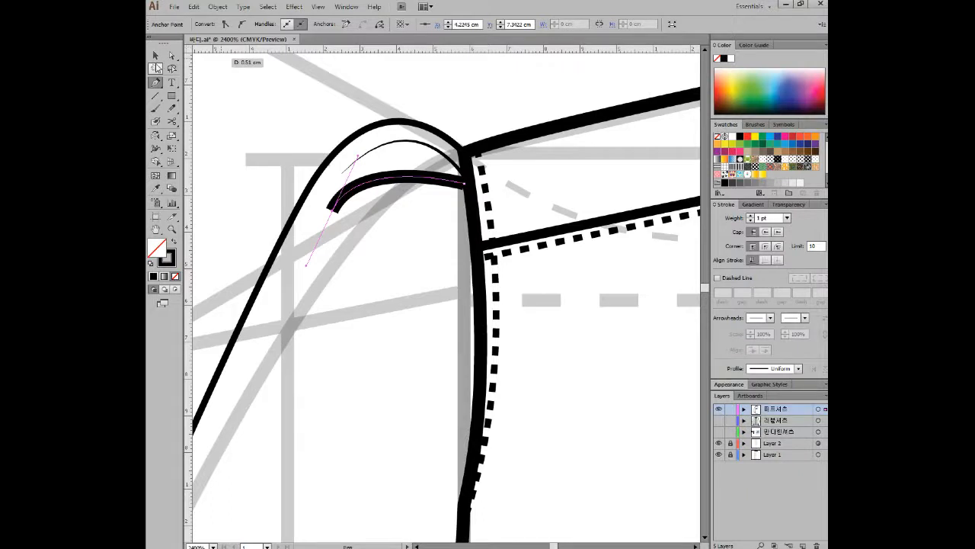
pyautogui.click(156, 55)
pyautogui.click(155, 189)
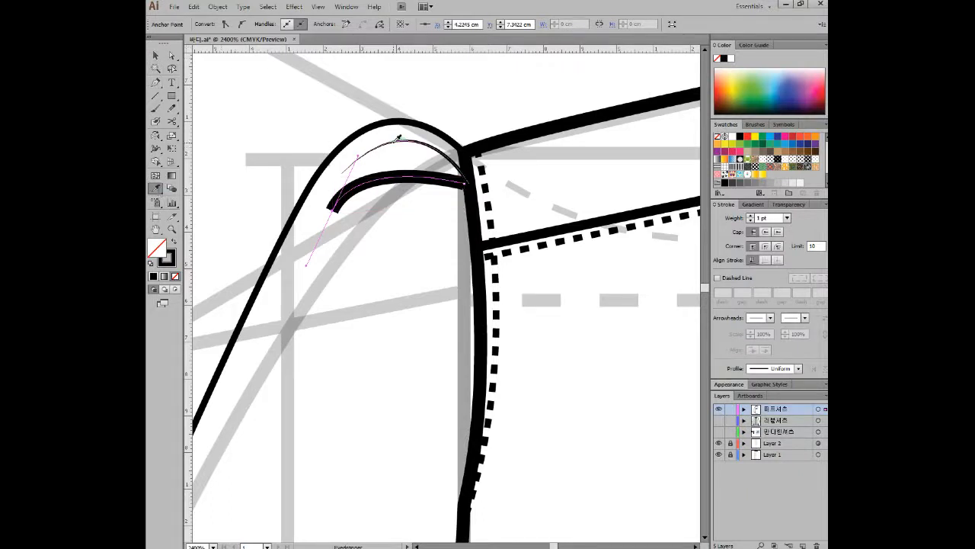
pyautogui.click(398, 143)
# Apply the wedge-shaped width profile to the second gather line so it tapers away from the armhole.
pyautogui.click(156, 55)
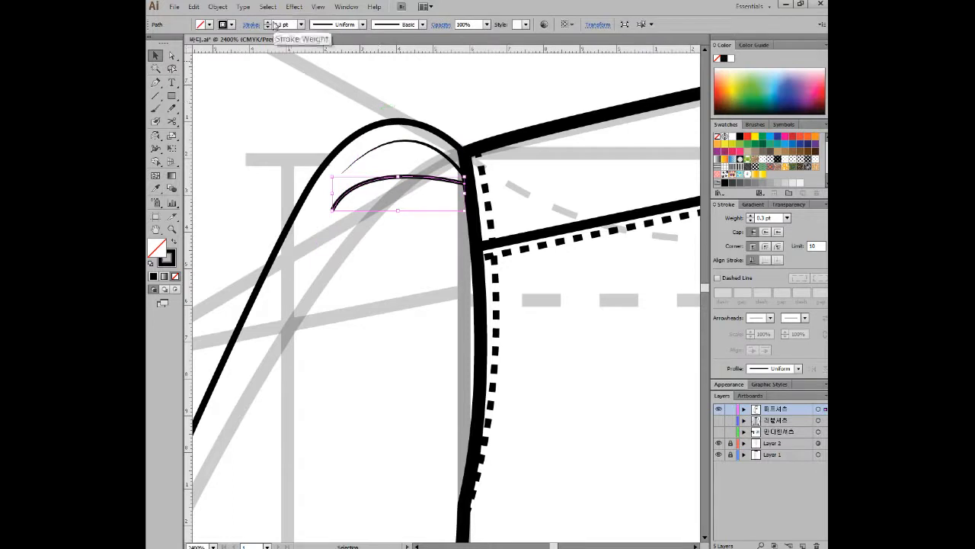
pyautogui.click(346, 27)
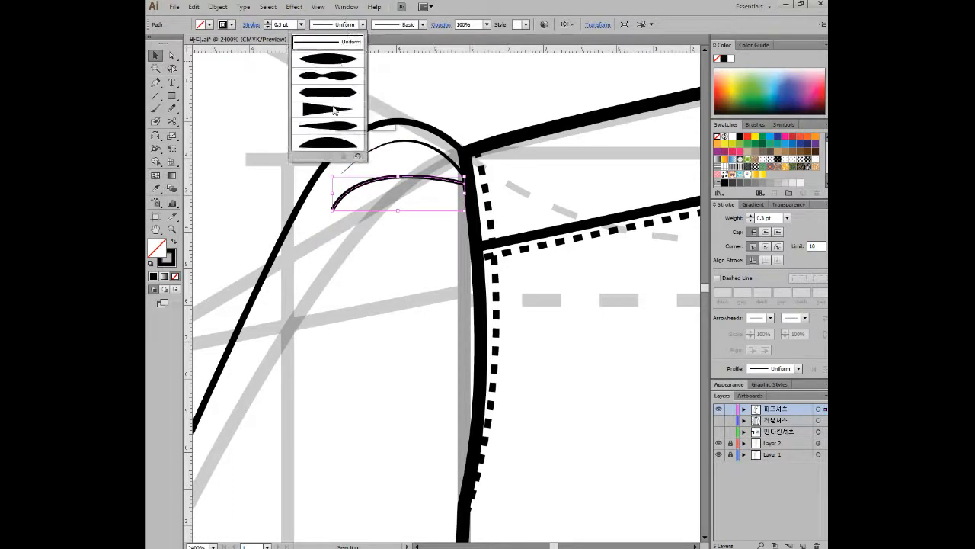
pyautogui.click(337, 128)
pyautogui.click(459, 284)
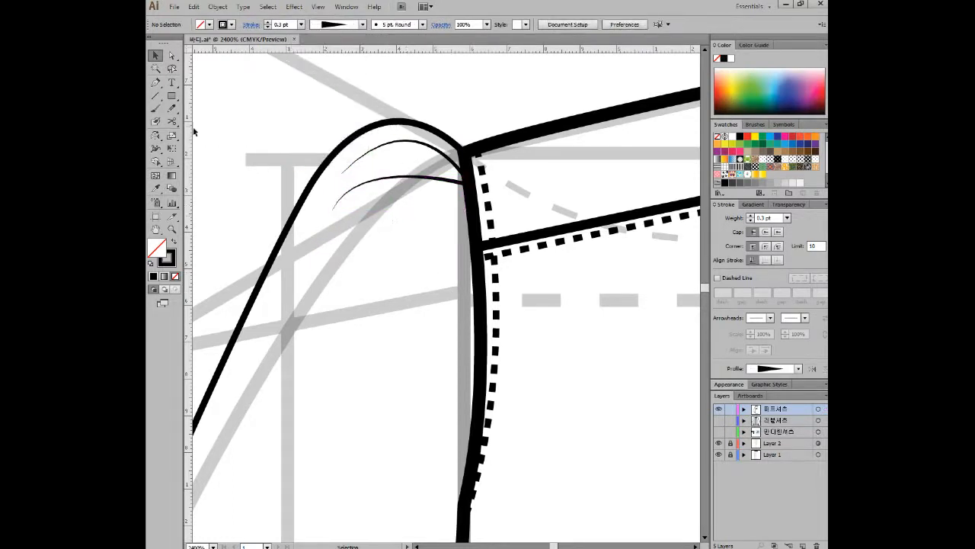
# Draw a third, S-shaped gather line from the armhole seam below the second one with the Pen tool.
pyautogui.click(155, 82)
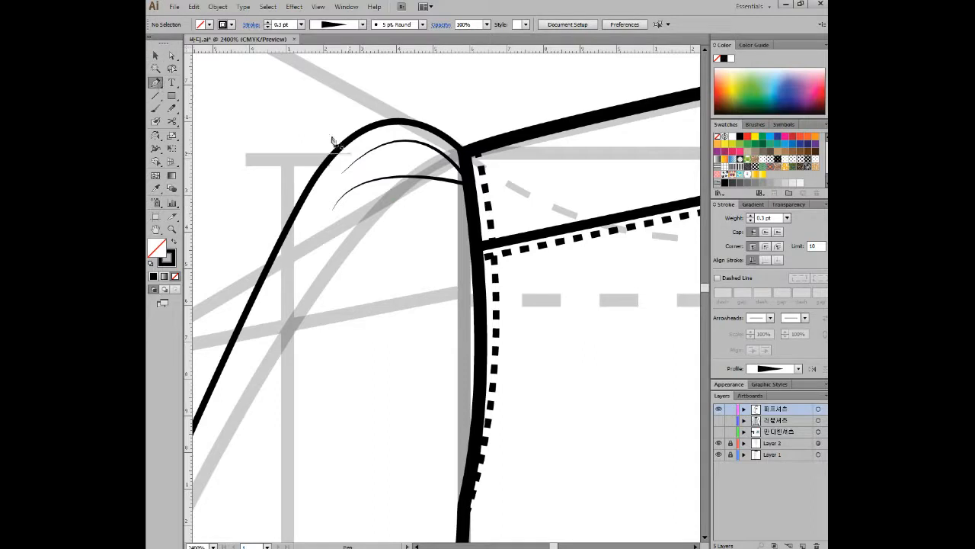
pyautogui.click(466, 221)
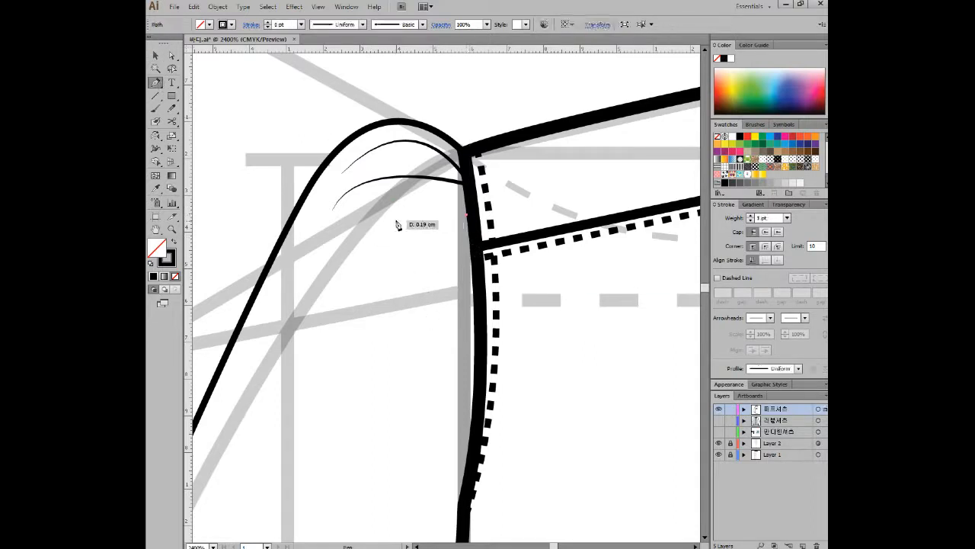
pyautogui.moveTo(404, 211)
pyautogui.mouseDown()
pyautogui.moveTo(394, 223)
pyautogui.moveTo(359, 196)
pyautogui.moveTo(363, 187)
pyautogui.moveTo(350, 191)
pyautogui.mouseUp()
pyautogui.press('v')
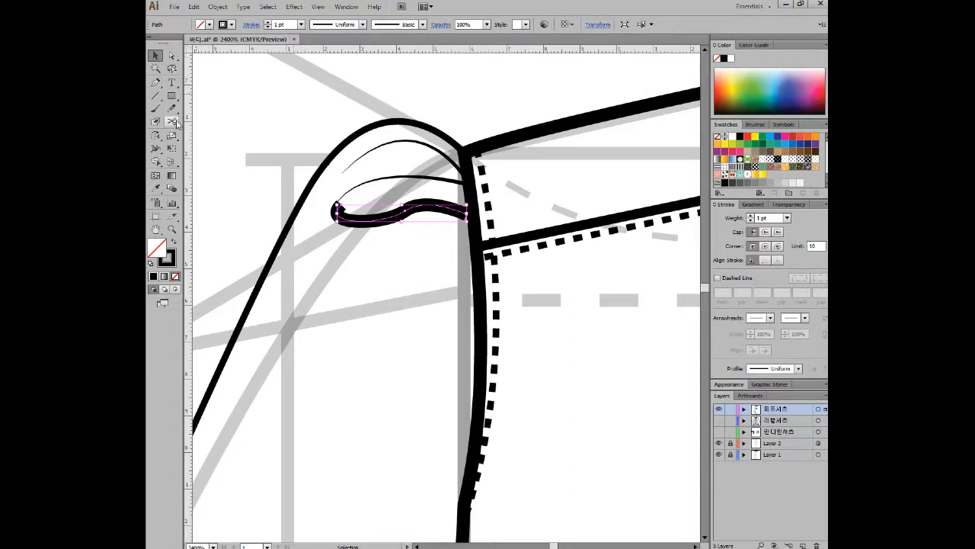
# Set the third gather line's stroke to 0.5 pt and apply the wedge-shaped tapering width profile.
pyautogui.click(301, 24)
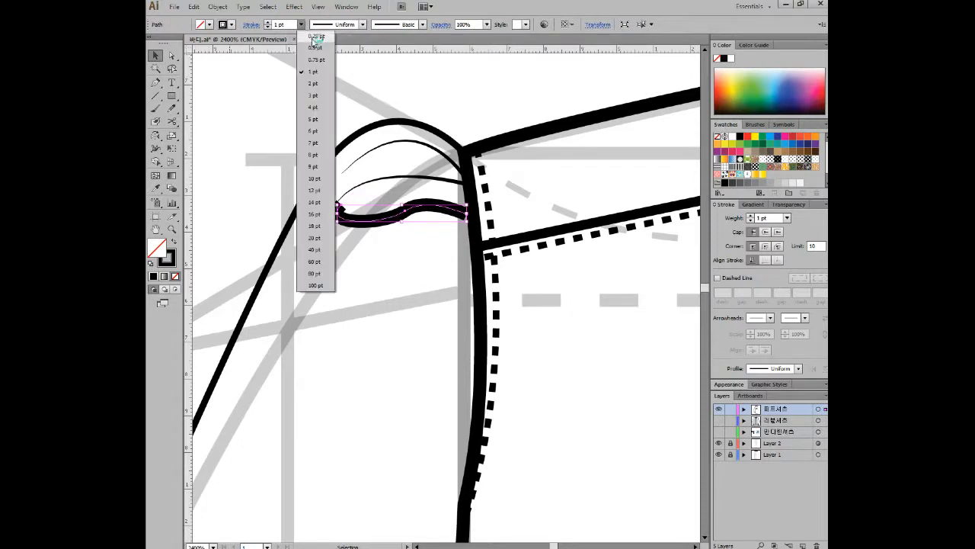
pyautogui.click(315, 46)
pyautogui.click(362, 25)
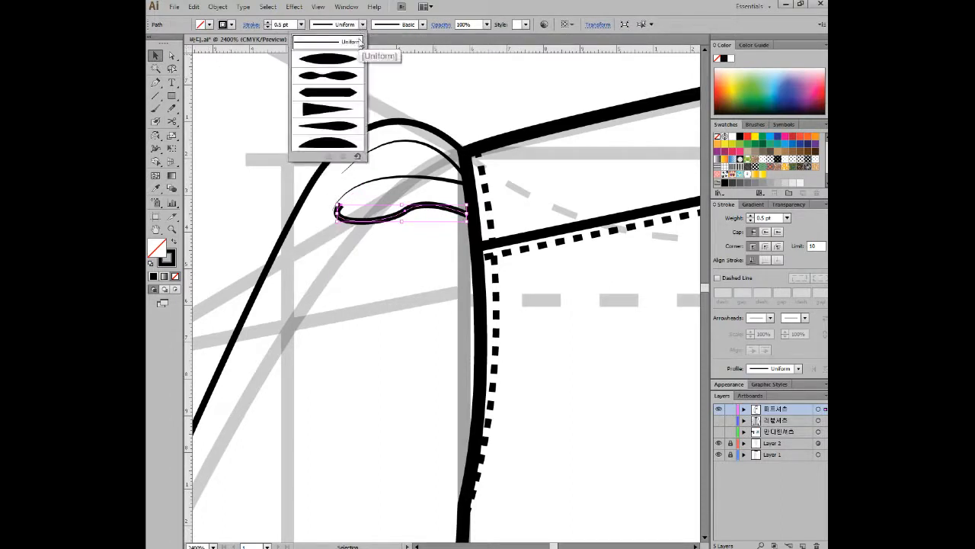
pyautogui.click(334, 109)
pyautogui.click(413, 283)
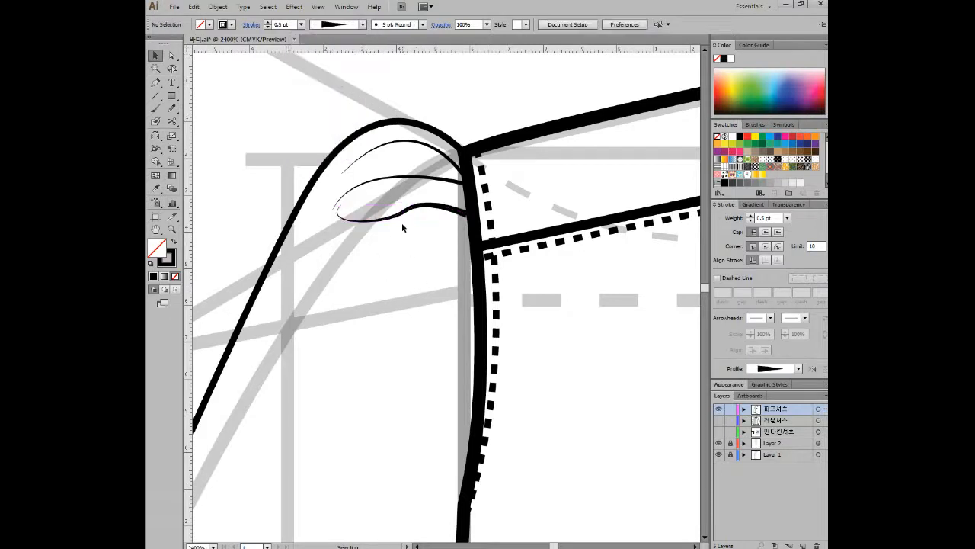
# Move the third gather line slightly down and rotate it so its outer end slopes downward from the armhole.
pyautogui.moveTo(402, 217); pyautogui.dragTo(403, 222)
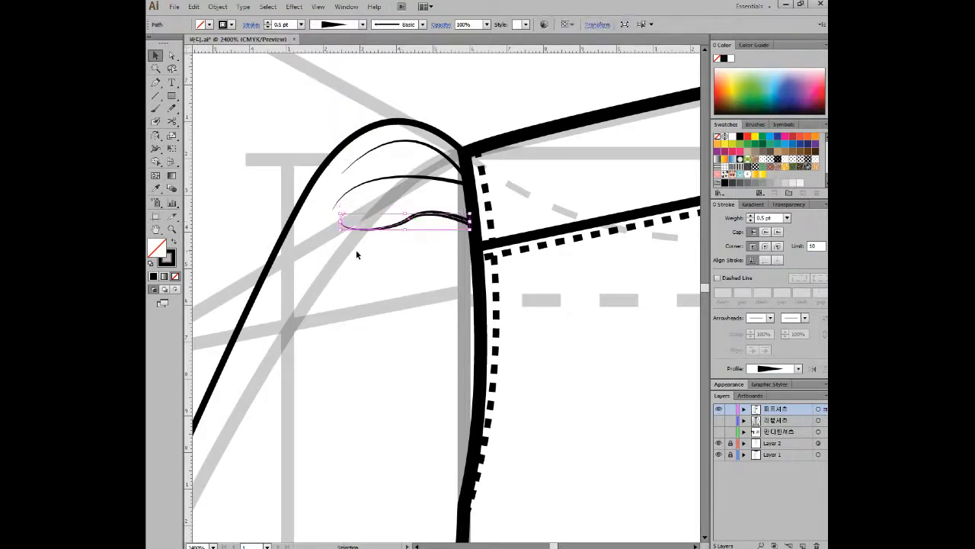
pyautogui.moveTo(337, 236); pyautogui.dragTo(338, 251)
pyautogui.click(442, 272)
pyautogui.click(398, 229)
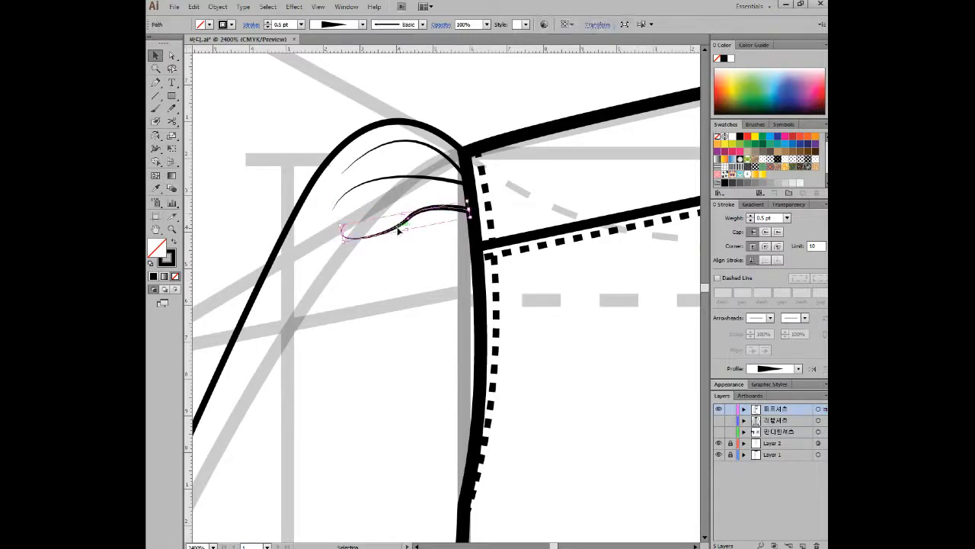
# Stretch the third gather line slightly farther outward from the armhole, keeping its height.
pyautogui.moveTo(345, 236); pyautogui.dragTo(331, 236)
pyautogui.click(398, 256)
pyautogui.moveTo(401, 347); pyautogui.dragTo(440, 282)
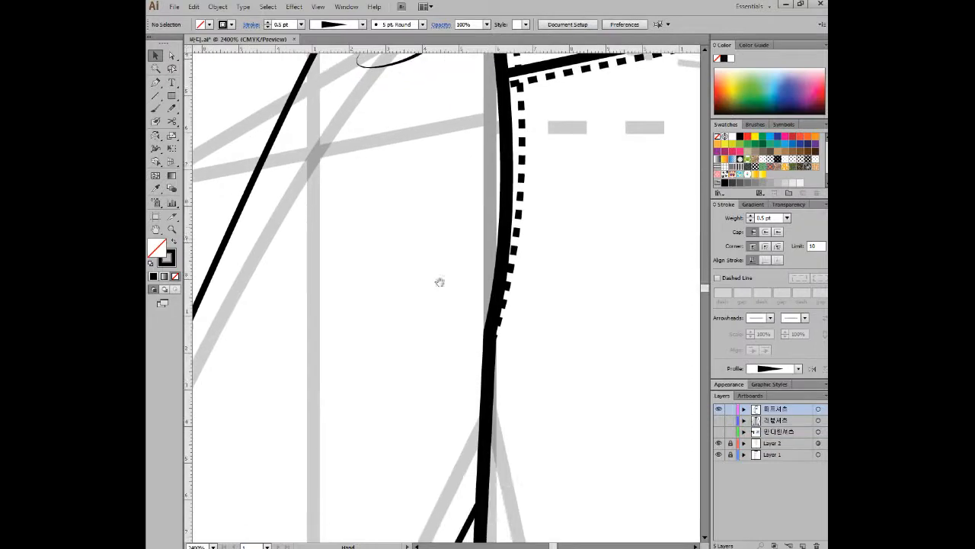
pyautogui.scroll(-5, 435, 257)
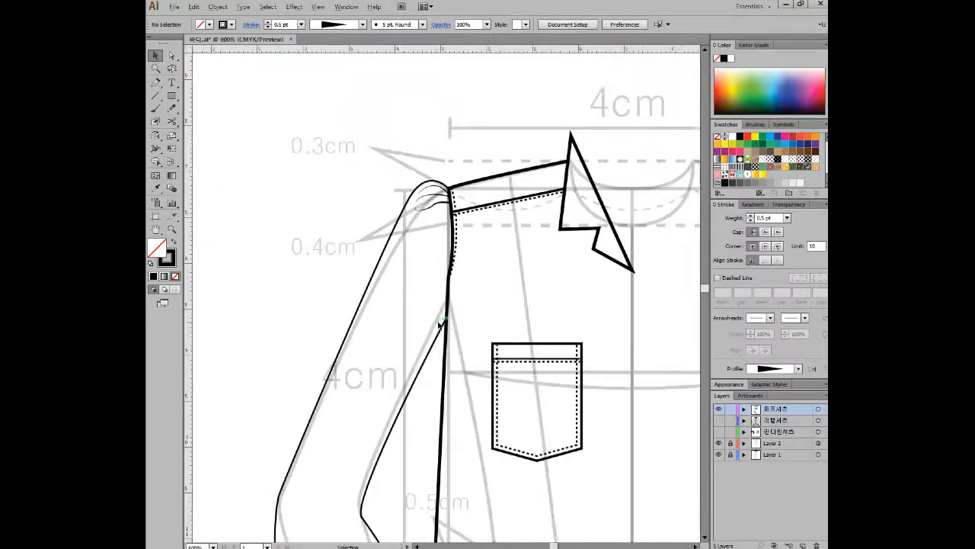
pyautogui.moveTo(433, 394); pyautogui.dragTo(461, 252)
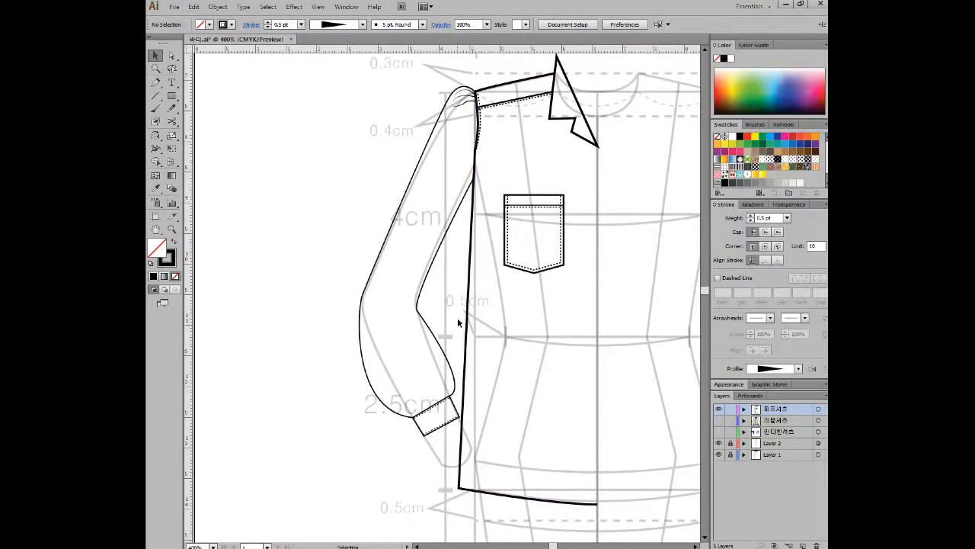
pyautogui.scroll(2, 434, 337)
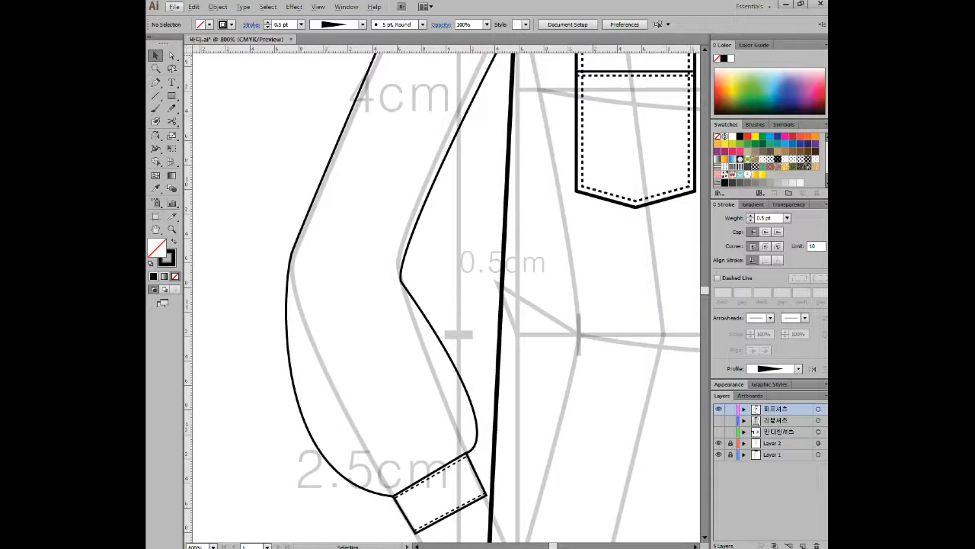
pyautogui.scroll(-3, 612, 130)
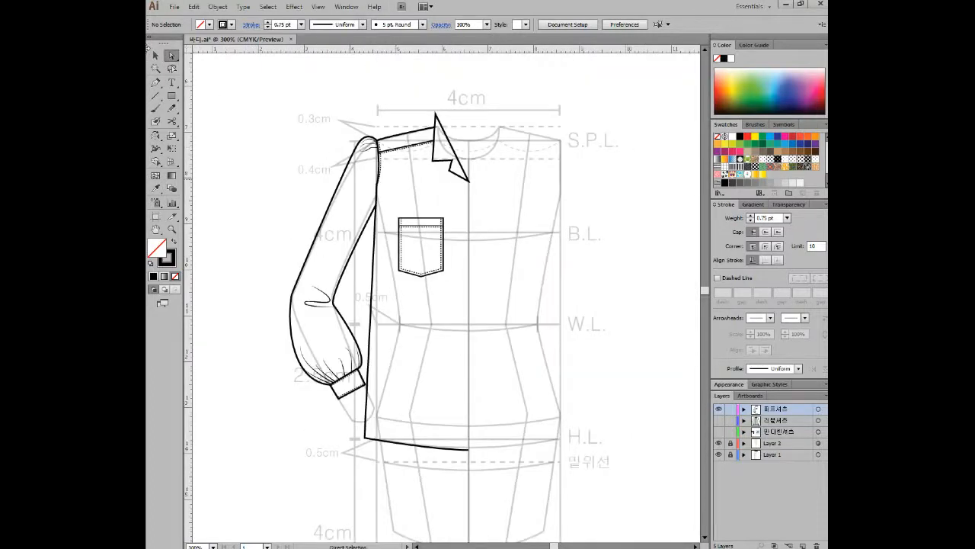
# Select the entire half shirt and reflect a copy across the vertical center-front line to complete the shirt.
pyautogui.click(156, 56)
pyautogui.moveTo(235, 81); pyautogui.dragTo(526, 510)
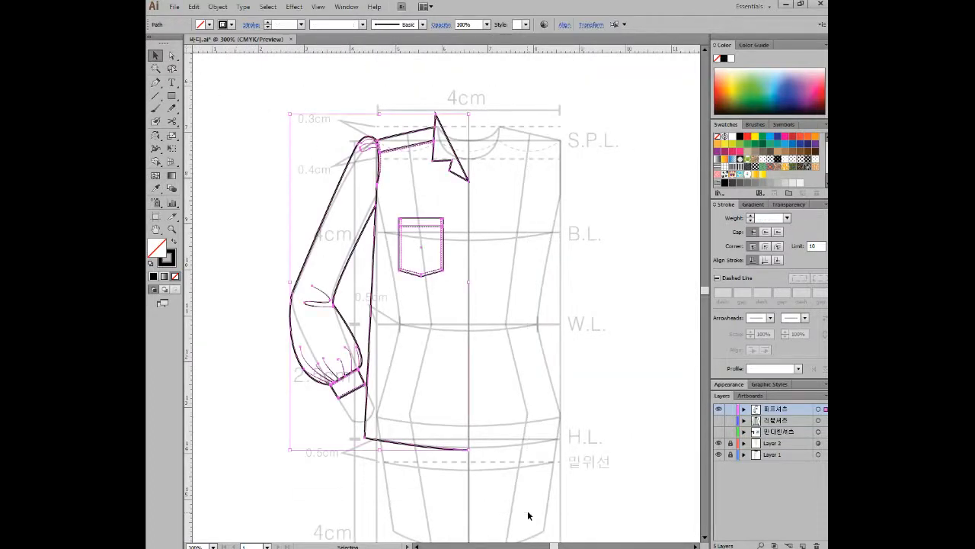
pyautogui.click(156, 135)
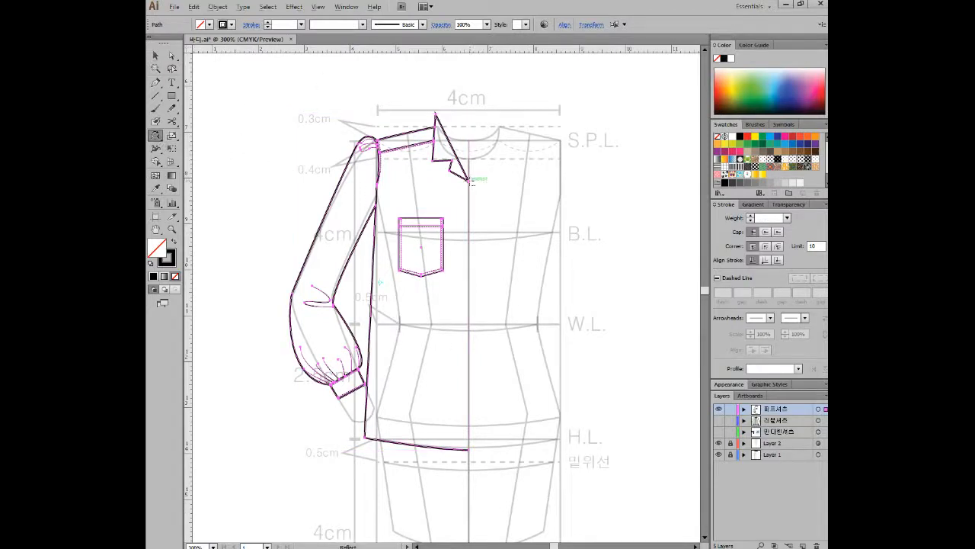
pyautogui.keyDown('alt'); pyautogui.click(470, 182); pyautogui.keyUp('alt')
pyautogui.click(471, 318)
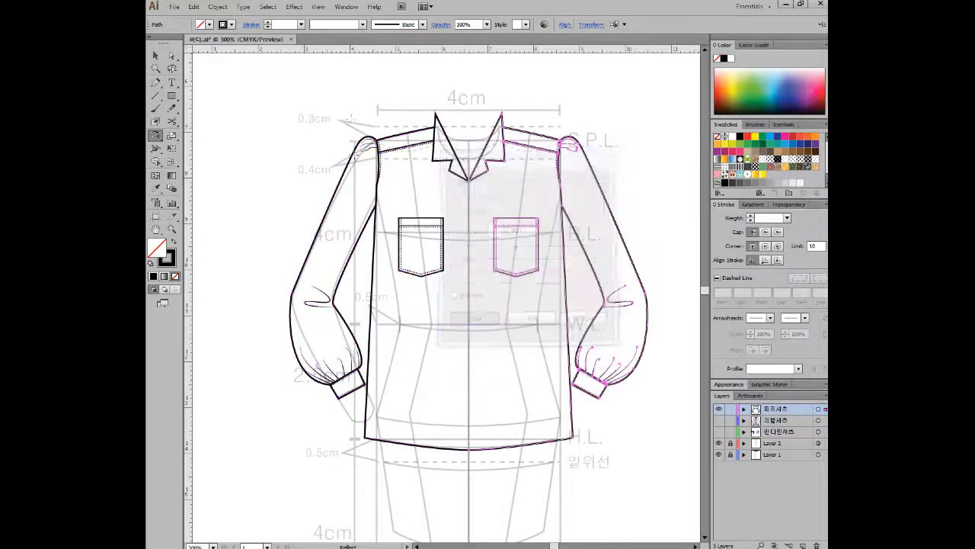
pyautogui.click(156, 56)
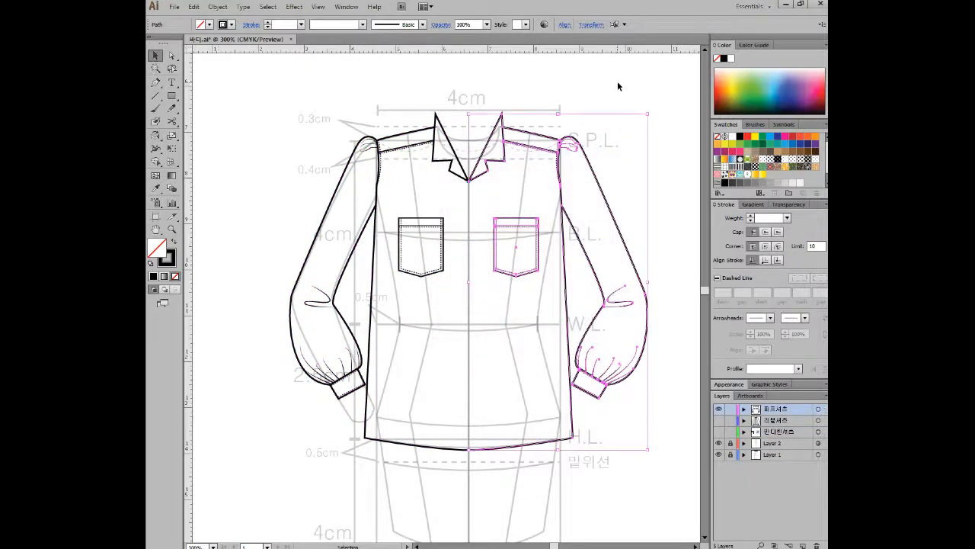
pyautogui.click(618, 86)
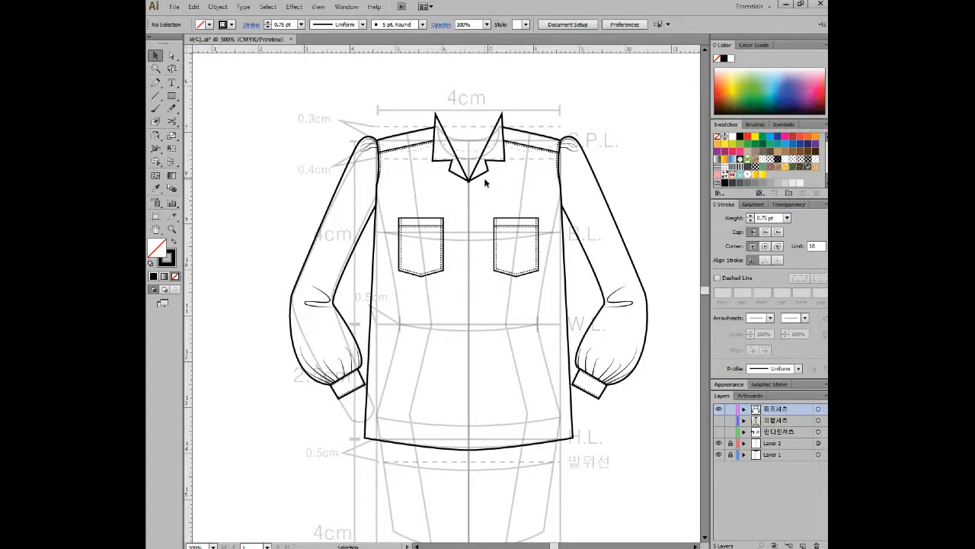
# Move the left collar's lower tip about 0.14 cm right and 0.13 cm down so it overlaps past the center front.
pyautogui.keyDown('alt'); pyautogui.scroll(3, 477, 190); pyautogui.keyUp('alt')
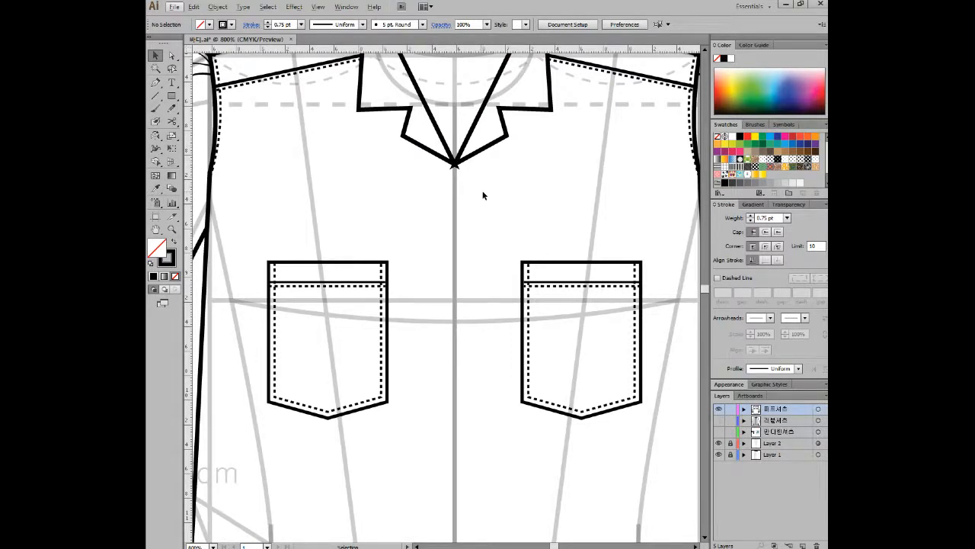
pyautogui.press('a')
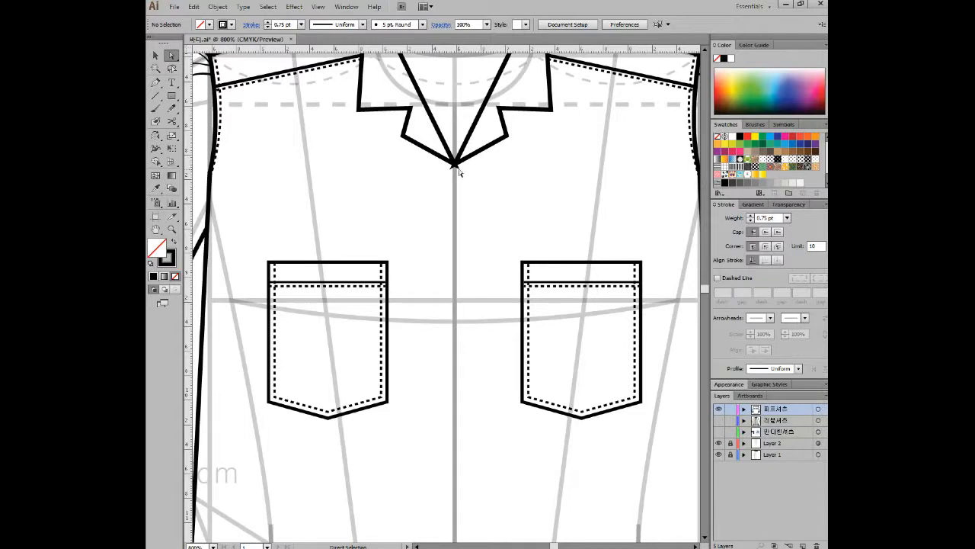
pyautogui.click(455, 164)
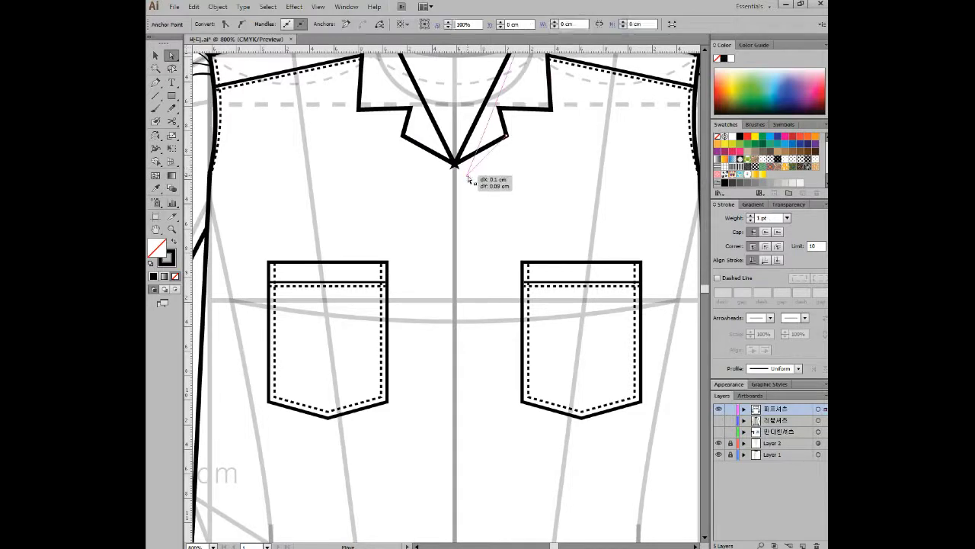
pyautogui.click(456, 165)
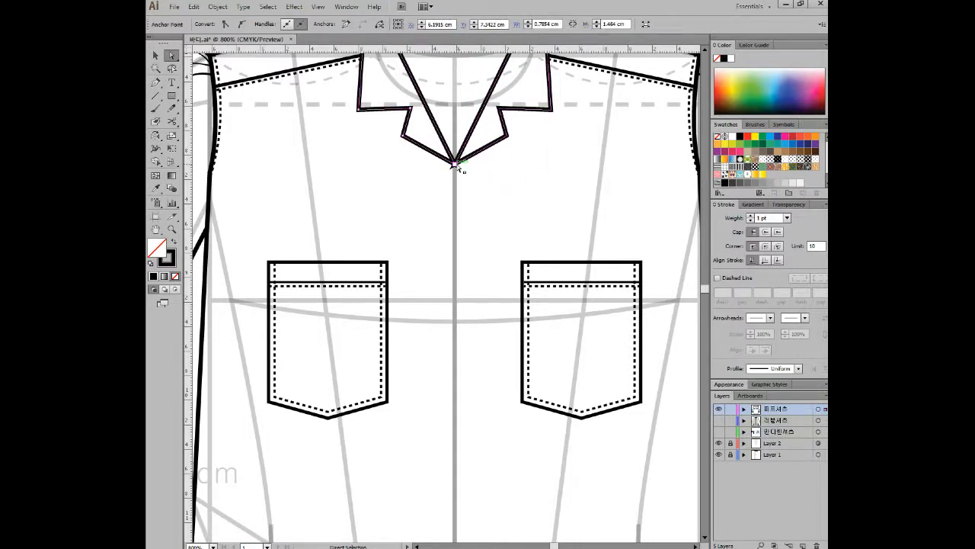
pyautogui.moveTo(455, 165); pyautogui.dragTo(473, 180)
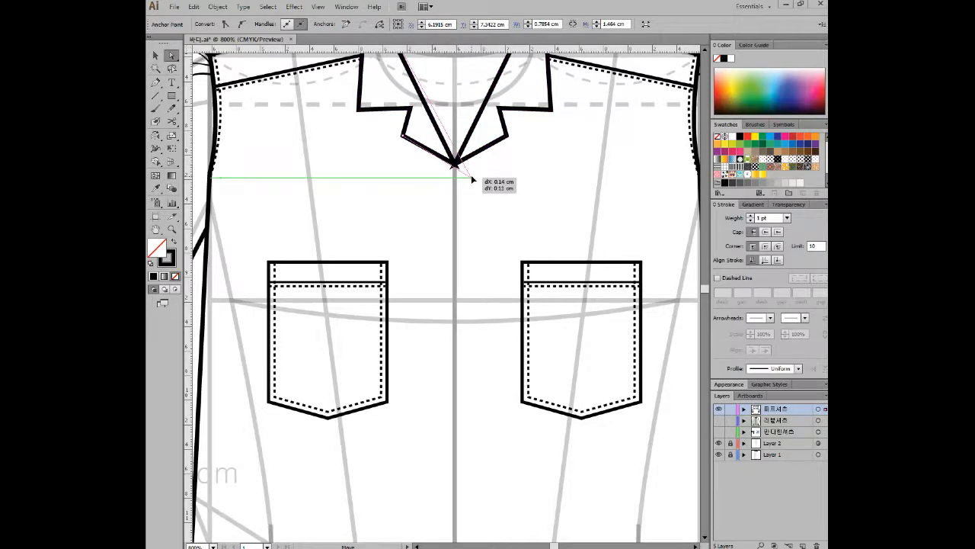
pyautogui.moveTo(473, 180); pyautogui.dragTo(473, 181)
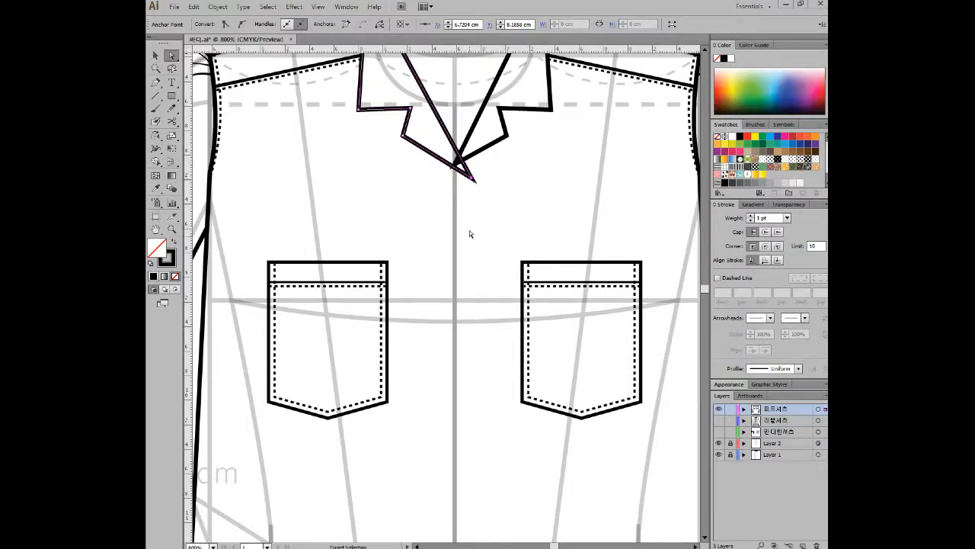
# Cut the right collar outline with the Scissors tool at both points where the left collar's edge crosses it.
pyautogui.press('alt')
pyautogui.scroll(3, 490, 155)
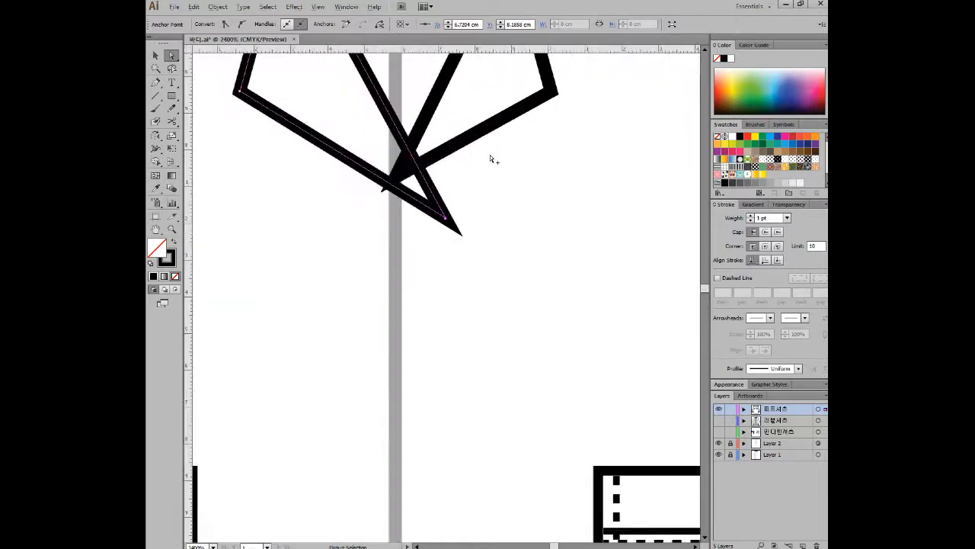
pyautogui.scroll(3, 501, 257)
pyautogui.click(388, 294)
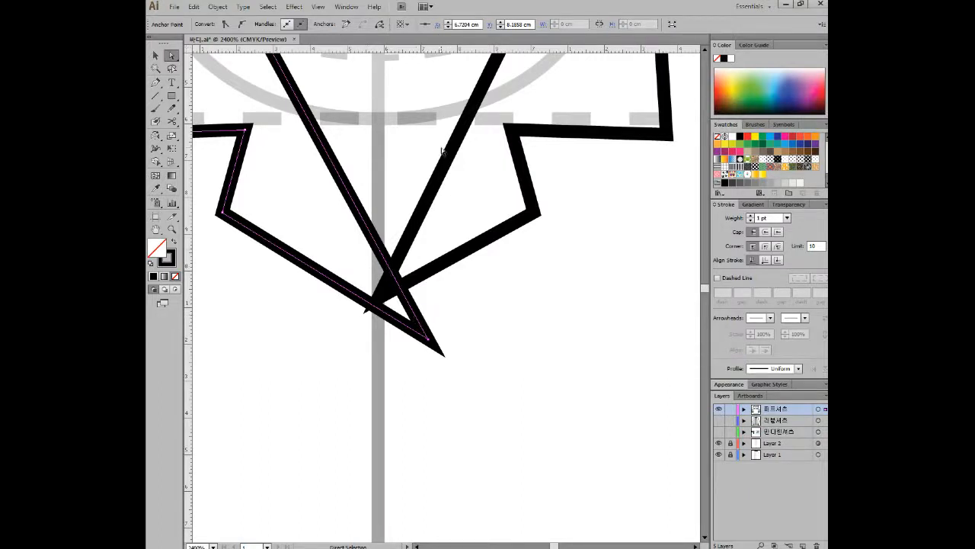
pyautogui.click(156, 55)
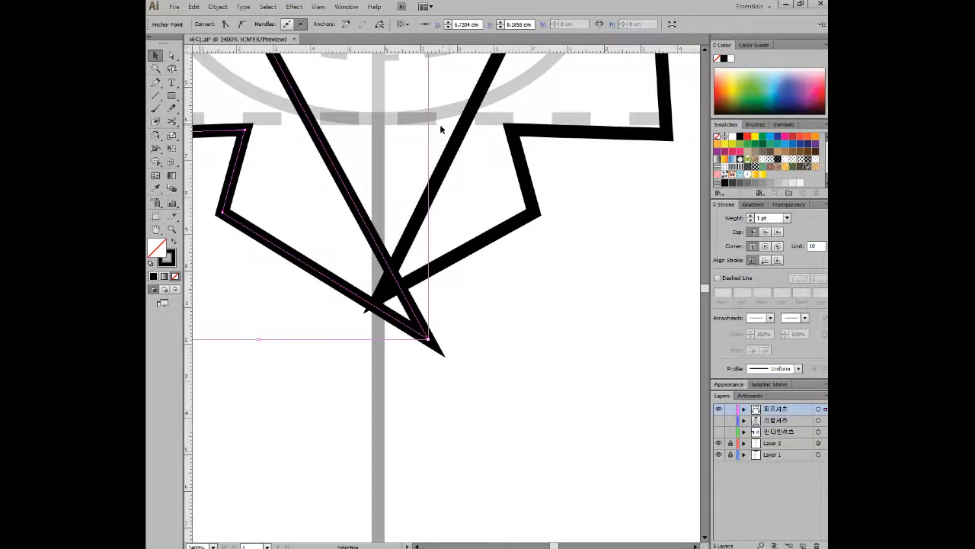
pyautogui.click(538, 223)
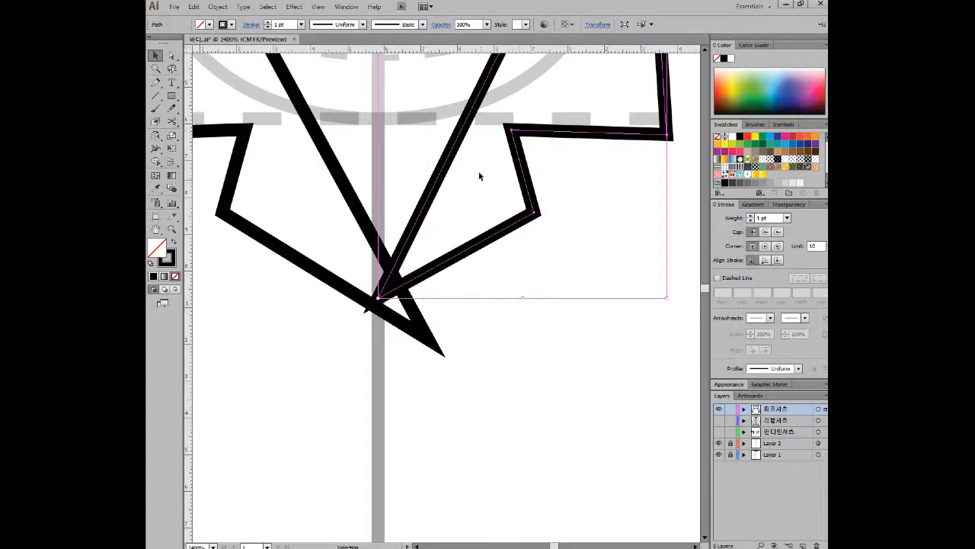
pyautogui.scroll(1, 395, 290)
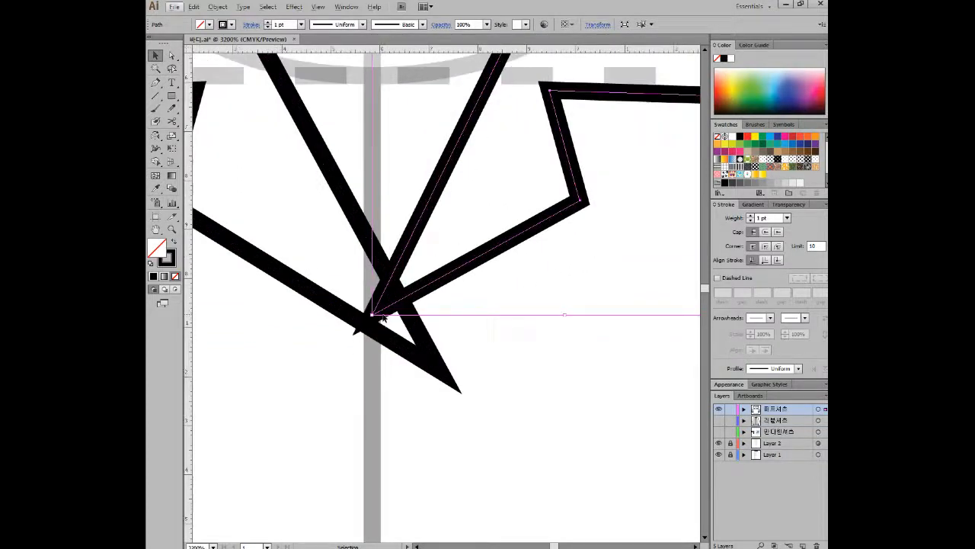
pyautogui.click(172, 121)
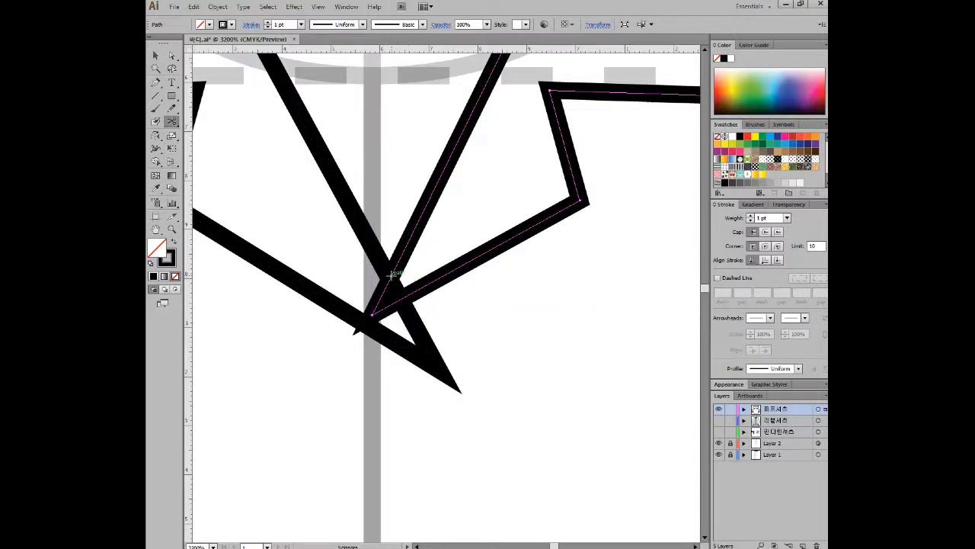
pyautogui.click(390, 276)
pyautogui.click(400, 300)
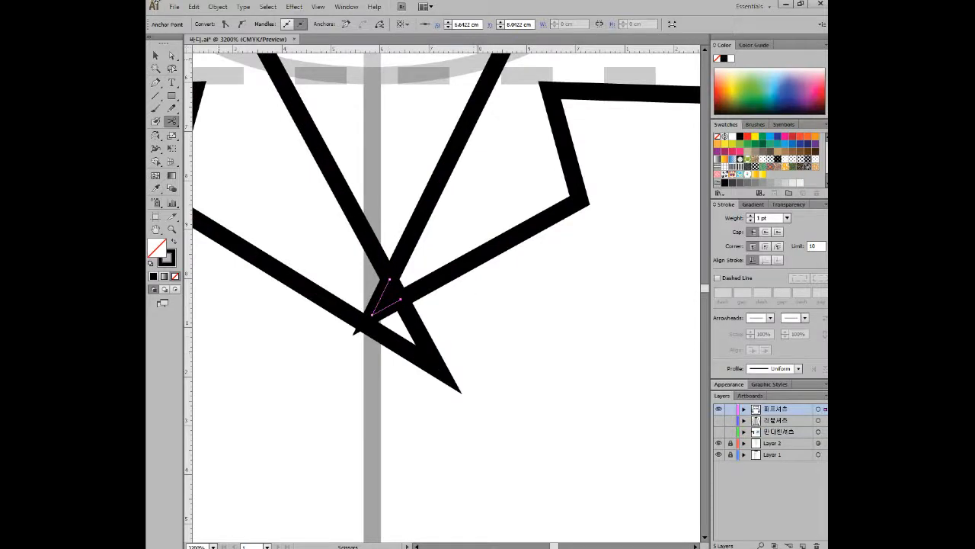
# Try moving the cut-off tip of the right collar away from the overlap, and undo it.
pyautogui.click(156, 55)
pyautogui.click(387, 294)
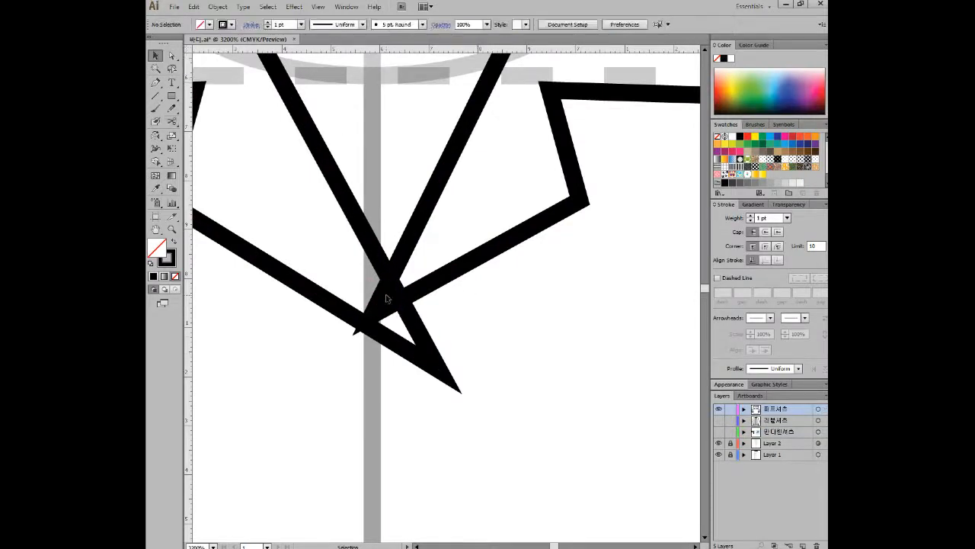
pyautogui.moveTo(386, 294); pyautogui.dragTo(320, 221)
pyautogui.click(446, 343)
pyautogui.hotkey('ctrl', 'z')
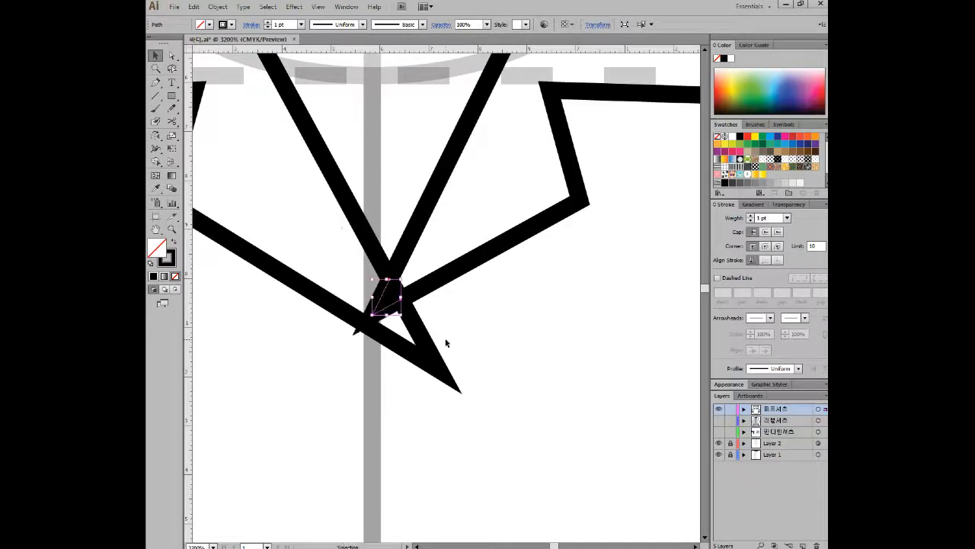
pyautogui.click(172, 56)
pyautogui.click(501, 336)
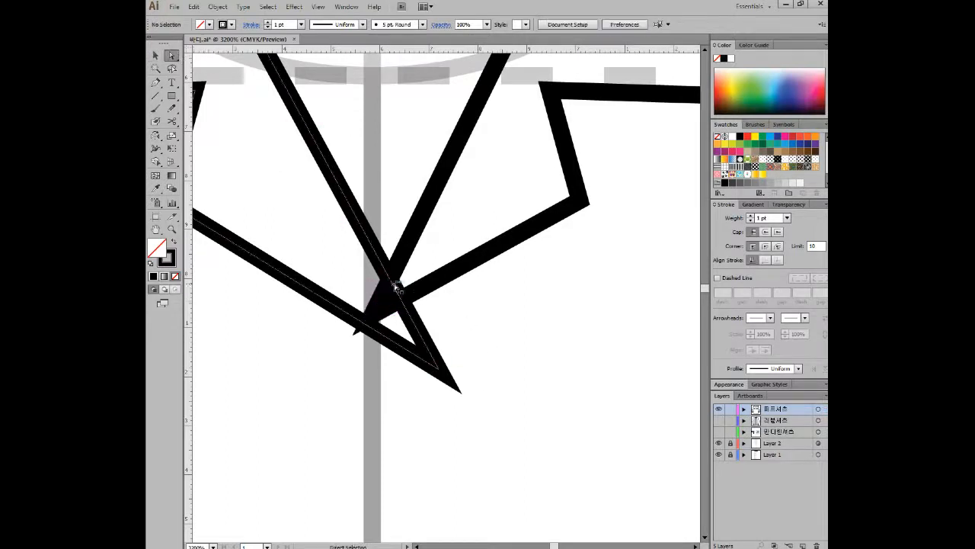
# Select the right collar's cut-off tip as a whole path, try deleting it, and undo the deletion.
pyautogui.click(384, 291)
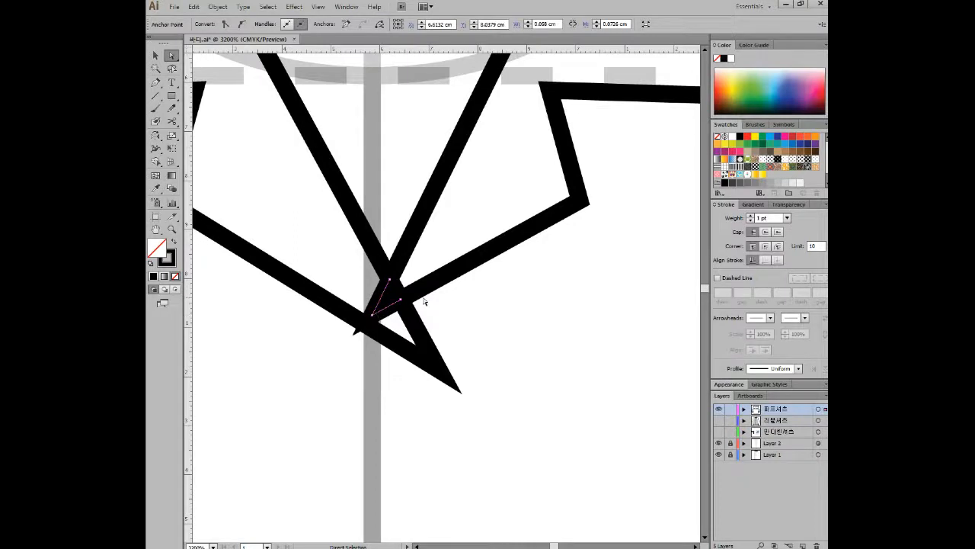
pyautogui.scroll(1, 424, 335)
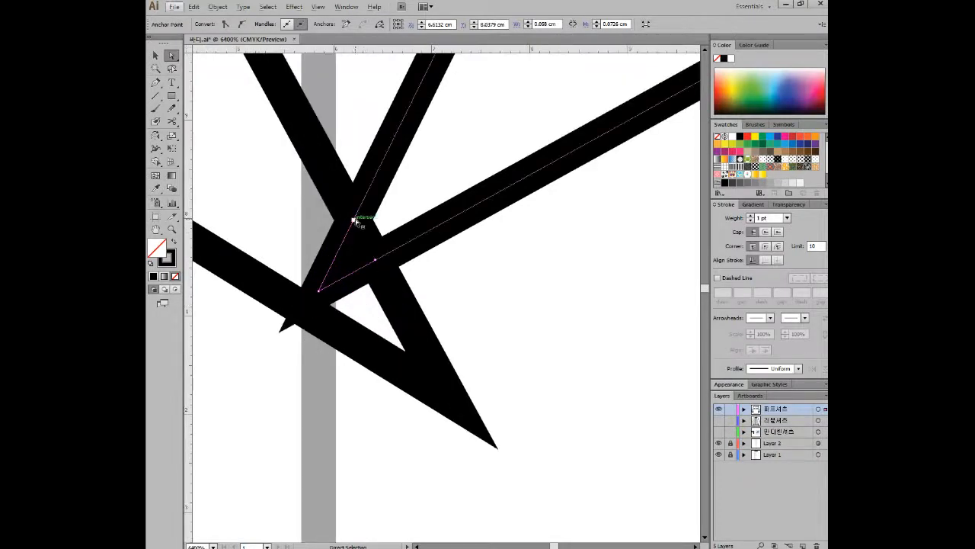
pyautogui.keyDown('shift'); pyautogui.click(320, 289); pyautogui.keyUp('shift')
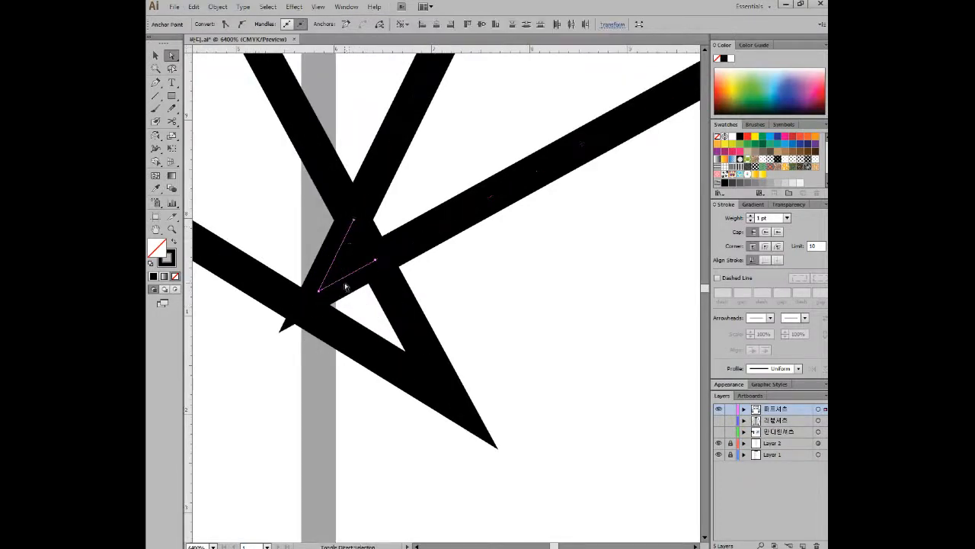
pyautogui.keyDown('shift'); pyautogui.click(375, 260); pyautogui.keyUp('shift')
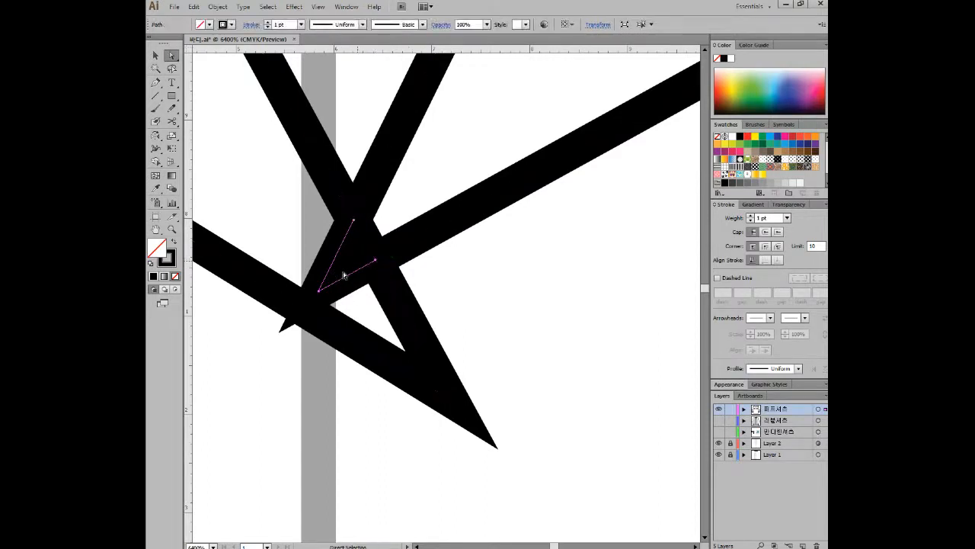
pyautogui.click(156, 55)
pyautogui.click(250, 141)
pyautogui.click(338, 263)
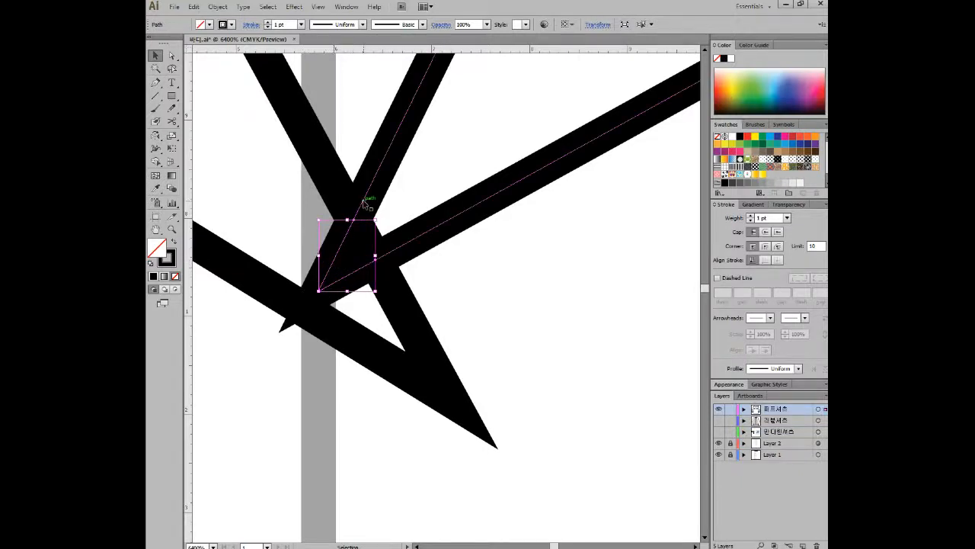
pyautogui.press('Delete')
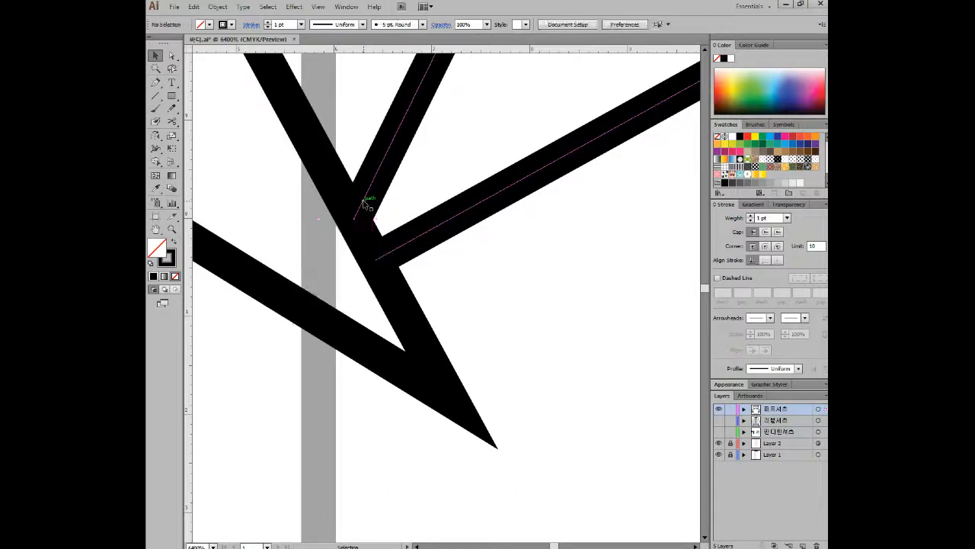
pyautogui.hotkey('ctrl', 'z')
# Try deleting only the upper segment of the right collar's cut-off tip, and undo the deletion.
pyautogui.press('a')
pyautogui.click(318, 225)
pyautogui.click(336, 260)
pyautogui.press('Delete')
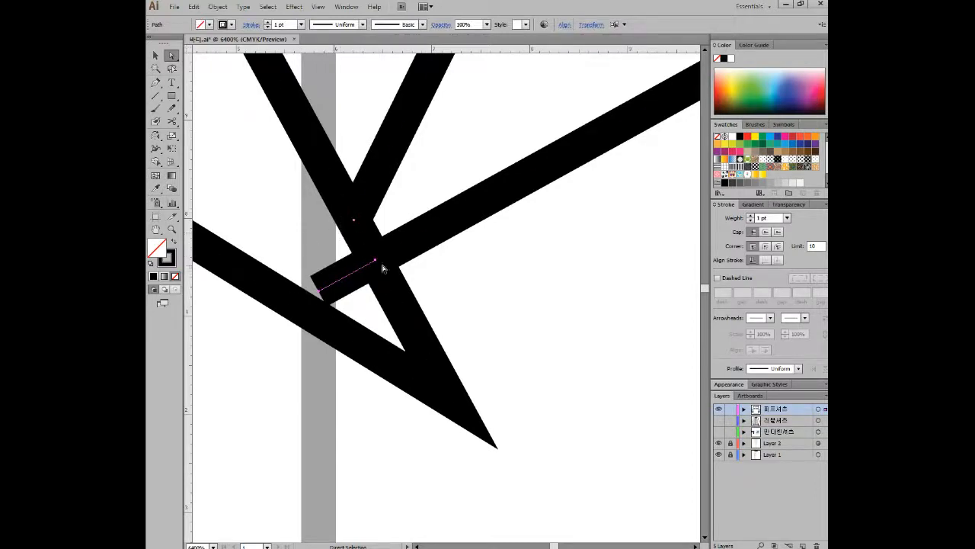
pyautogui.hotkey('ctrl', 'z')
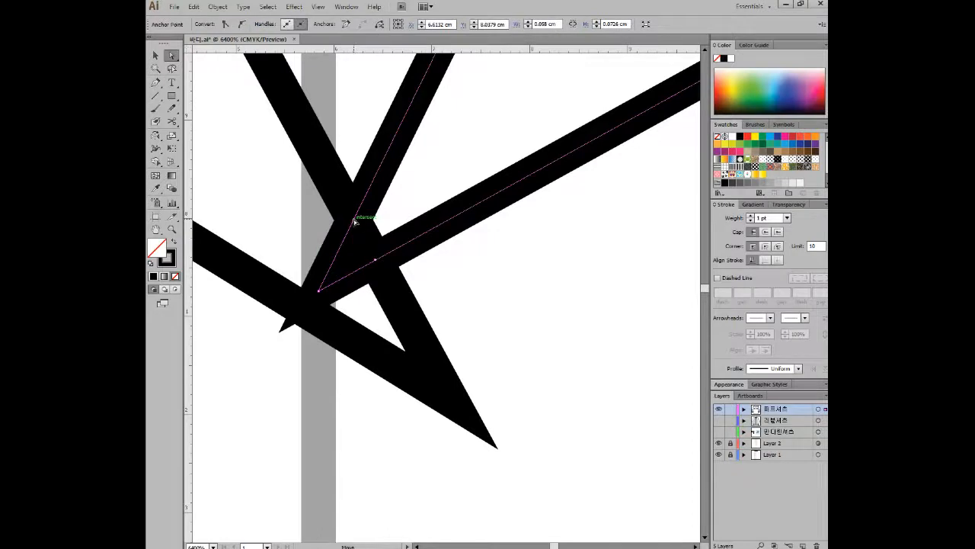
# Delete the right collar's cut-off tip inside the overlap using direct selection.
pyautogui.click(355, 219)
pyautogui.press('Delete')
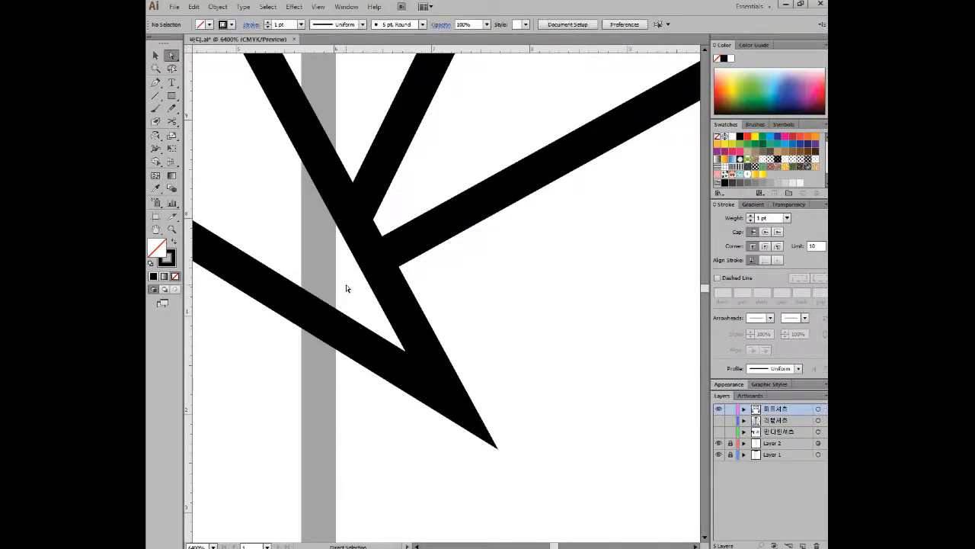
# Switch to the 알씨 image viewer, maximize 4-퍼프셔츠.jpg, and examine the puff shirt's center front opening, button placement and hem.
pyautogui.scroll(-5, 509, 294)
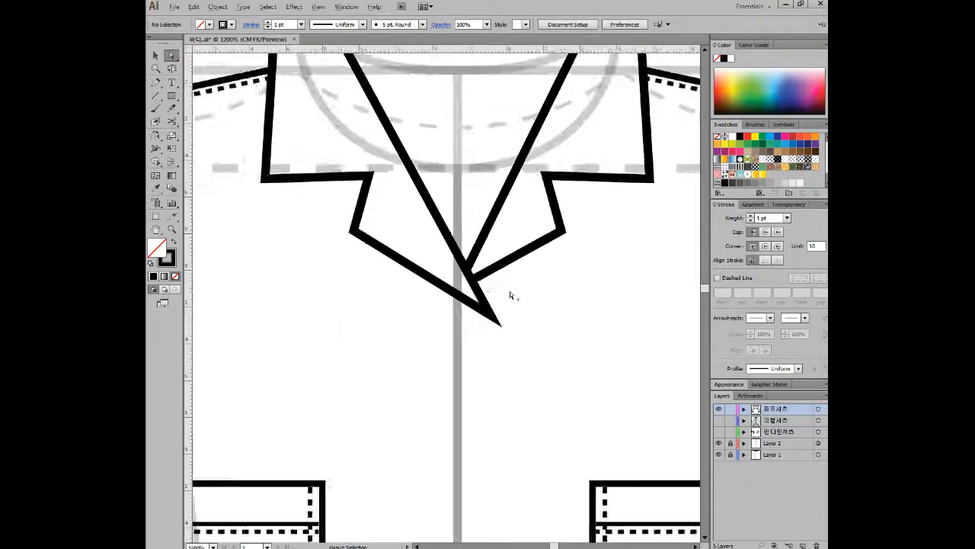
pyautogui.scroll(-1, 509, 291)
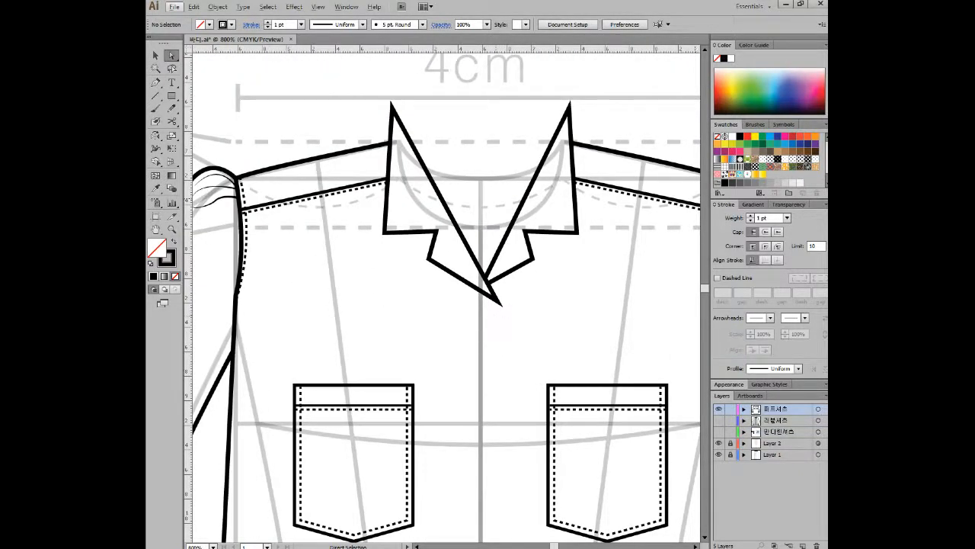
pyautogui.hotkey('alt', 'Tab')
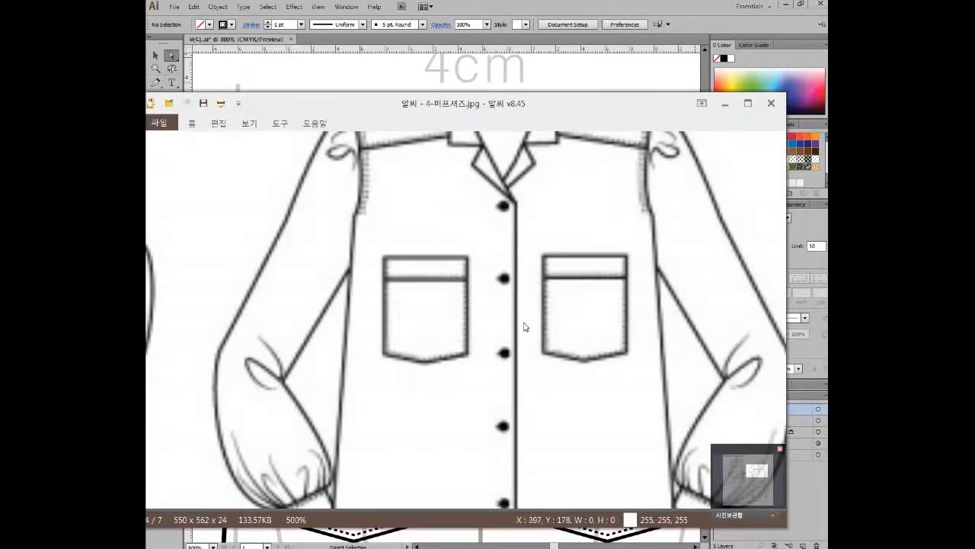
pyautogui.scroll(-1, 523, 321)
pyautogui.press('alt')
pyautogui.scroll(1, 522, 321)
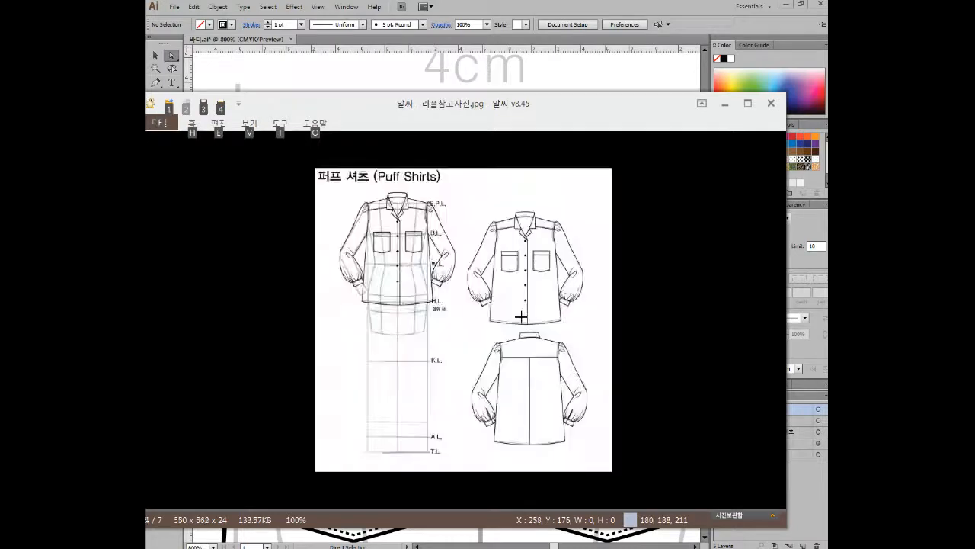
pyautogui.scroll(3, 539, 279)
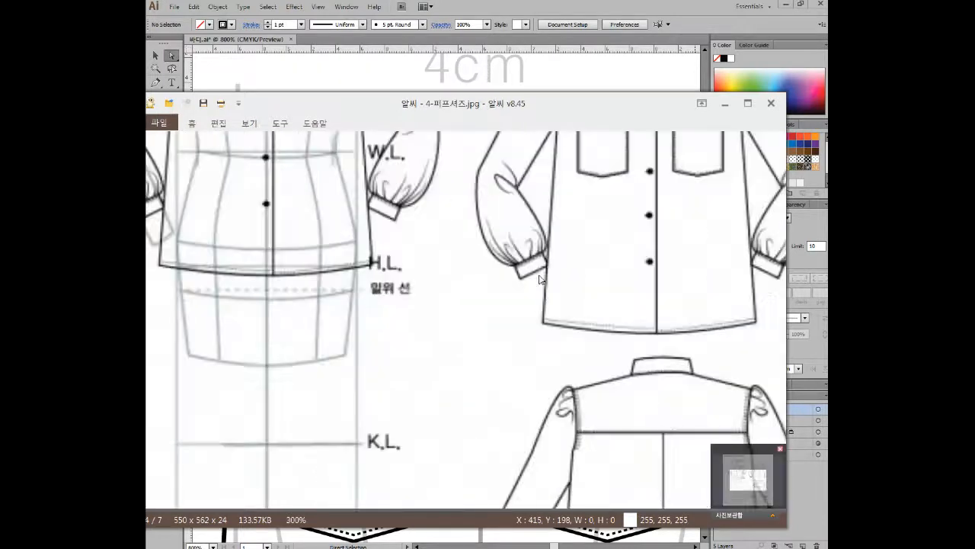
pyautogui.moveTo(539, 279); pyautogui.dragTo(506, 333)
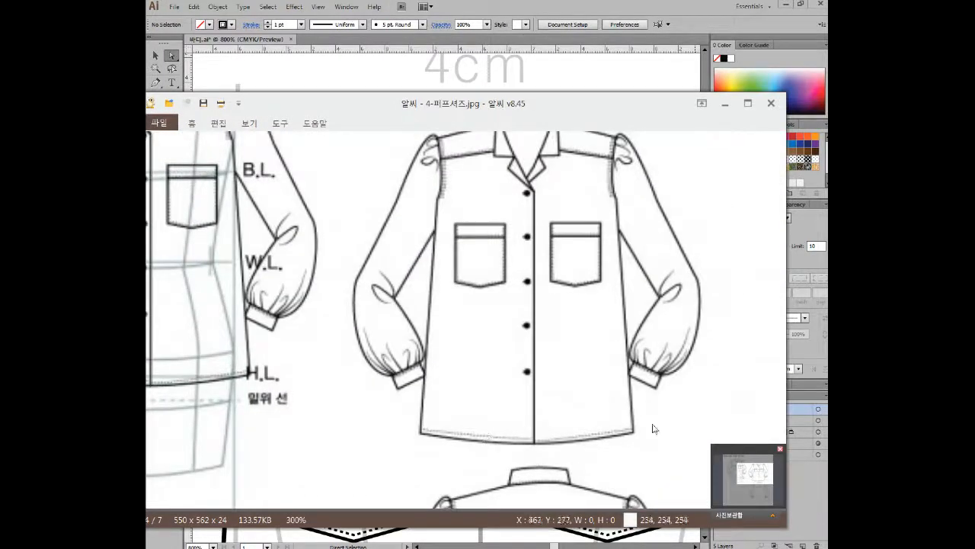
pyautogui.moveTo(568, 109); pyautogui.dragTo(490, 106)
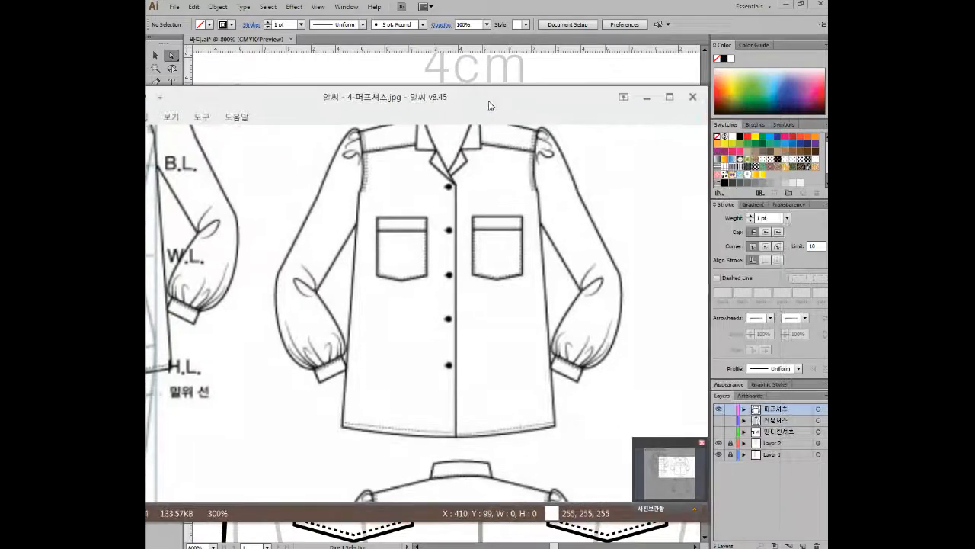
pyautogui.doubleClick(490, 105)
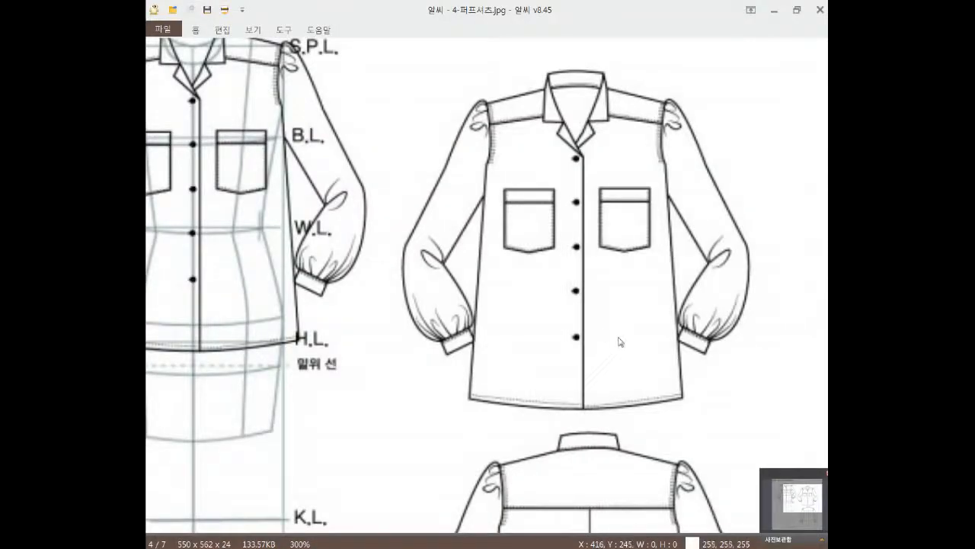
pyautogui.scroll(2, 611, 340)
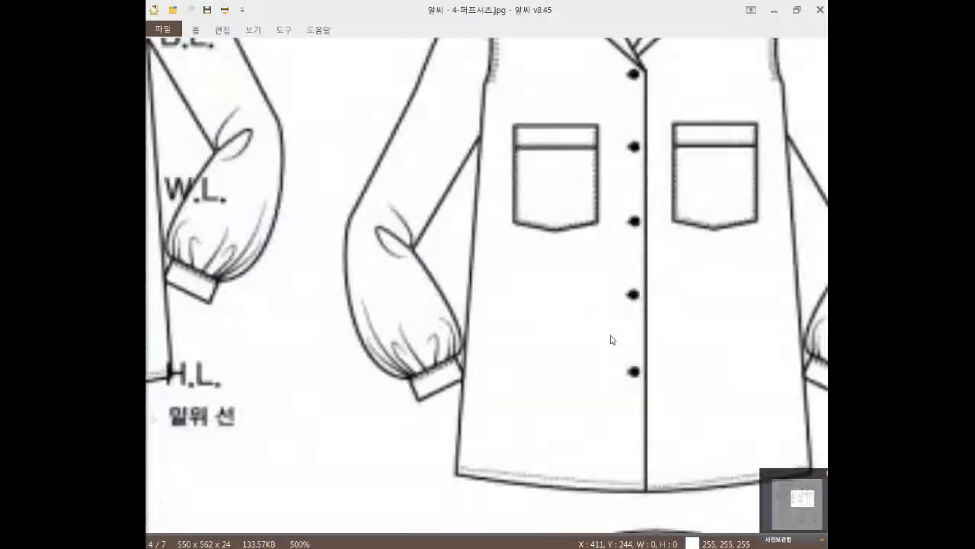